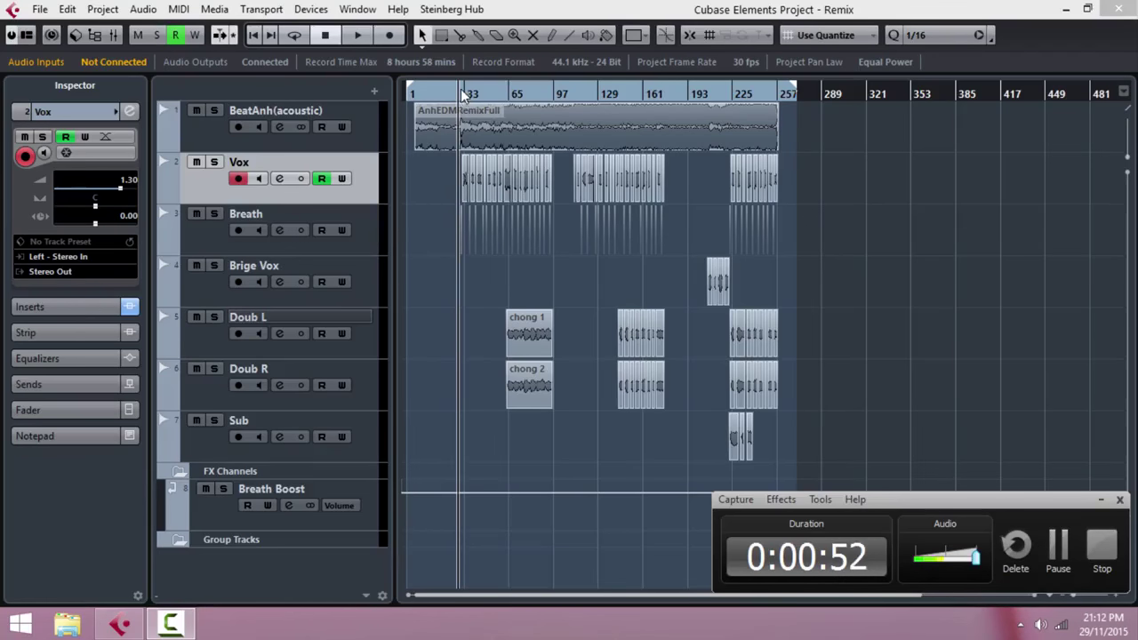
# Step: Open the mixer to review the channel levels of all tracks, and close it again
pyautogui.scroll(1, 458, 96)
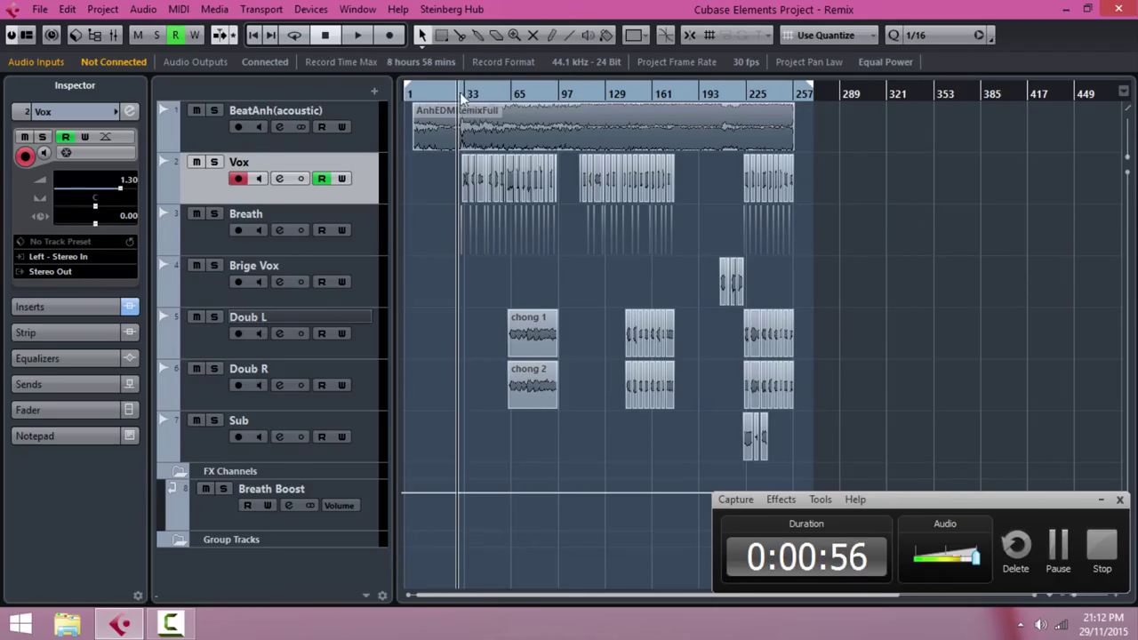
pyautogui.press('F3')
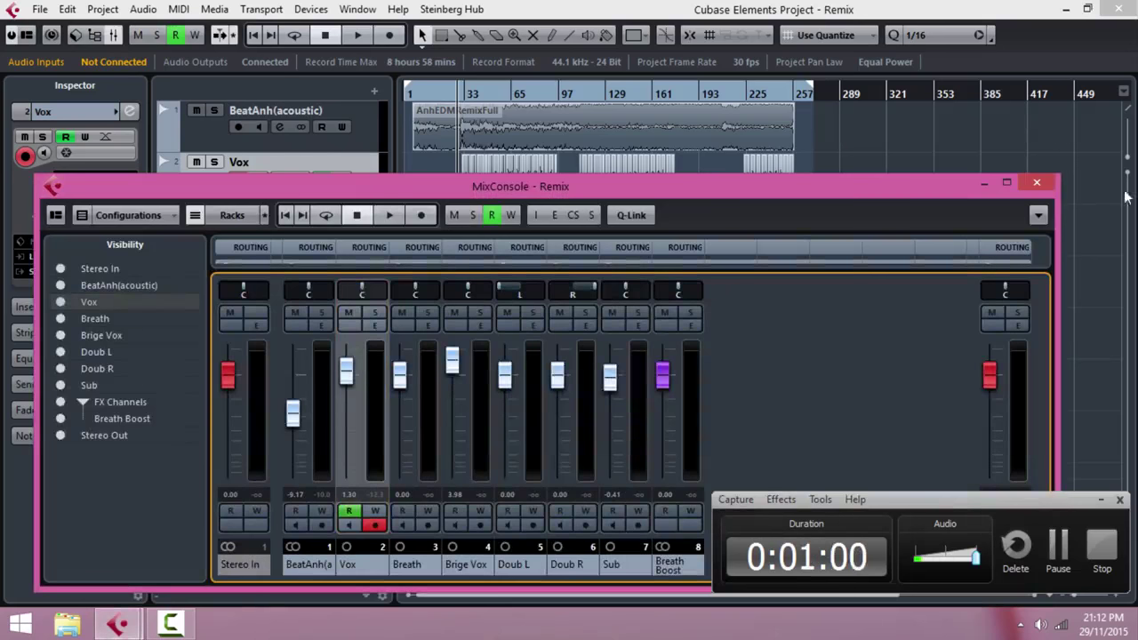
pyautogui.click(1048, 183)
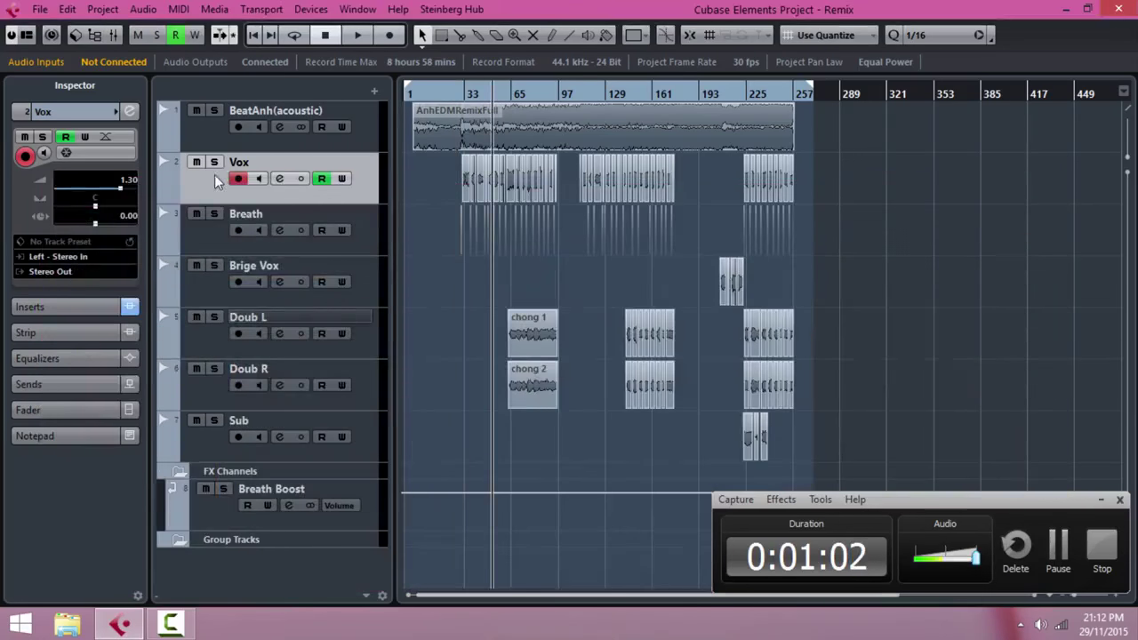
# Step: Audition the Vox track soloed for a moment, and turn its solo off again
pyautogui.click(213, 164)
pyautogui.press('space')
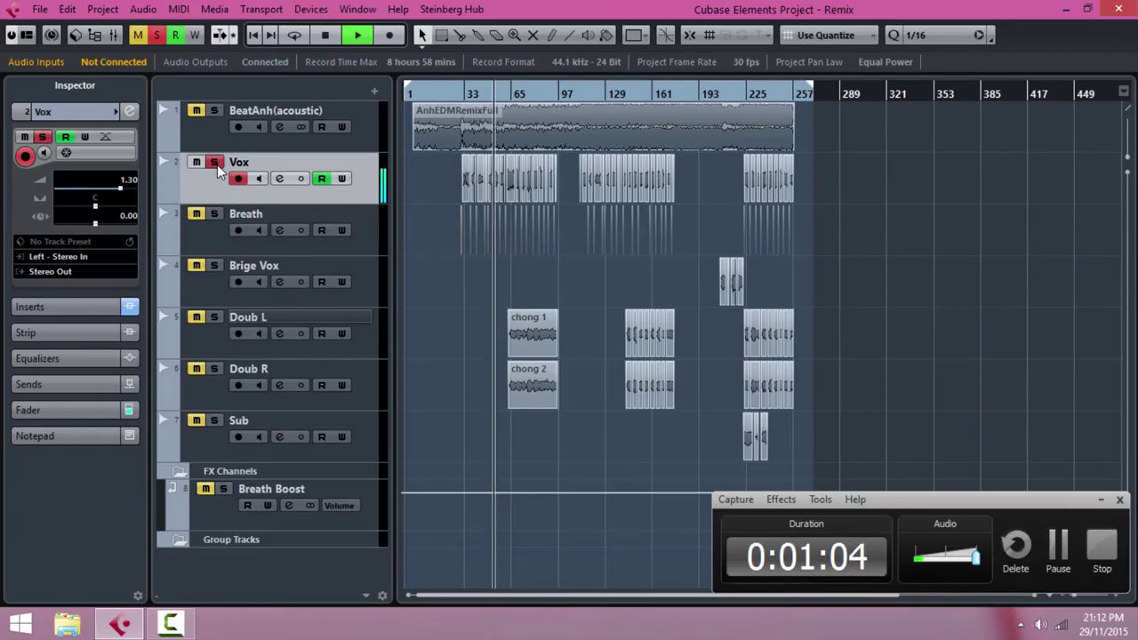
pyautogui.click(214, 163)
pyautogui.press('space')
# Step: Solo the Breath track and listen to it from where the first vocal section begins
pyautogui.click(213, 215)
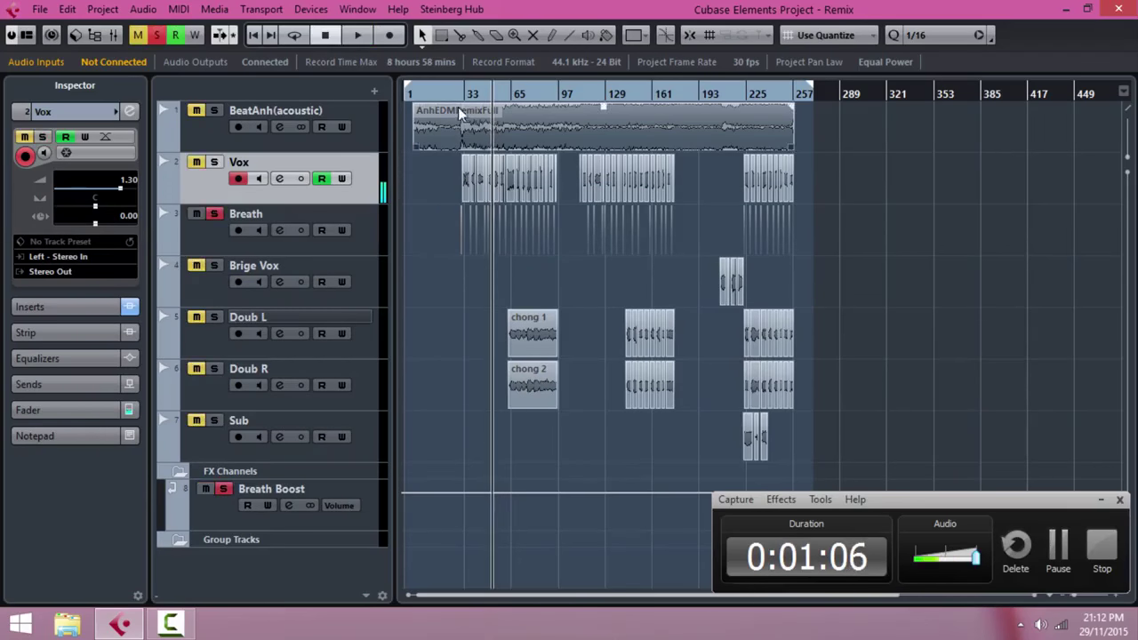
pyautogui.click(461, 99)
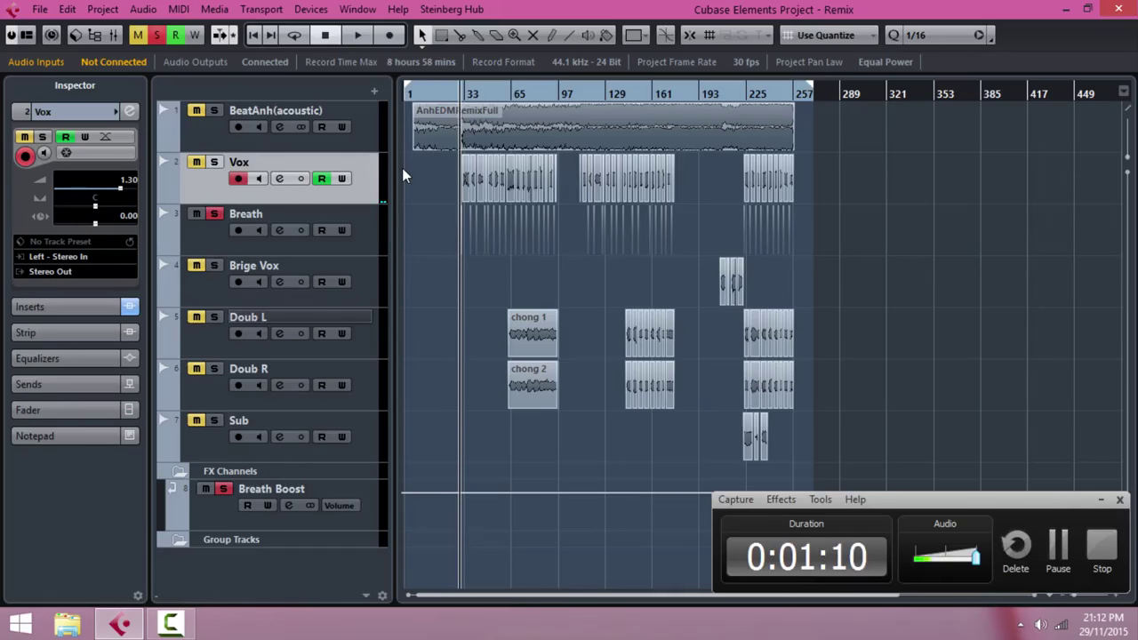
pyautogui.press('space')
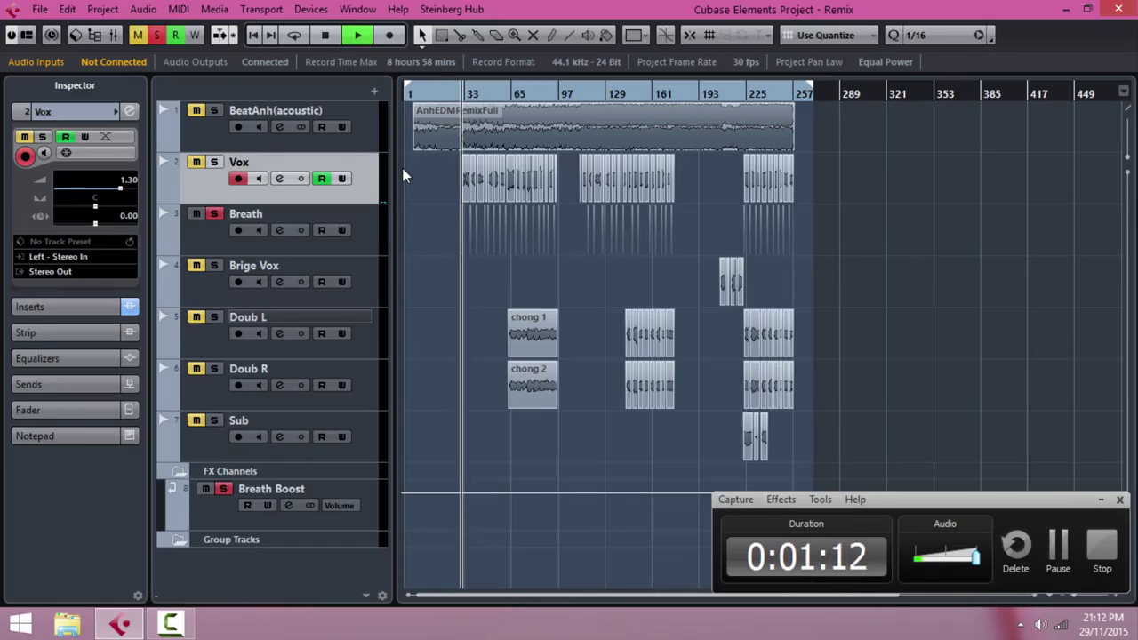
pyautogui.press('h')
pyautogui.press('h')
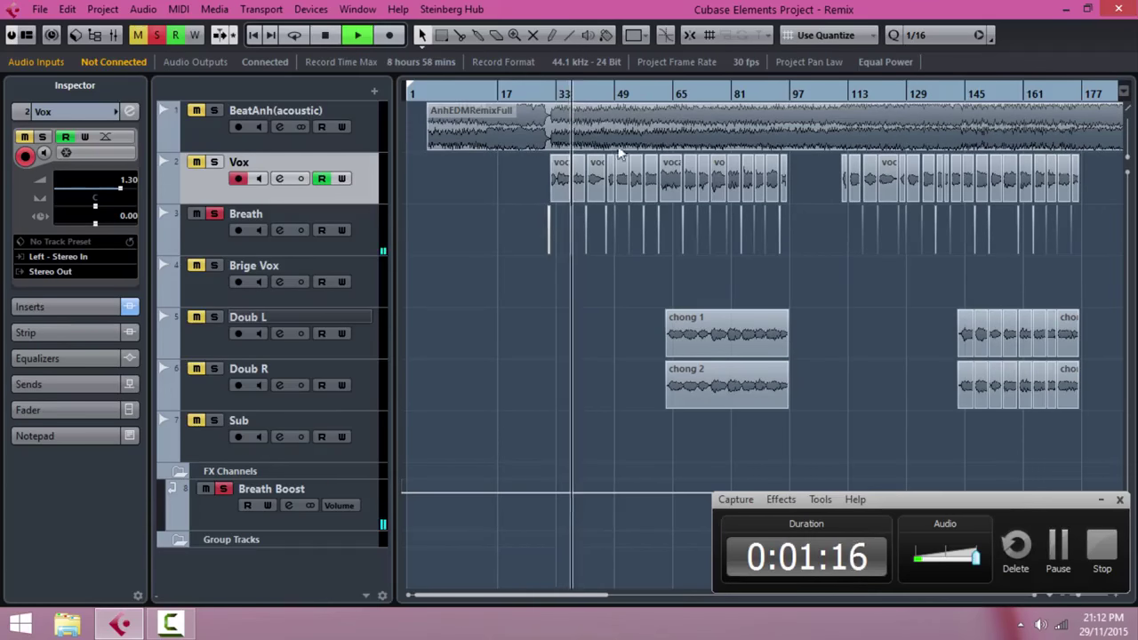
pyautogui.press('space')
# Step: Solo Doub L and Doub R in place of Breath, listen from the start of the chong clips, and clear the solos
pyautogui.click(668, 101)
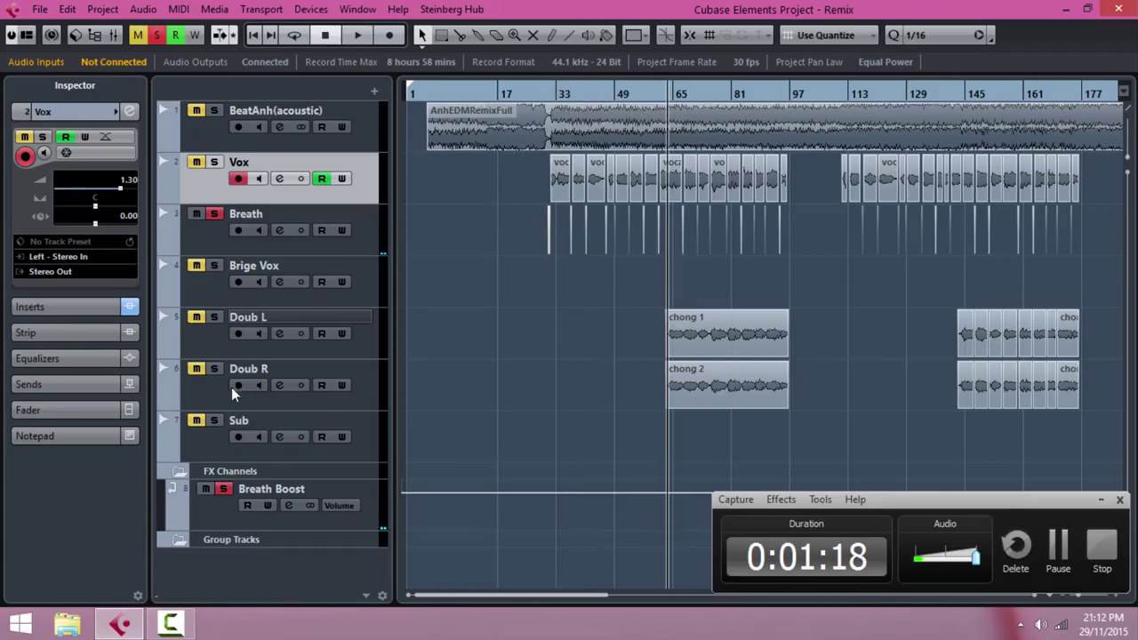
pyautogui.click(214, 216)
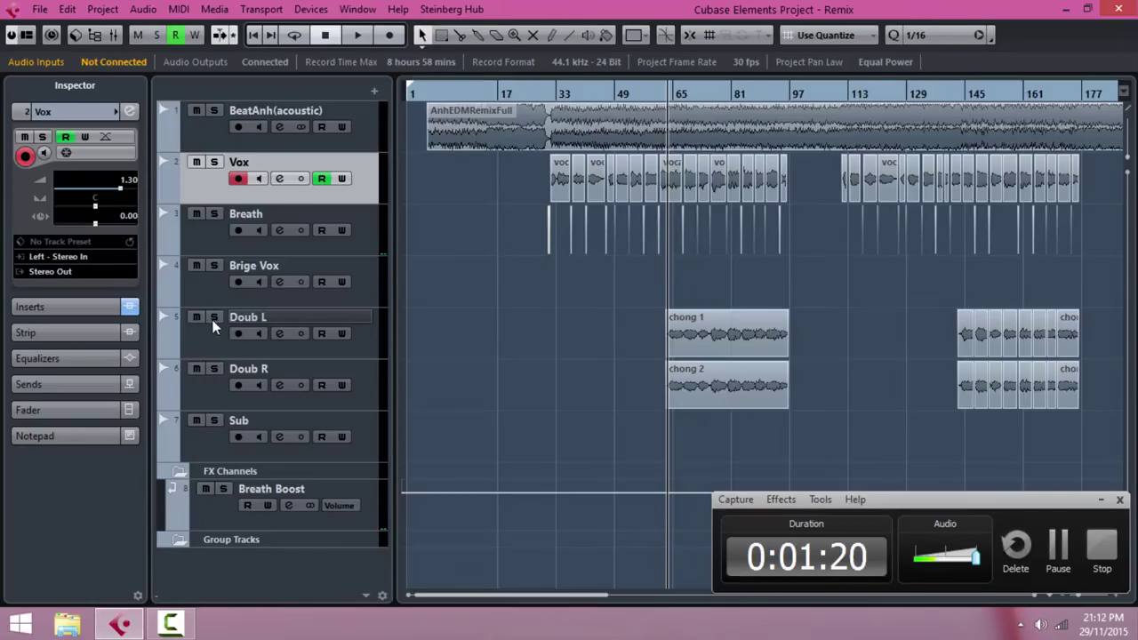
pyautogui.click(213, 317)
pyautogui.click(213, 369)
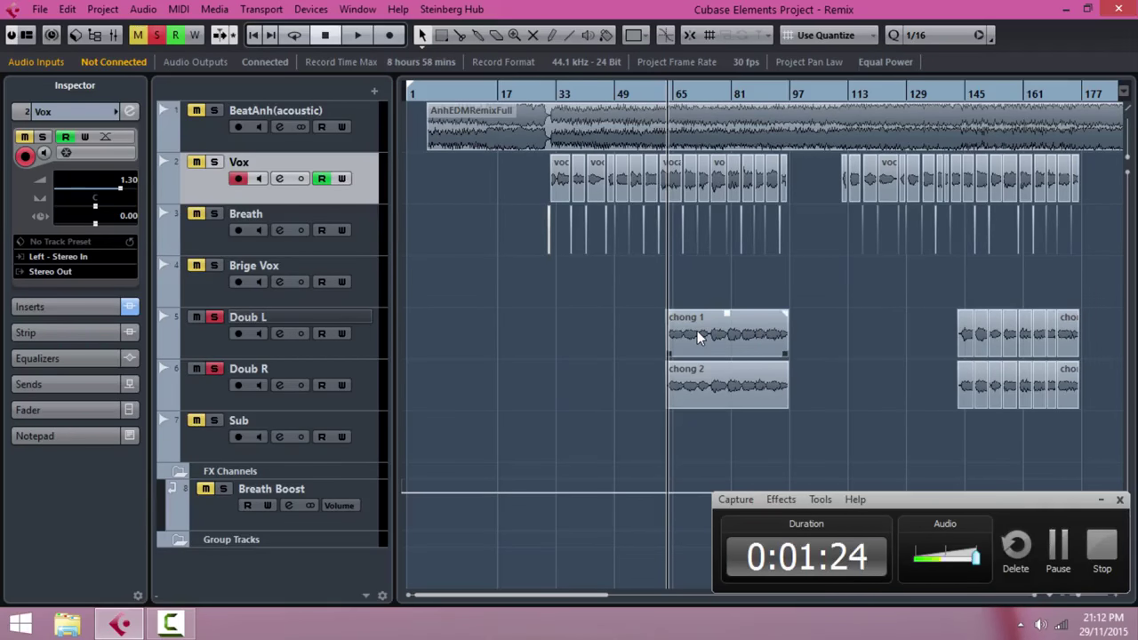
pyautogui.press('space')
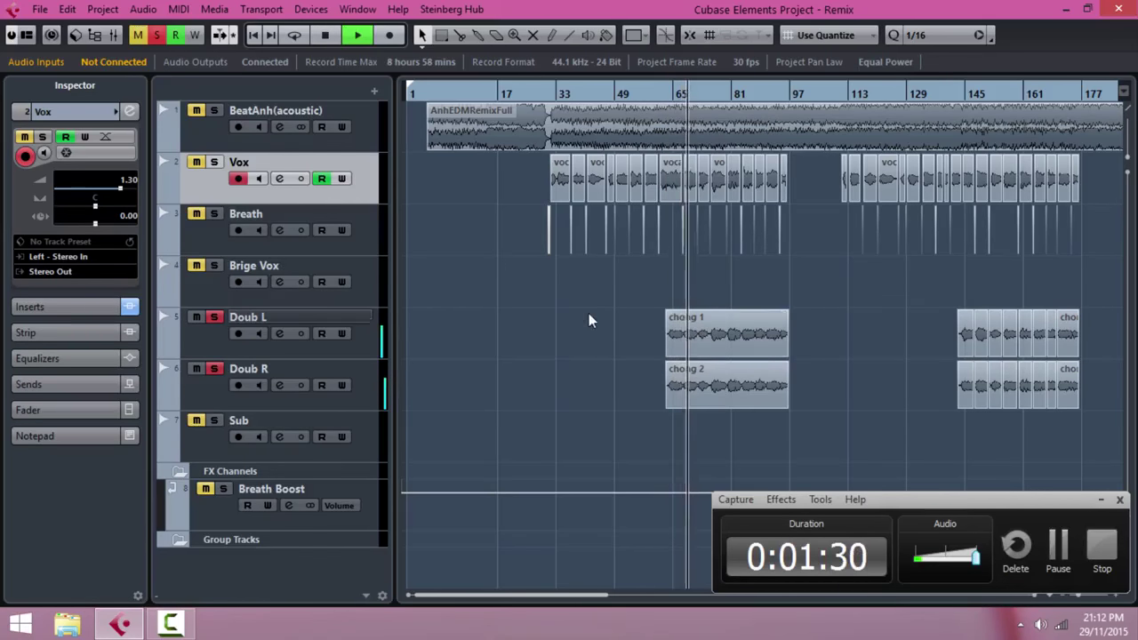
pyautogui.press('space')
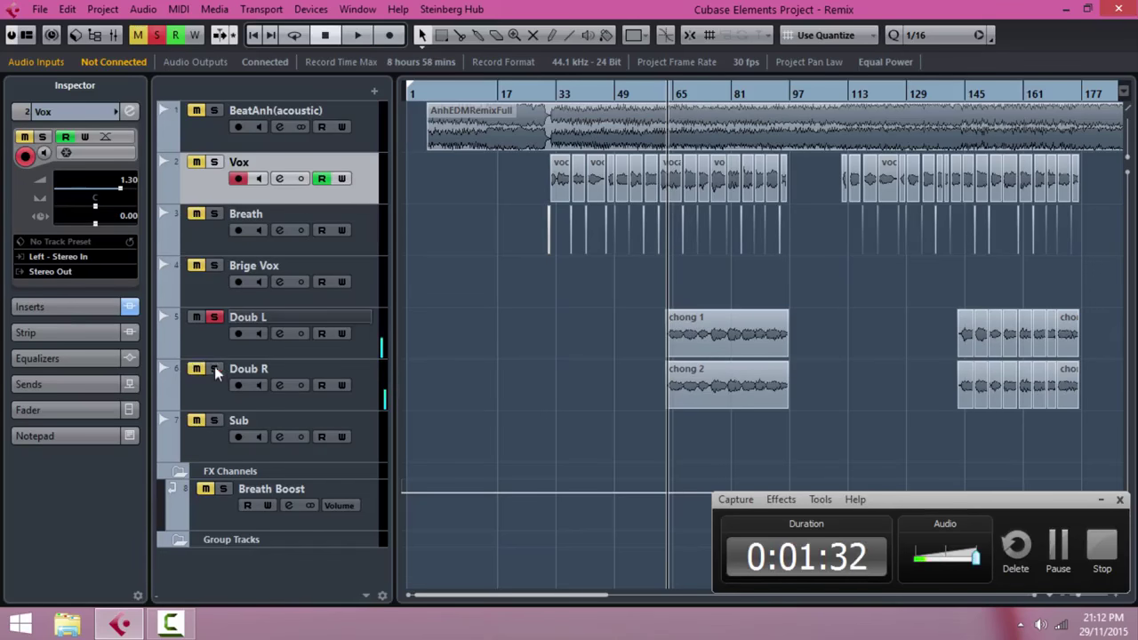
pyautogui.click(214, 317)
# Step: Select the Doub L, Doub R and Sub tracks in turn to examine their pan settings
pyautogui.click(215, 338)
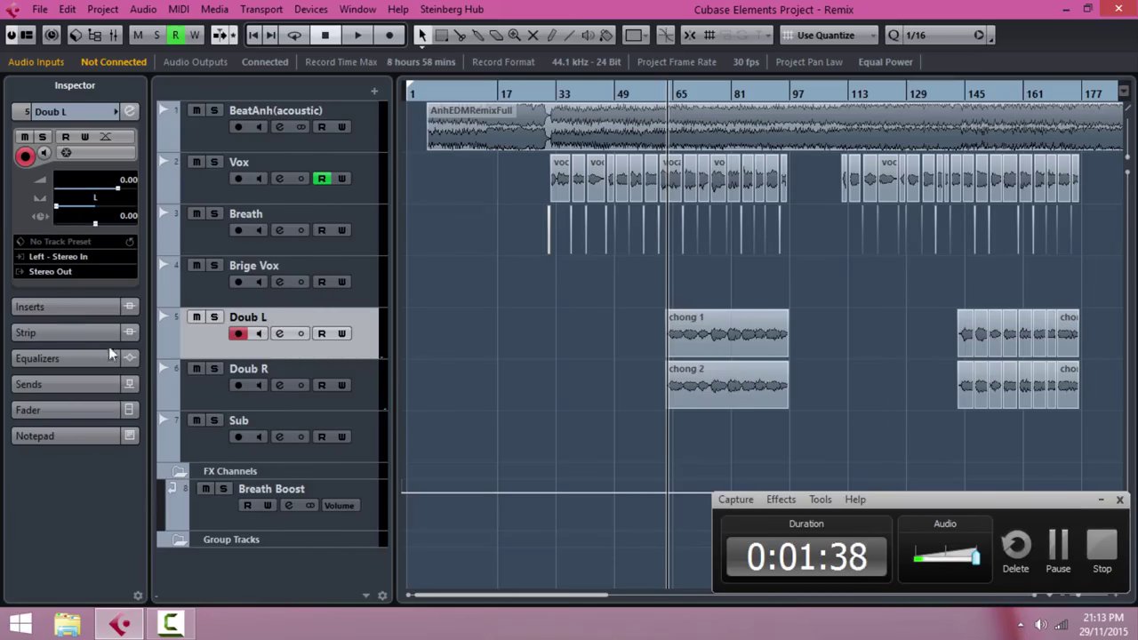
pyautogui.click(195, 398)
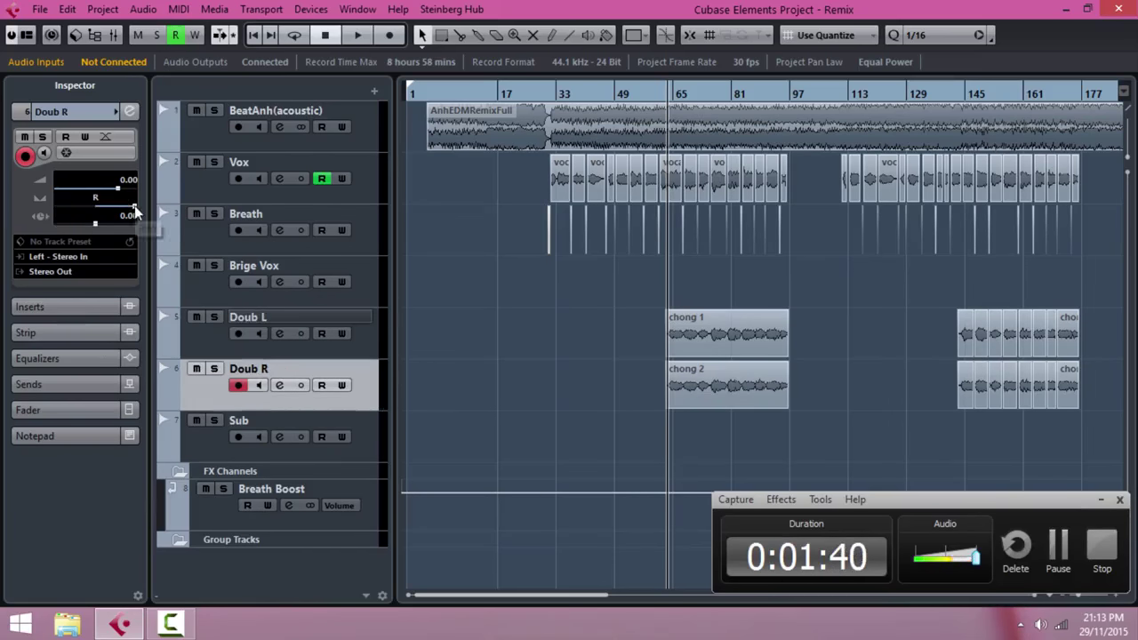
pyautogui.click(216, 435)
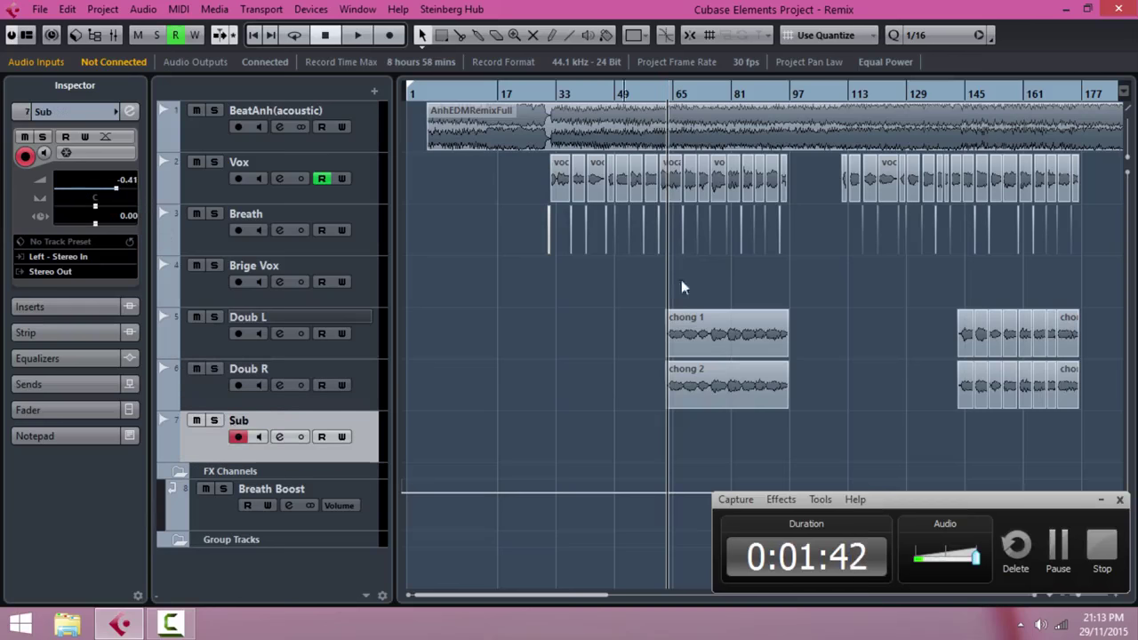
# Step: Audition the Sub track near bar 225, first within the full mix and briefly soloed, and clear its solo
pyautogui.press('g')
pyautogui.click(902, 98)
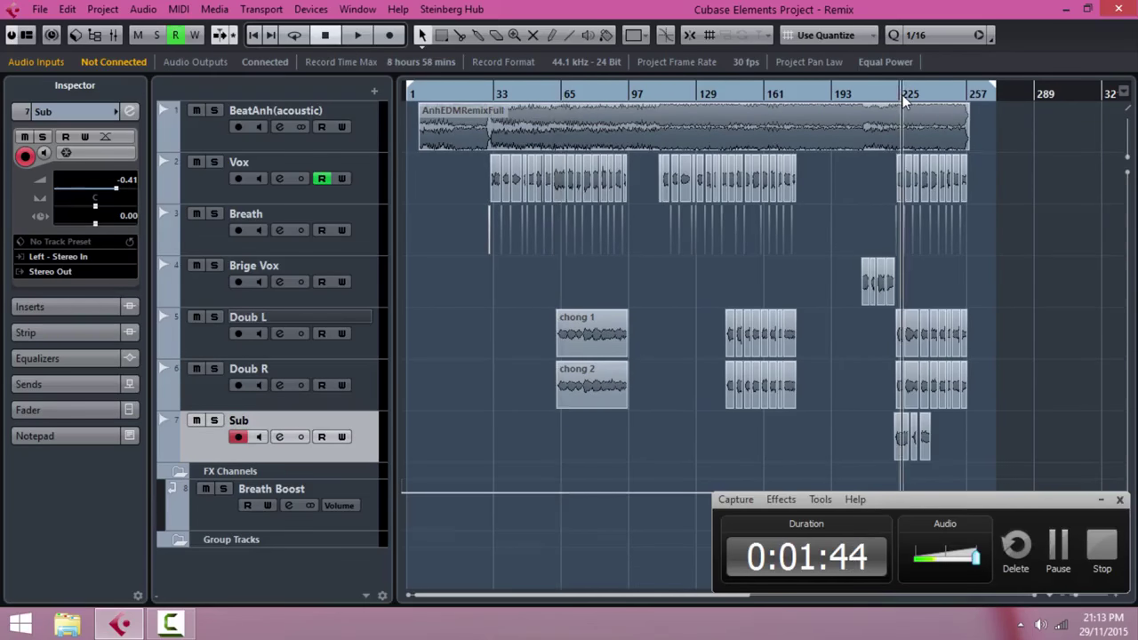
pyautogui.press('space')
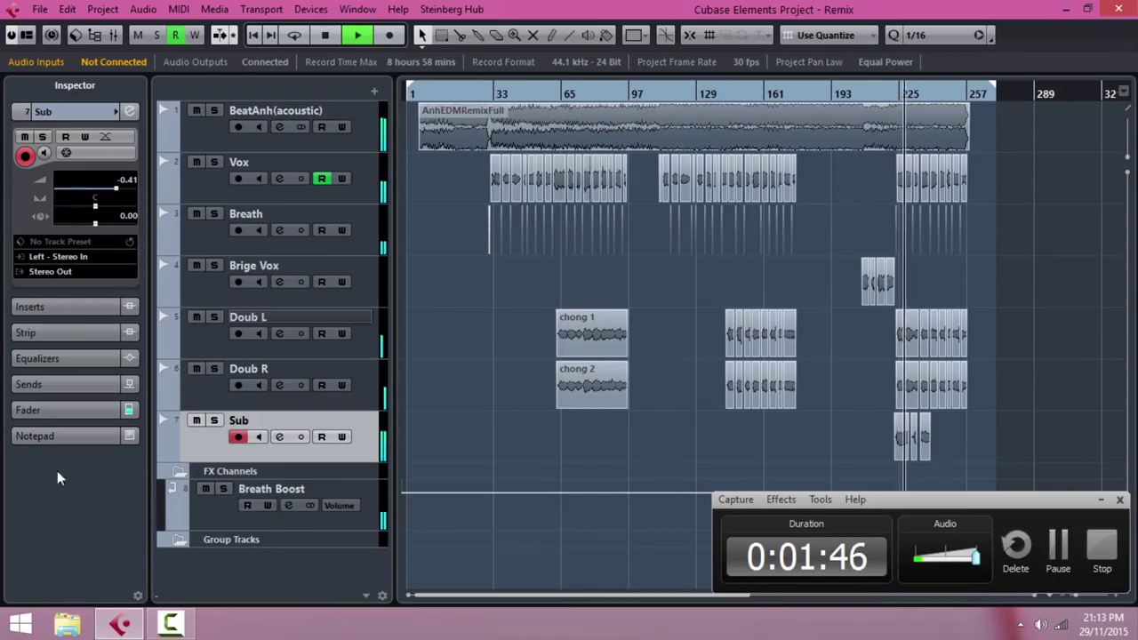
pyautogui.click(218, 420)
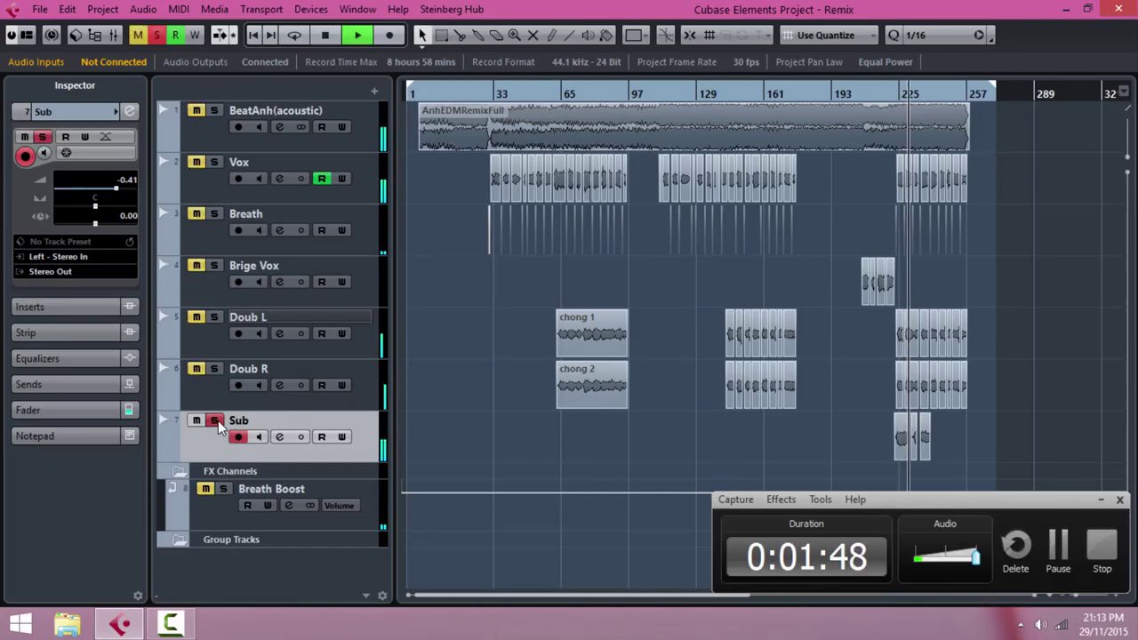
pyautogui.press('space')
pyautogui.click(218, 420)
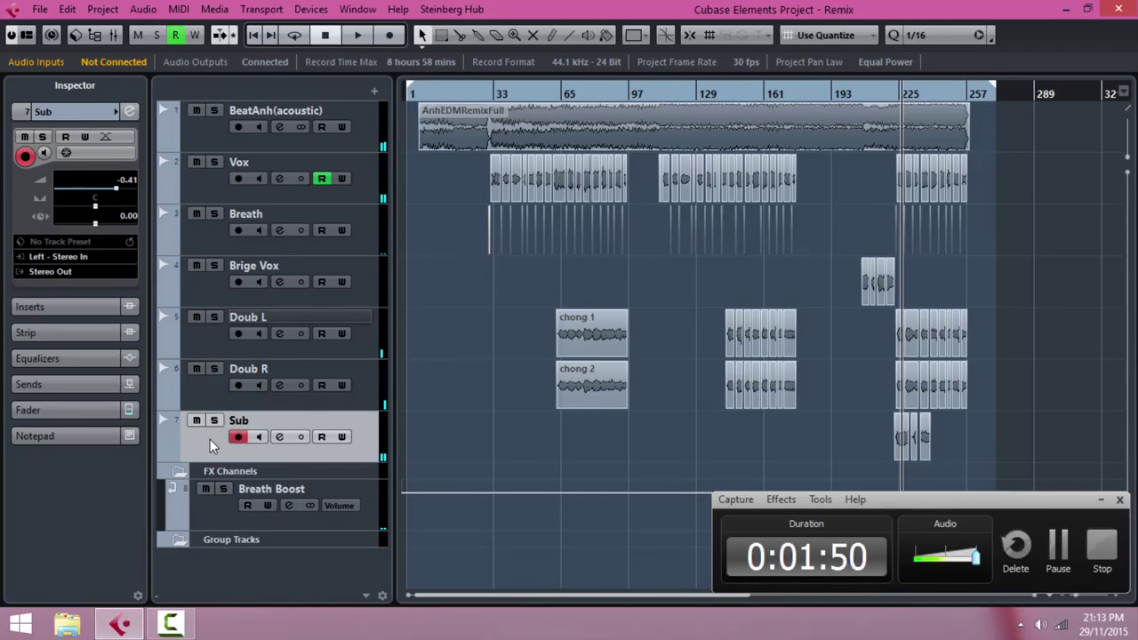
# Step: Play the full mix from about bar 33 with the mixer open to examine the channel levels, and stop playback
pyautogui.click(495, 94)
pyautogui.click(496, 94)
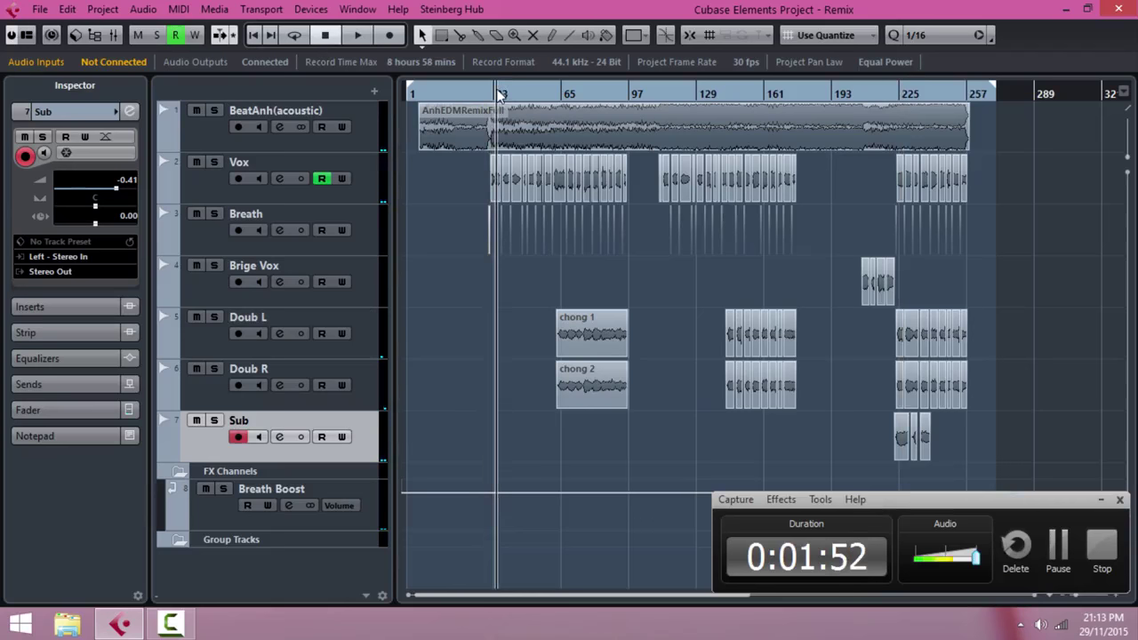
pyautogui.click(113, 35)
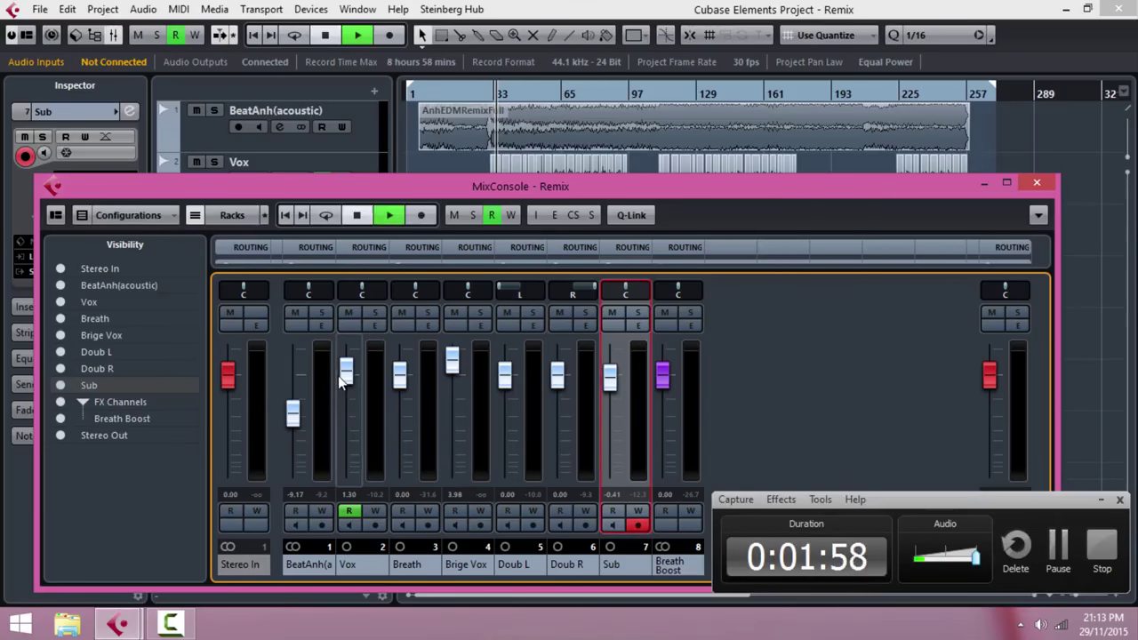
pyautogui.press('space')
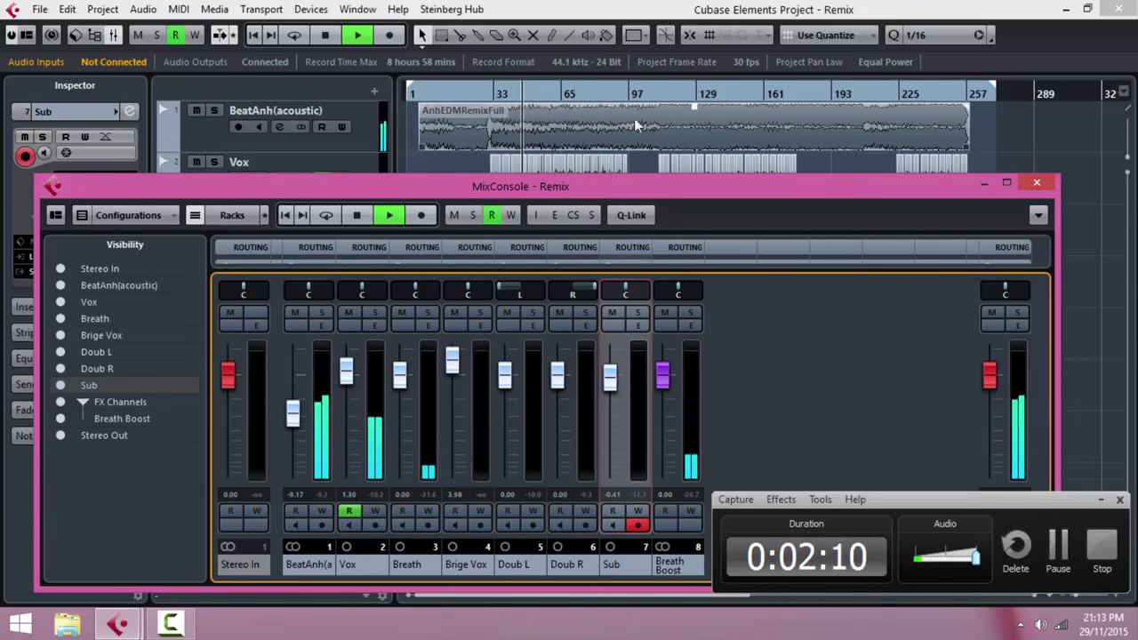
pyautogui.moveTo(650, 185); pyautogui.dragTo(642, 307)
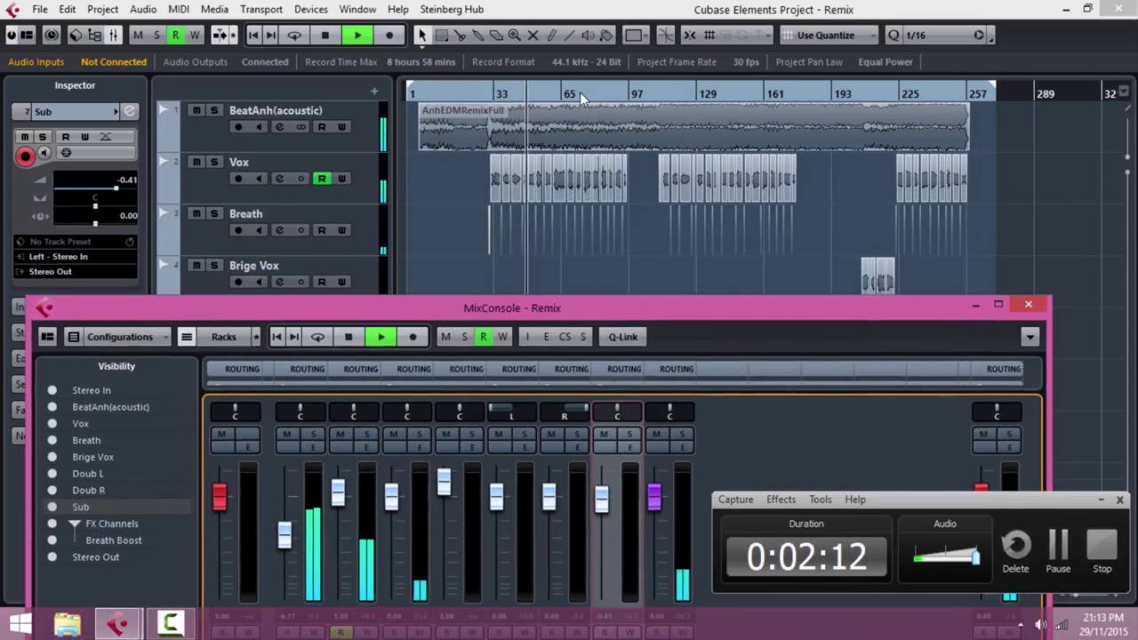
pyautogui.press('F3')
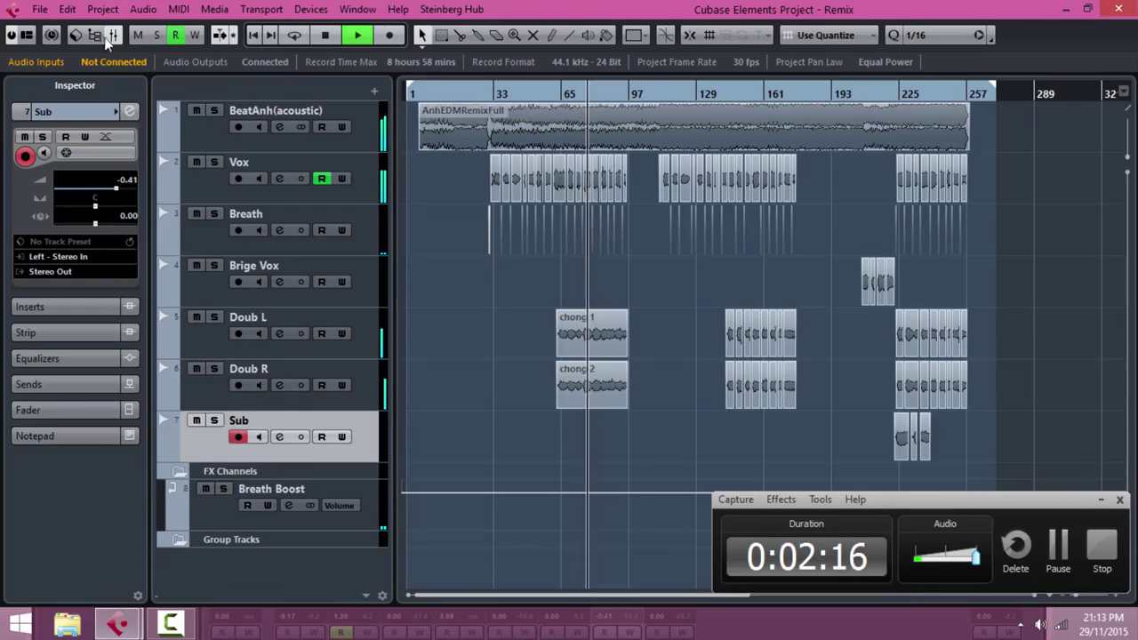
pyautogui.press('space')
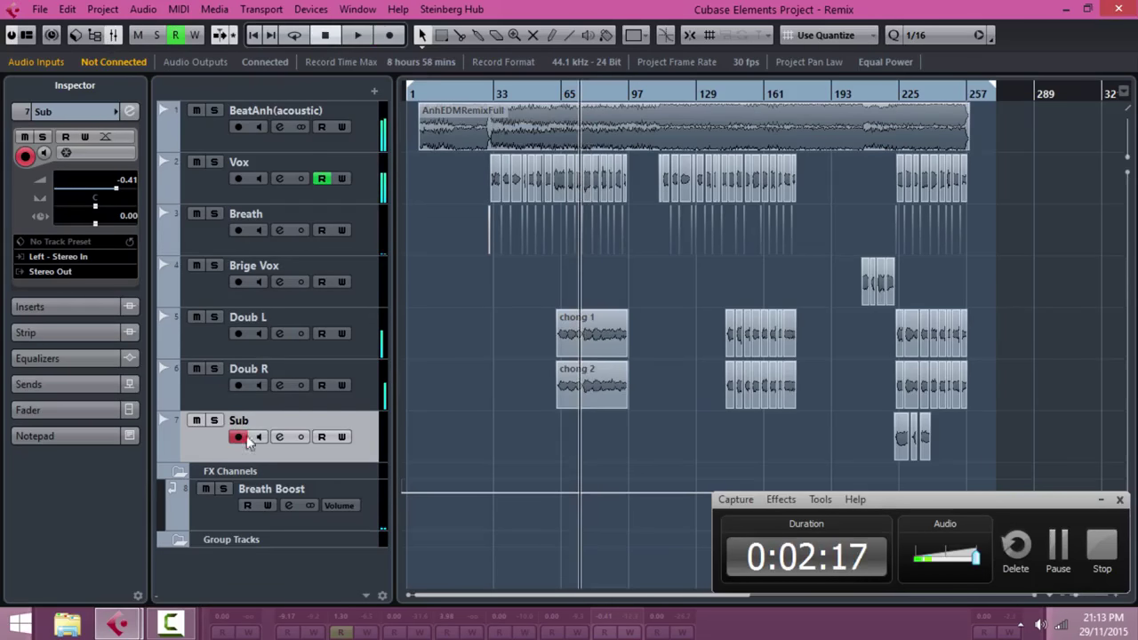
# Step: Add one stereo group channel track named Lead and place it directly below the Vox track
pyautogui.rightClick(289, 565)
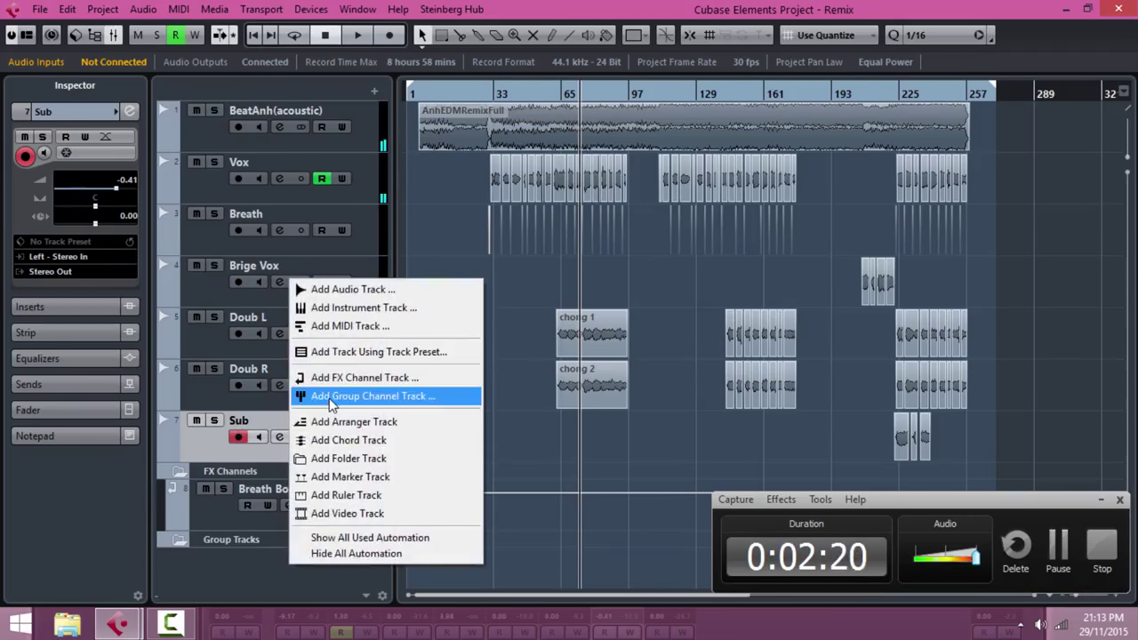
pyautogui.click(216, 397)
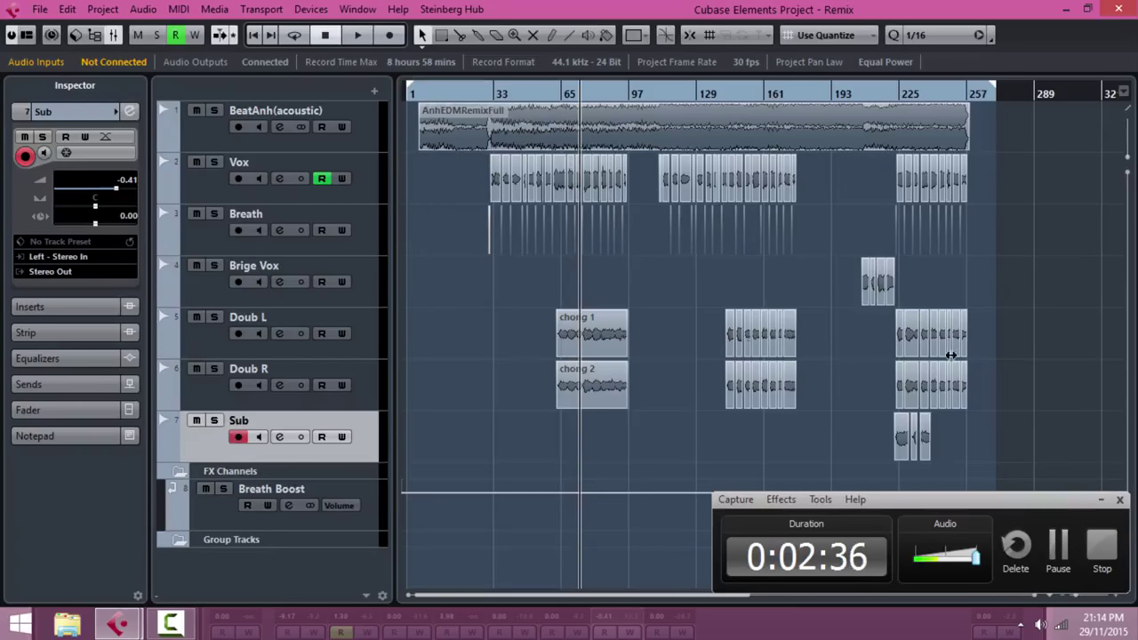
pyautogui.rightClick(305, 567)
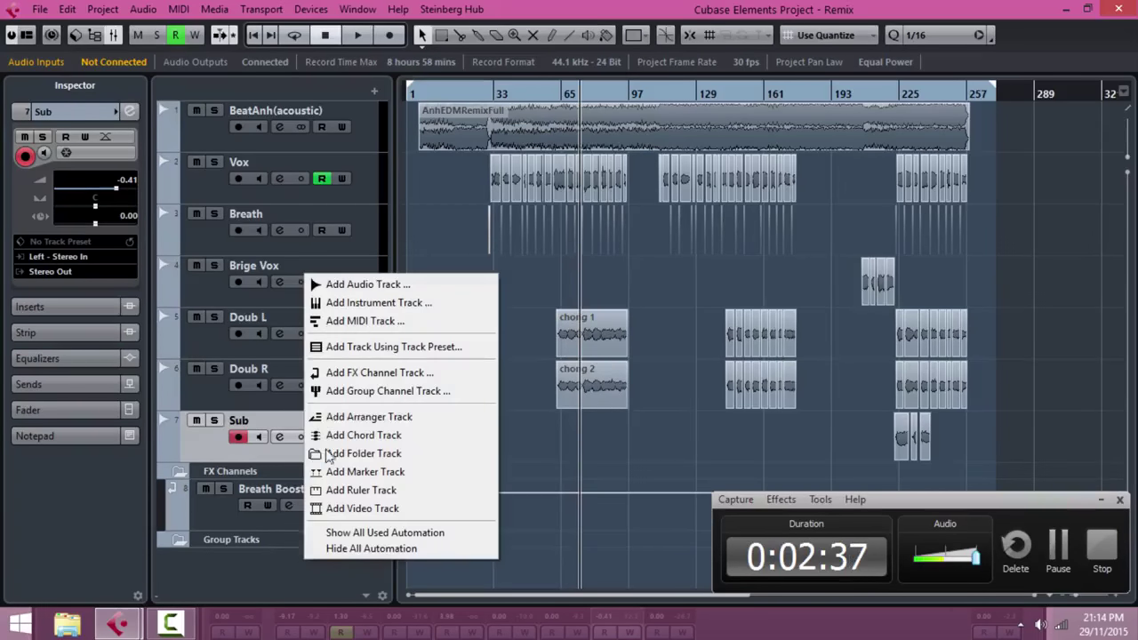
pyautogui.click(352, 391)
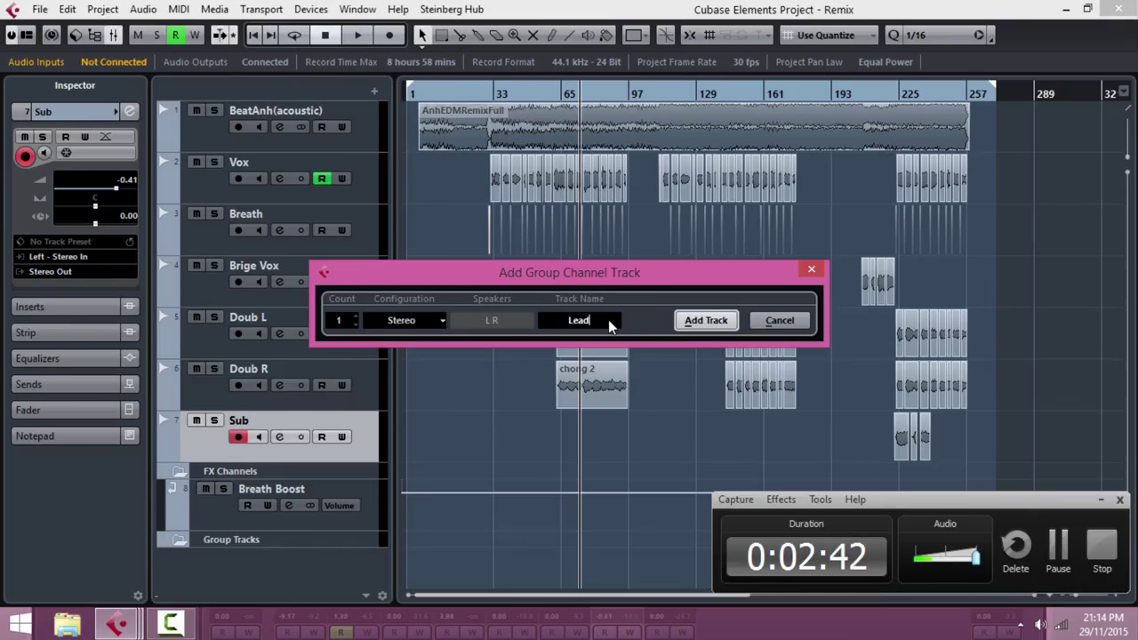
pyautogui.press('Return')
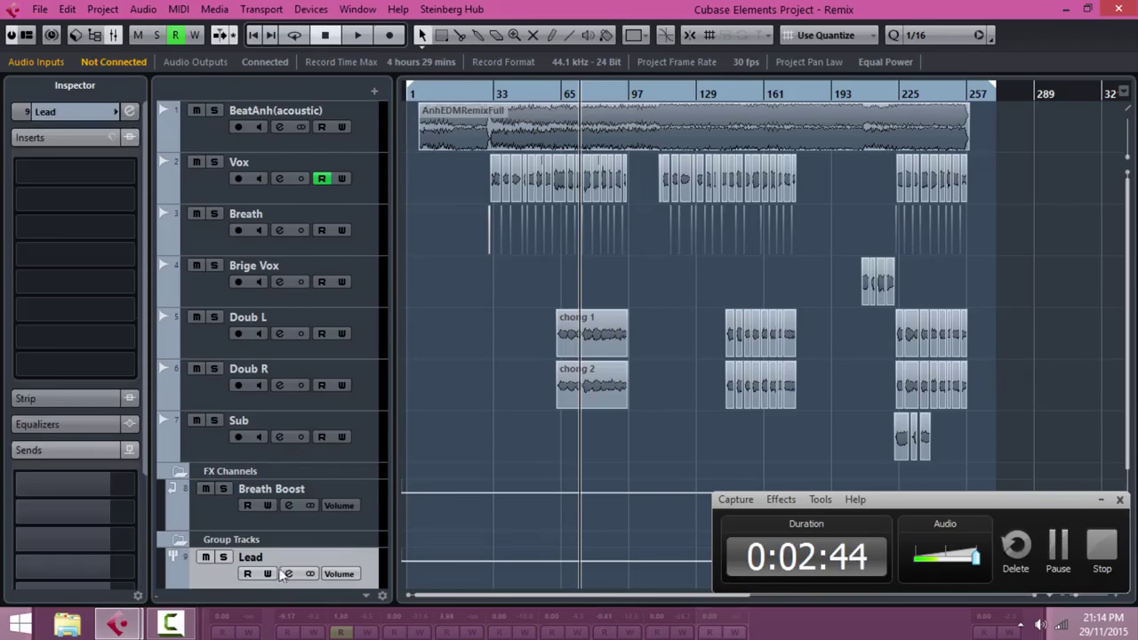
pyautogui.moveTo(347, 575); pyautogui.dragTo(377, 221)
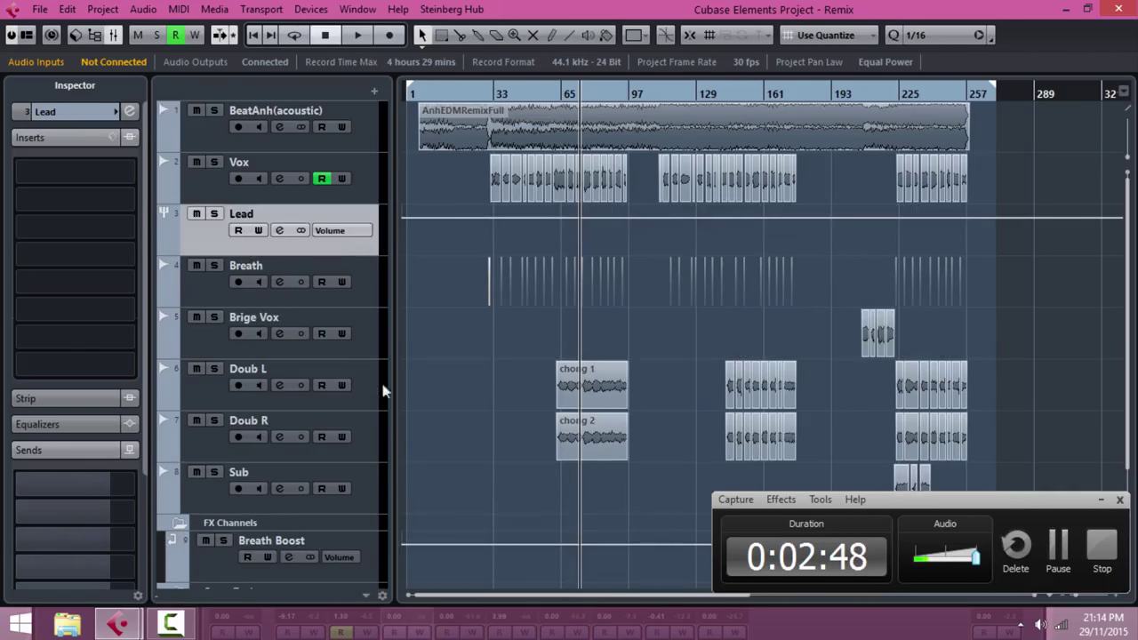
# Step: Route the outputs of the Doub L and Doub R tracks to the Lead group
pyautogui.click(223, 396)
pyautogui.click(51, 272)
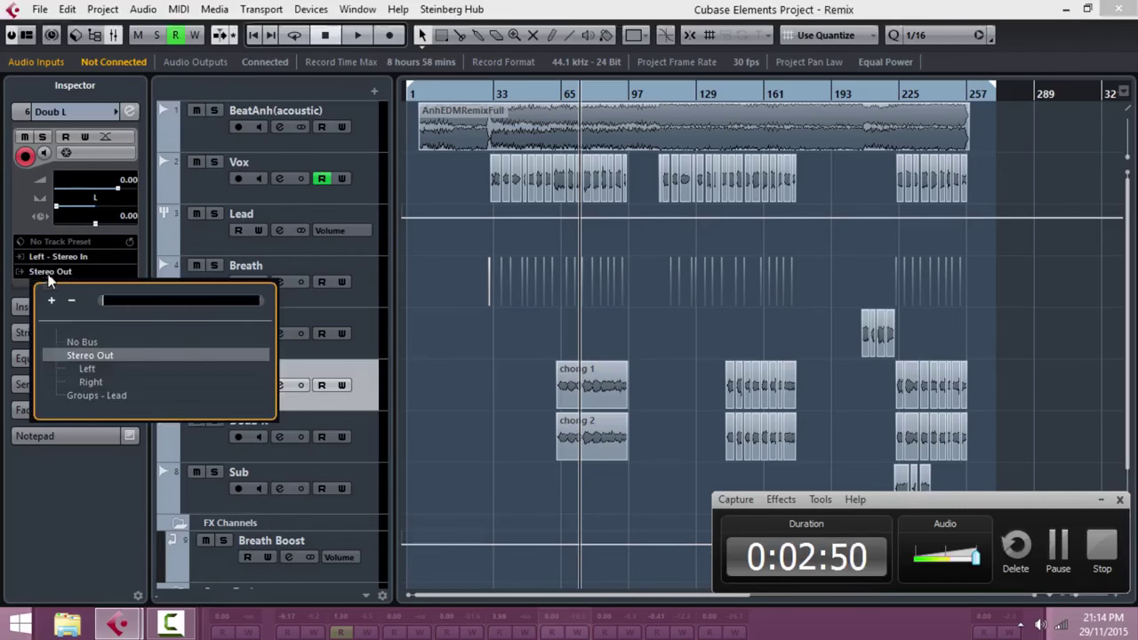
pyautogui.click(80, 396)
pyautogui.click(207, 445)
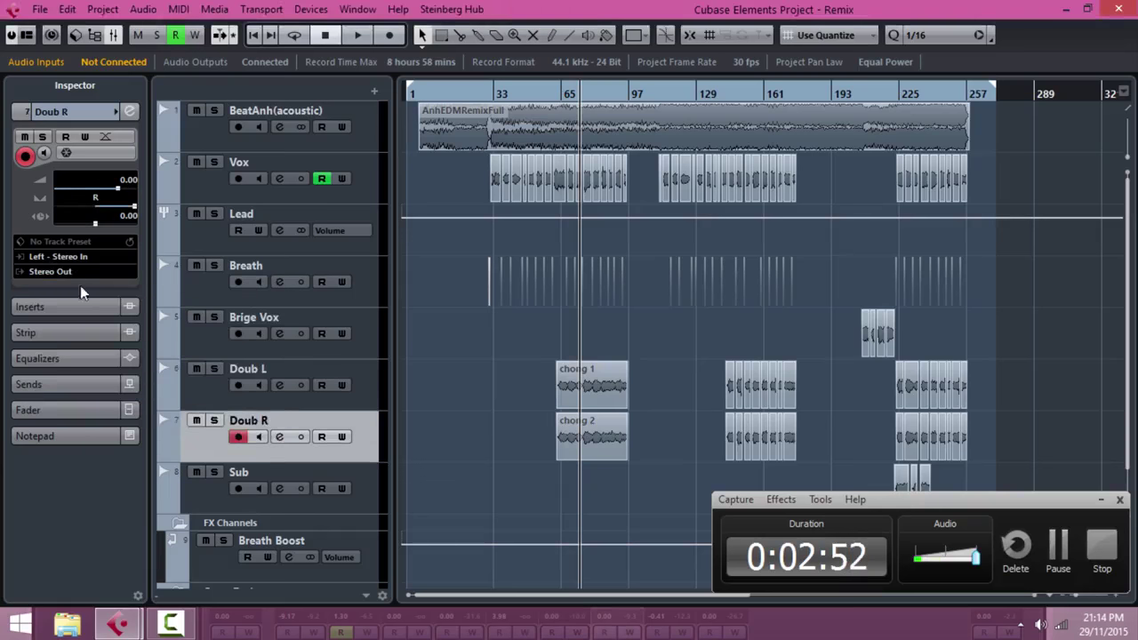
pyautogui.click(79, 274)
pyautogui.click(93, 395)
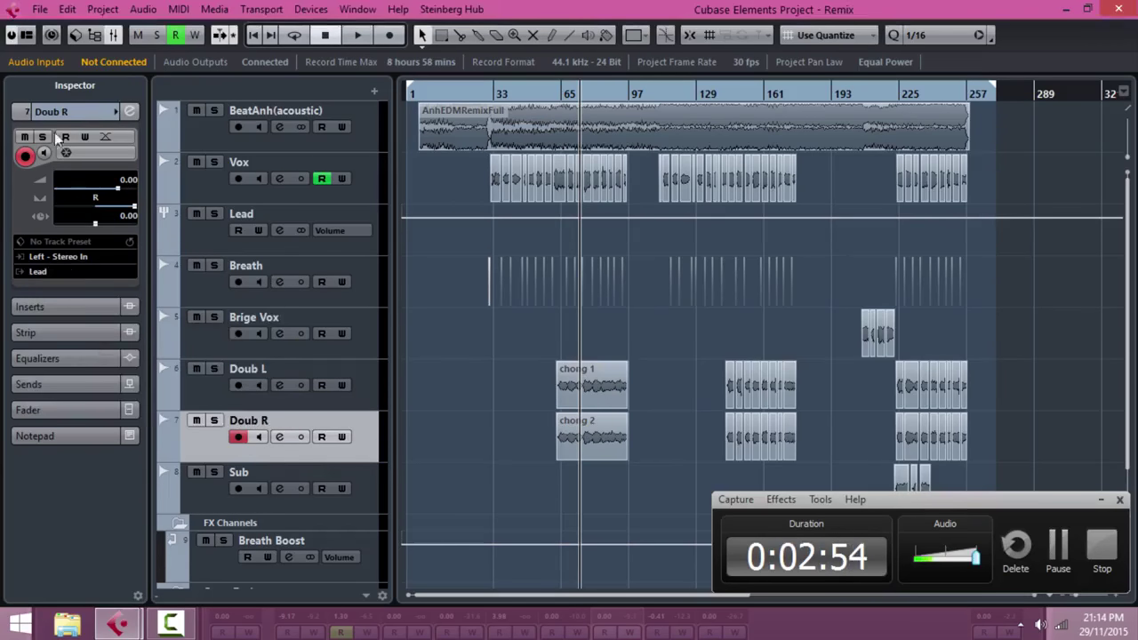
# Step: Lower the Lead group's level to -5.46 dB during playback, listen to the balance, stop playback and close the mixer
pyautogui.click(113, 34)
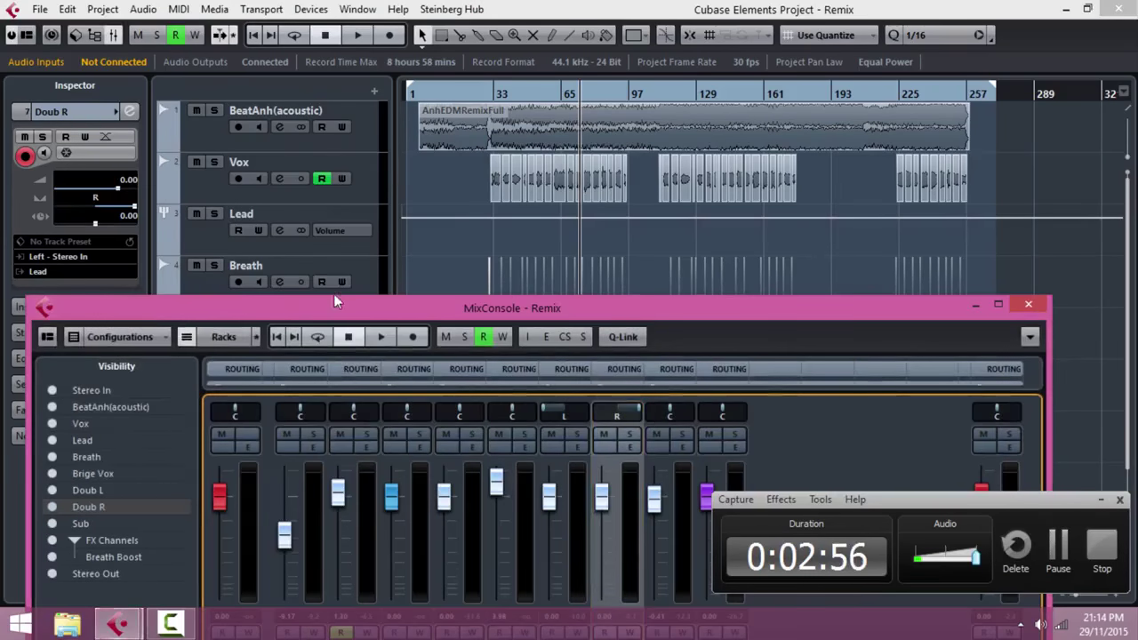
pyautogui.press('space')
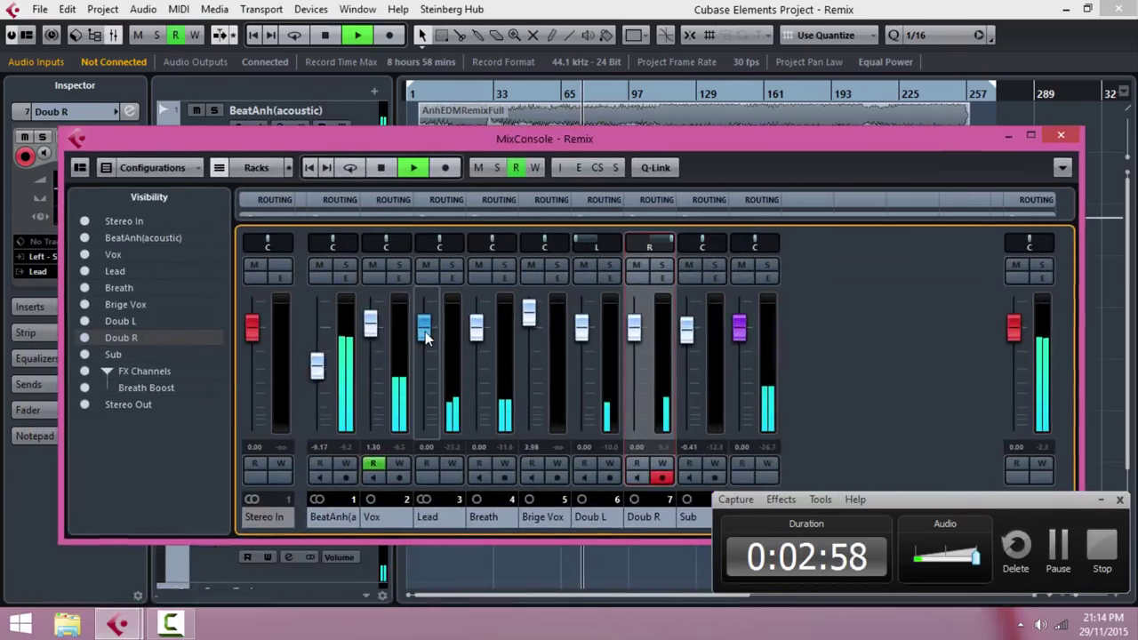
pyautogui.moveTo(424, 330); pyautogui.dragTo(411, 359)
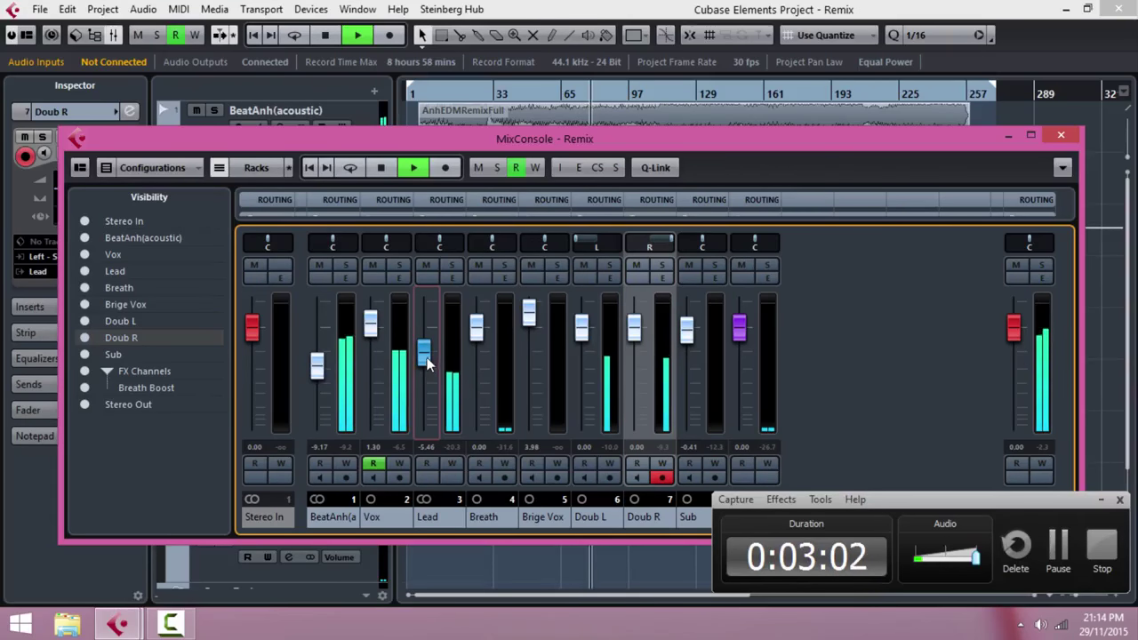
pyautogui.click(424, 357)
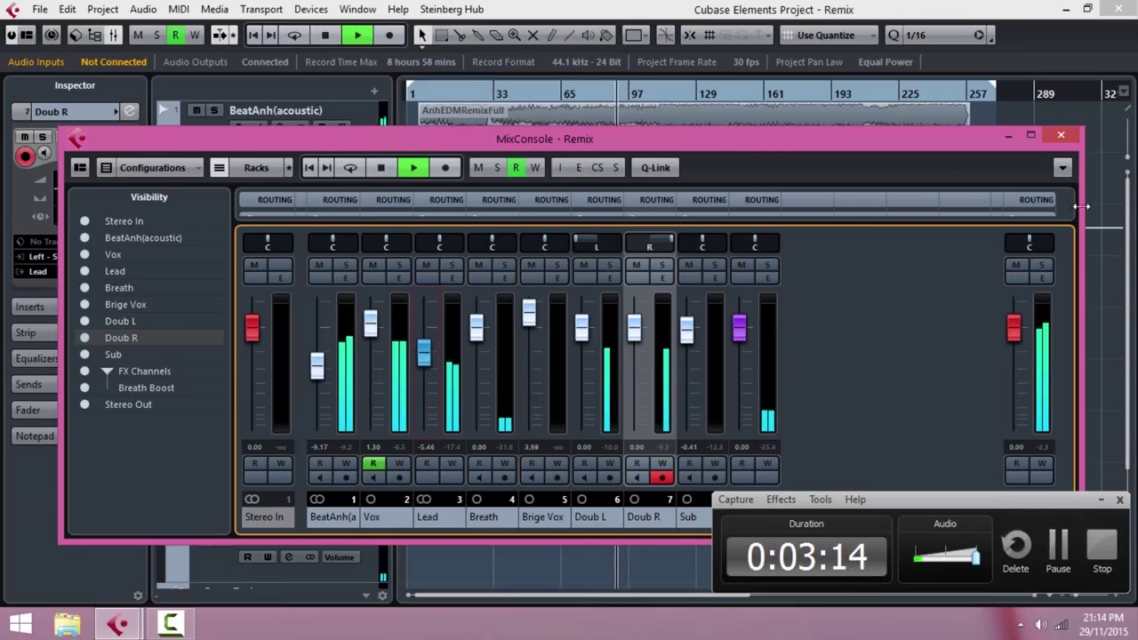
pyautogui.press('space')
pyautogui.click(1061, 135)
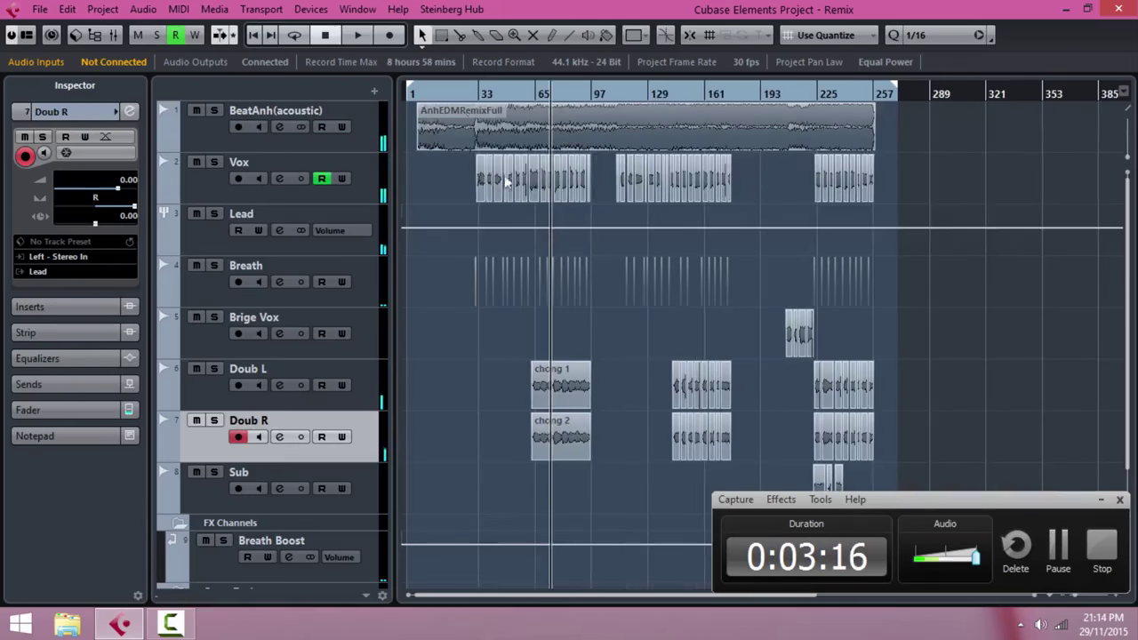
# Step: Examine the Vox track's insert effects and play the mix from about bar 33
pyautogui.moveTo(462, 98)
pyautogui.mouseDown()
pyautogui.moveTo(489, 102)
pyautogui.moveTo(474, 103)
pyautogui.mouseUp()
pyautogui.click(195, 185)
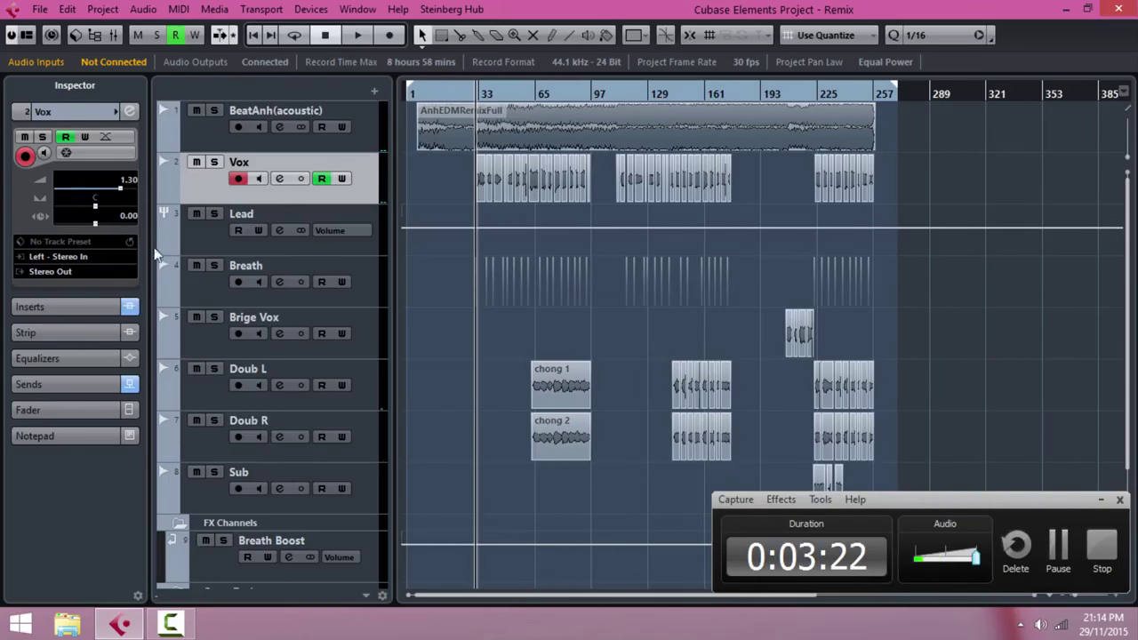
pyautogui.click(101, 307)
pyautogui.press('space')
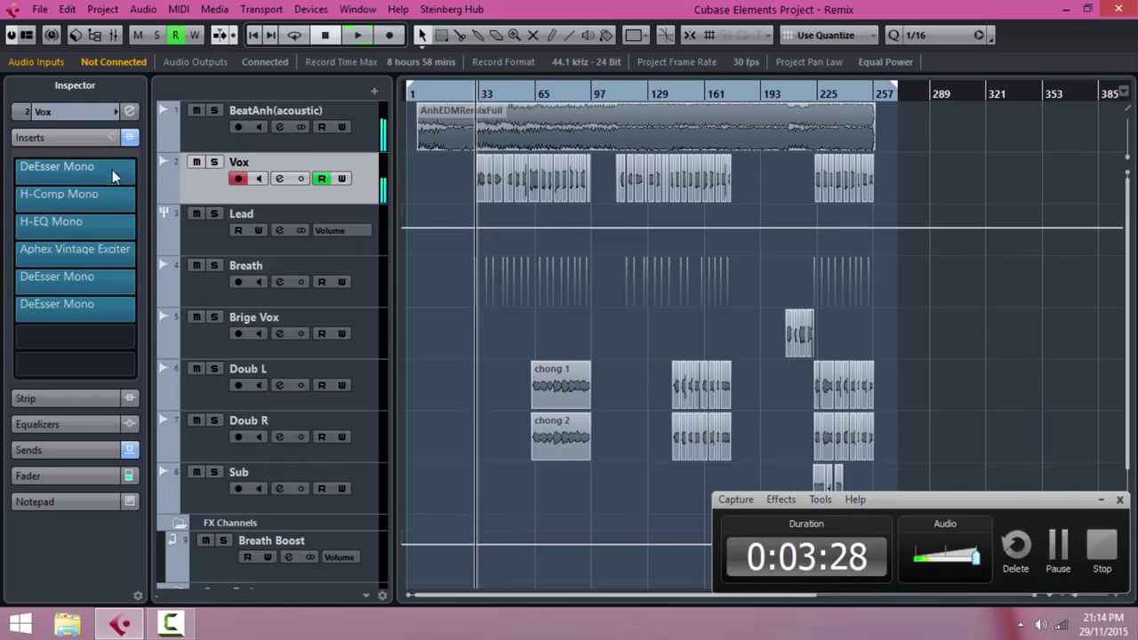
# Step: Reset the entire Vox channel in its channel settings to clear its inserts, send and fader level
pyautogui.click(130, 112)
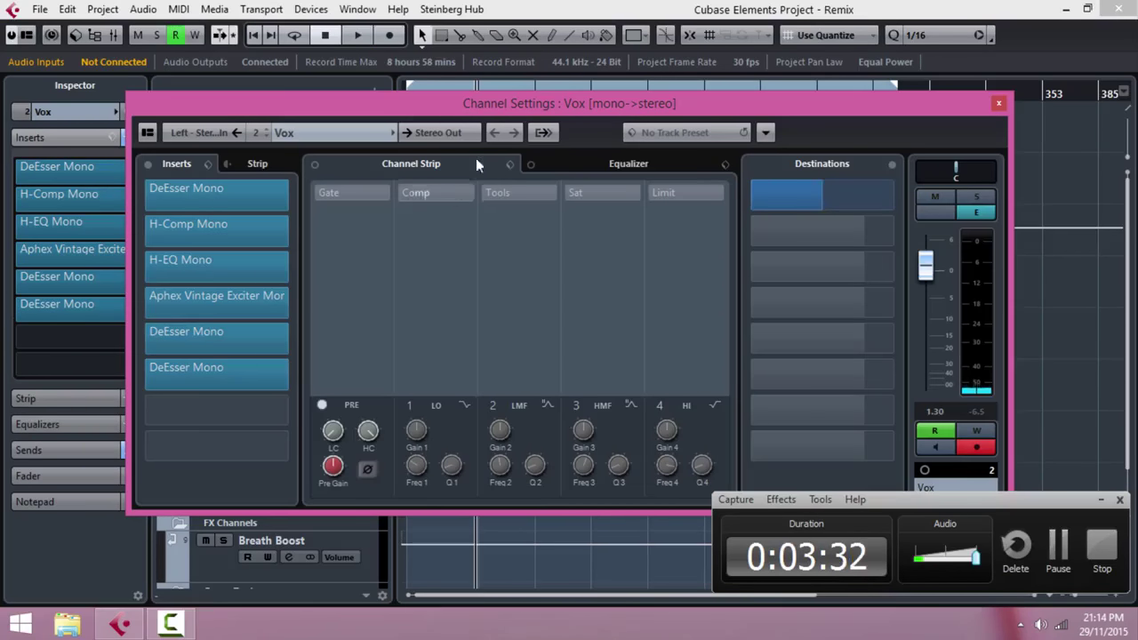
pyautogui.click(764, 135)
pyautogui.click(812, 318)
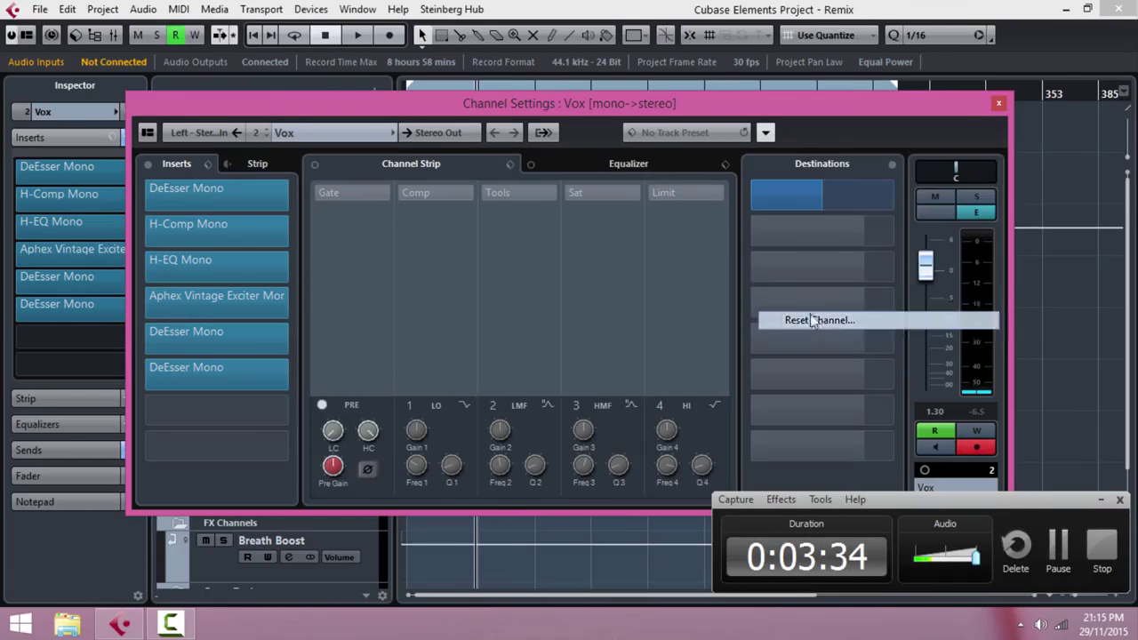
pyautogui.click(534, 338)
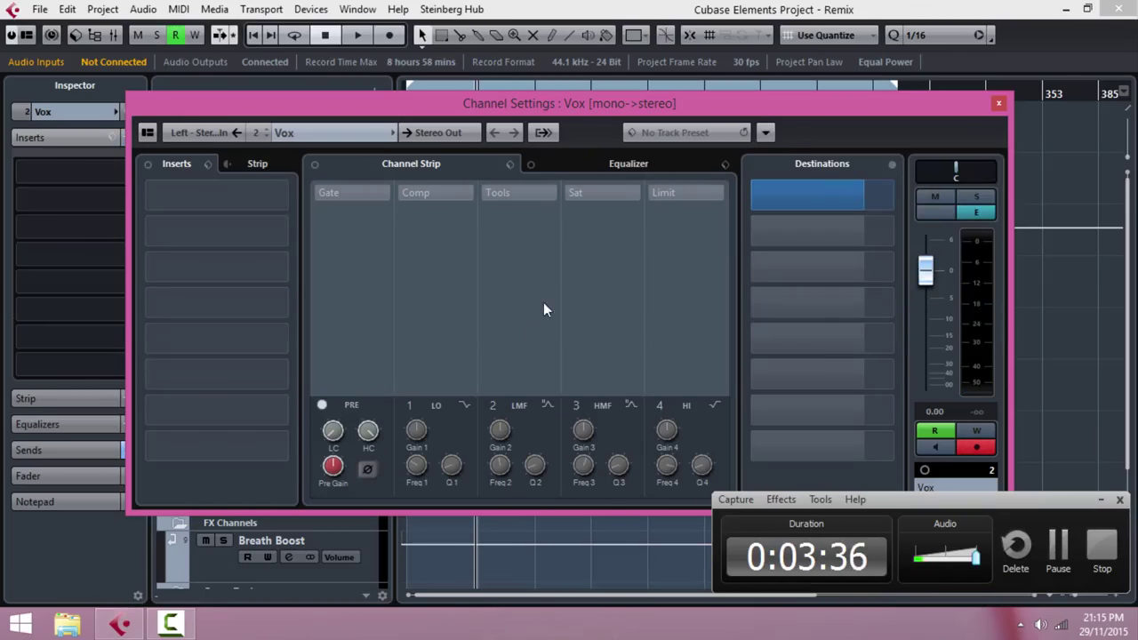
# Step: Audition the Vox track without effects from about bar 35, first within the full mix and then soloed
pyautogui.moveTo(278, 199)
pyautogui.moveTo(492, 100); pyautogui.dragTo(458, 262)
pyautogui.moveTo(512, 95); pyautogui.dragTo(486, 100)
pyautogui.press('space')
pyautogui.press('h')
pyautogui.press('h')
pyautogui.press('h')
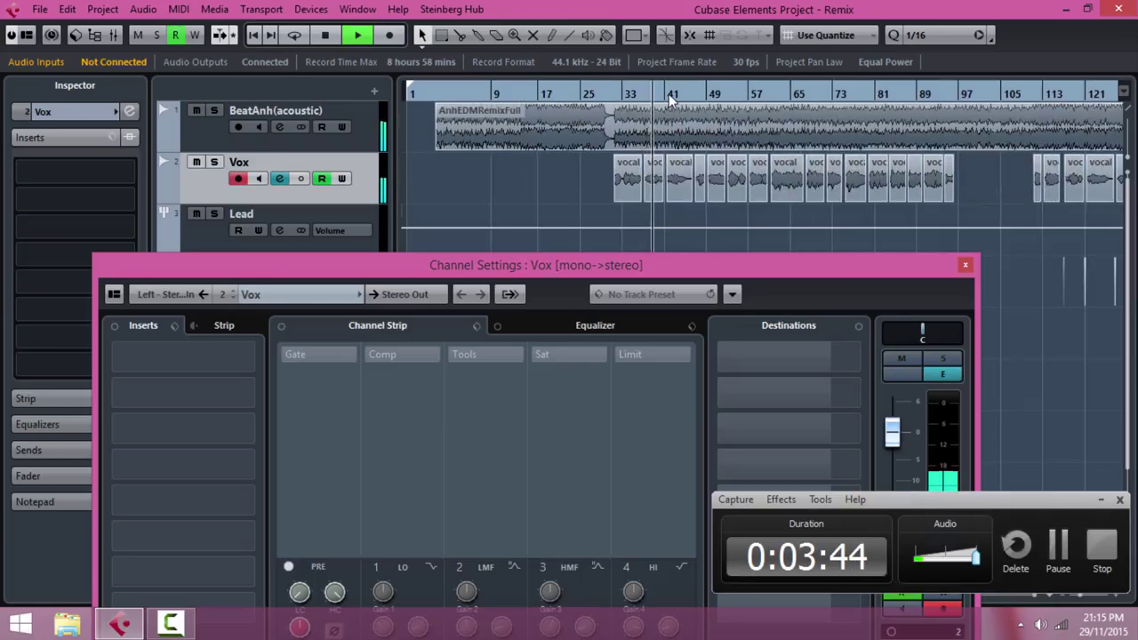
pyautogui.press('h')
pyautogui.press('h')
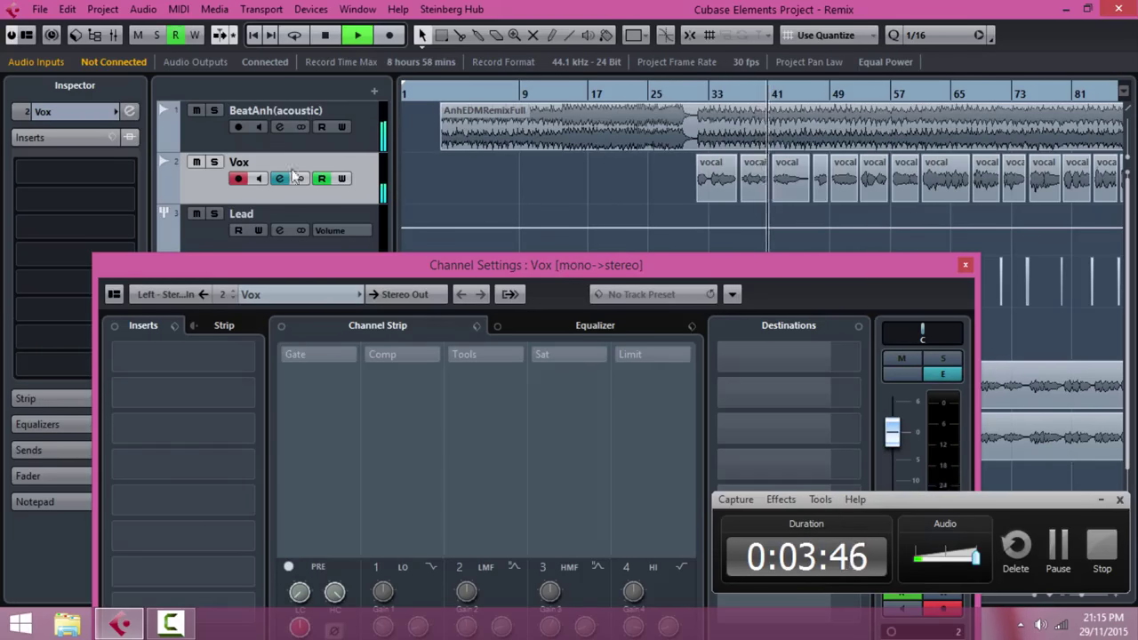
pyautogui.press('s')
# Step: Stop playback and load DeEsser Mono into the first insert slot of the Vox channel
pyautogui.moveTo(293, 261); pyautogui.dragTo(370, 163)
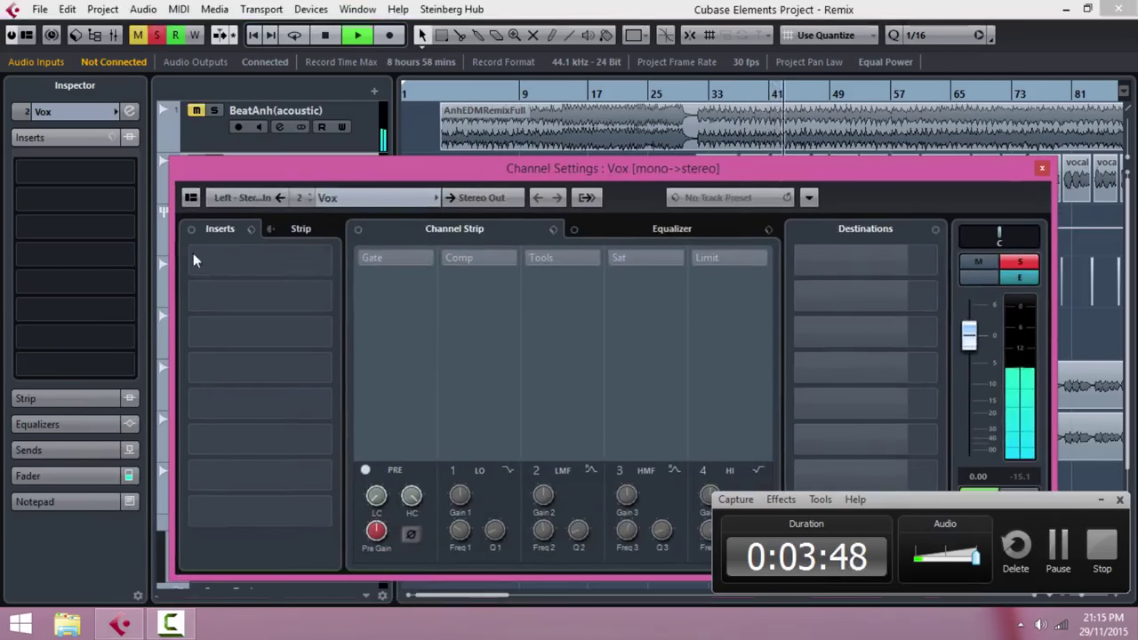
pyautogui.press('space')
pyautogui.click(334, 260)
pyautogui.write('d')
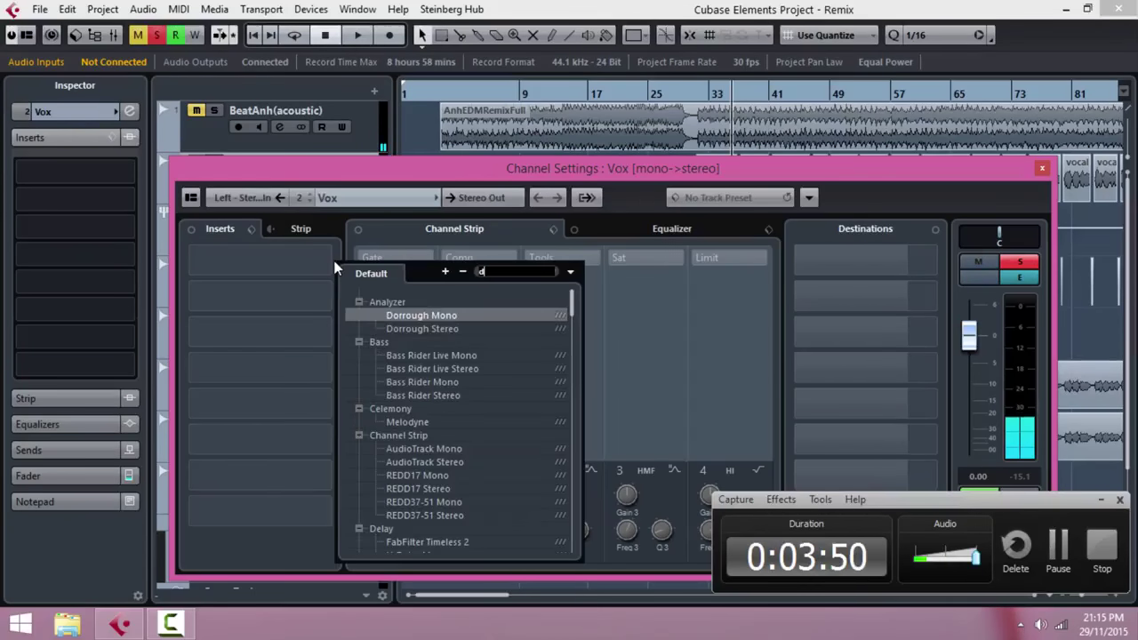
pyautogui.write('ee')
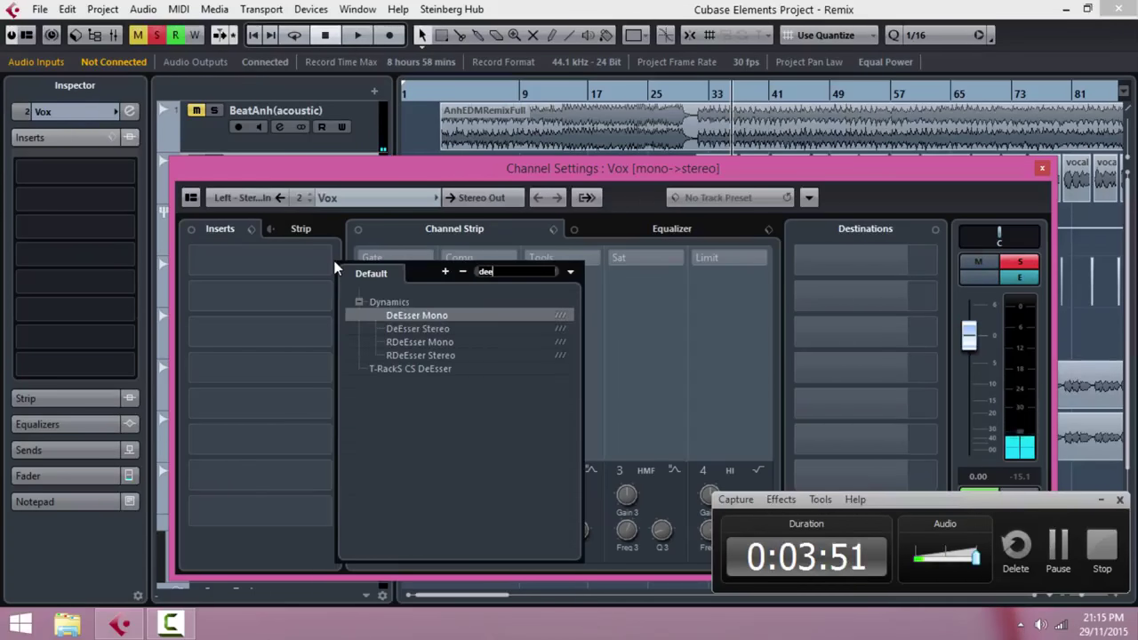
pyautogui.click(414, 316)
# Step: Set the DeEsser's threshold to -33.8 while the vocal plays, stop playback and close the plug-in window
pyautogui.press('space')
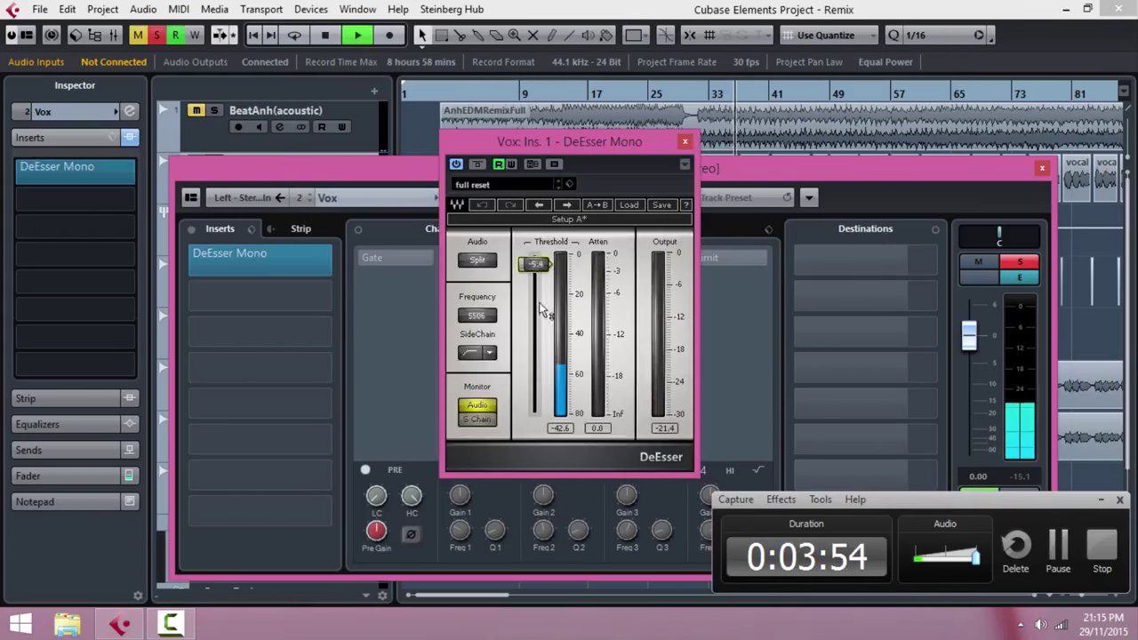
pyautogui.moveTo(542, 308); pyautogui.dragTo(565, 416)
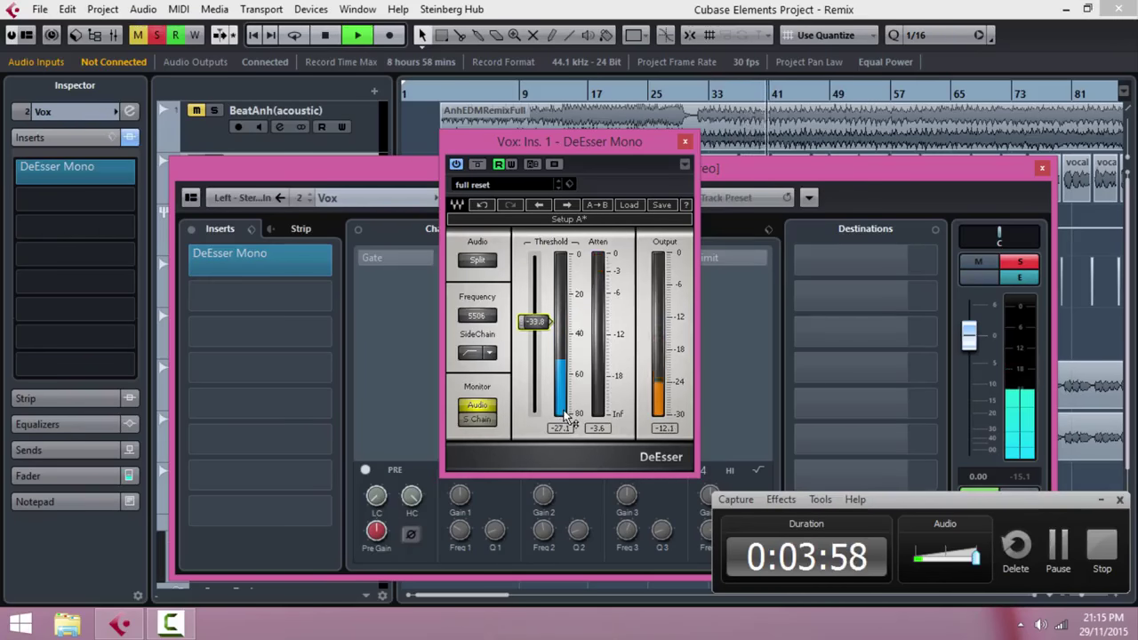
pyautogui.press('space')
pyautogui.click(684, 142)
# Step: Clear the solo on the Vox track and audition the de-essed vocal within the full mix
pyautogui.moveTo(223, 167); pyautogui.dragTo(319, 150)
pyautogui.click(216, 162)
pyautogui.press('space')
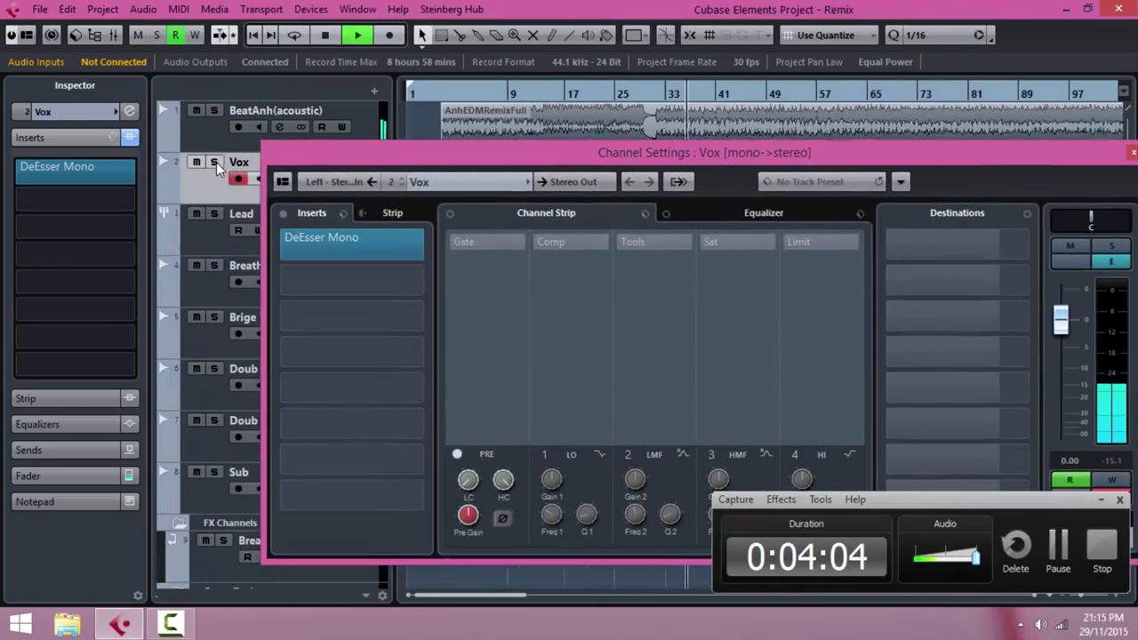
pyautogui.press('g')
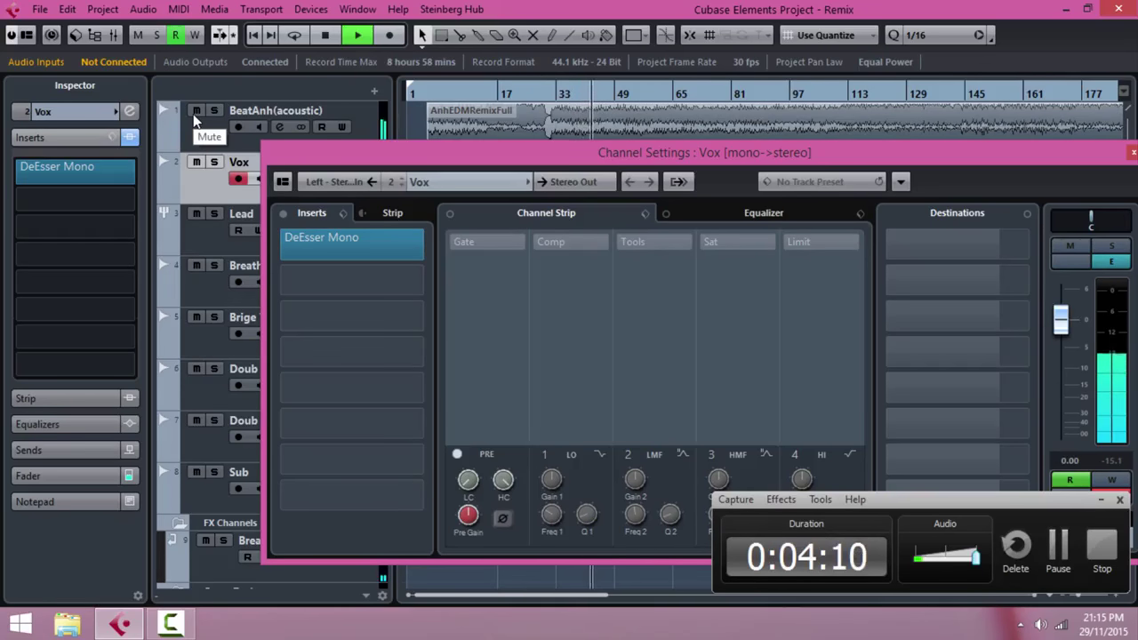
pyautogui.press('space')
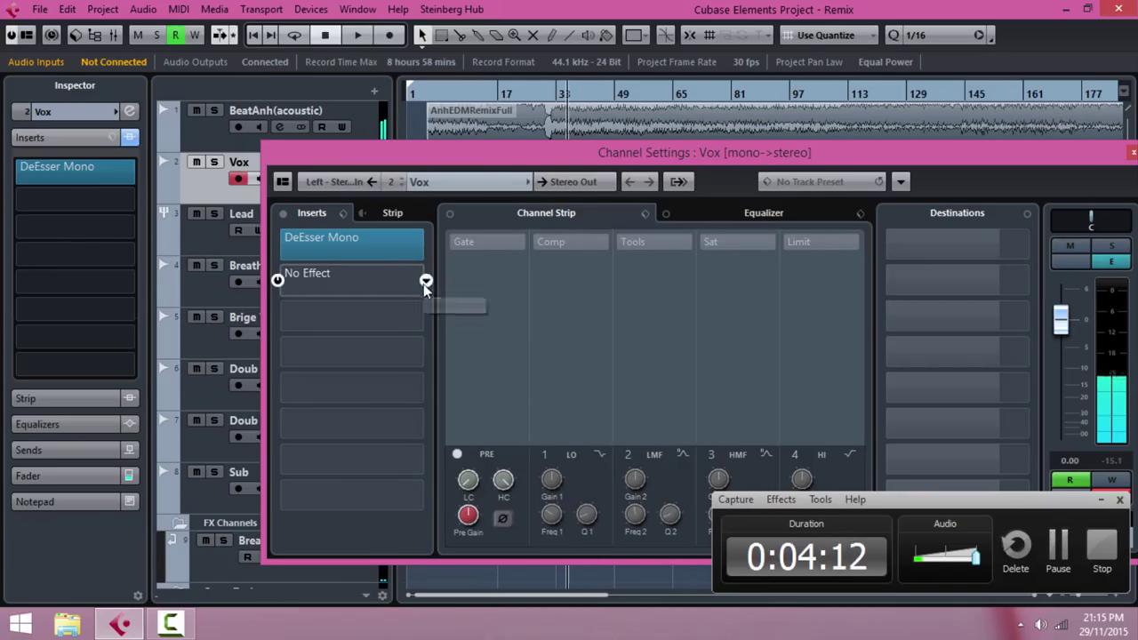
# Step: Load H-EQ Mono into the second insert slot of the Vox channel and close the channel settings window
pyautogui.click(426, 283)
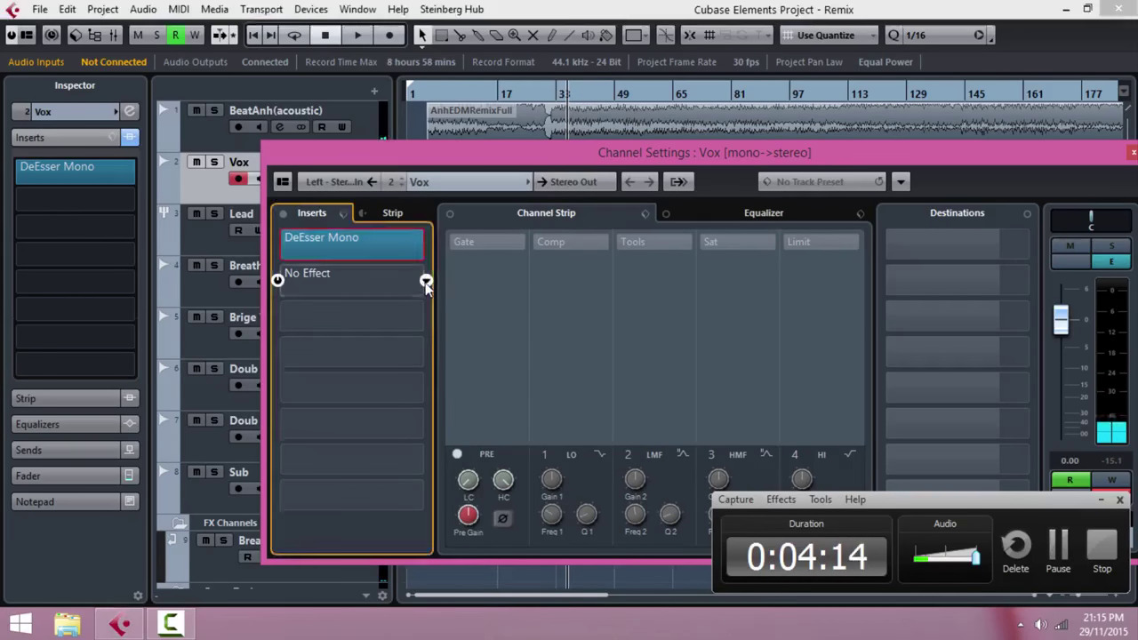
pyautogui.click(426, 283)
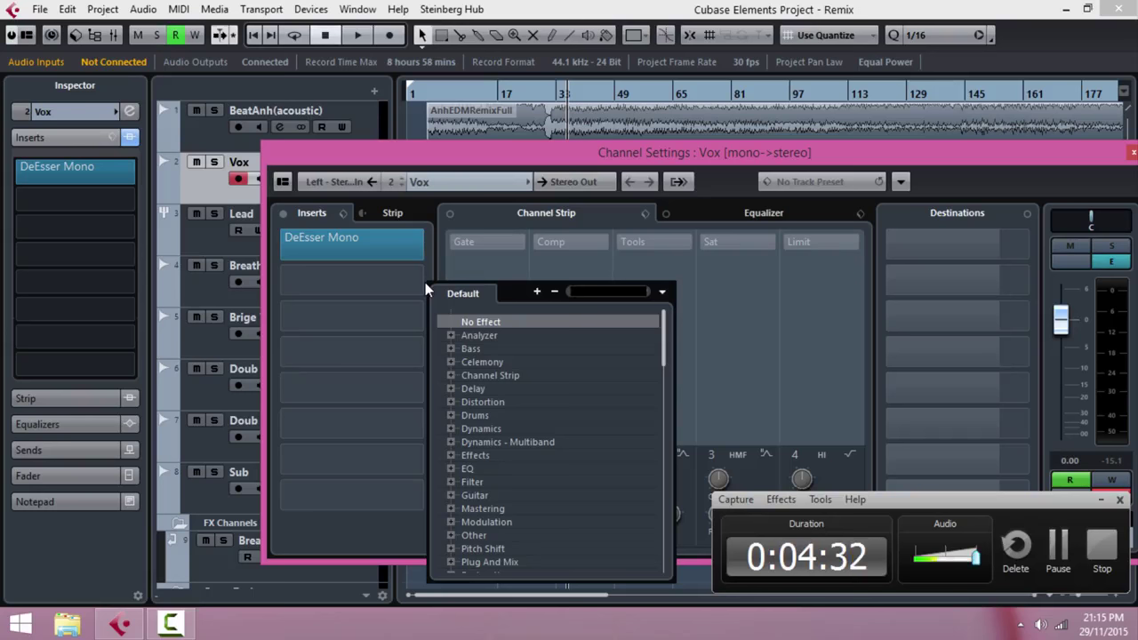
pyautogui.write('h')
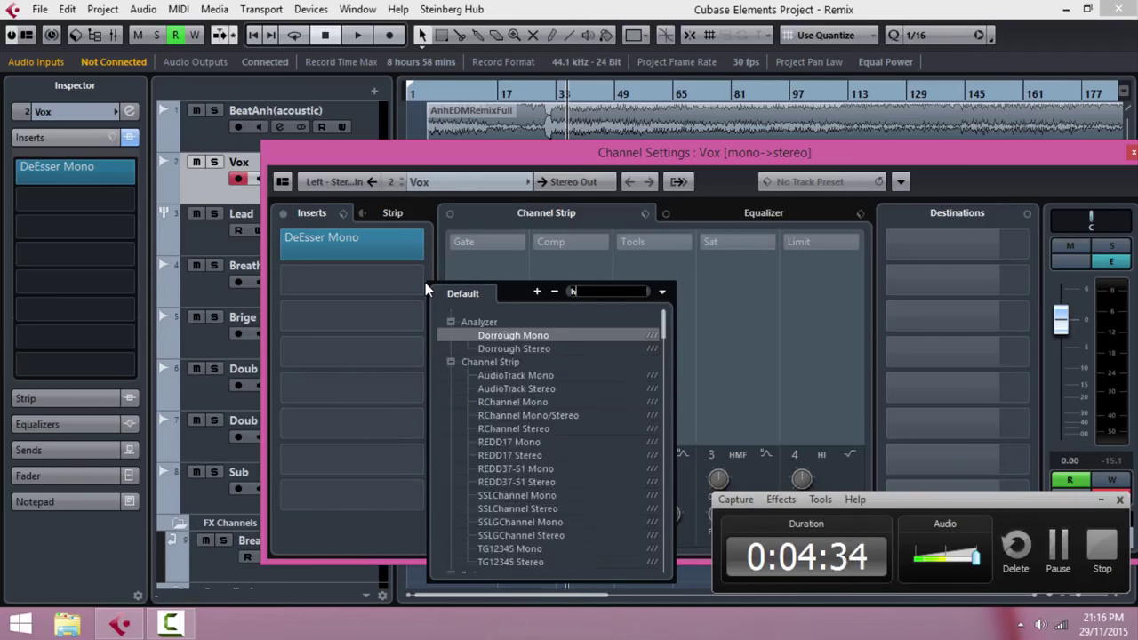
pyautogui.write('-')
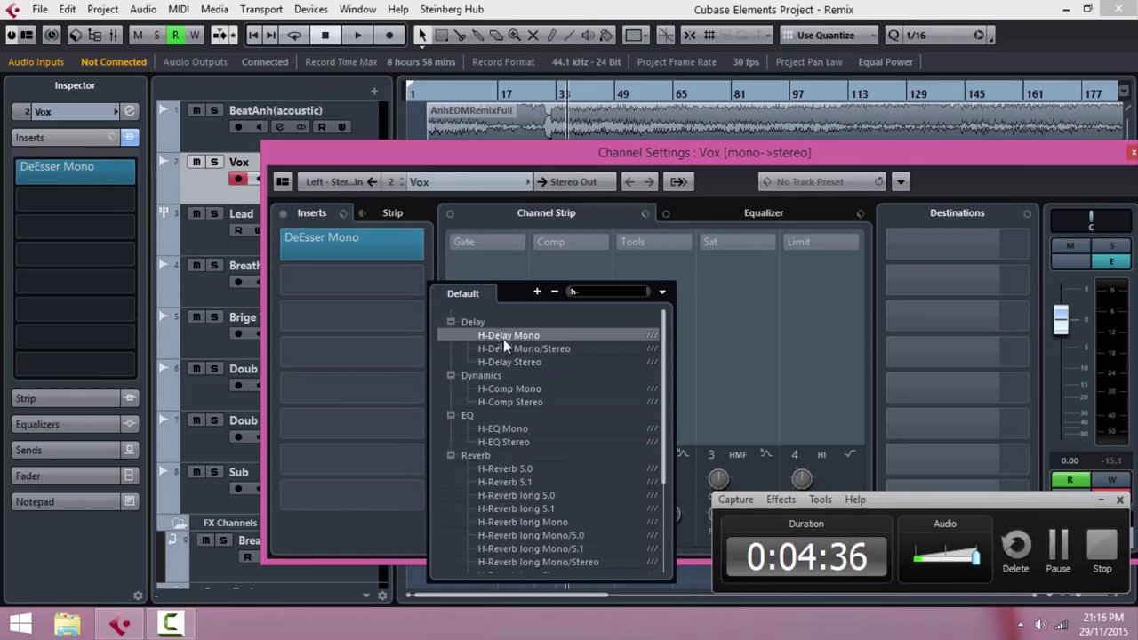
pyautogui.click(505, 428)
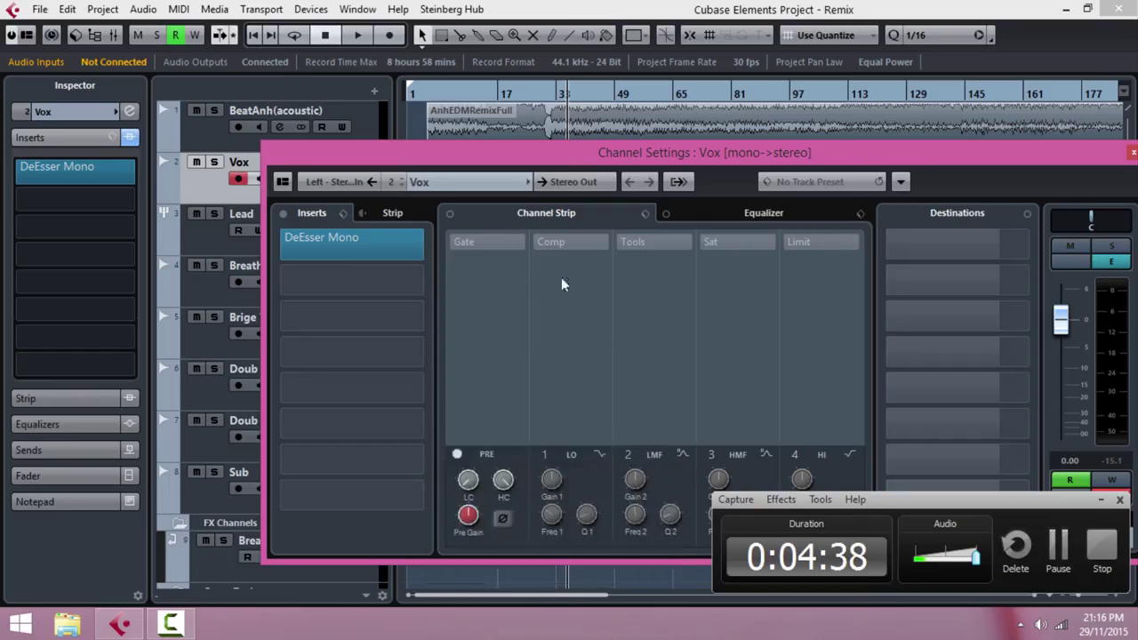
pyautogui.click(945, 154)
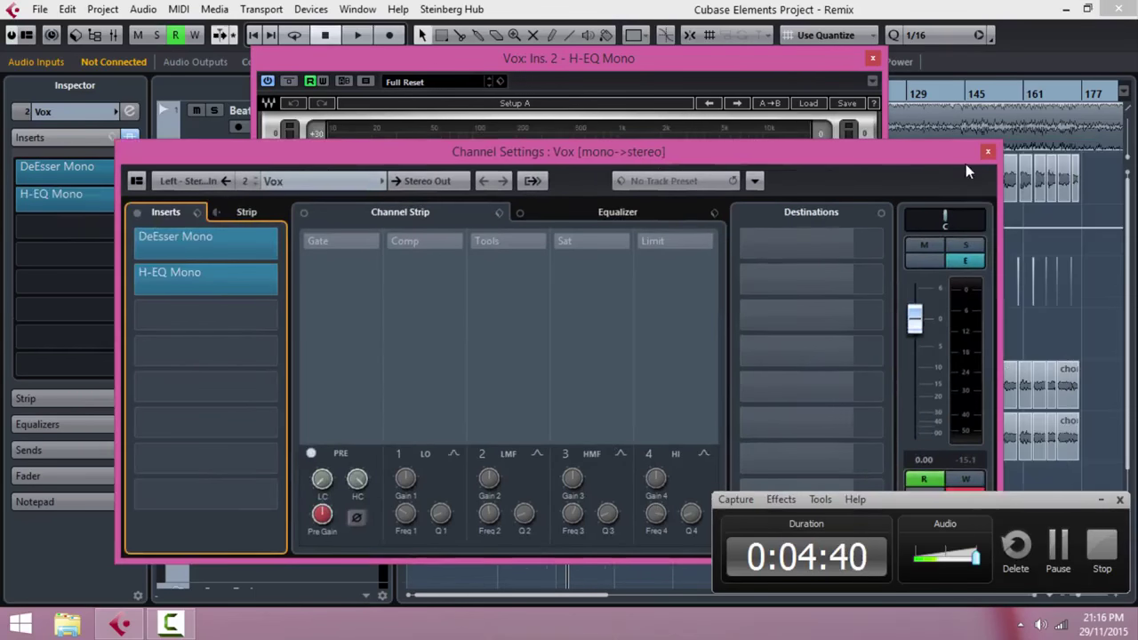
pyautogui.click(987, 155)
# Step: Enable the H-EQ high-pass filter on the vocal, set it to 100 Hz with the Digital 2 type, and raise its Q
pyautogui.press('space')
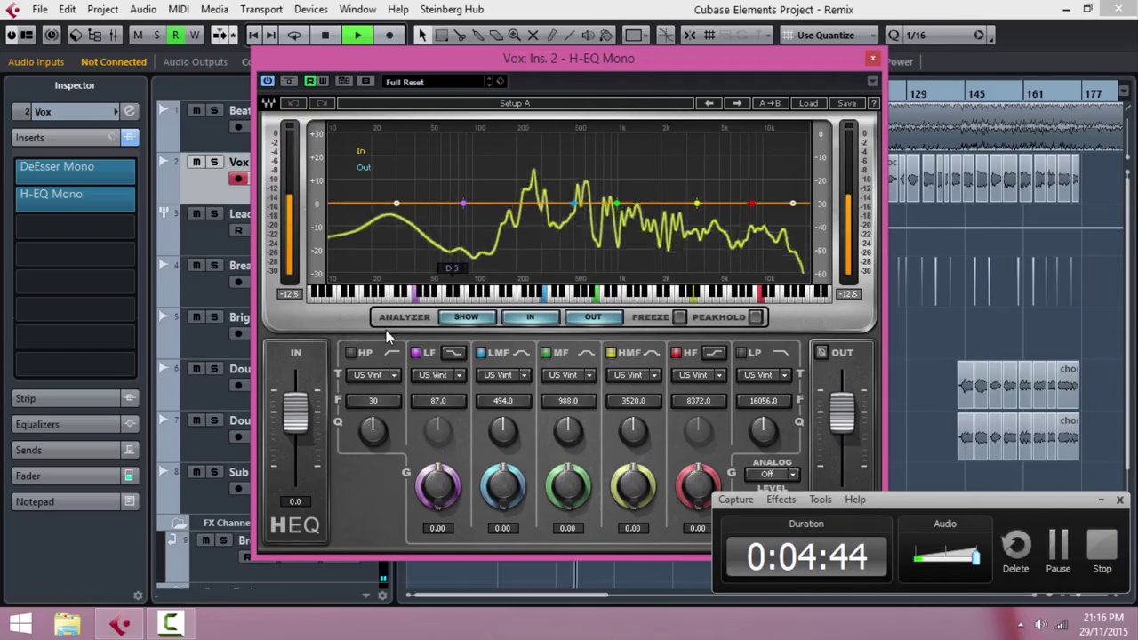
pyautogui.click(351, 353)
pyautogui.press('space')
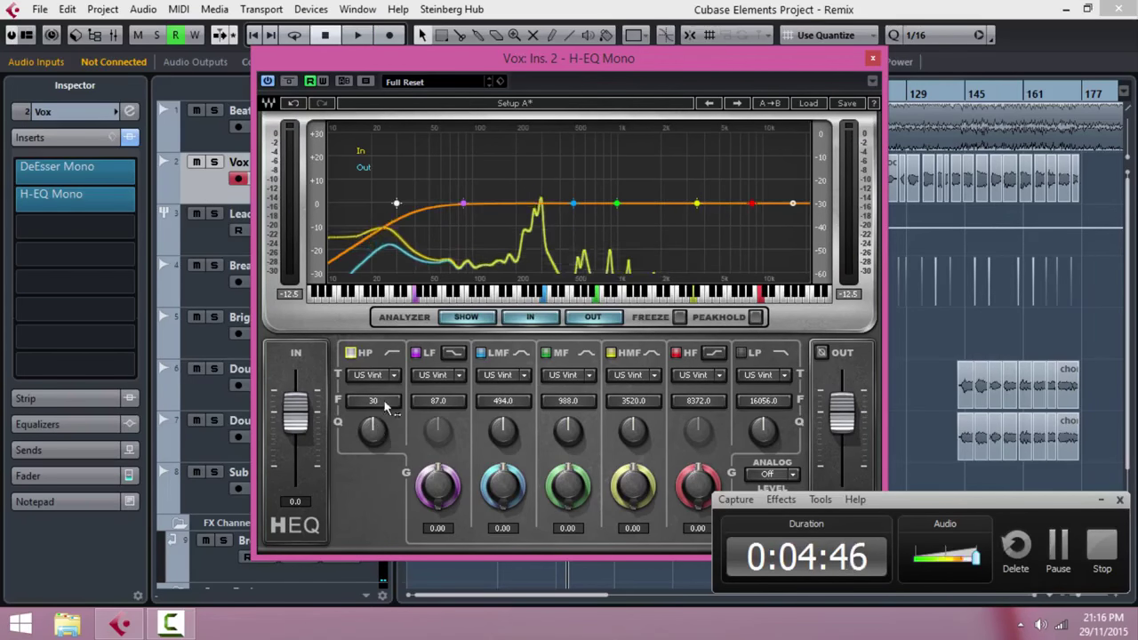
pyautogui.moveTo(372, 407); pyautogui.dragTo(437, 402)
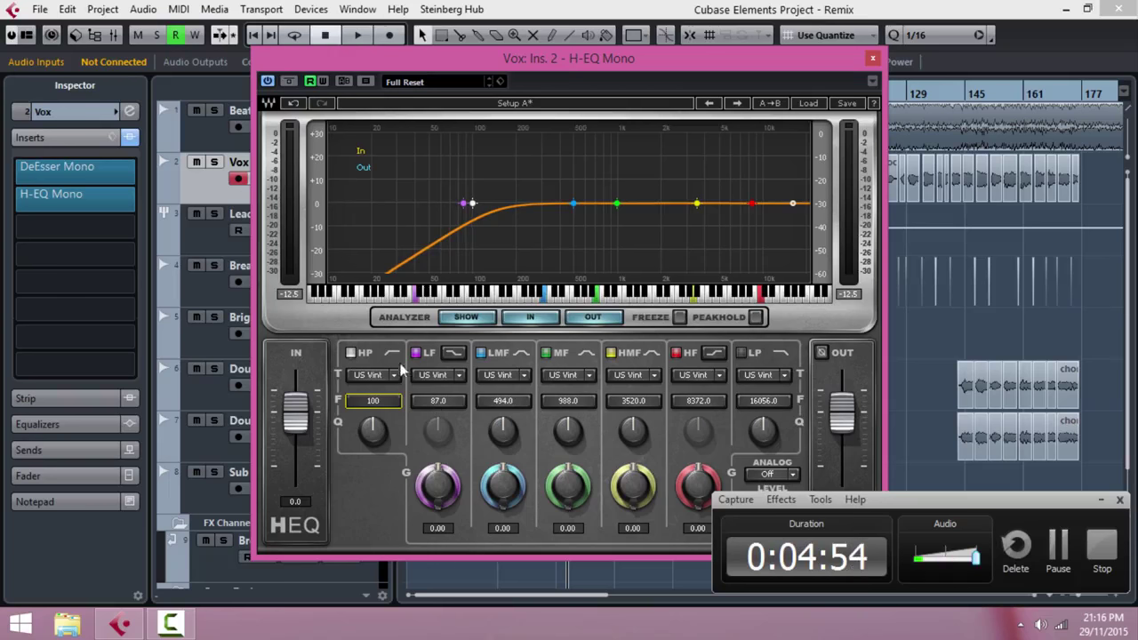
pyautogui.click(400, 373)
pyautogui.click(403, 506)
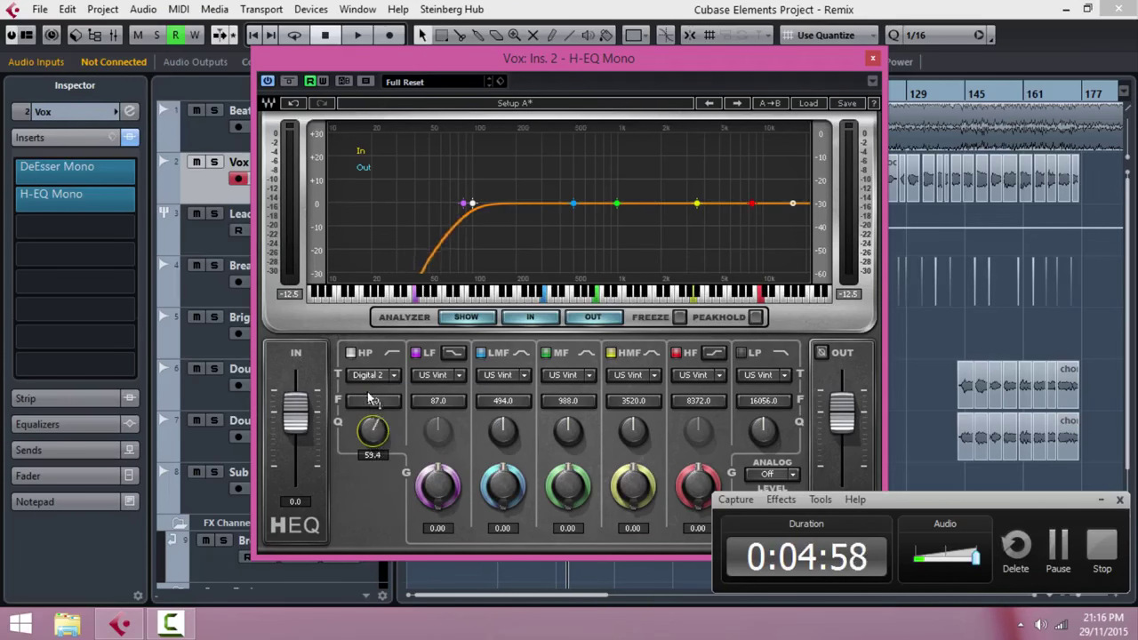
pyautogui.moveTo(372, 400); pyautogui.dragTo(377, 405)
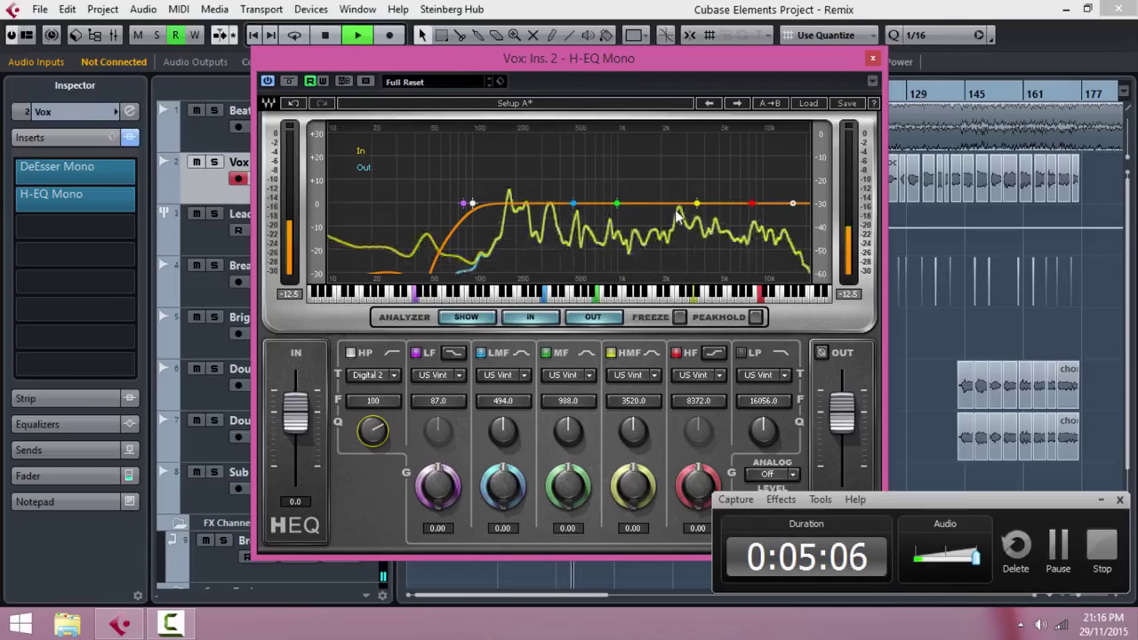
# Step: Shape a mid-frequency cut in the H-EQ MF band at 913 Hz, type Digital 2, Q 55.1 and gain -4.45 dB
pyautogui.moveTo(617, 203); pyautogui.dragTo(609, 252)
pyautogui.press('space')
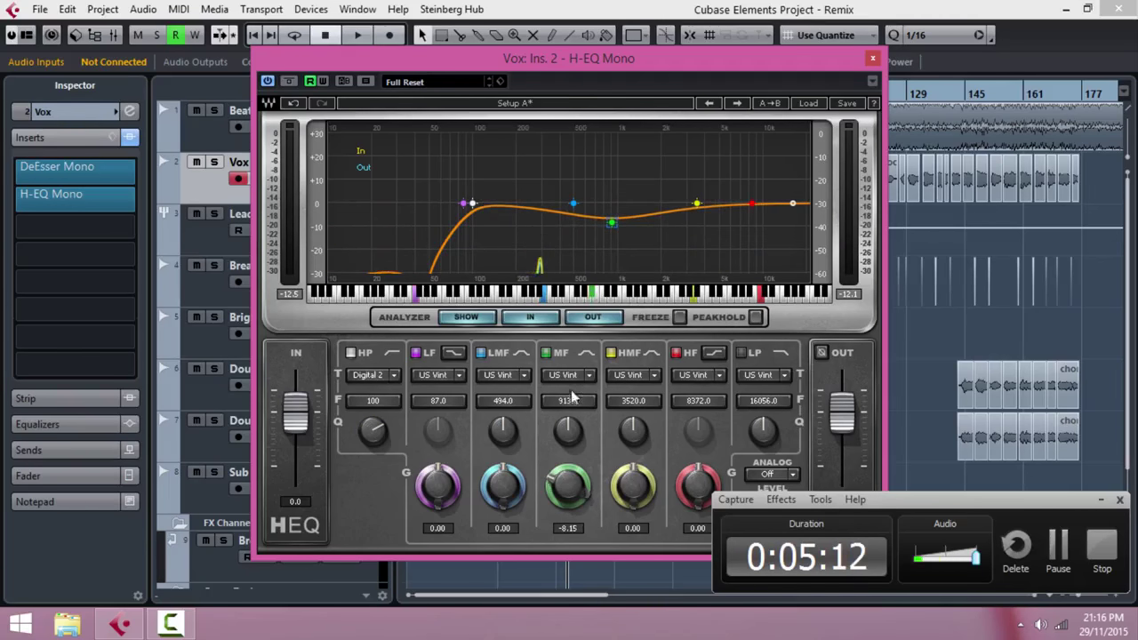
pyautogui.click(584, 377)
pyautogui.click(584, 504)
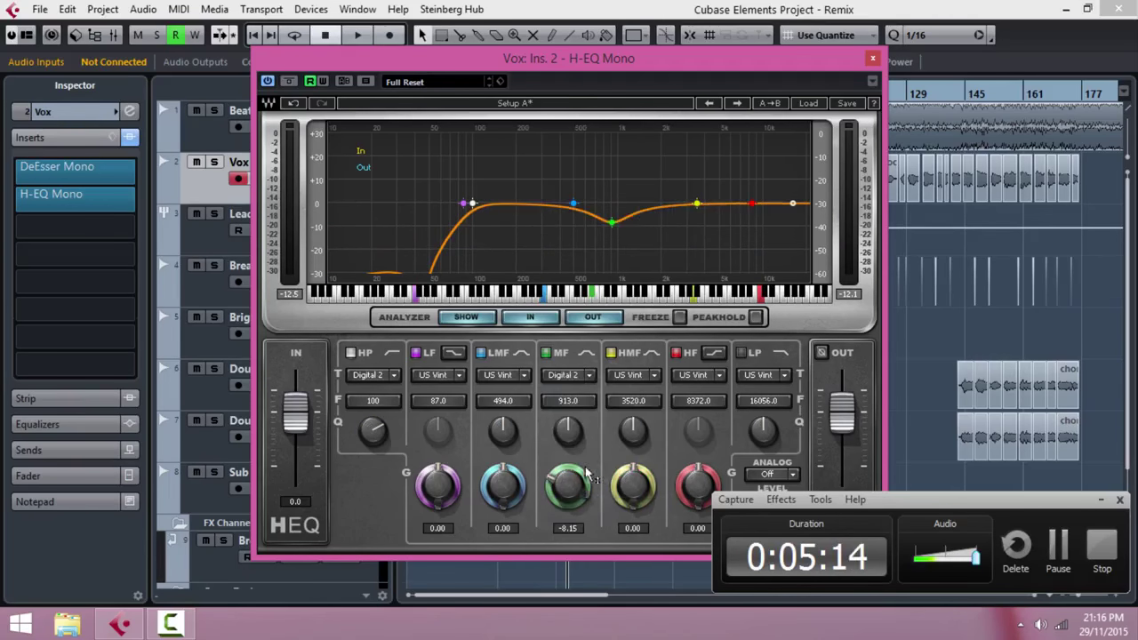
pyautogui.moveTo(570, 430)
pyautogui.mouseDown()
pyautogui.moveTo(571, 411)
pyautogui.moveTo(574, 422)
pyautogui.mouseUp()
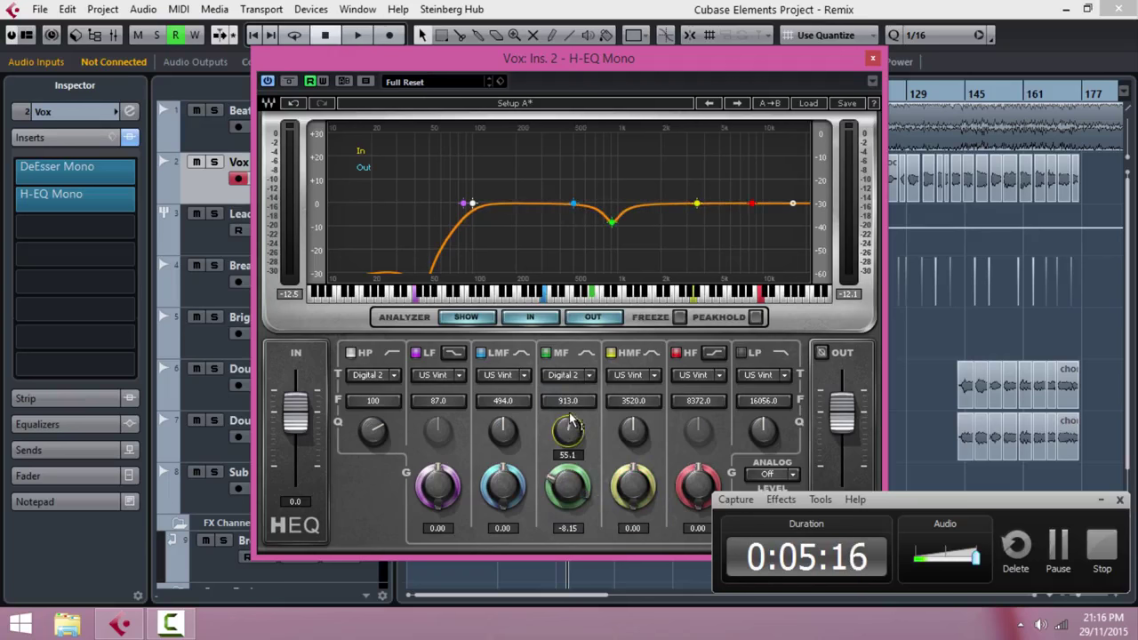
pyautogui.moveTo(570, 490)
pyautogui.mouseDown()
pyautogui.moveTo(568, 478)
pyautogui.moveTo(574, 504)
pyautogui.mouseUp()
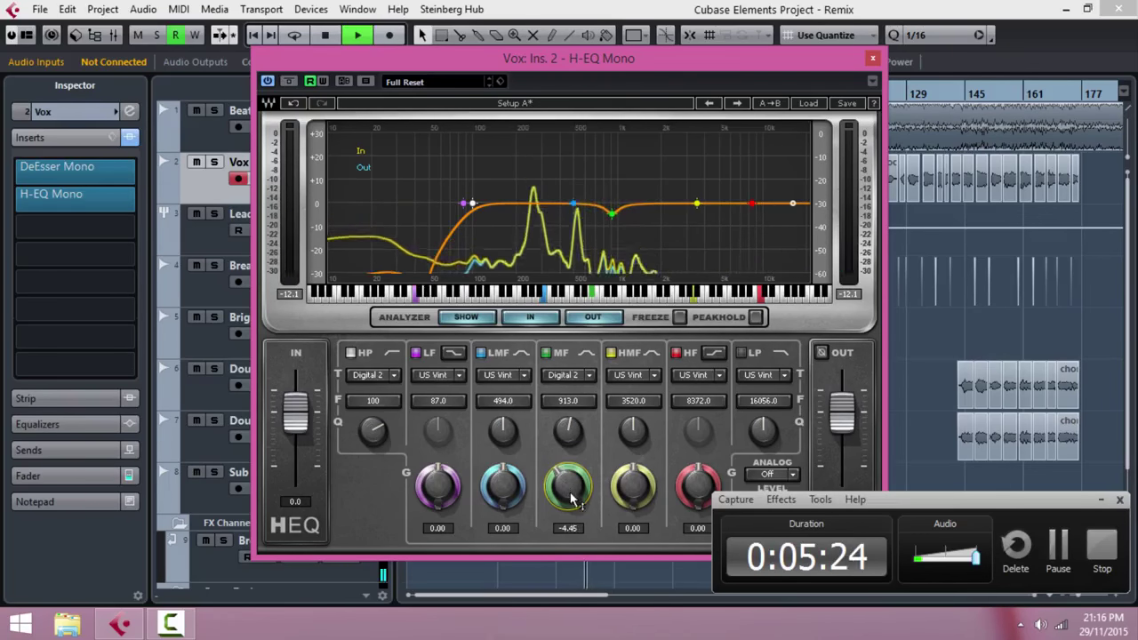
# Step: Set the MF band gain to -4.20 dB and switch the LF band to a bell shape centred at 205 Hz
pyautogui.moveTo(568, 487)
pyautogui.mouseDown()
pyautogui.moveTo(573, 516)
pyautogui.moveTo(569, 495)
pyautogui.mouseUp()
pyautogui.press('space')
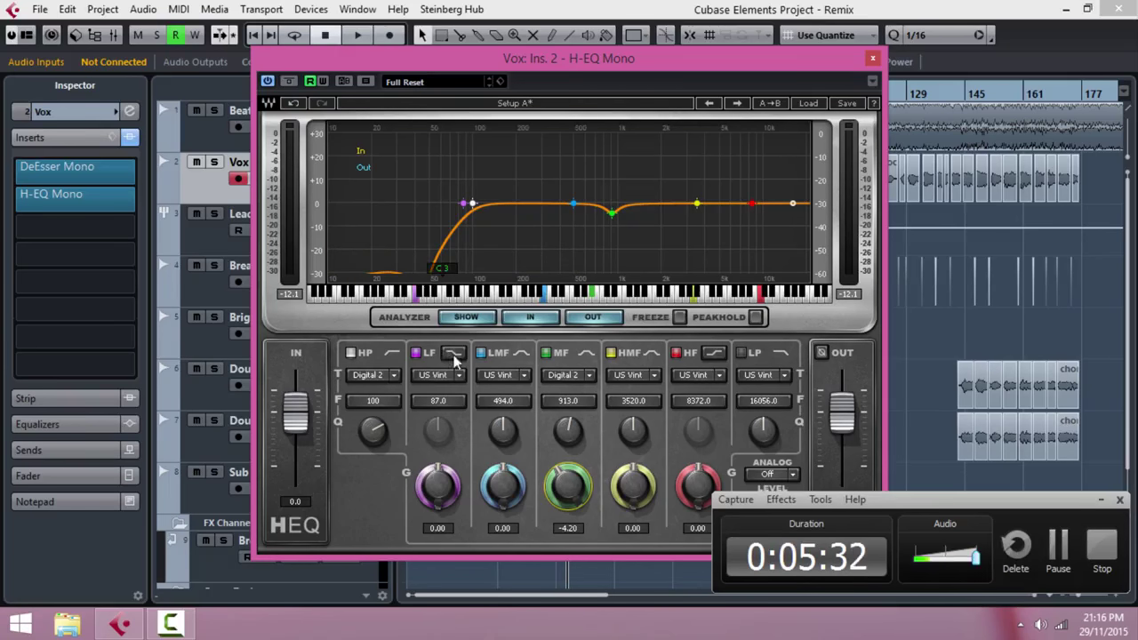
pyautogui.click(454, 354)
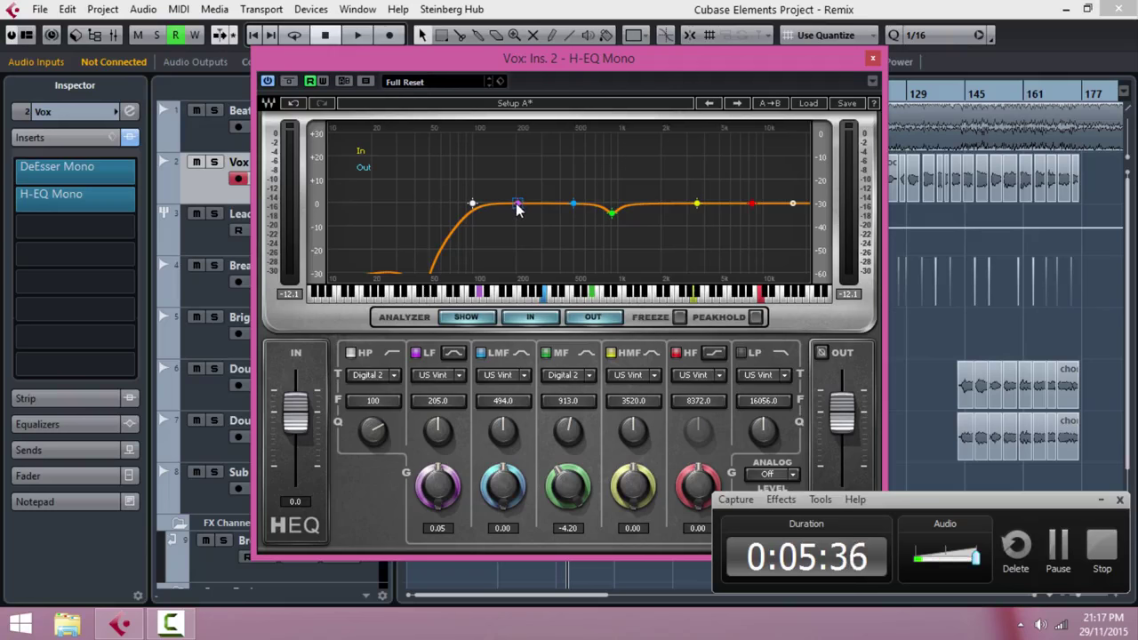
# Step: Audition the equalized vocal within the full mix, solo the Vox track and listen to it alone
pyautogui.press('space')
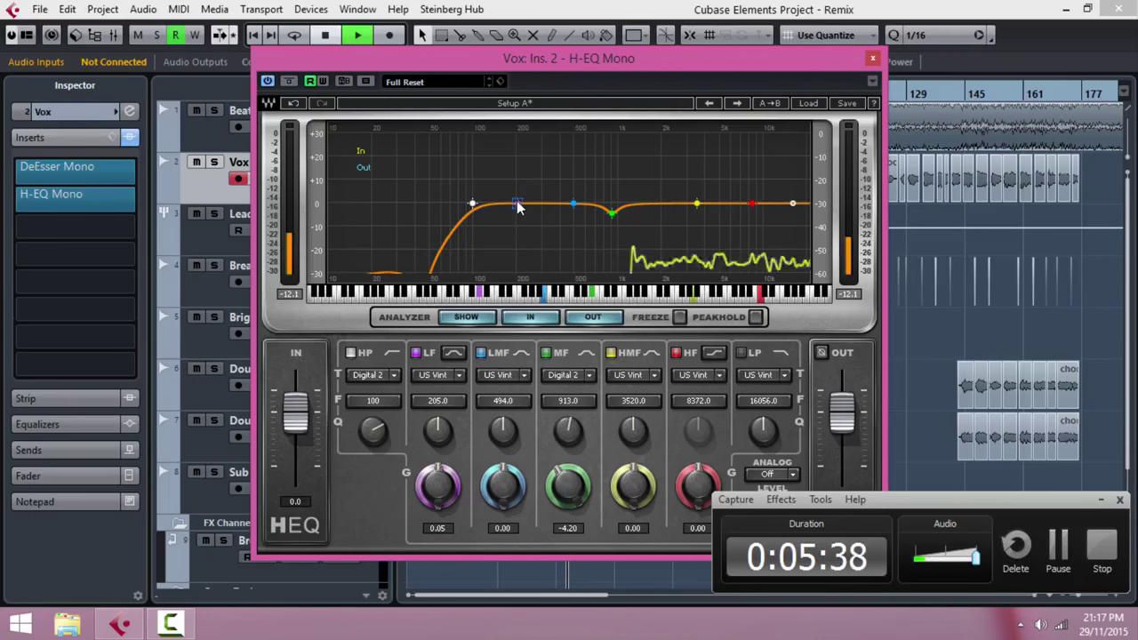
pyautogui.moveTo(555, 64); pyautogui.dragTo(554, 233)
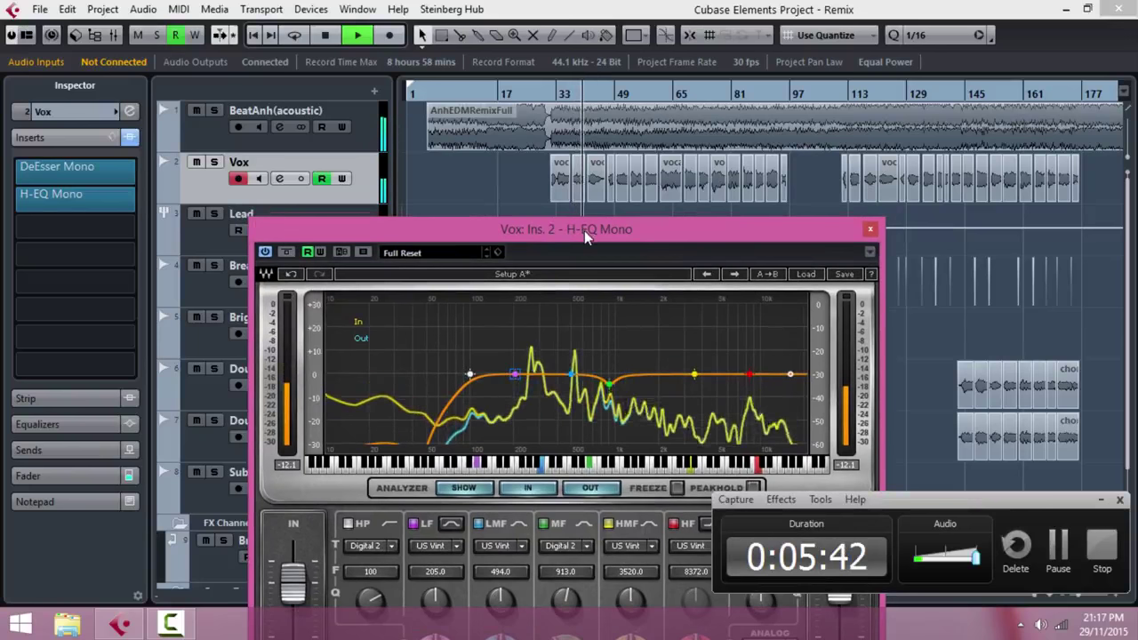
pyautogui.click(591, 108)
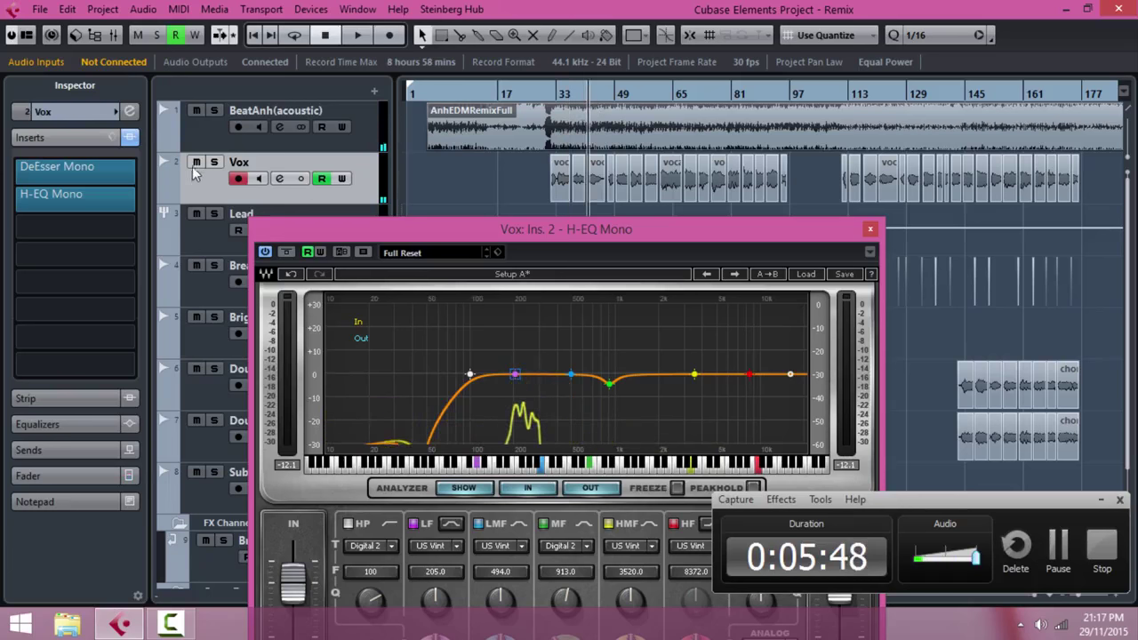
pyautogui.press('space')
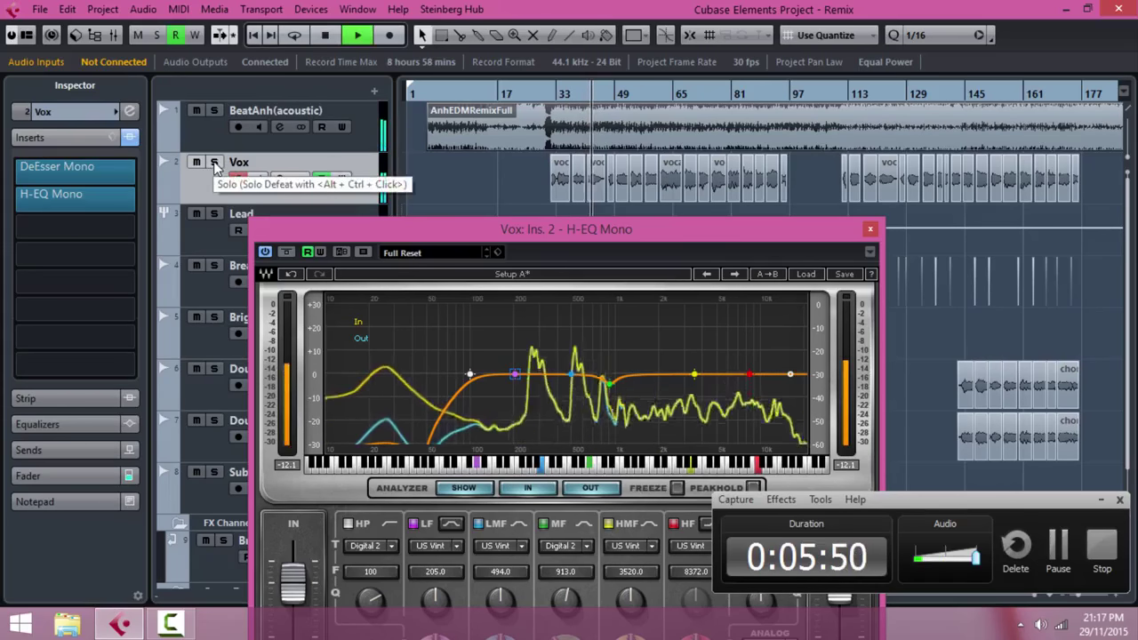
pyautogui.click(214, 163)
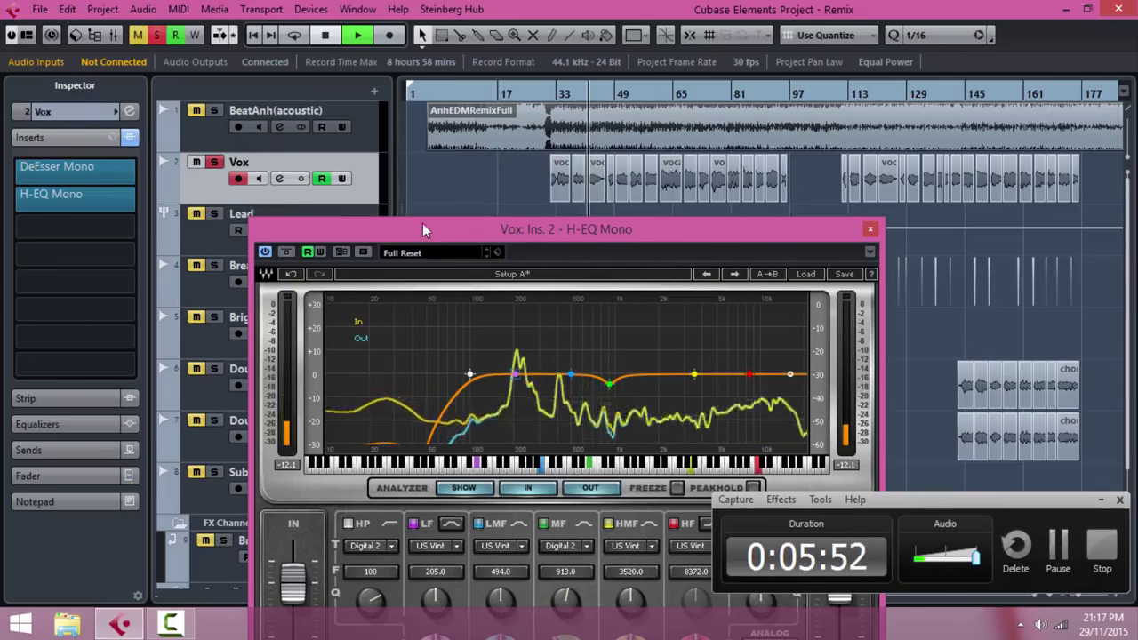
pyautogui.moveTo(423, 227); pyautogui.dragTo(426, 147)
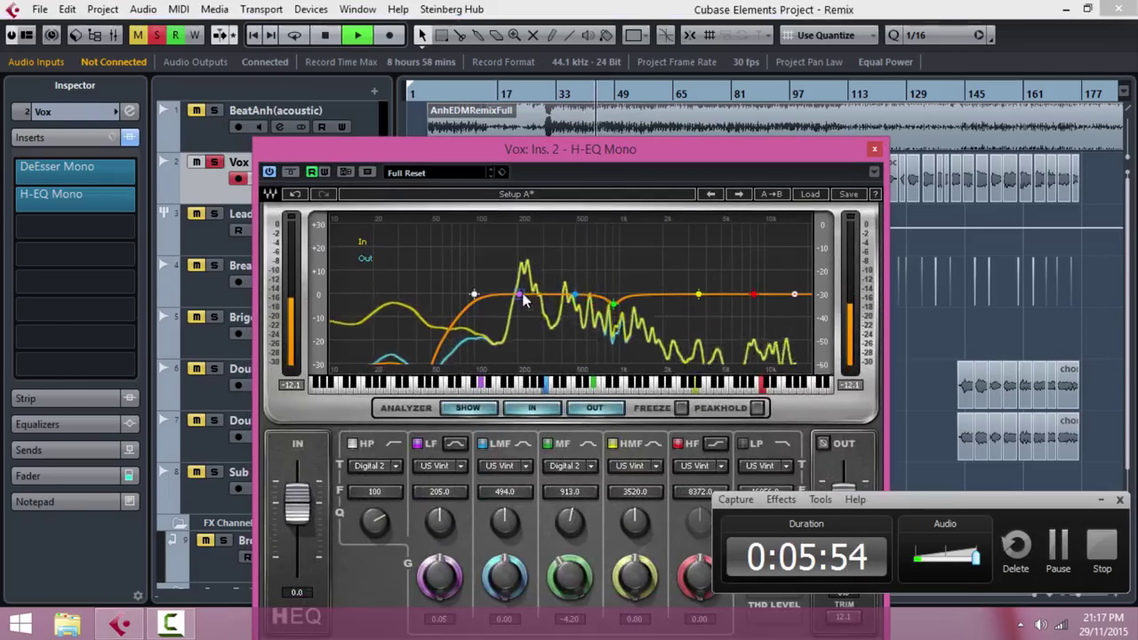
pyautogui.press('space')
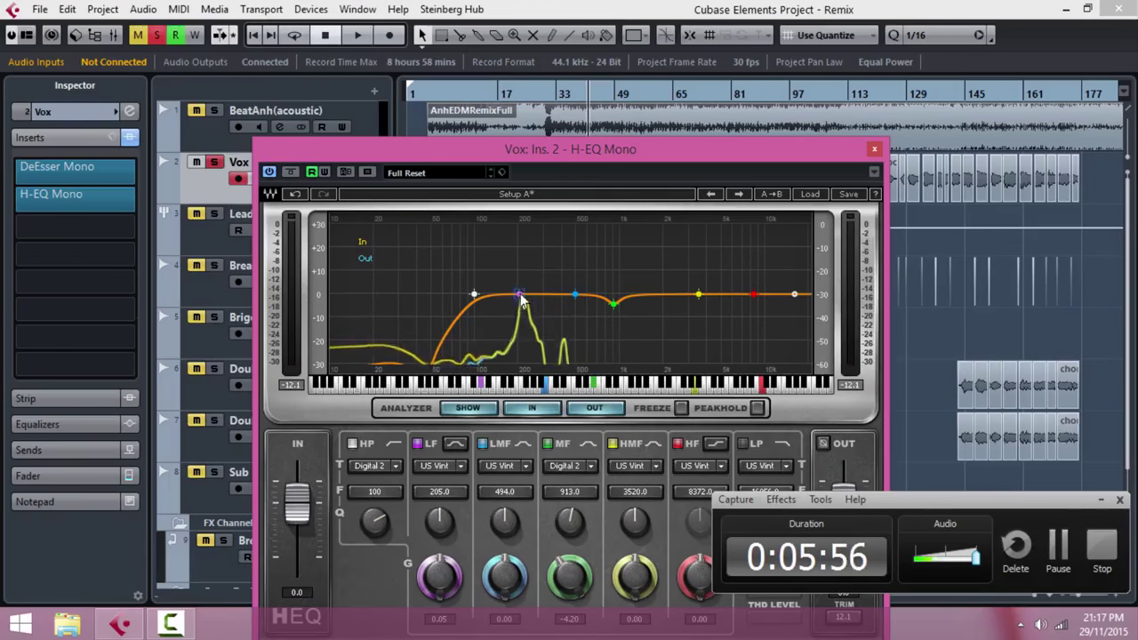
# Step: Shape an LF band cut at 212 Hz with type Digital 2, a slightly lower Q and gain -6.25 dB, checking it in playback
pyautogui.moveTo(523, 305); pyautogui.dragTo(479, 391)
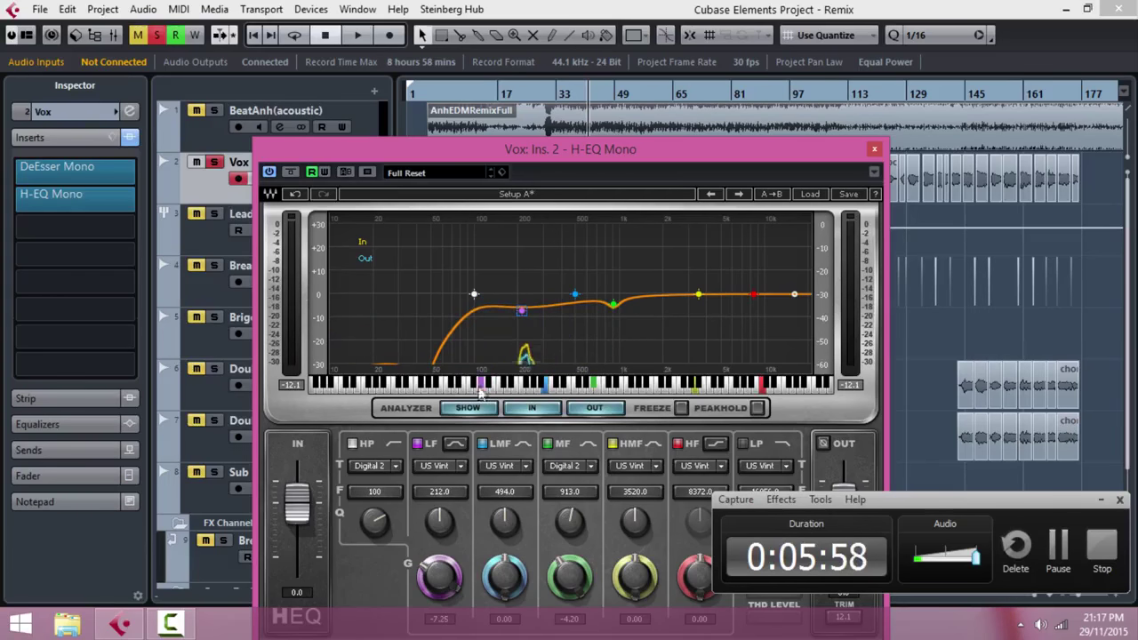
pyautogui.click(458, 466)
pyautogui.click(449, 463)
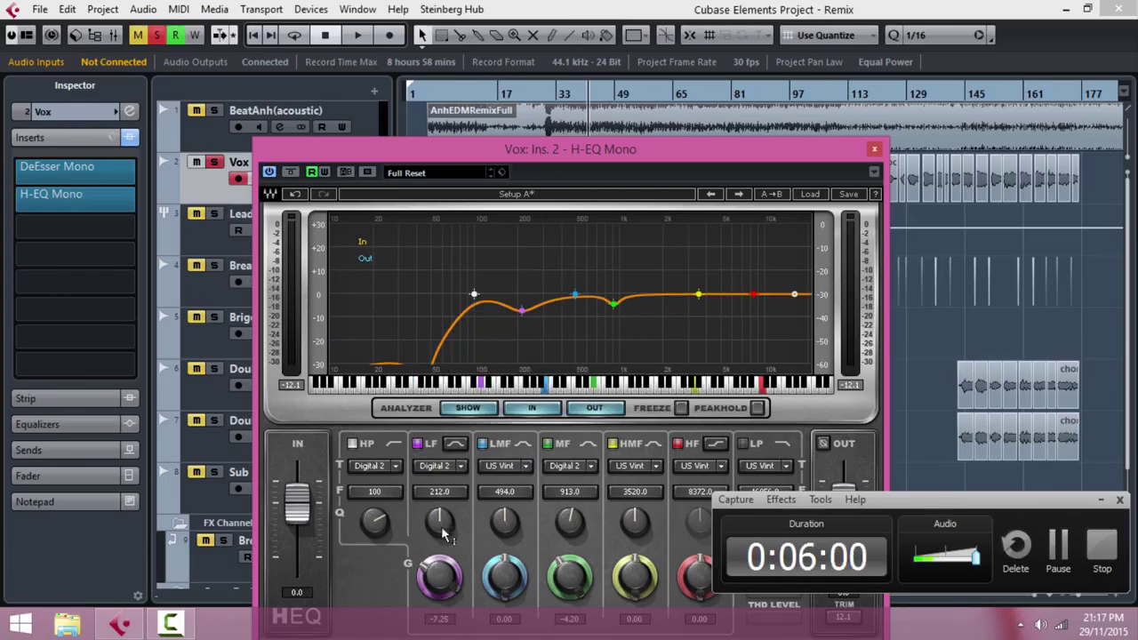
pyautogui.moveTo(439, 521)
pyautogui.press('space')
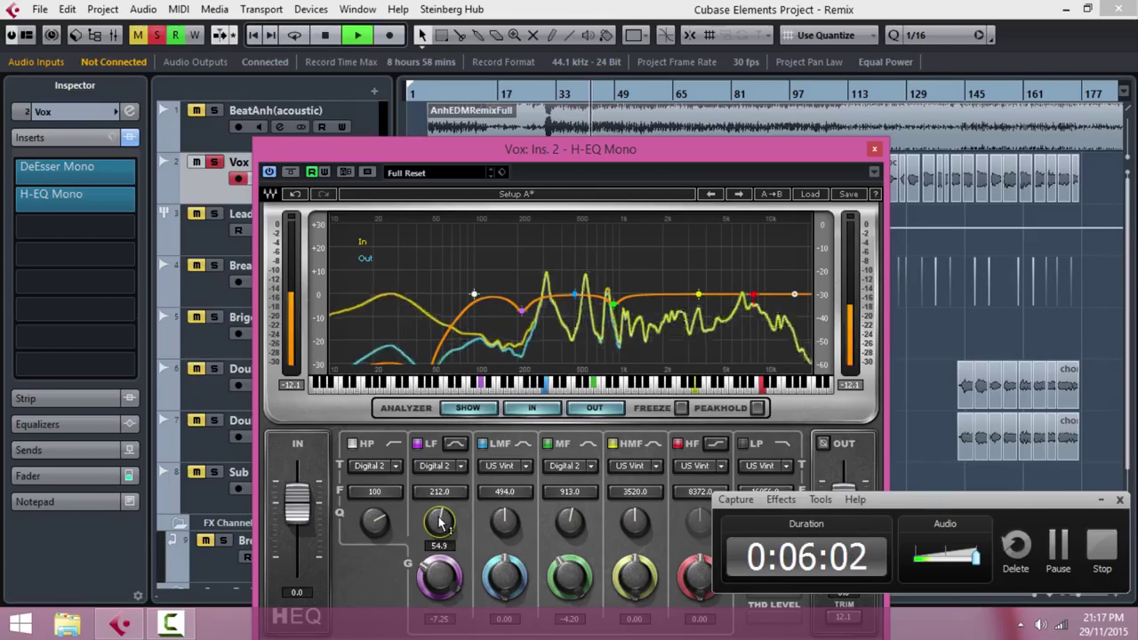
pyautogui.moveTo(440, 520); pyautogui.dragTo(435, 562)
pyautogui.press('space')
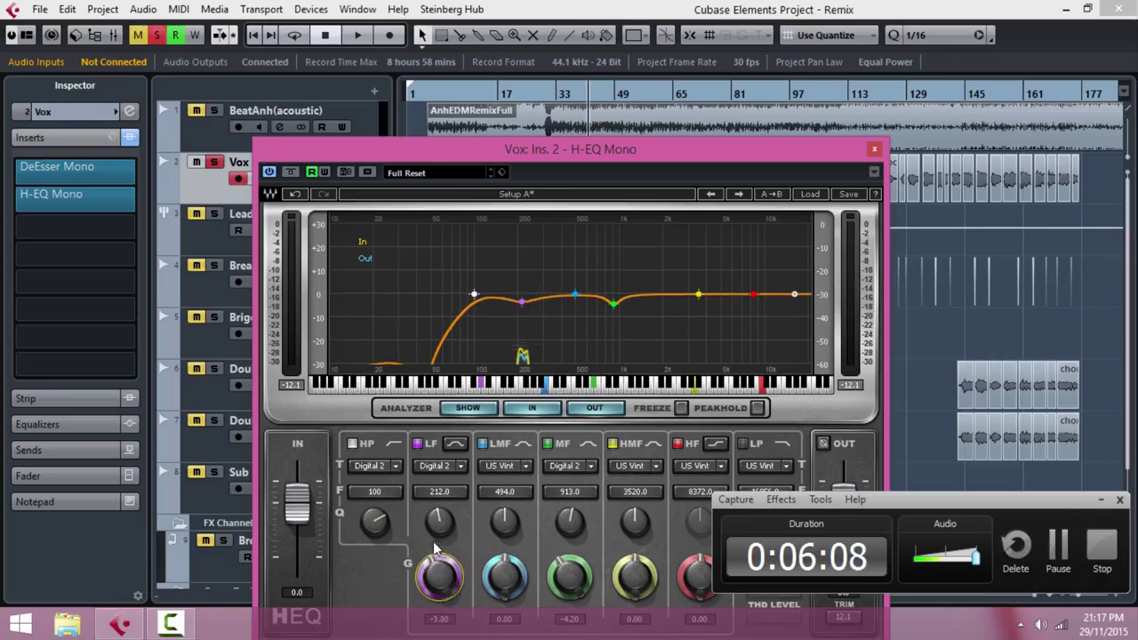
pyautogui.press('space')
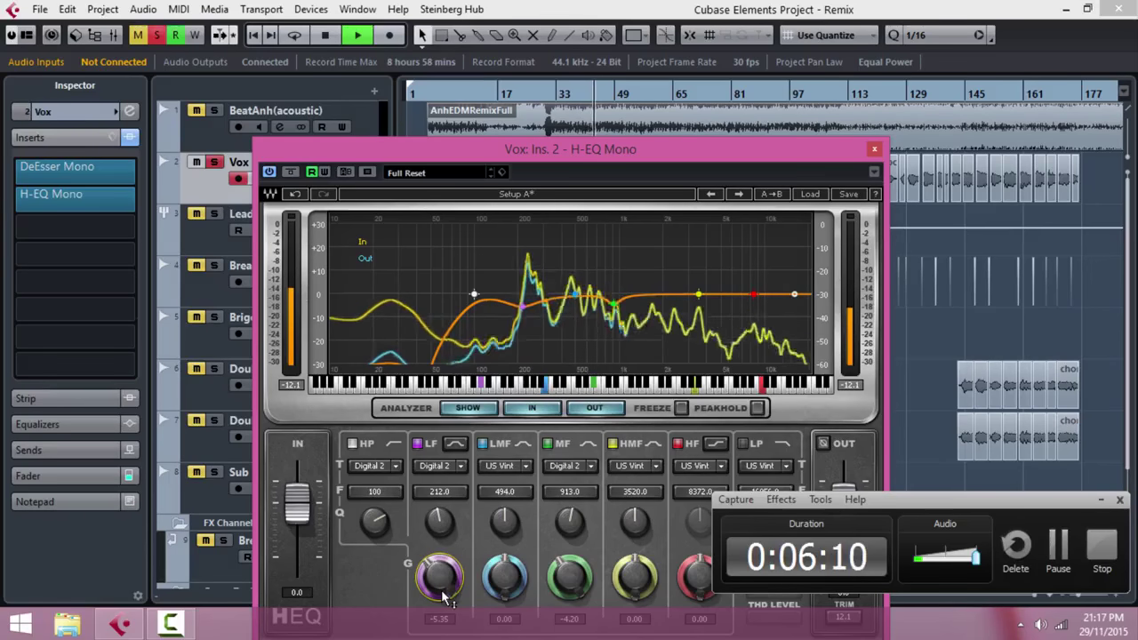
pyautogui.moveTo(447, 600); pyautogui.dragTo(448, 609)
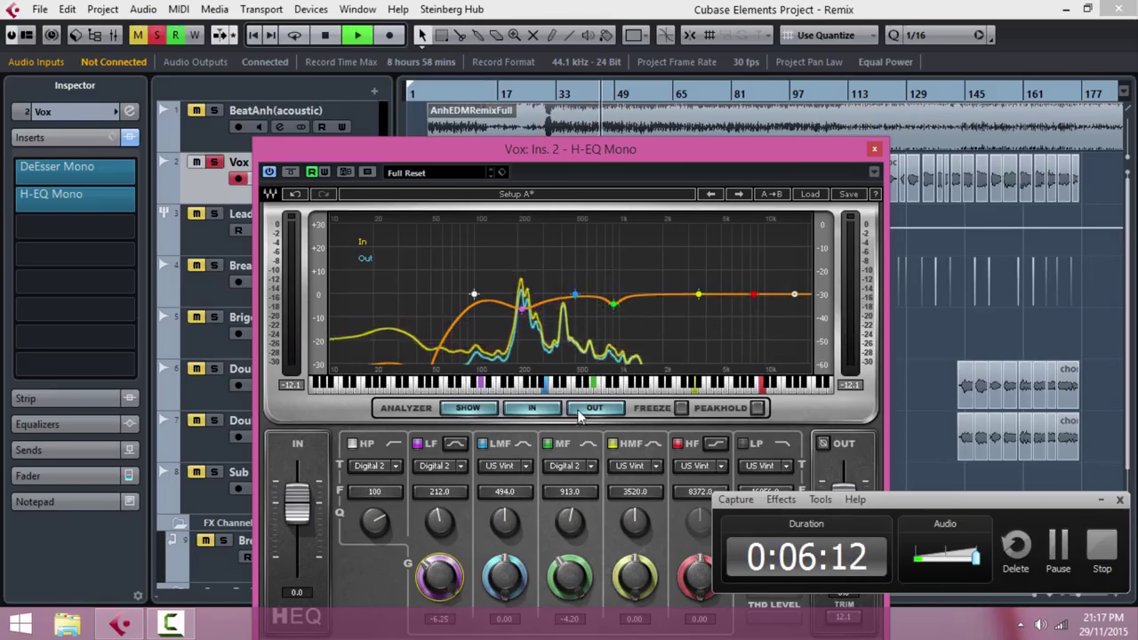
pyautogui.click(583, 411)
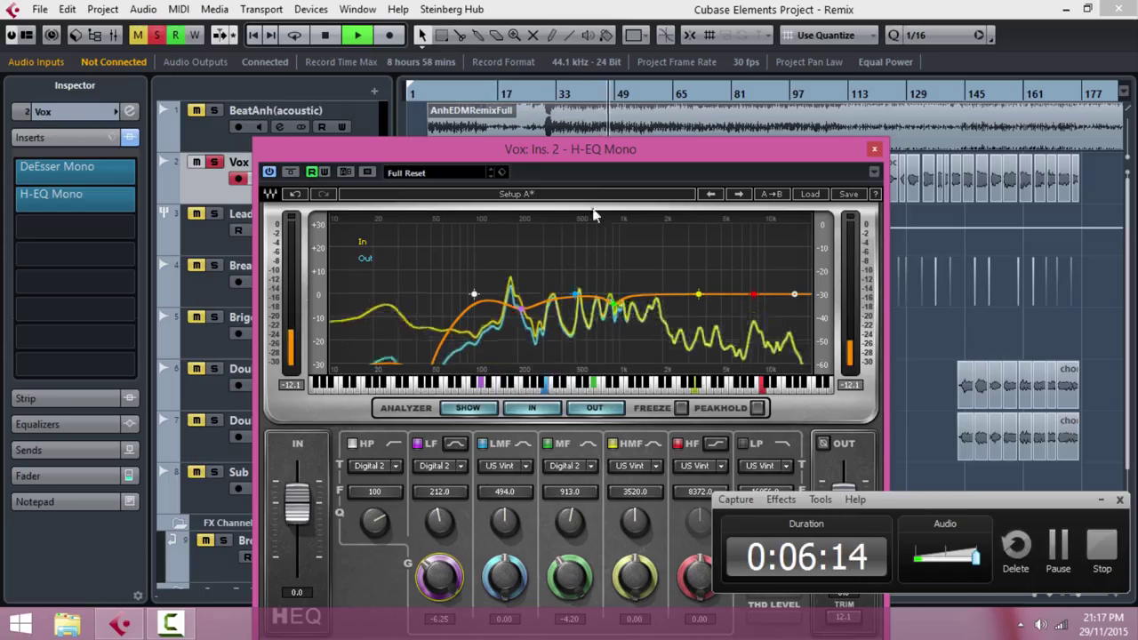
pyautogui.press('space')
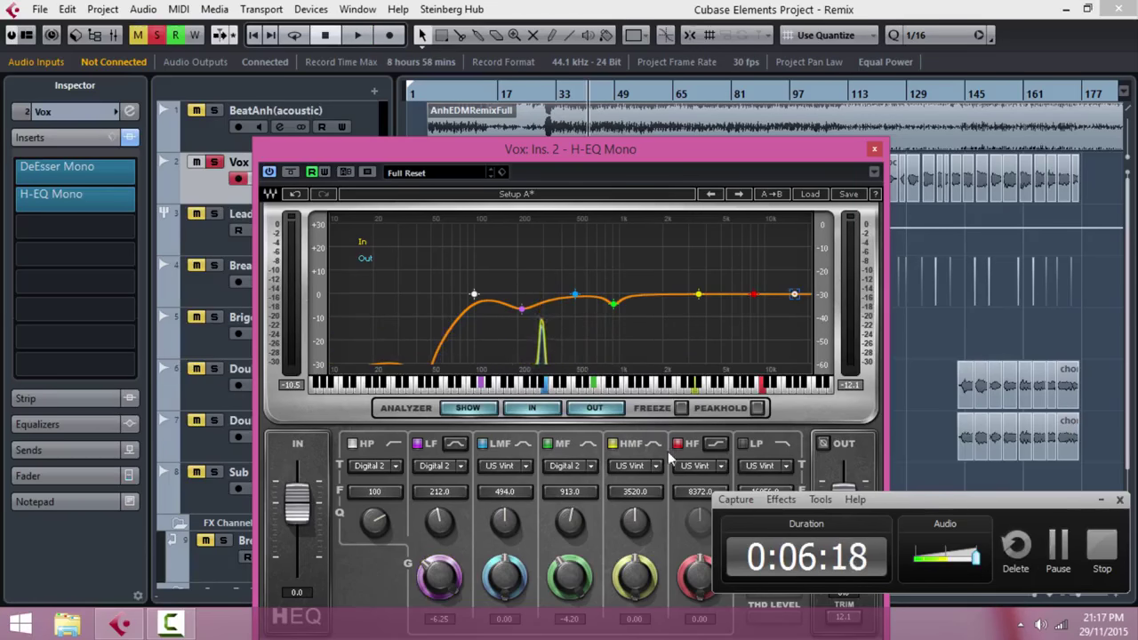
# Step: Enable the H-EQ low-pass filter with type Digital 2 and raise its Q to 100
pyautogui.moveTo(710, 150); pyautogui.dragTo(570, 37)
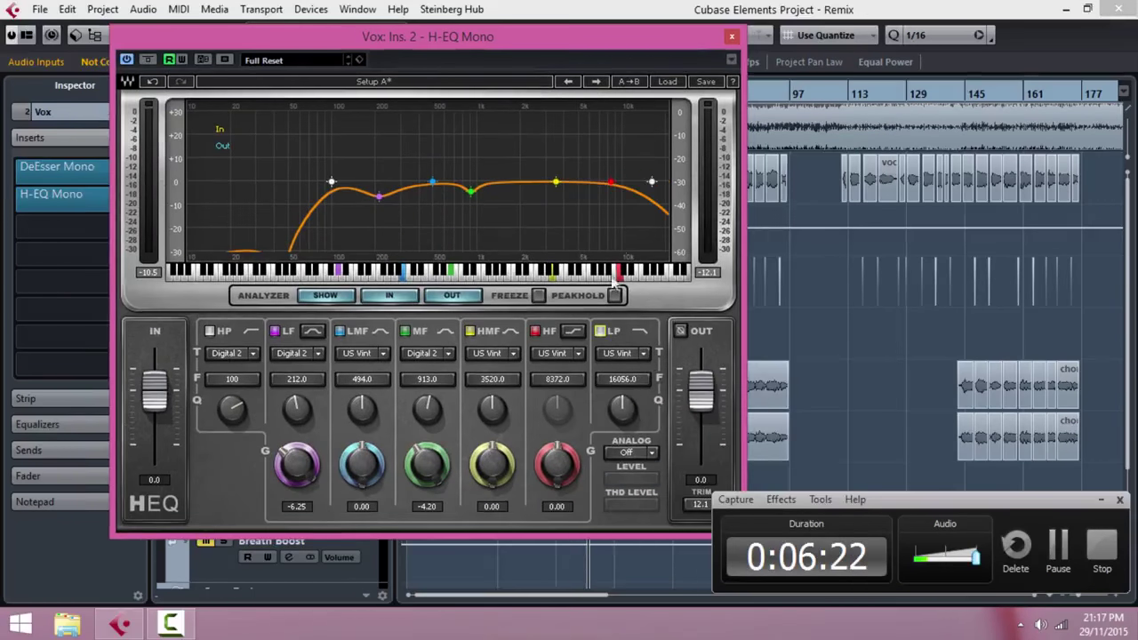
pyautogui.click(623, 353)
pyautogui.click(673, 486)
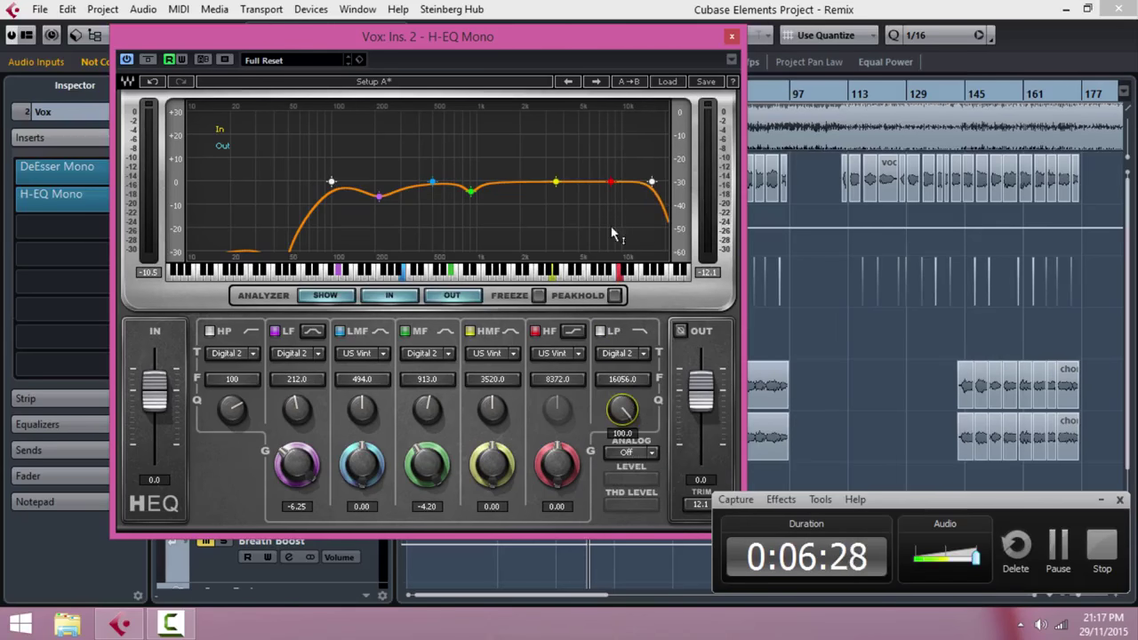
# Step: Compare the soloed vocal with and without the low-pass filter and set the filter frequency to 15601 Hz
pyautogui.moveTo(546, 44); pyautogui.dragTo(501, 154)
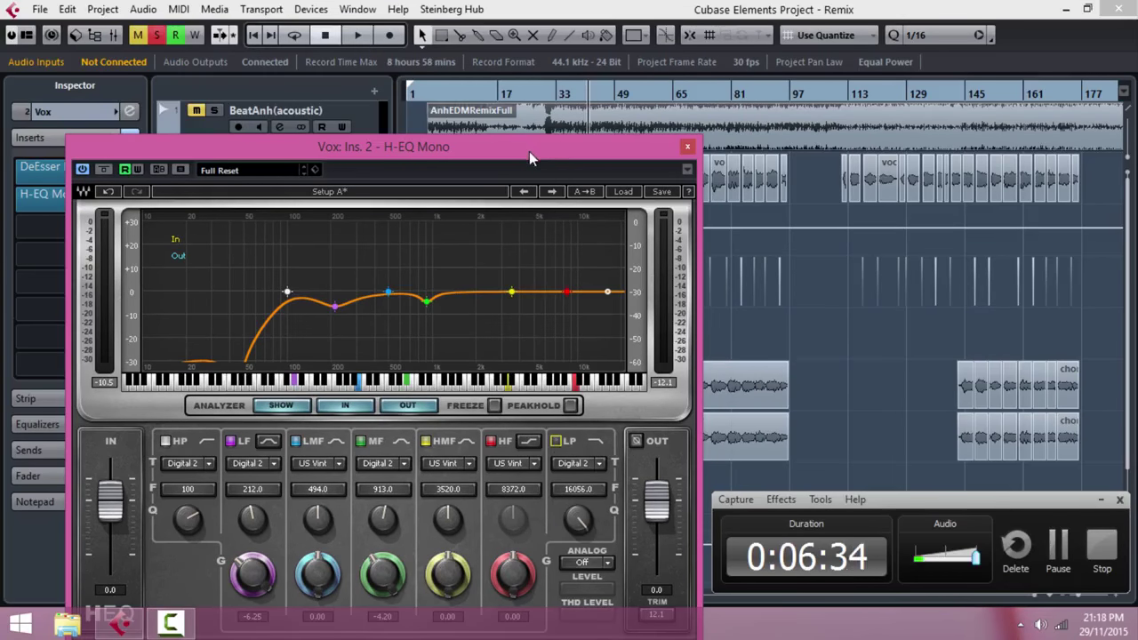
pyautogui.moveTo(530, 152); pyautogui.dragTo(531, 222)
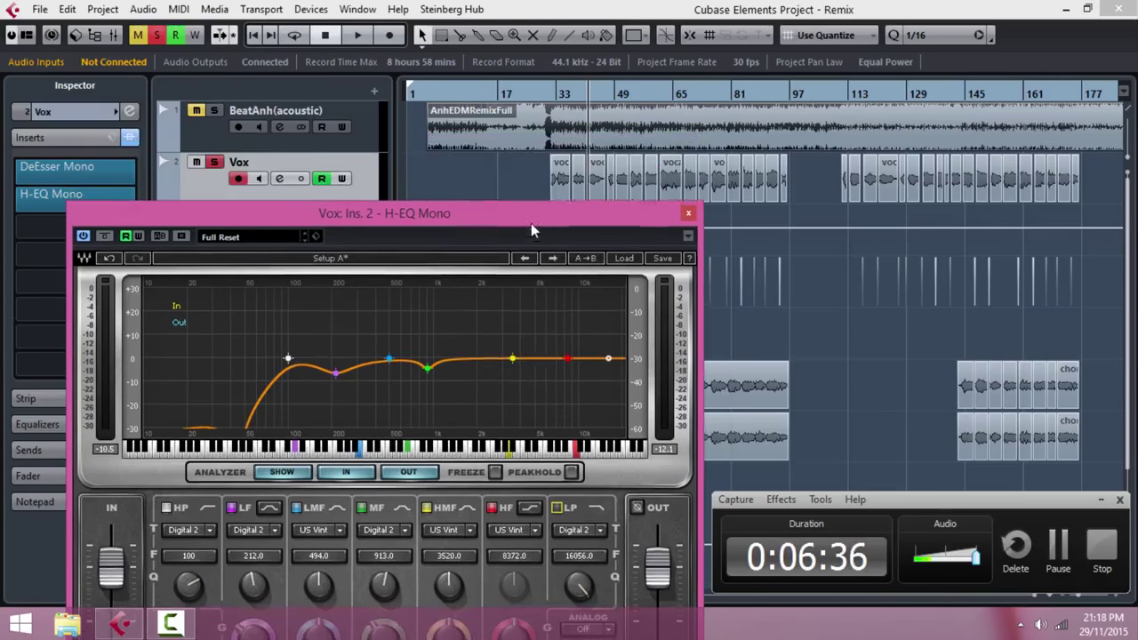
pyautogui.press('space')
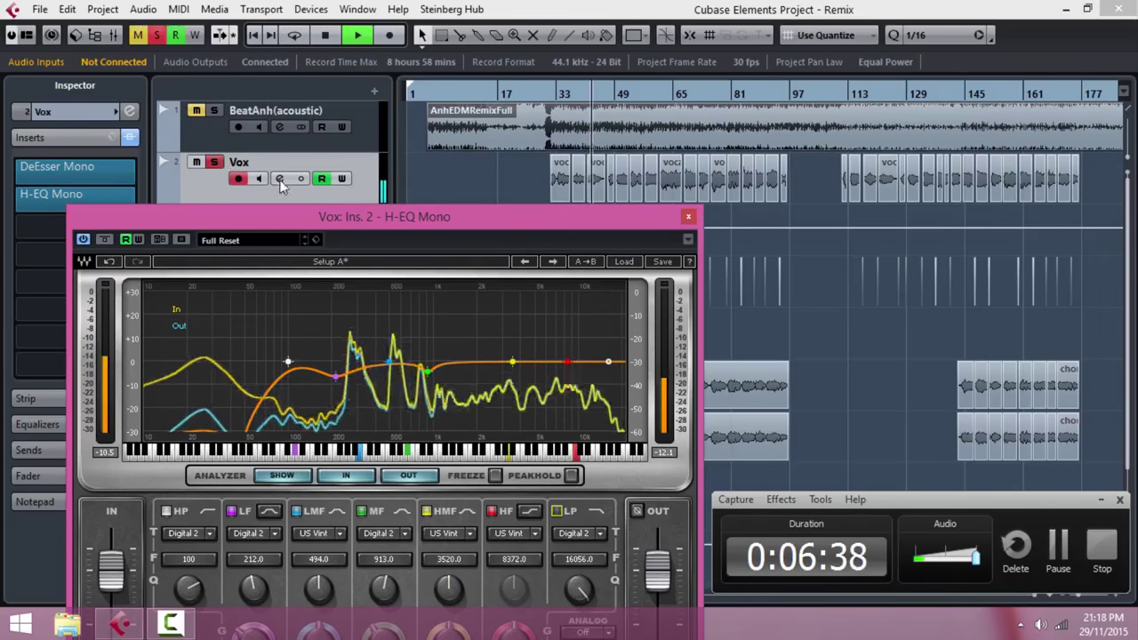
pyautogui.moveTo(473, 215); pyautogui.dragTo(477, 107)
pyautogui.press('space')
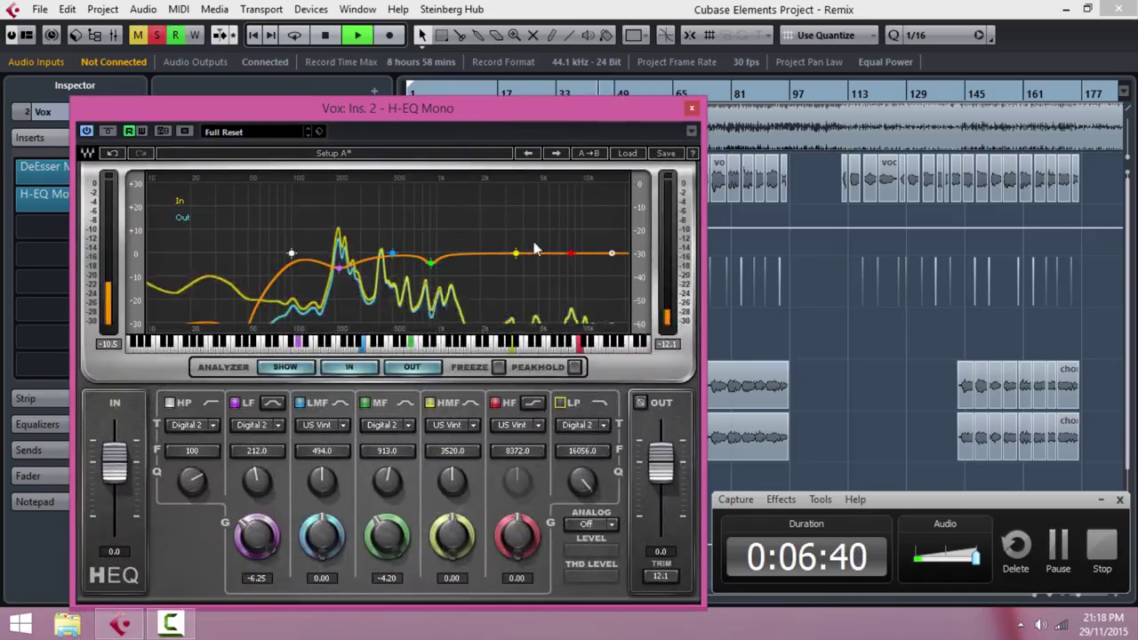
pyautogui.press('space')
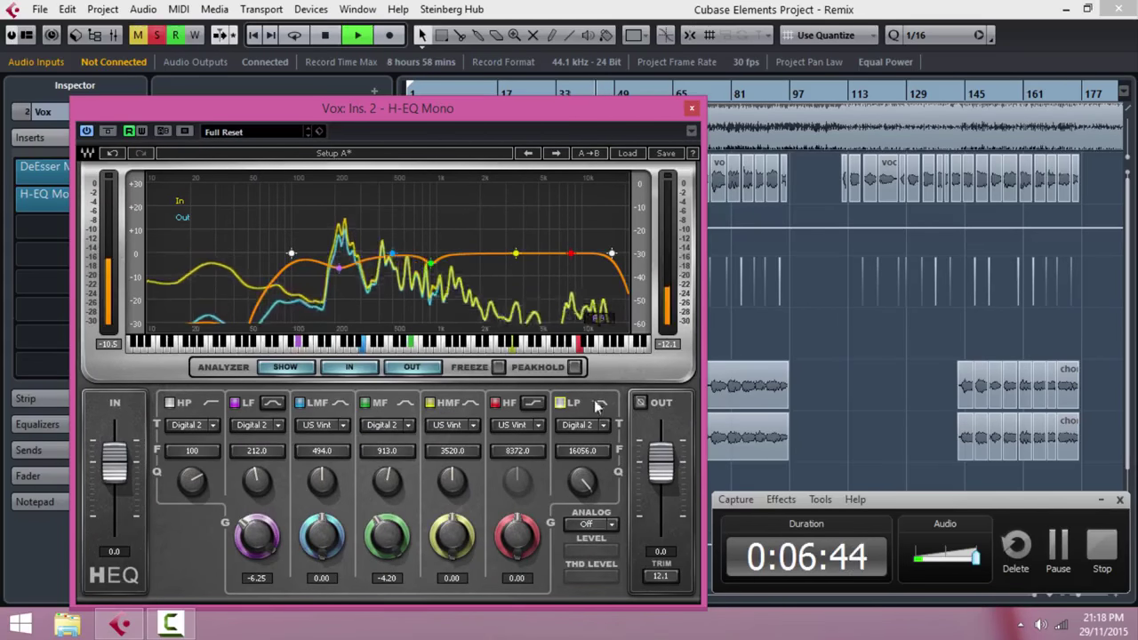
pyautogui.moveTo(589, 449); pyautogui.dragTo(587, 472)
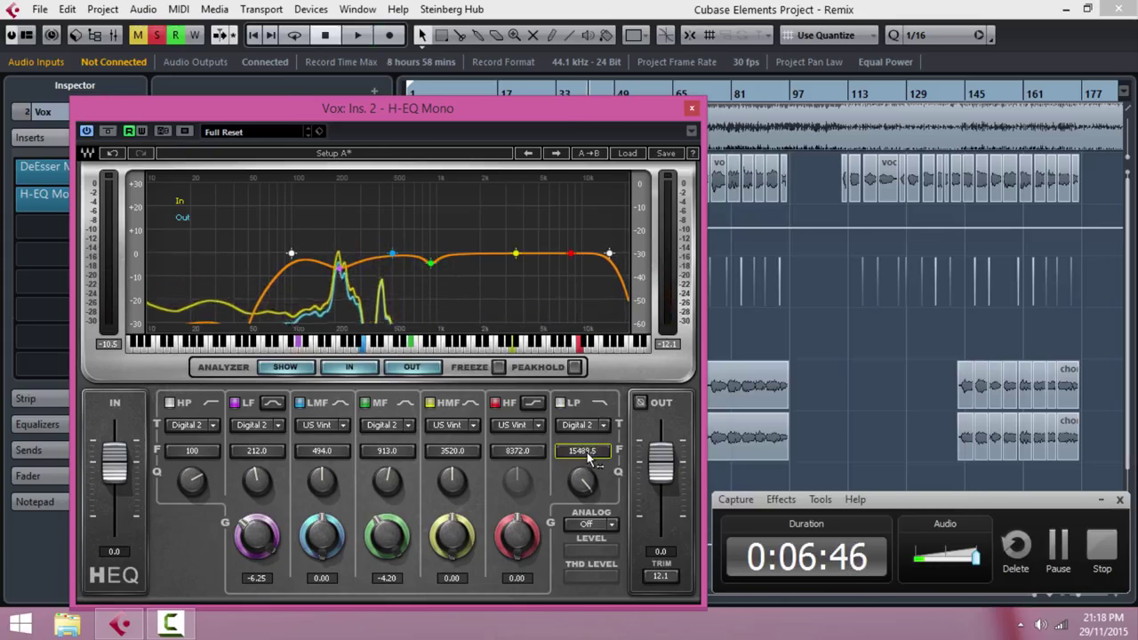
pyautogui.moveTo(542, 121); pyautogui.dragTo(535, 72)
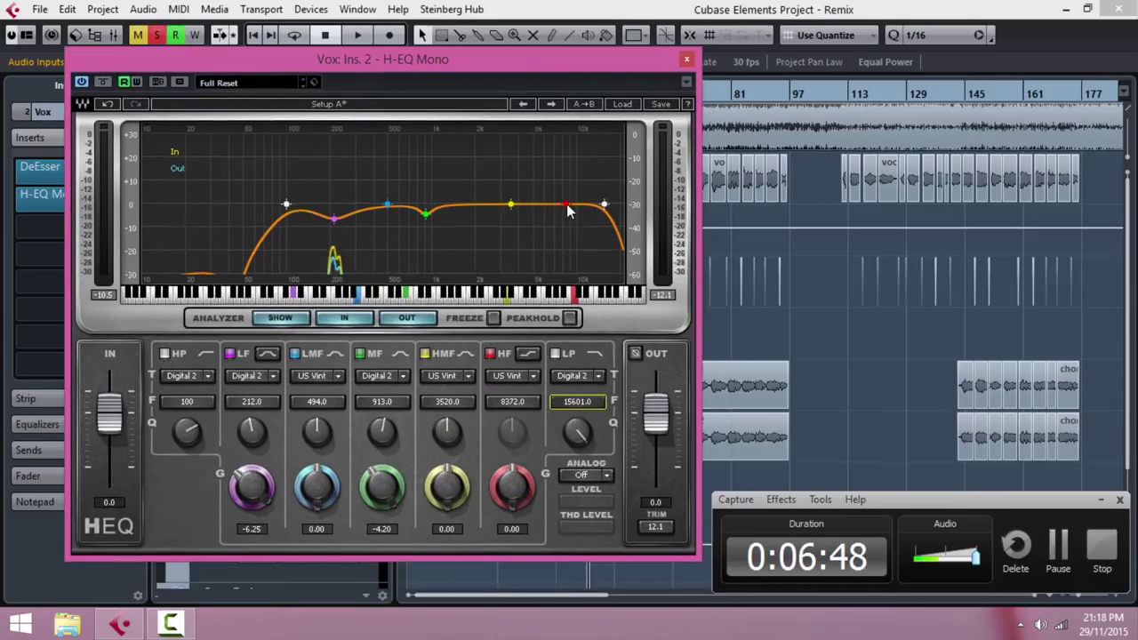
# Step: Create an HMF band boost on the vocal at 3495 Hz with type Digital 2 and gain 5.90 dB
pyautogui.press('space')
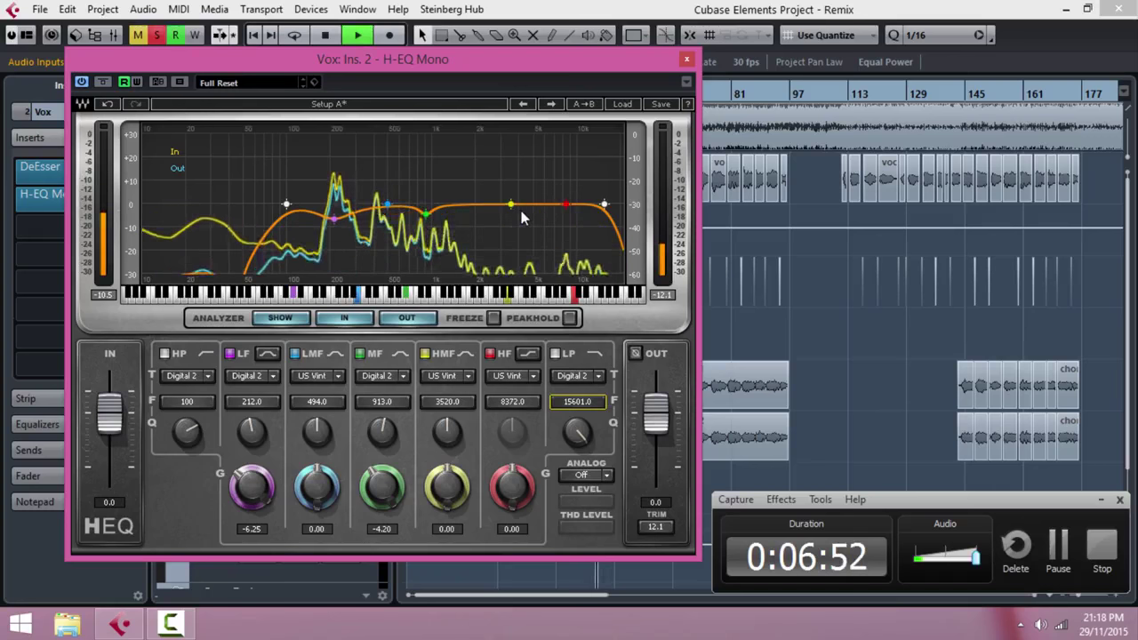
pyautogui.press('space')
pyautogui.moveTo(513, 209); pyautogui.dragTo(517, 131)
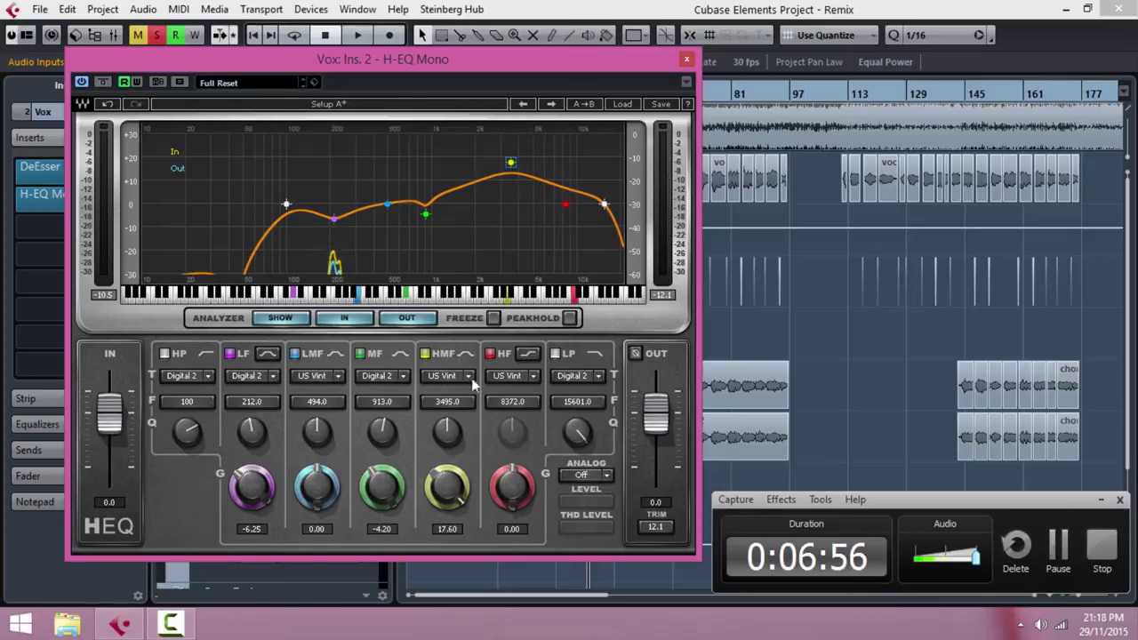
pyautogui.click(469, 376)
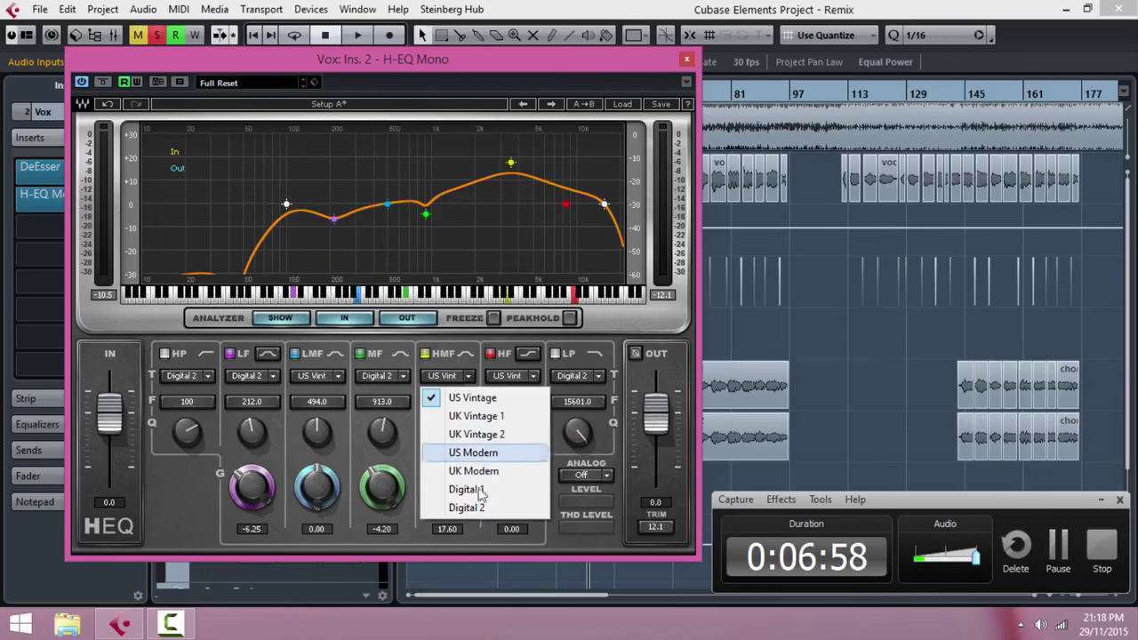
pyautogui.click(476, 504)
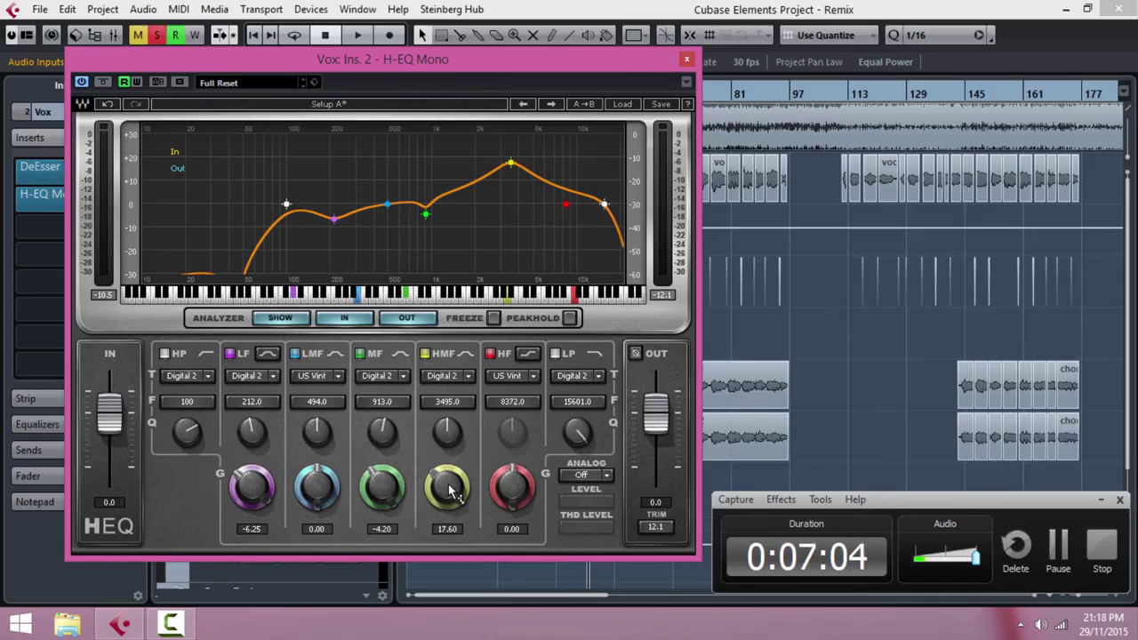
pyautogui.moveTo(451, 491); pyautogui.dragTo(454, 529)
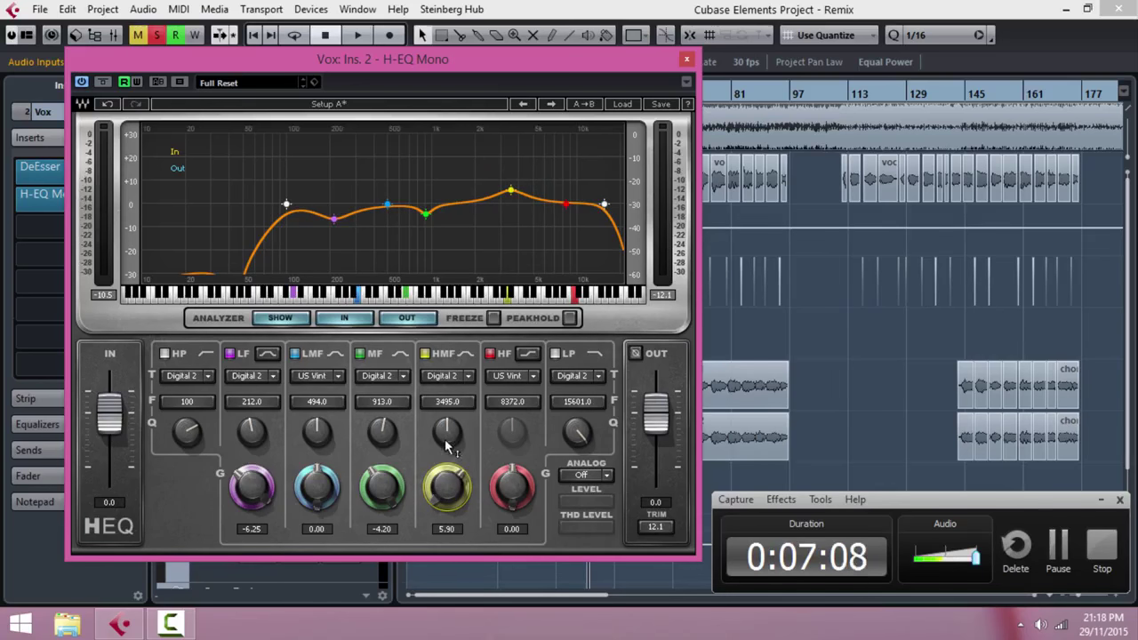
# Step: Set the HMF band's gain to 3.40 dB and readjust its Q while listening to the soloed vocal
pyautogui.press('space')
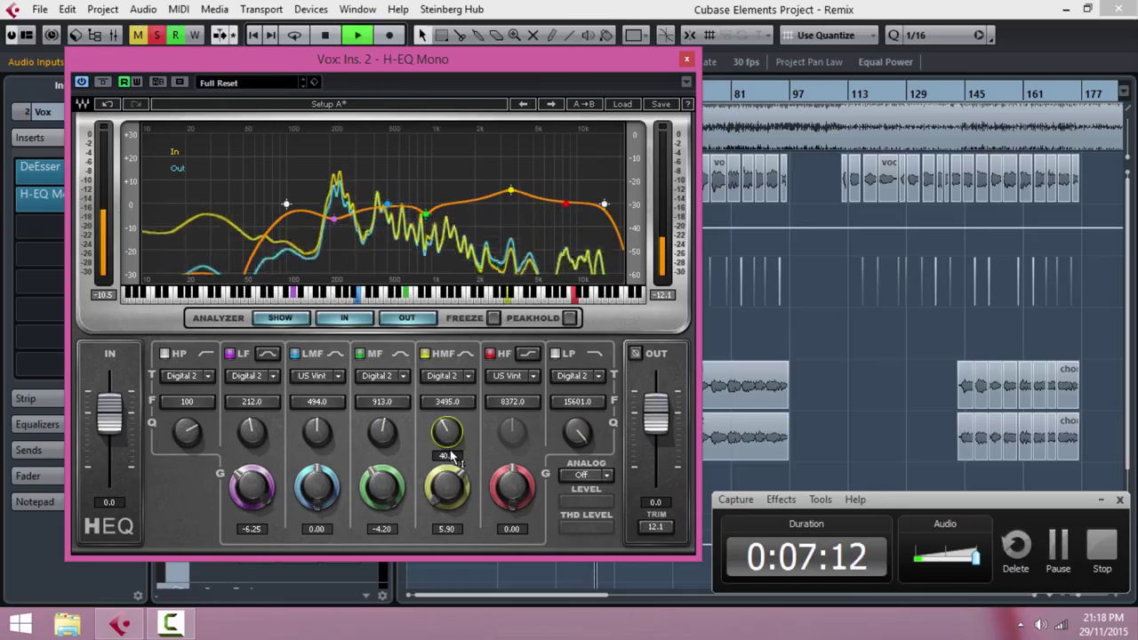
pyautogui.moveTo(448, 485); pyautogui.dragTo(455, 506)
pyautogui.press('space')
pyautogui.scroll(-4, 455, 506)
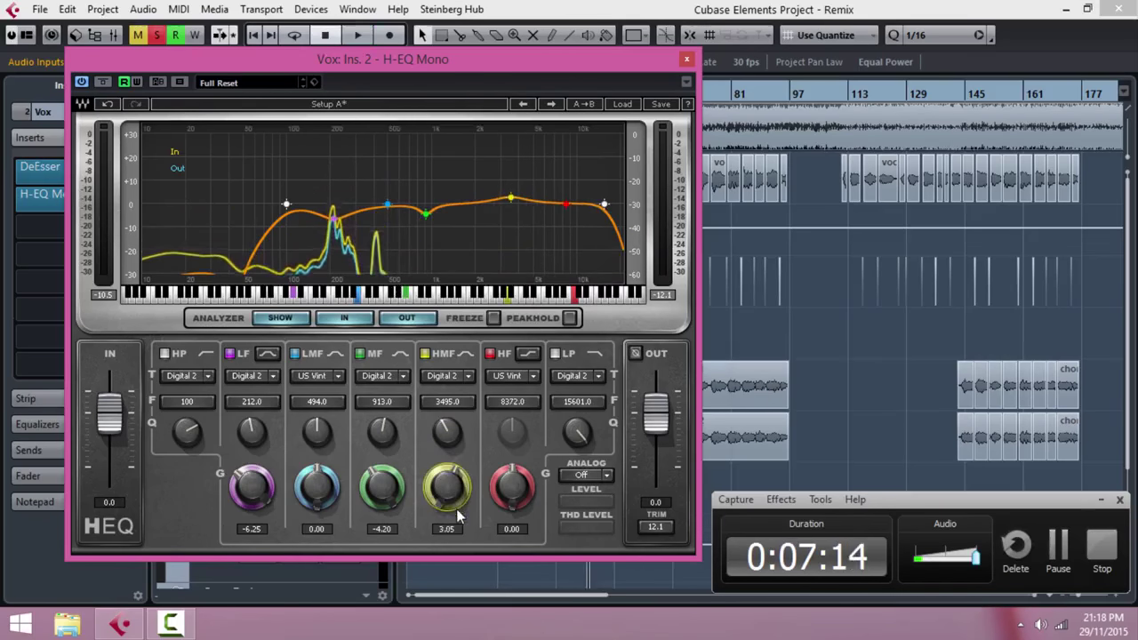
pyautogui.press('space')
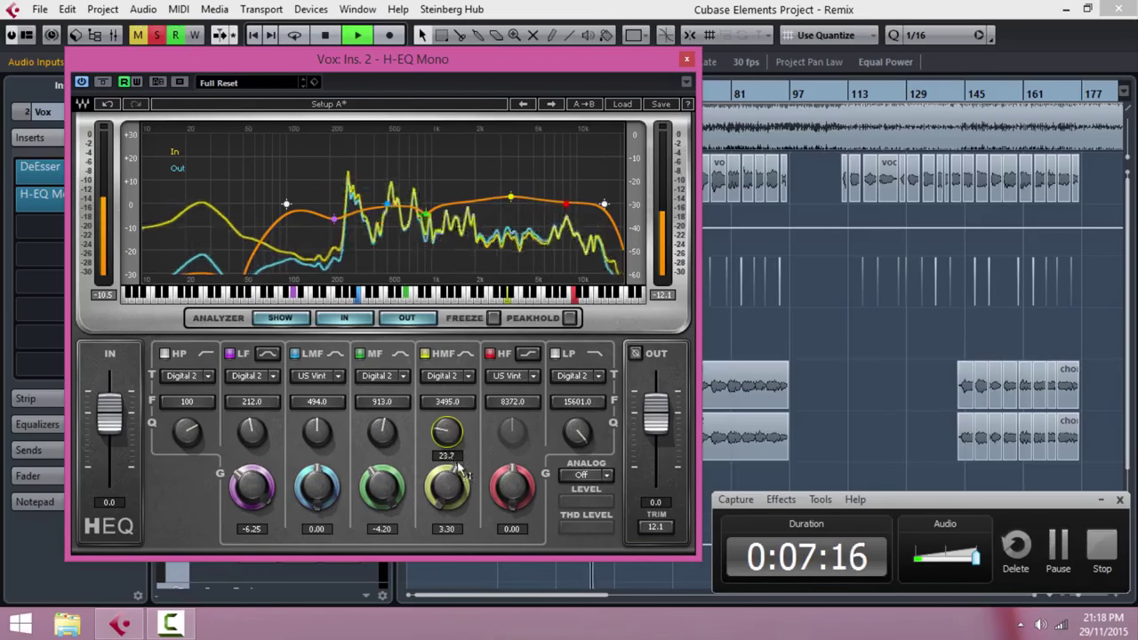
pyautogui.scroll(-5, 461, 504)
pyautogui.scroll(5, 459, 504)
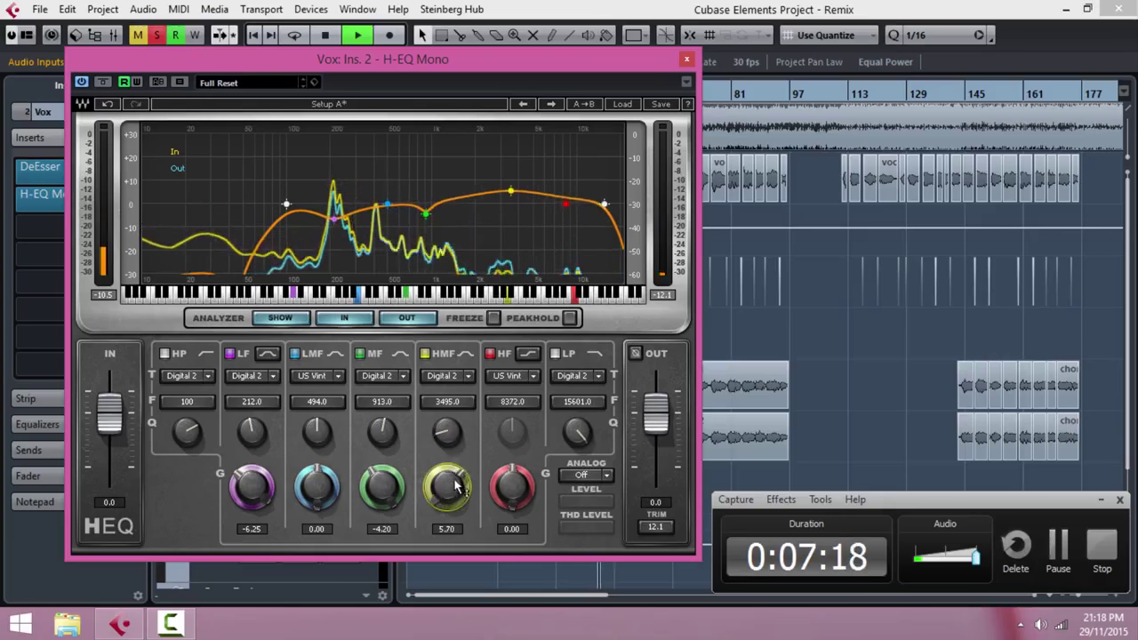
pyautogui.moveTo(451, 444); pyautogui.dragTo(446, 416)
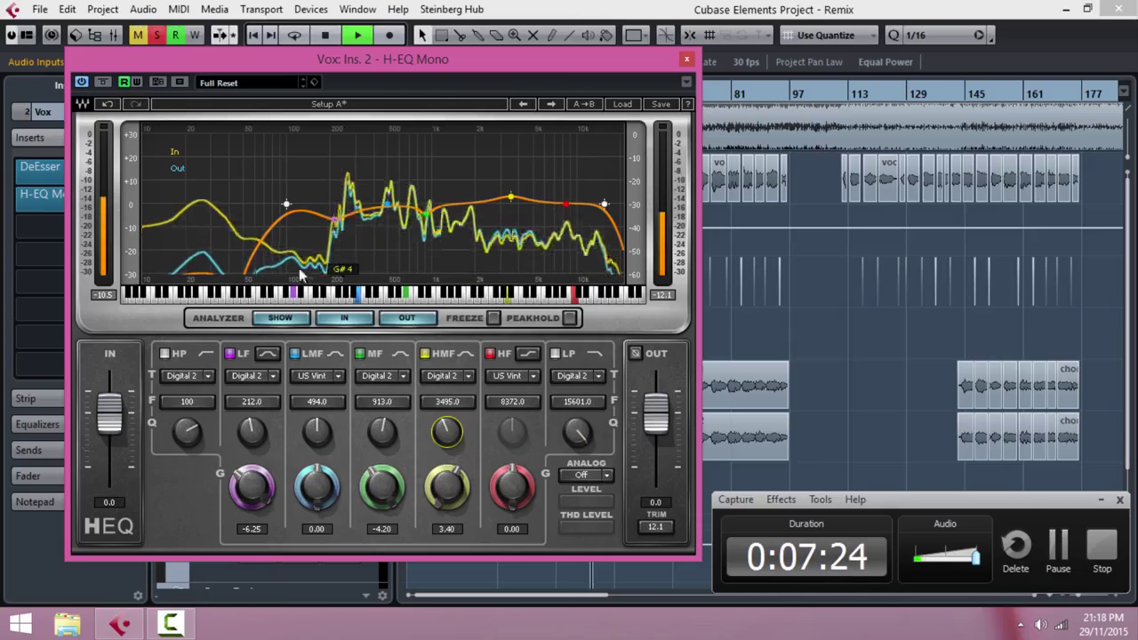
# Step: Compare the soloed vocal with H-EQ active and bypassed, and raise the H-EQ output level to 2.9 dB
pyautogui.press('space')
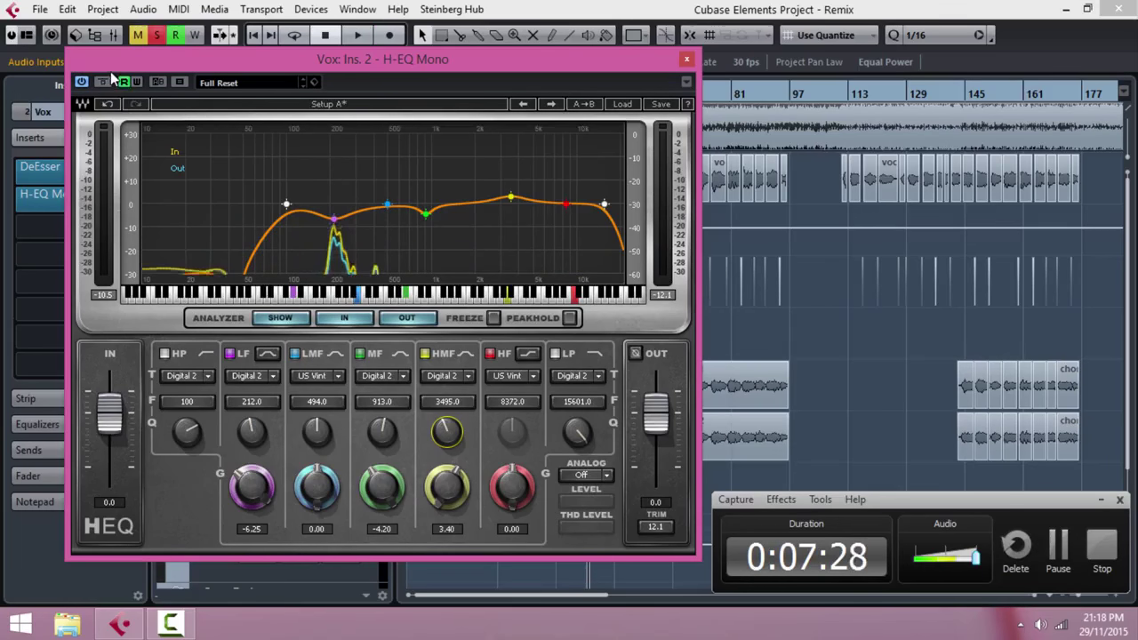
pyautogui.press('space')
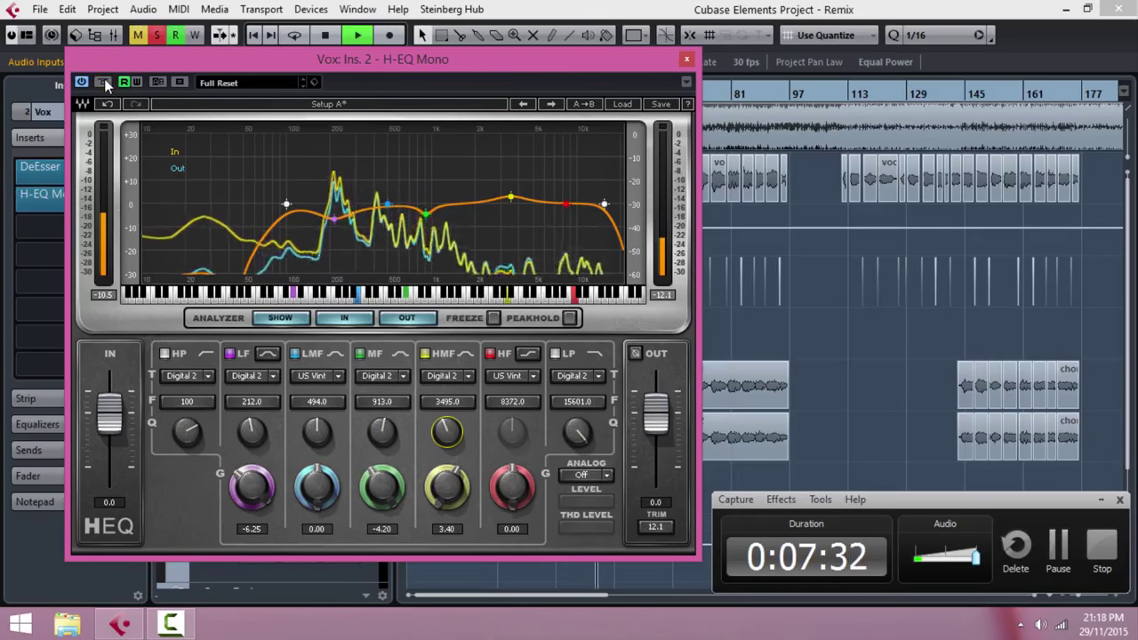
pyautogui.press('space')
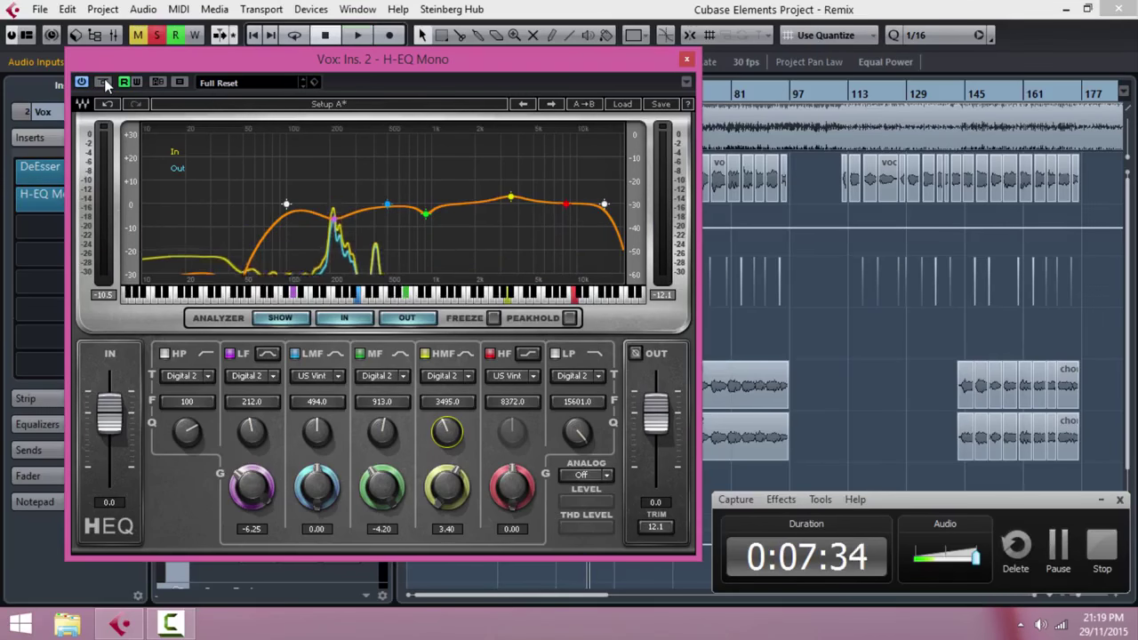
pyautogui.press('space')
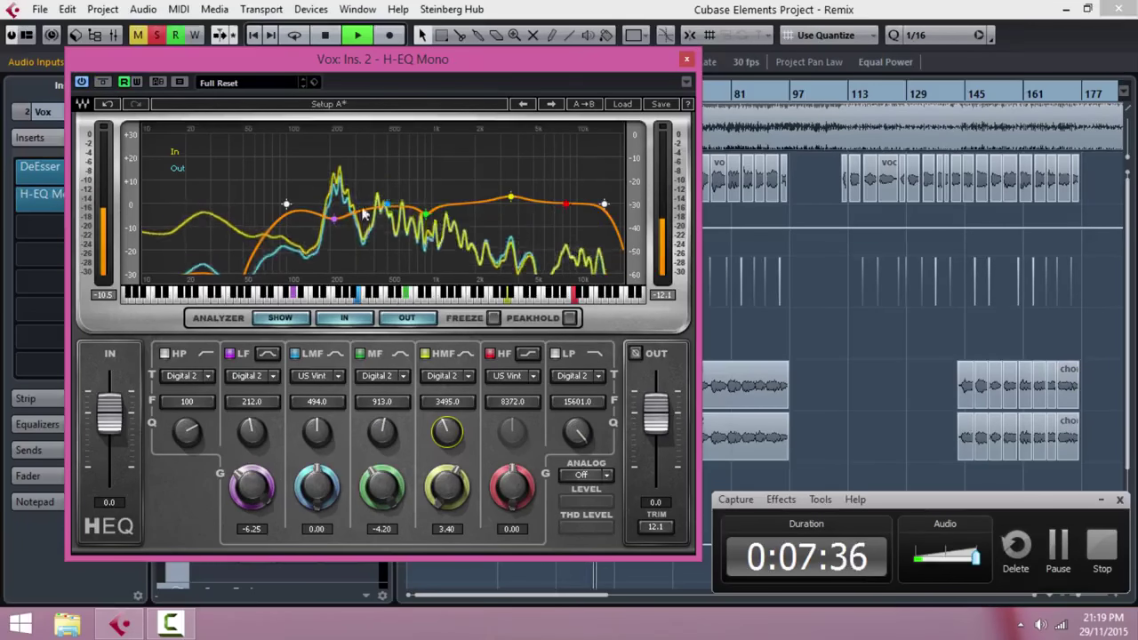
pyautogui.press('space')
pyautogui.moveTo(655, 411); pyautogui.dragTo(655, 403)
pyautogui.press('space')
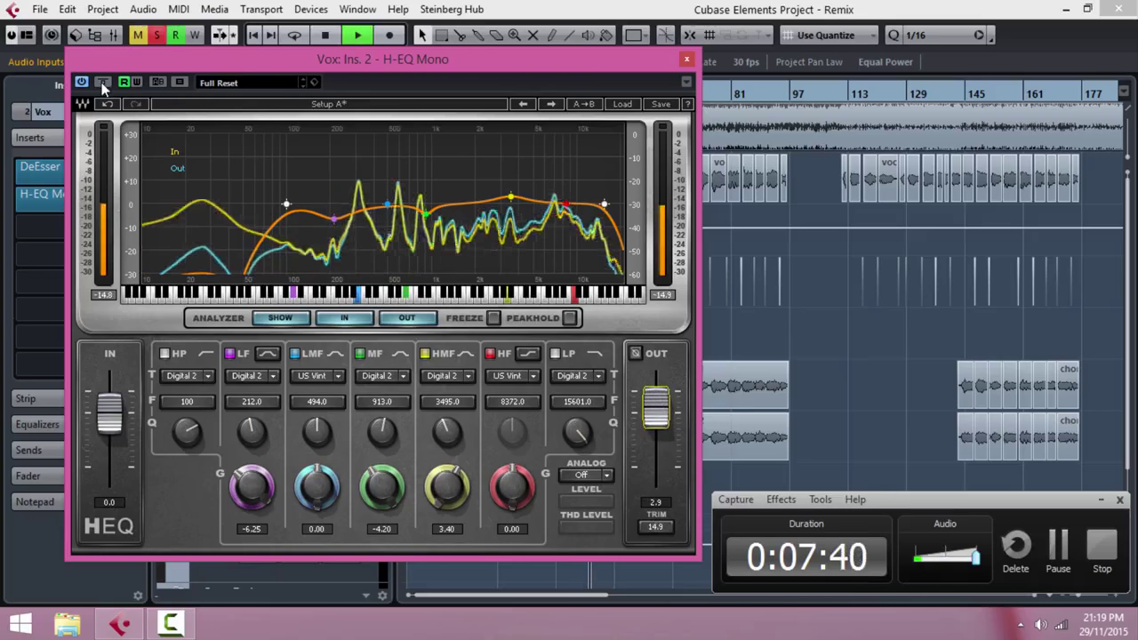
# Step: Close the H-EQ window, unsolo the Vox track and play the vocal in the full mix
pyautogui.click(687, 58)
pyautogui.press('space')
pyautogui.click(213, 163)
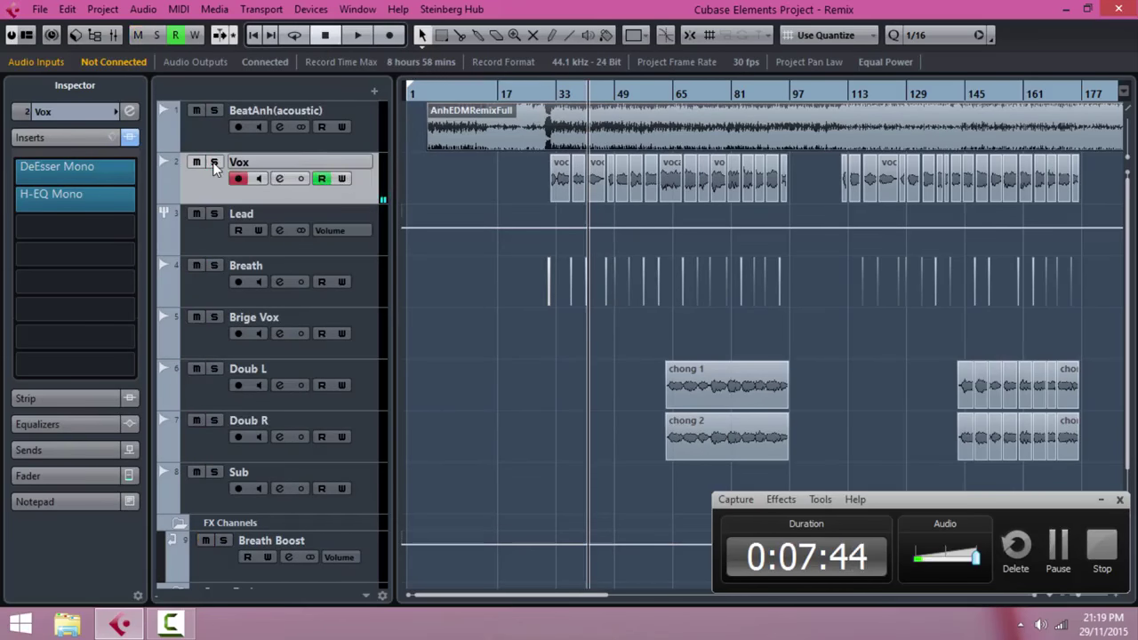
pyautogui.press('space')
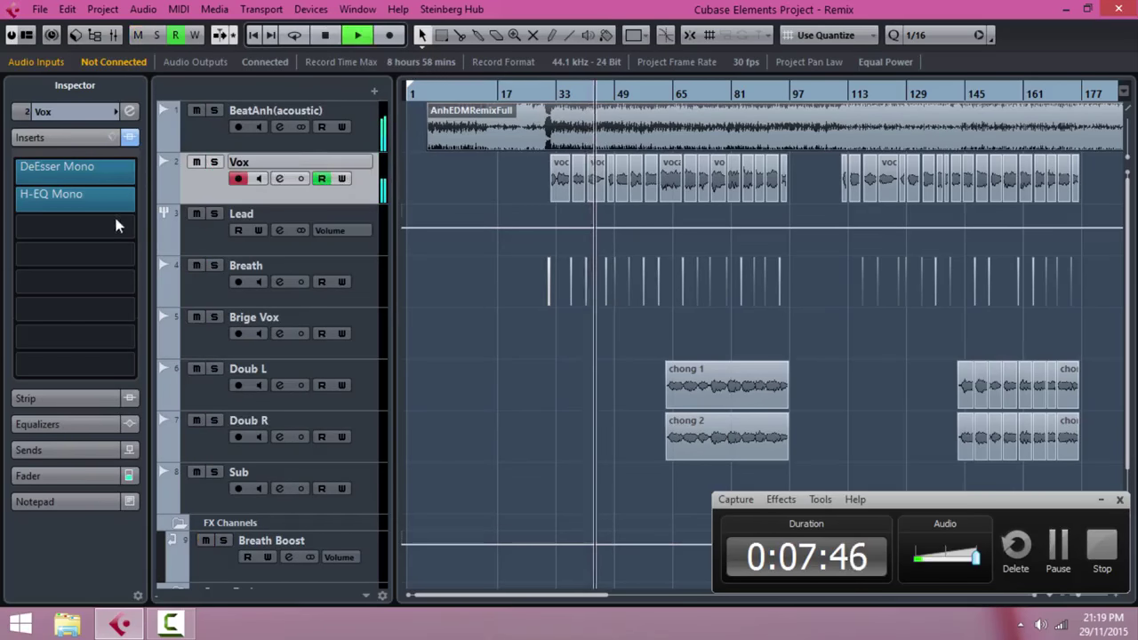
# Step: Set the LF band of the Vox H-EQ to 214 Hz and fine-tune its Q to about 38.1 during full-mix playback
pyautogui.click(132, 196)
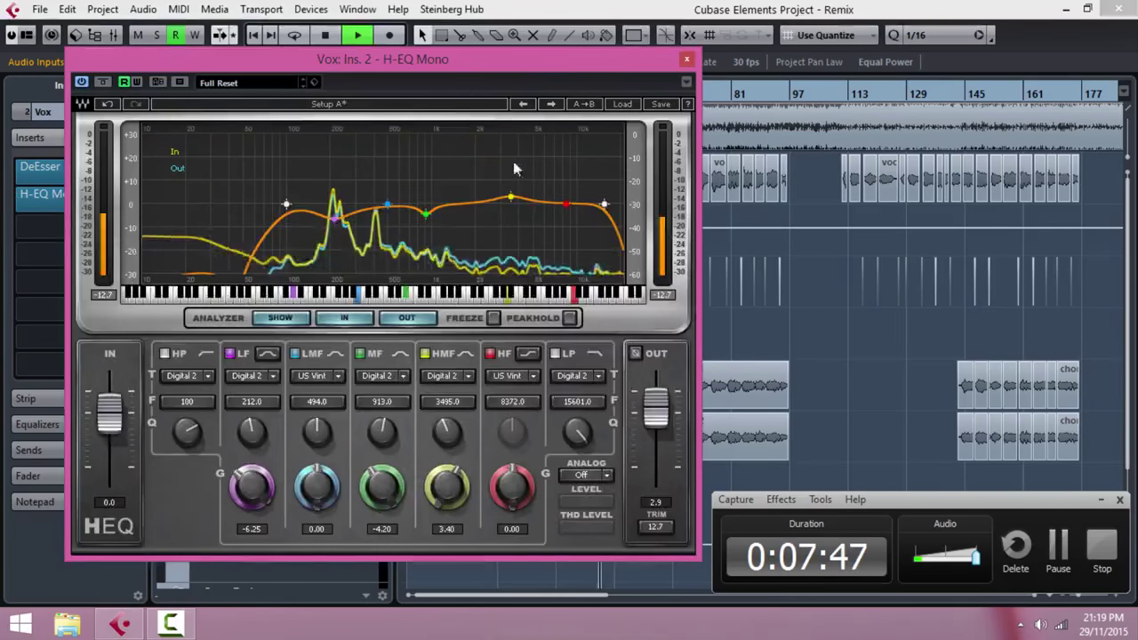
pyautogui.click(335, 225)
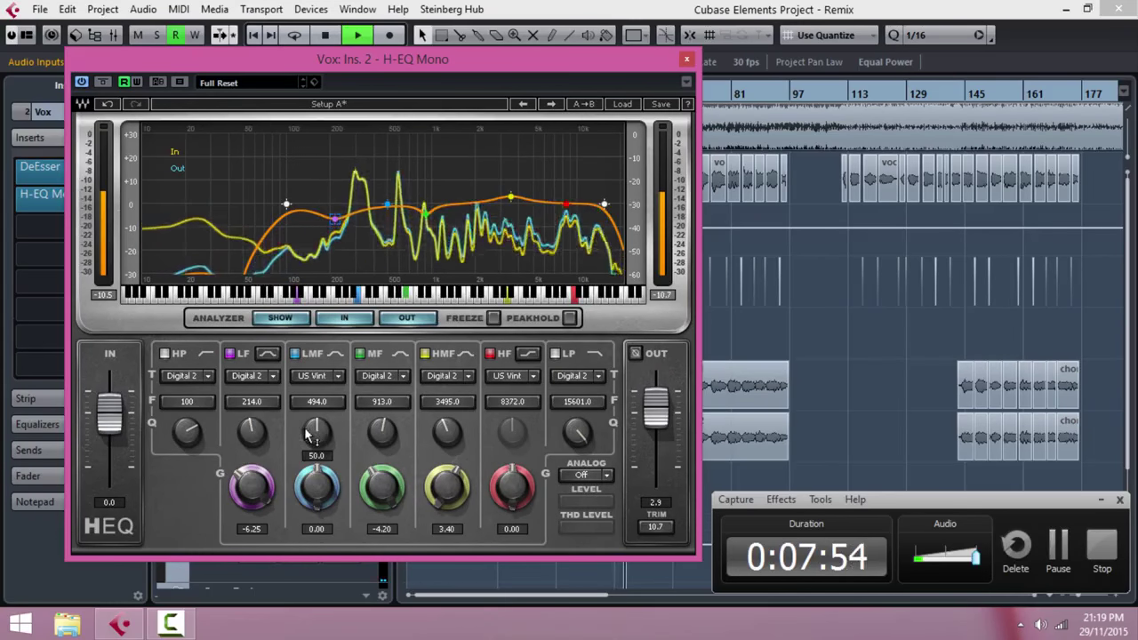
pyautogui.moveTo(252, 445)
pyautogui.moveTo(252, 445); pyautogui.dragTo(269, 489)
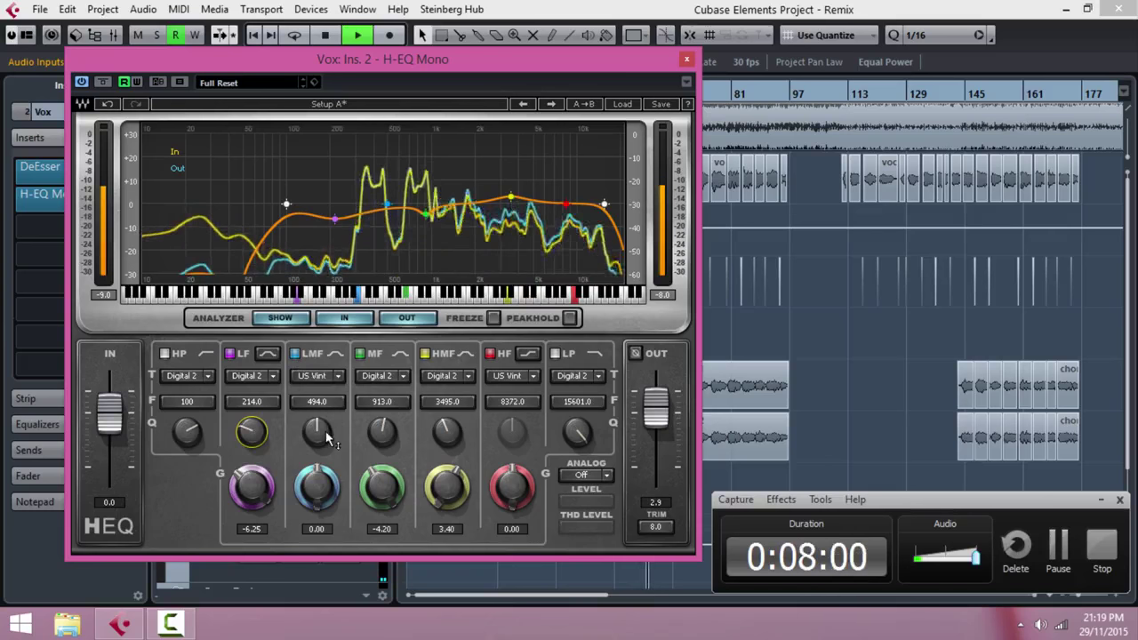
pyautogui.moveTo(320, 438)
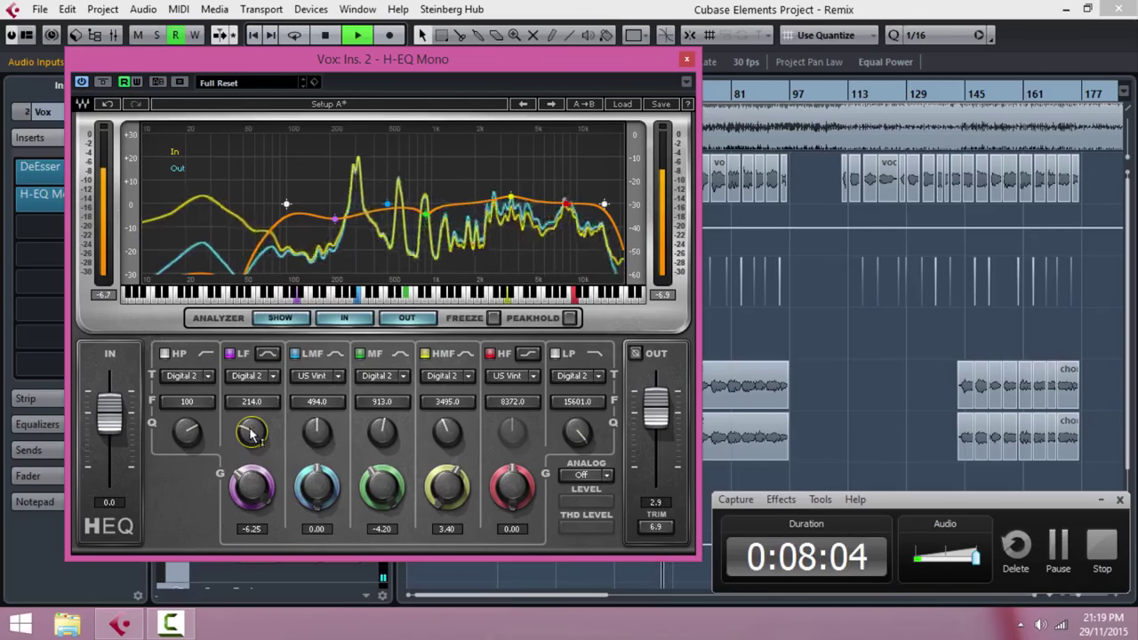
pyautogui.moveTo(246, 409)
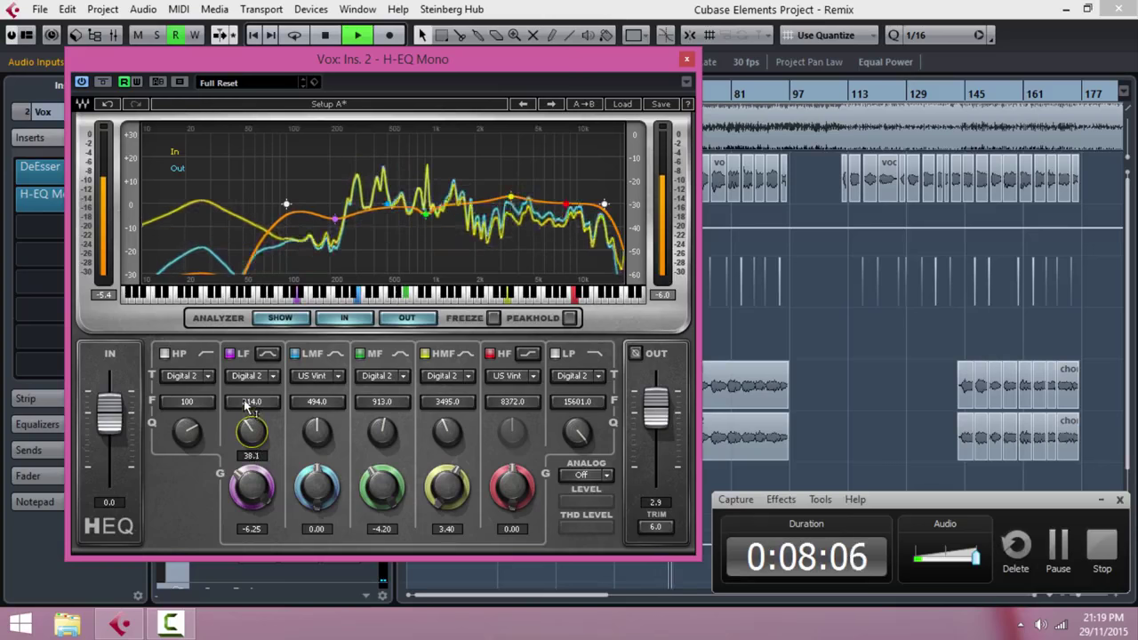
pyautogui.click(687, 60)
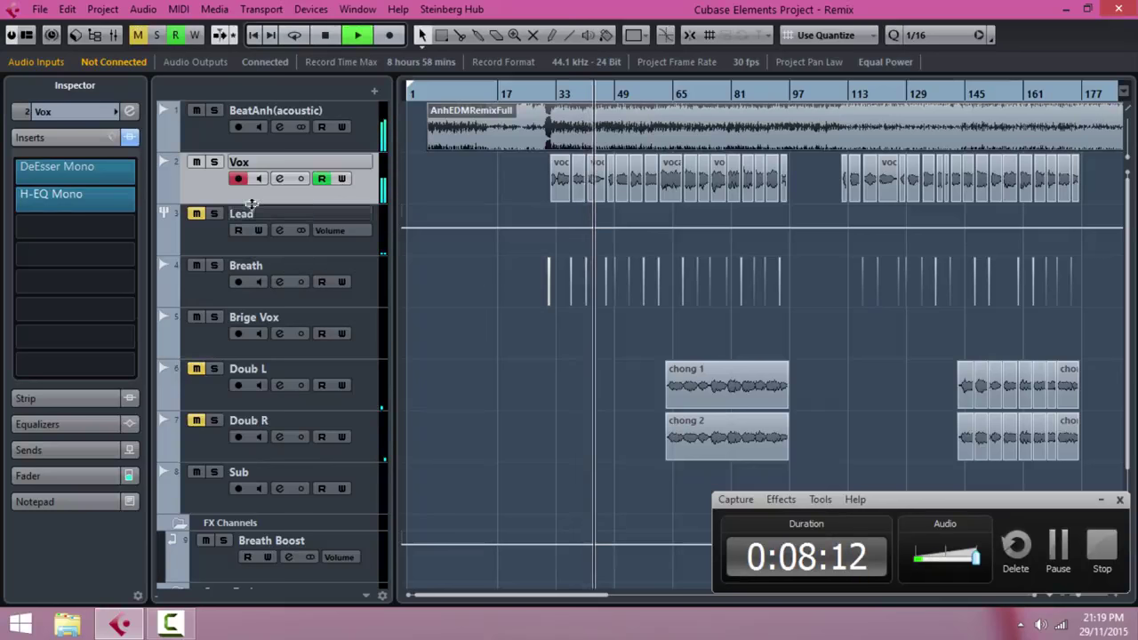
pyautogui.press('space')
# Step: Try the API-2500 Mono compressor in the third Vox insert slot, adjusting its threshold in soloed playback
pyautogui.click(138, 229)
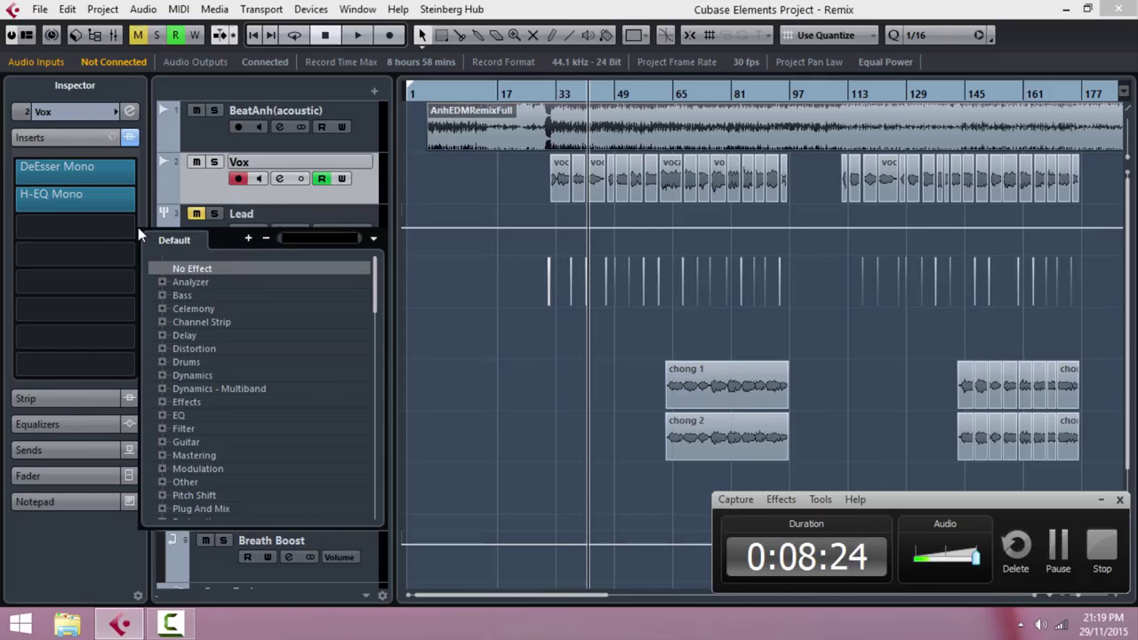
pyautogui.write('api')
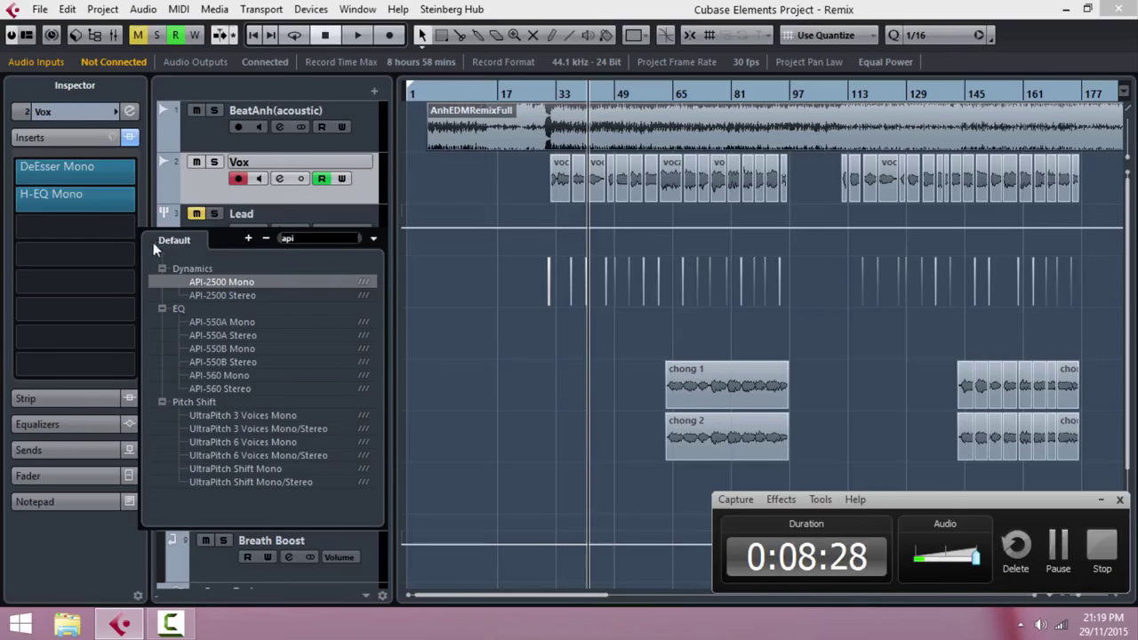
pyautogui.click(222, 282)
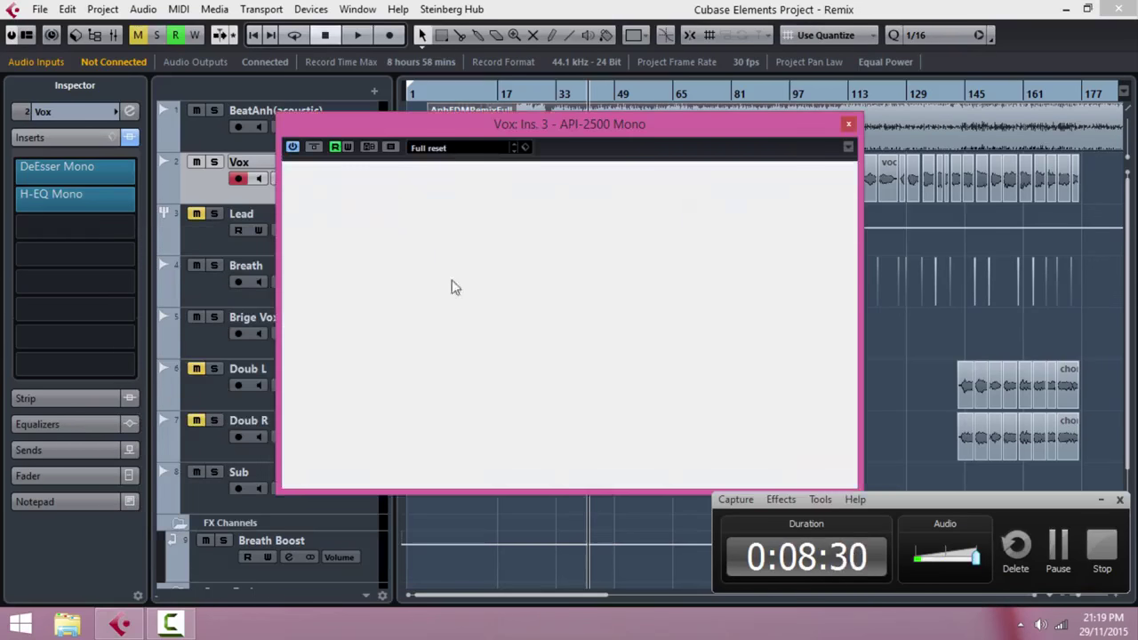
pyautogui.moveTo(361, 322); pyautogui.dragTo(352, 332)
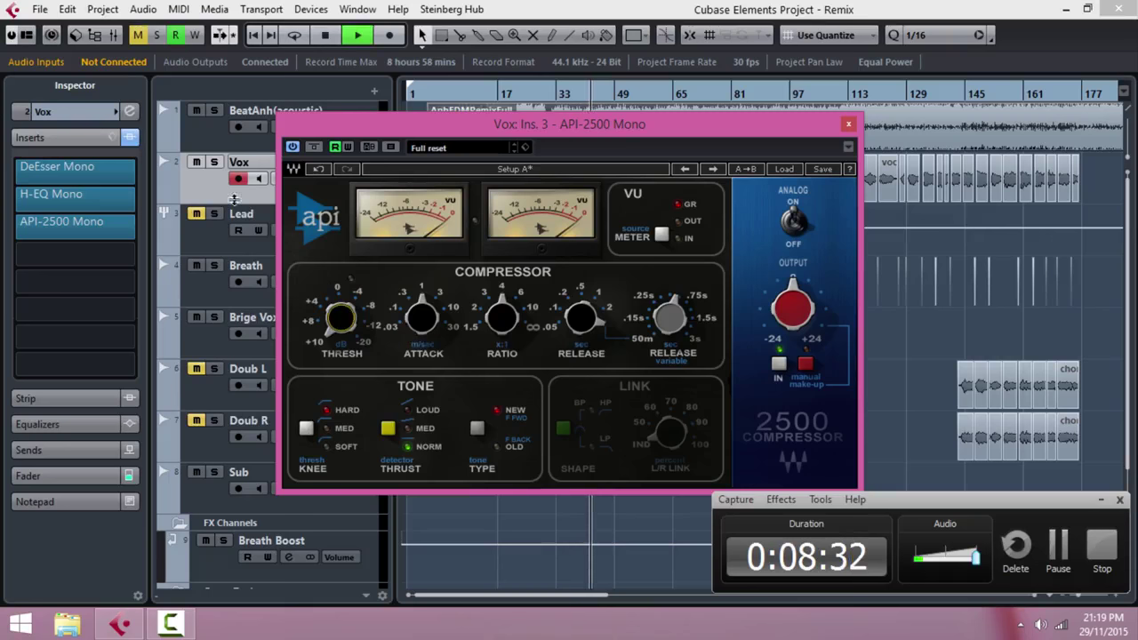
pyautogui.press('space')
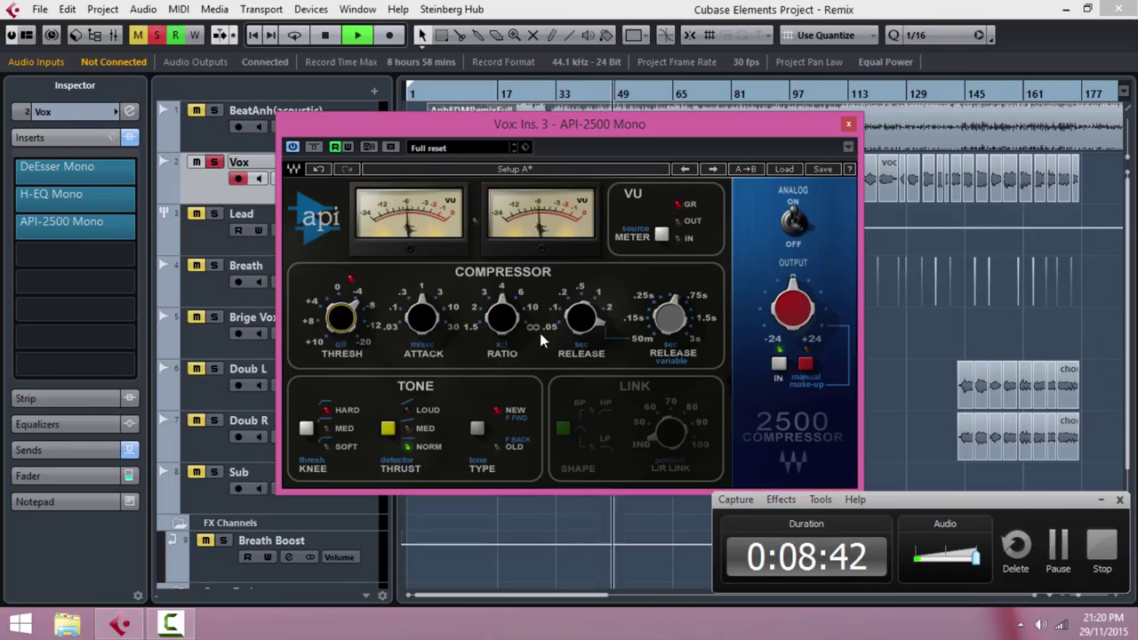
pyautogui.press('space')
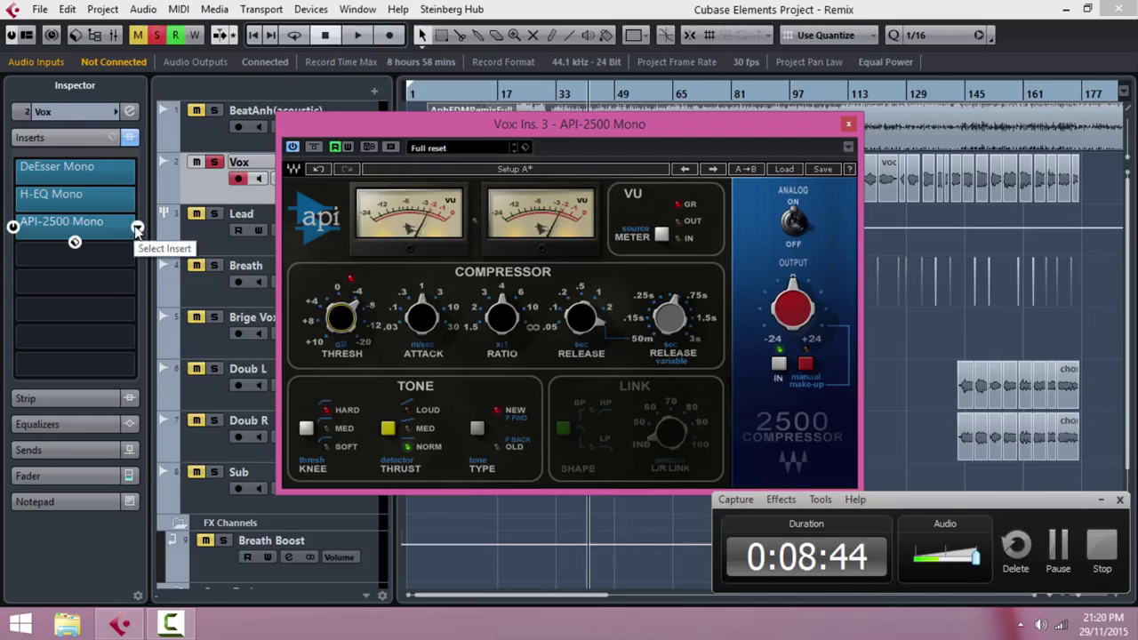
# Step: Replace the compressor in the third Vox insert slot with H-Comp Mono
pyautogui.click(136, 227)
pyautogui.write('h')
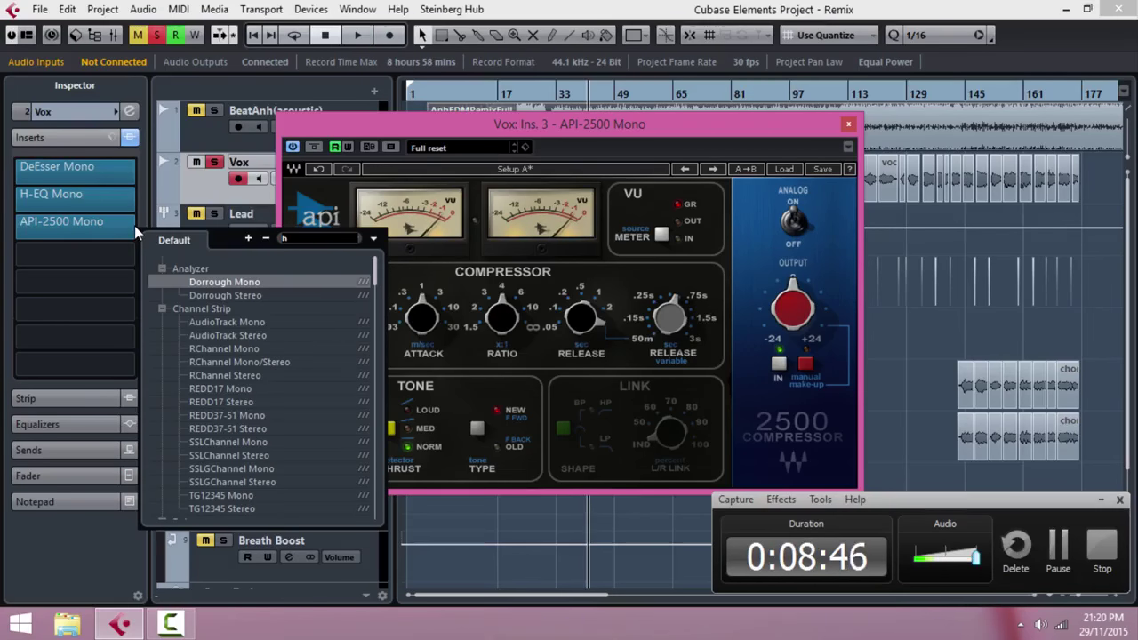
pyautogui.write('-')
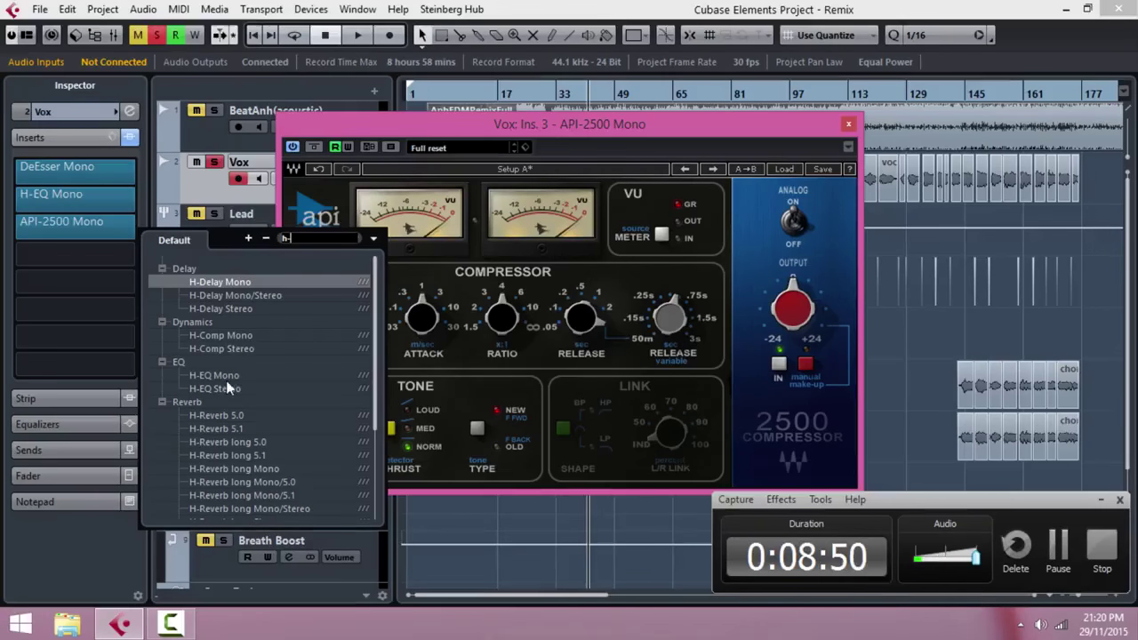
pyautogui.click(232, 335)
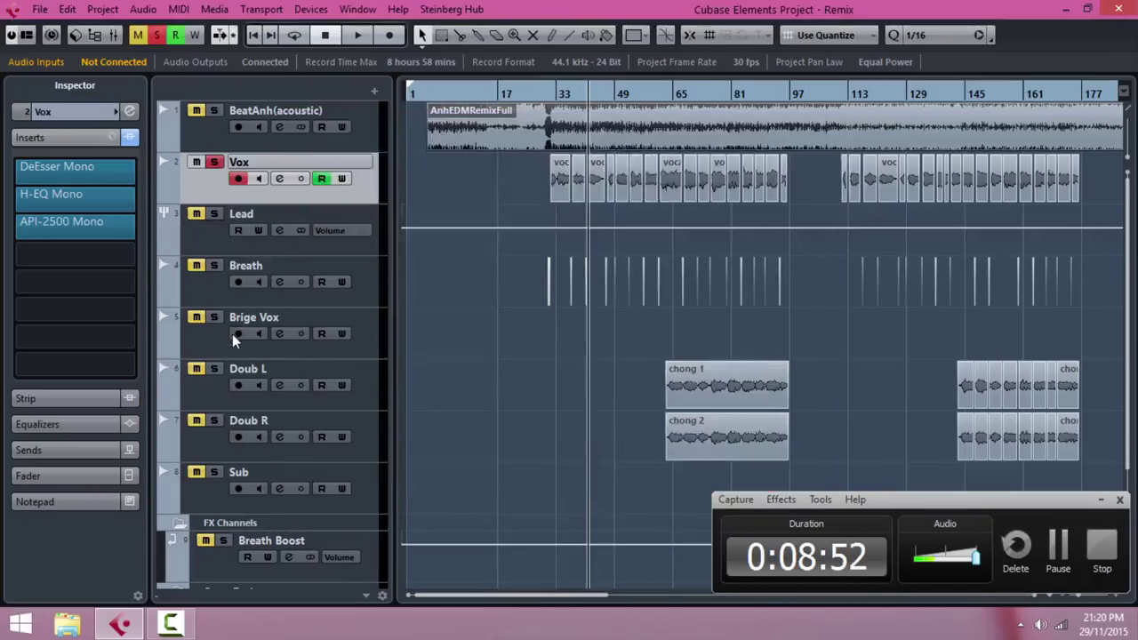
pyautogui.moveTo(449, 101); pyautogui.dragTo(449, 178)
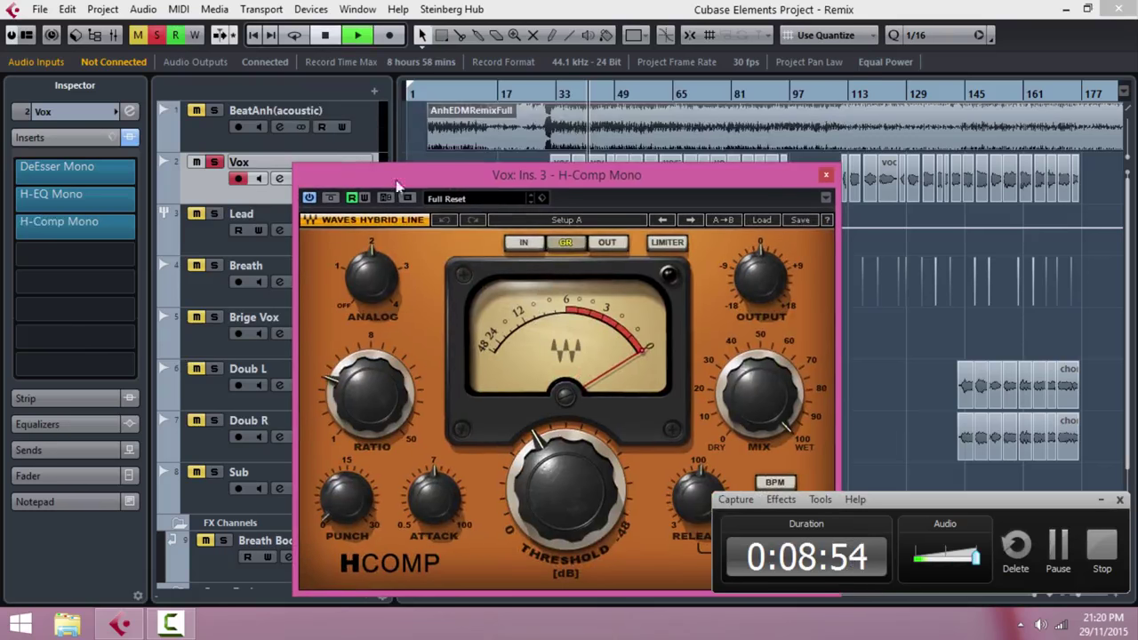
# Step: Turn off H-Comp's Analog setting and set its attack to 100 and its release to 3 ms
pyautogui.press('space')
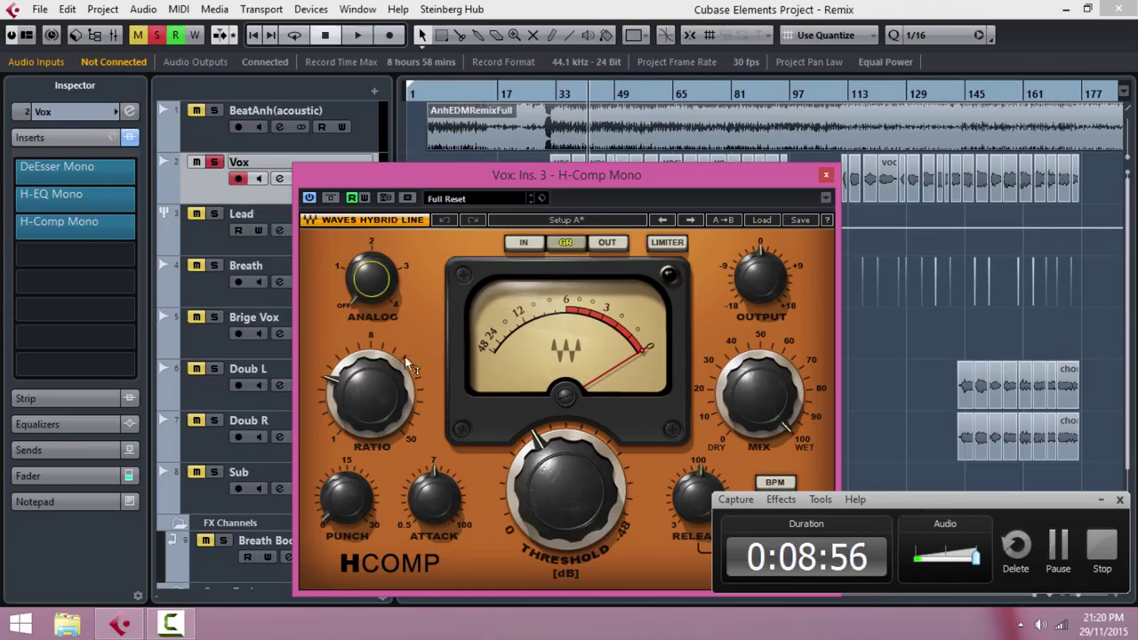
pyautogui.click(380, 284)
pyautogui.moveTo(653, 182); pyautogui.dragTo(681, 121)
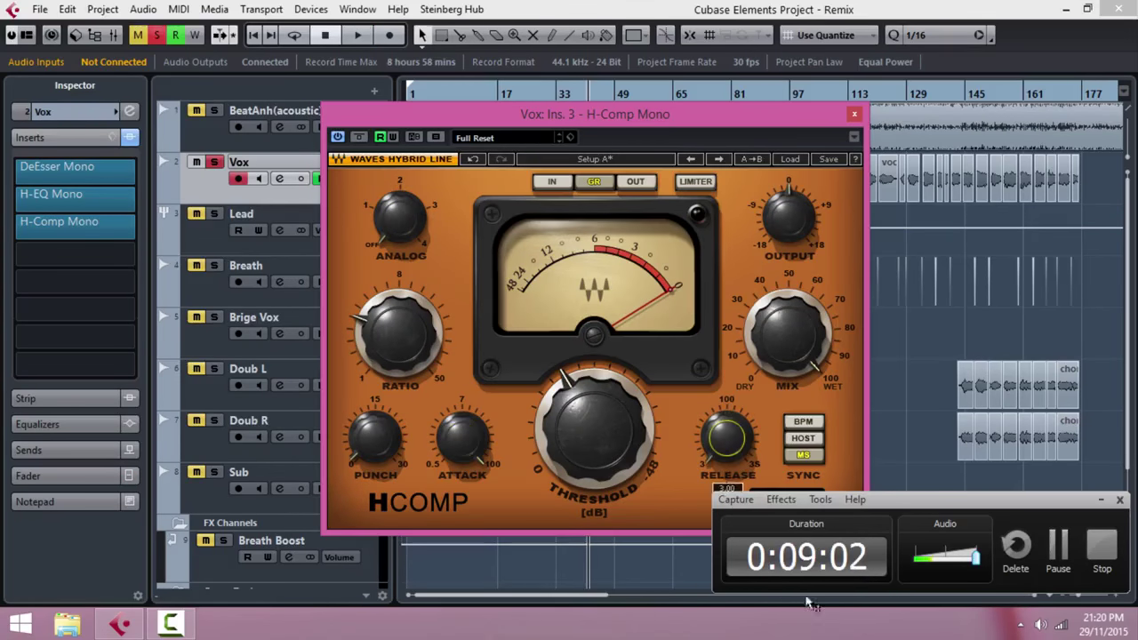
pyautogui.moveTo(551, 120); pyautogui.dragTo(344, 71)
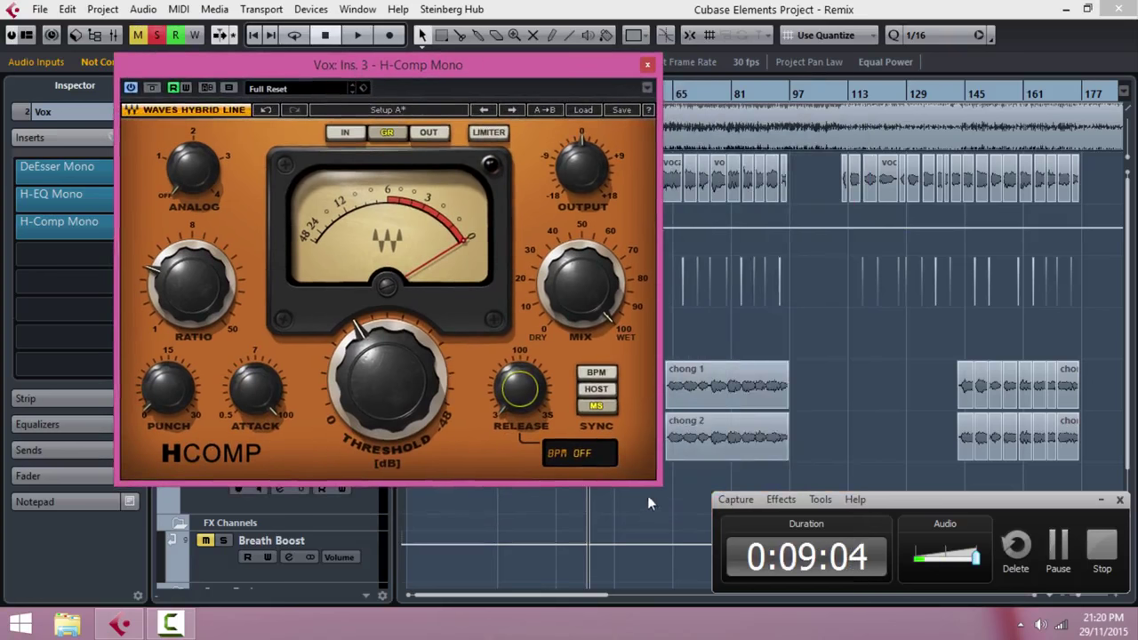
# Step: Sync the H-Comp release to the host tempo and set it to 1/64
pyautogui.click(600, 390)
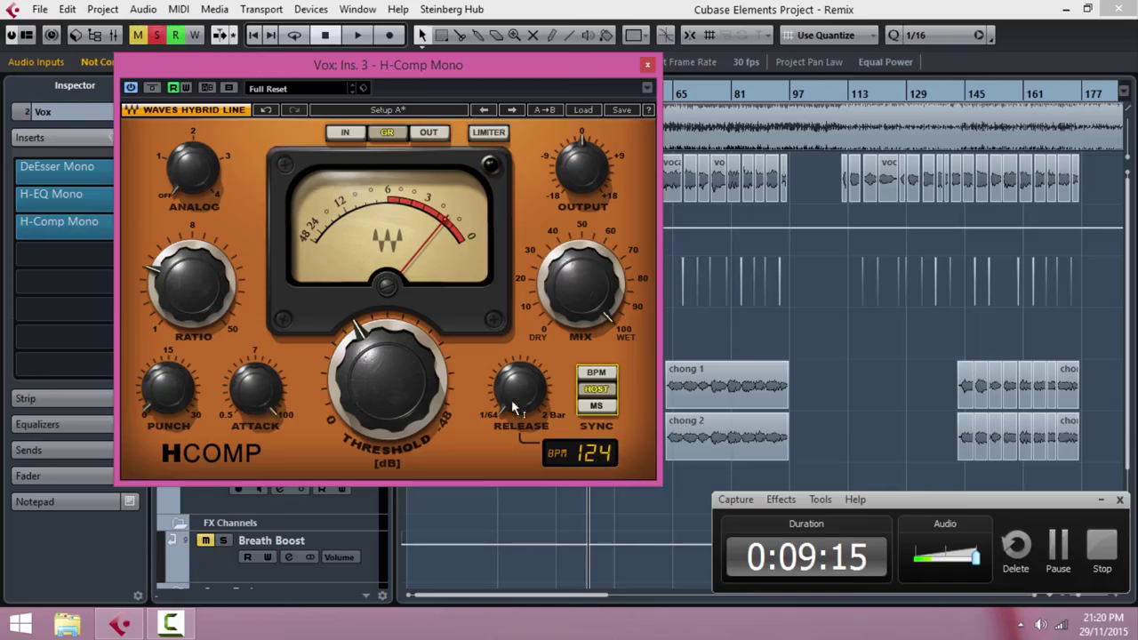
pyautogui.moveTo(513, 402); pyautogui.dragTo(494, 414)
pyautogui.moveTo(341, 58); pyautogui.dragTo(560, 103)
# Step: Lower the H-Comp threshold to about -38.4 dB and check the compression on the soloed vocal
pyautogui.press('space')
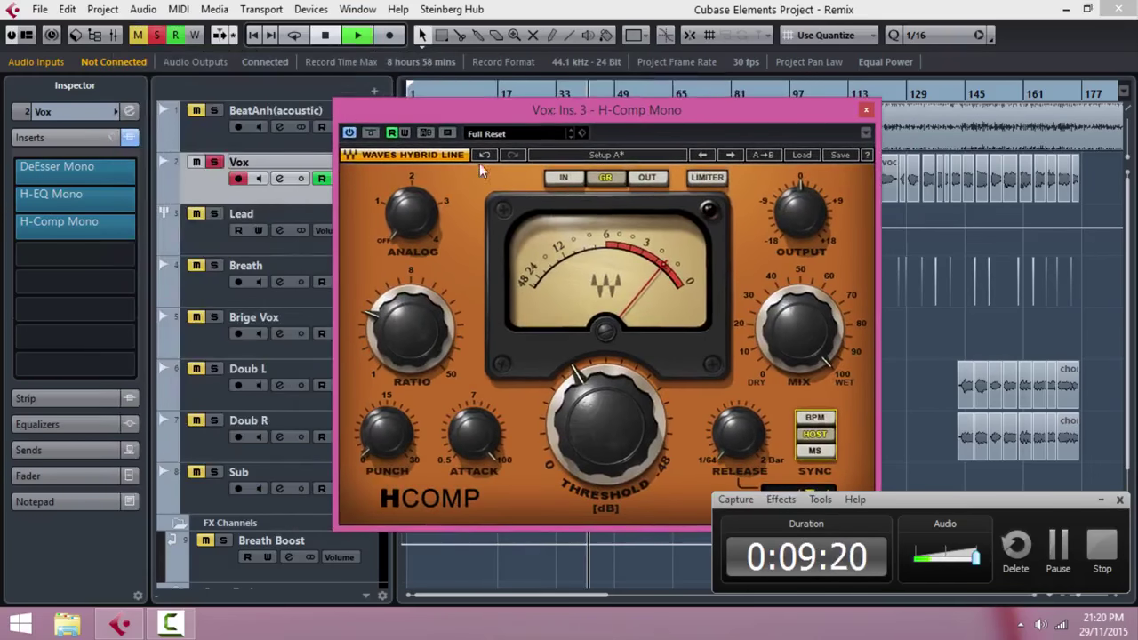
pyautogui.click(222, 171)
pyautogui.press('space')
pyautogui.moveTo(616, 446); pyautogui.dragTo(623, 391)
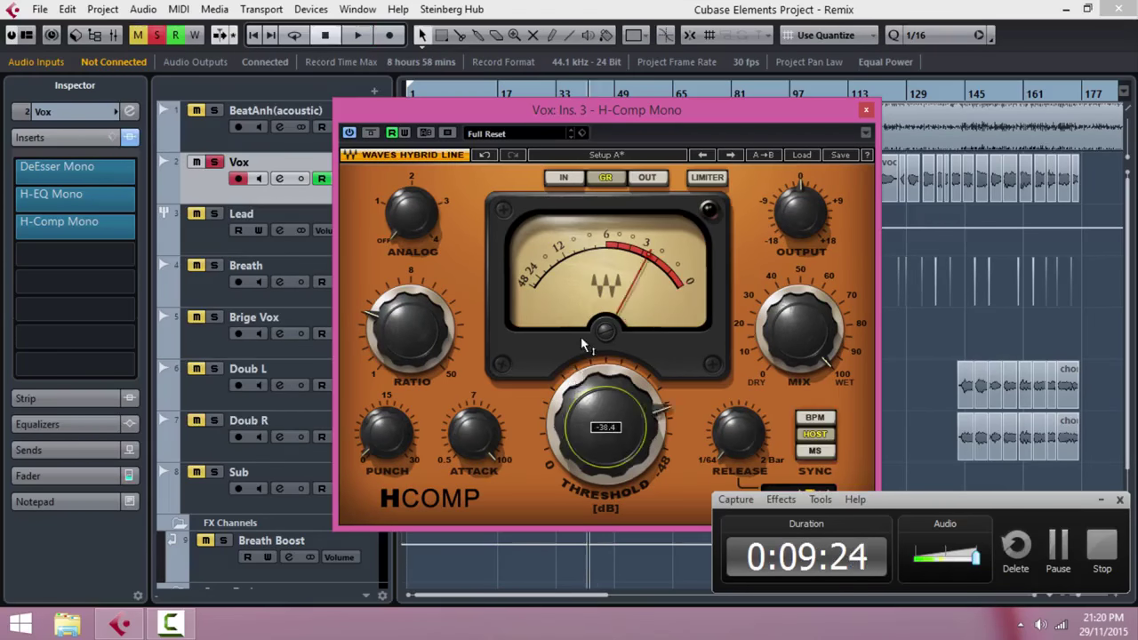
pyautogui.press('space')
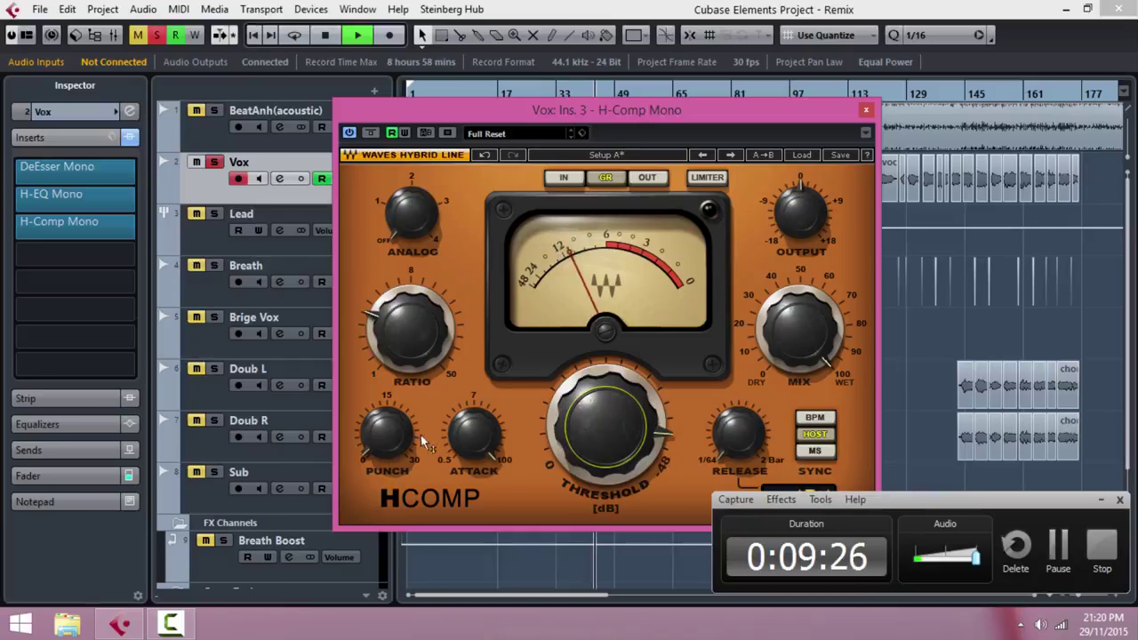
# Step: Raise the H-Comp punch on the Vox channel to 30 and check it during vocal playback
pyautogui.press('space')
pyautogui.click(384, 420)
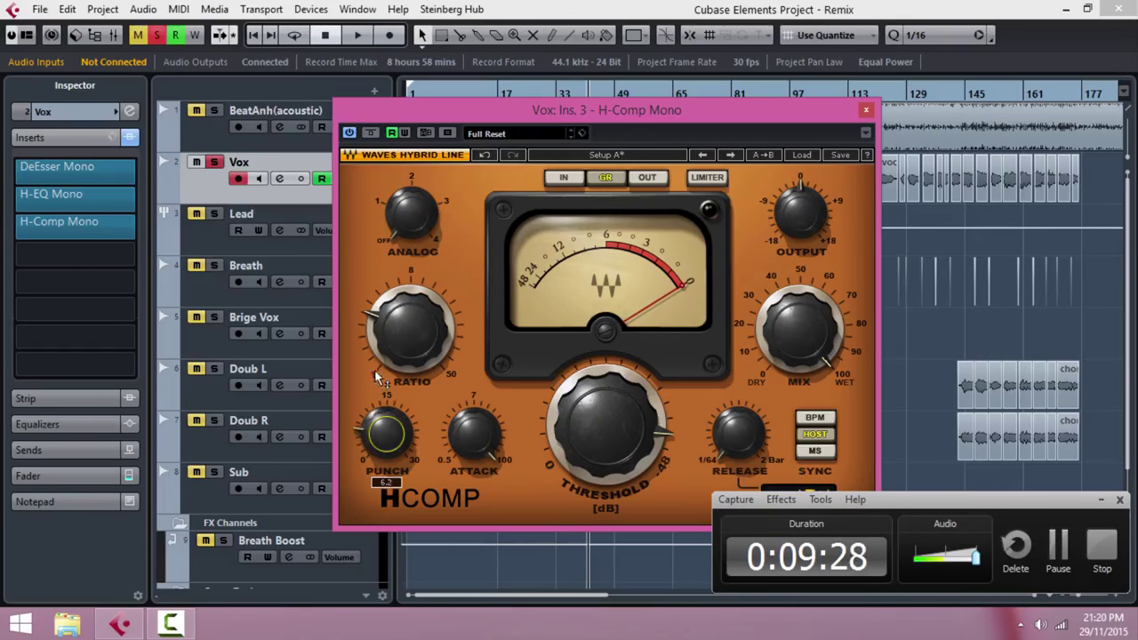
pyautogui.scroll(2, 397, 452)
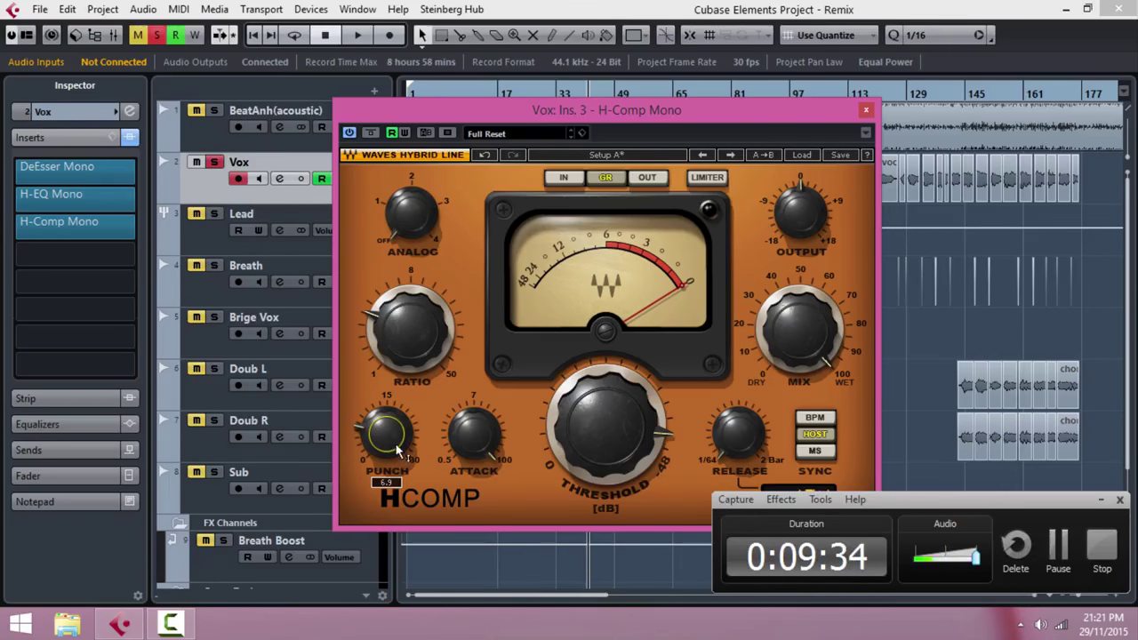
pyautogui.press('space')
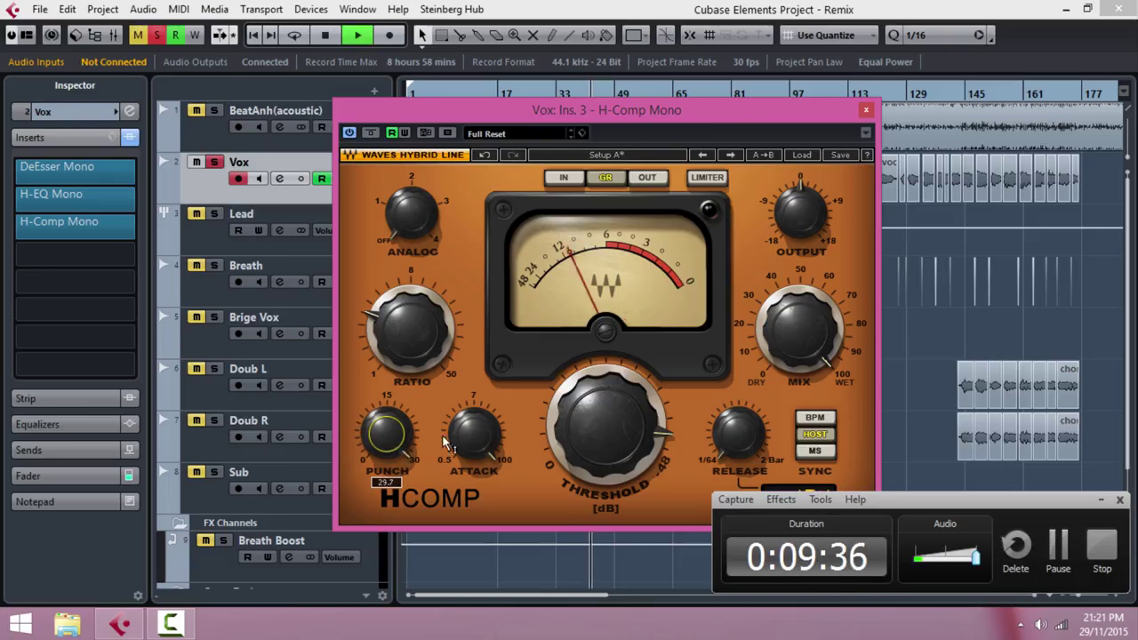
pyautogui.press('space')
pyautogui.moveTo(385, 427)
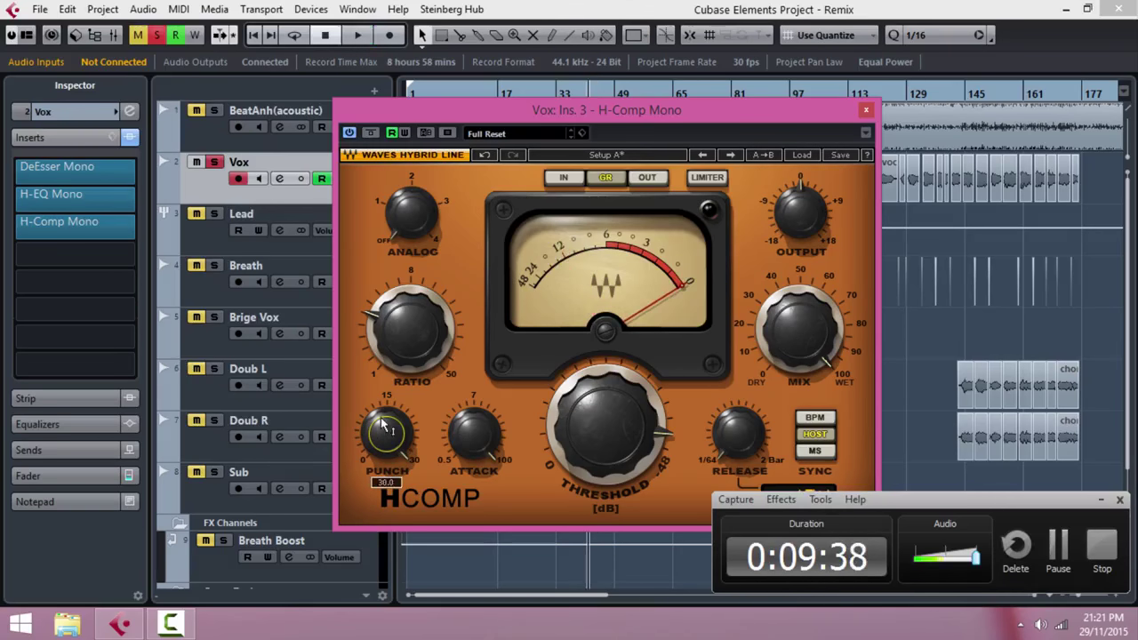
# Step: Shorten the H-Comp attack to about 27.2 while listening to the soloed vocal
pyautogui.press('space')
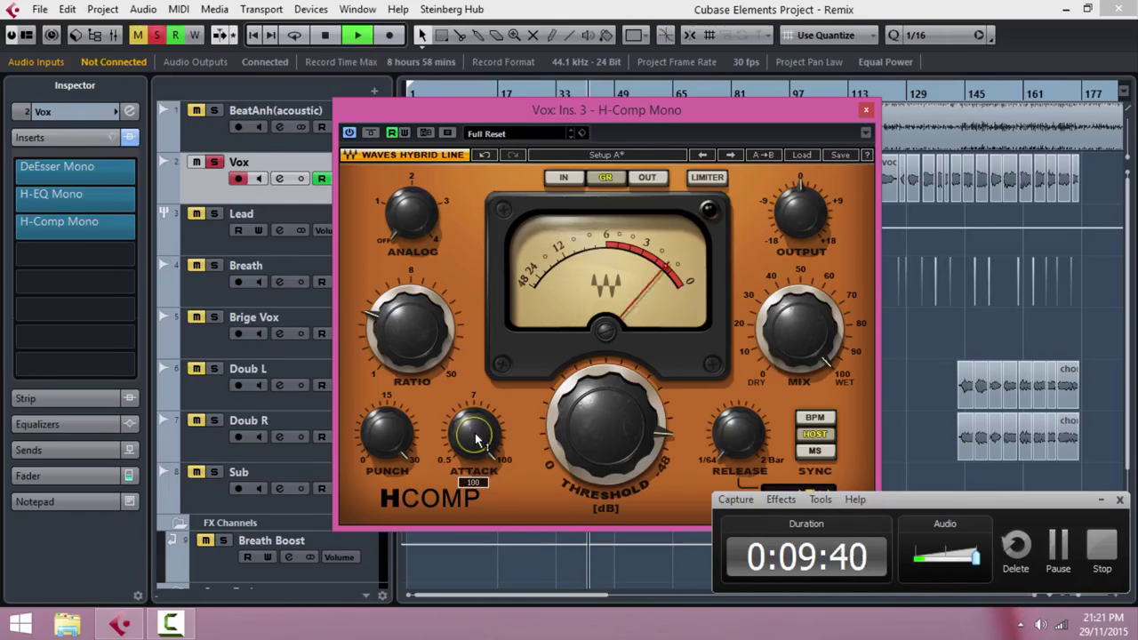
pyautogui.moveTo(476, 434); pyautogui.dragTo(493, 507)
pyautogui.press('space')
pyautogui.press('space')
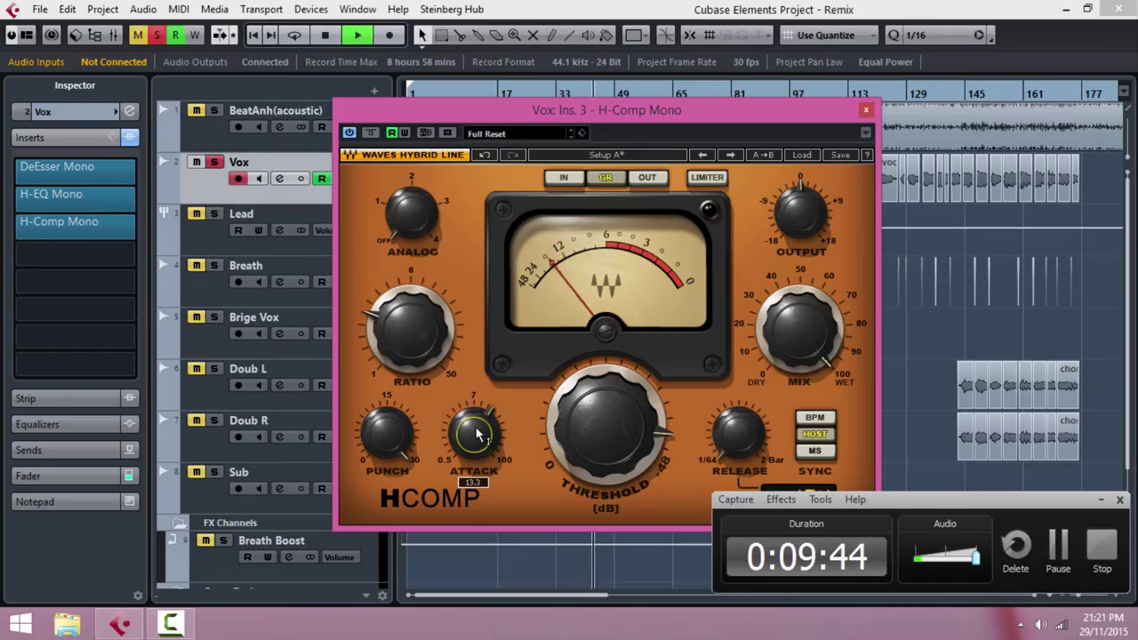
pyautogui.press('space')
pyautogui.scroll(3, 472, 409)
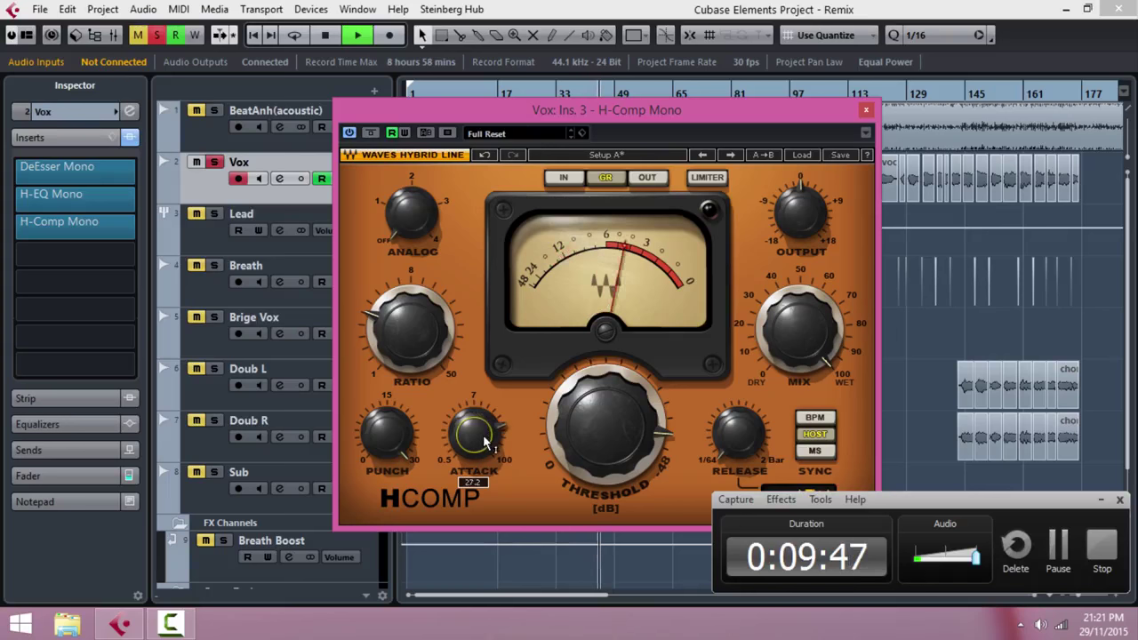
pyautogui.scroll(2, 485, 432)
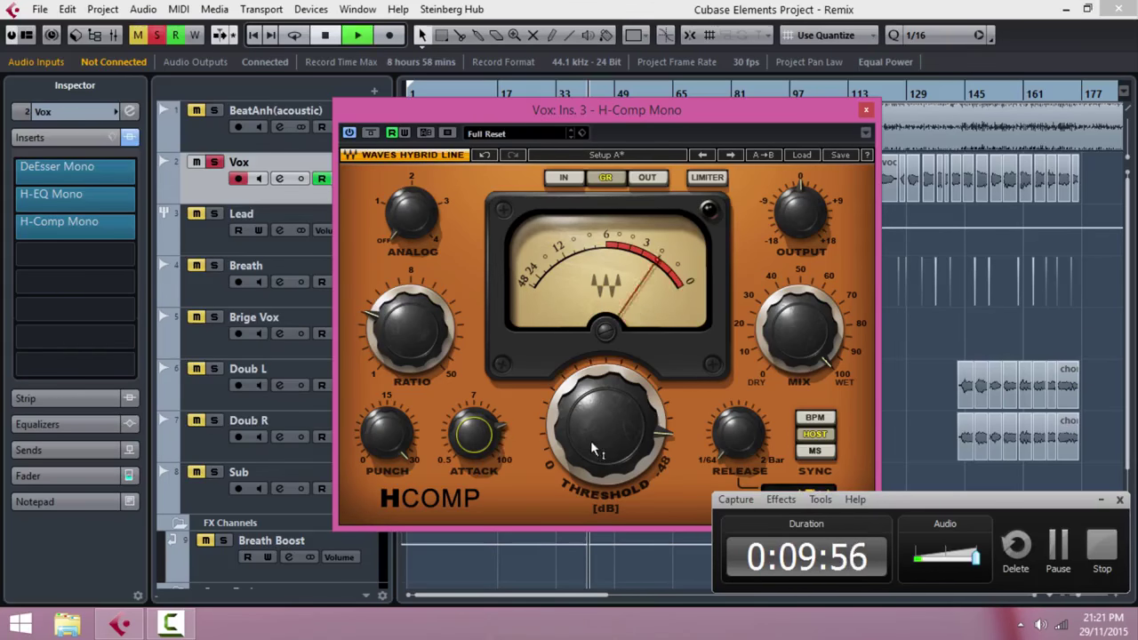
# Step: Try the H-Comp release at 1/32T, return it to 1/64, and compare both on the vocal
pyautogui.moveTo(560, 110); pyautogui.dragTo(542, 278)
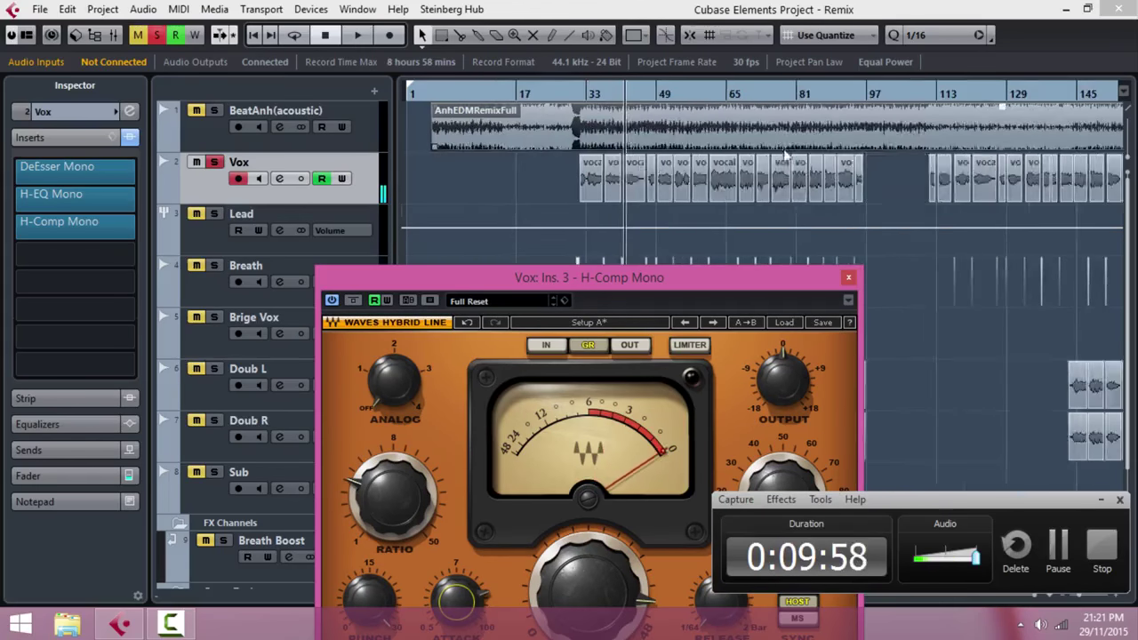
pyautogui.press('h')
pyautogui.press('h')
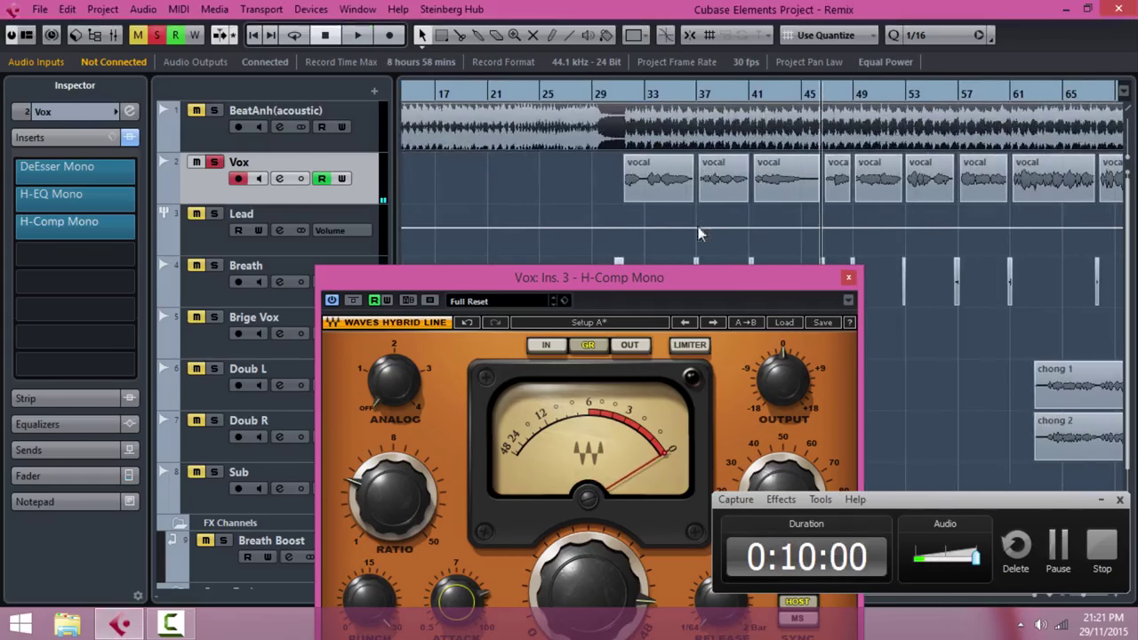
pyautogui.moveTo(610, 285); pyautogui.dragTo(553, 114)
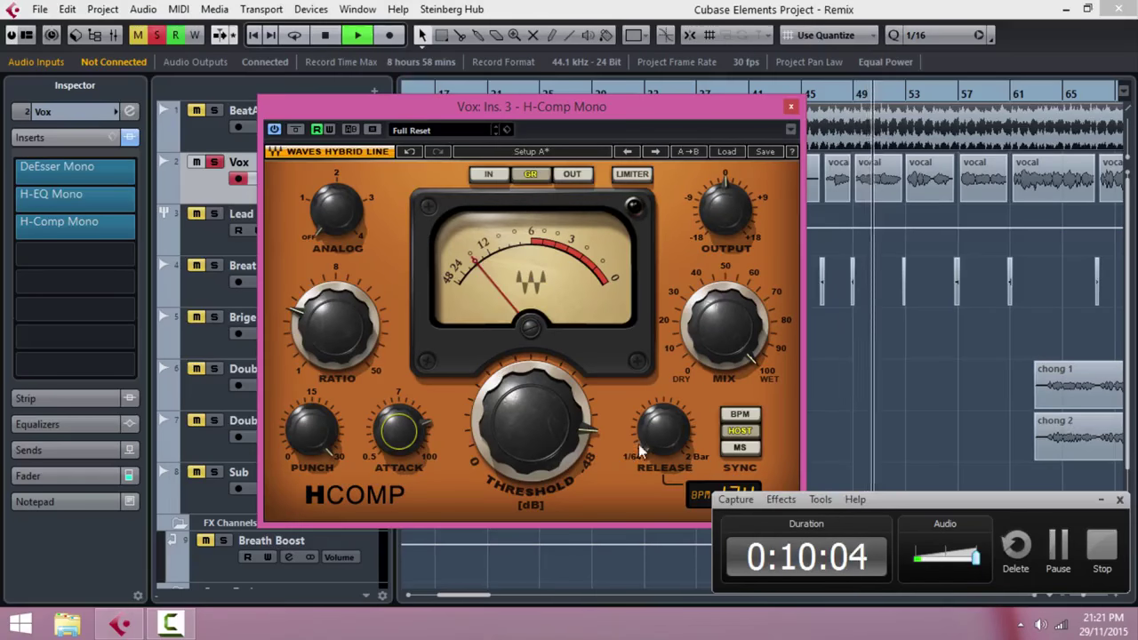
pyautogui.press('space')
pyautogui.moveTo(659, 413)
pyautogui.moveTo(658, 413); pyautogui.dragTo(654, 392)
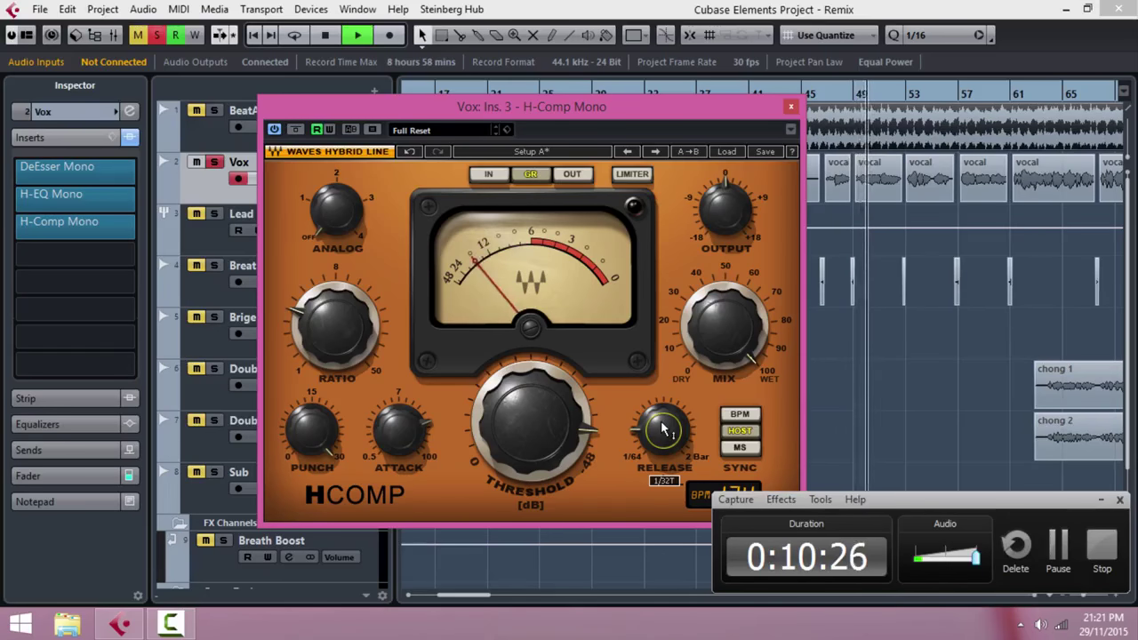
pyautogui.moveTo(666, 436); pyautogui.dragTo(671, 468)
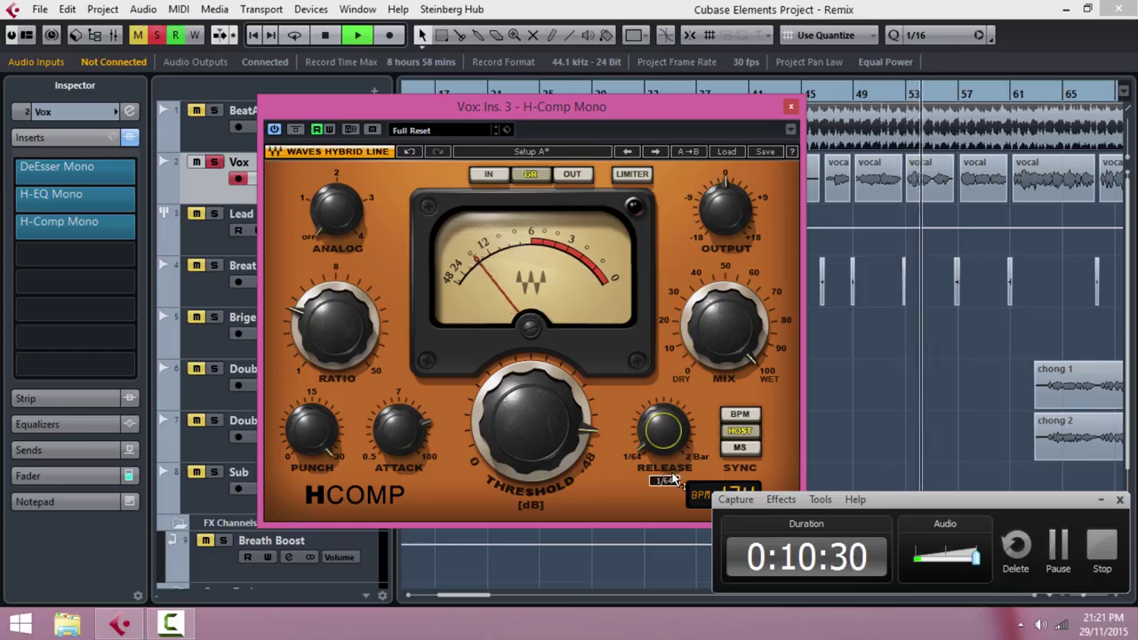
pyautogui.press('space')
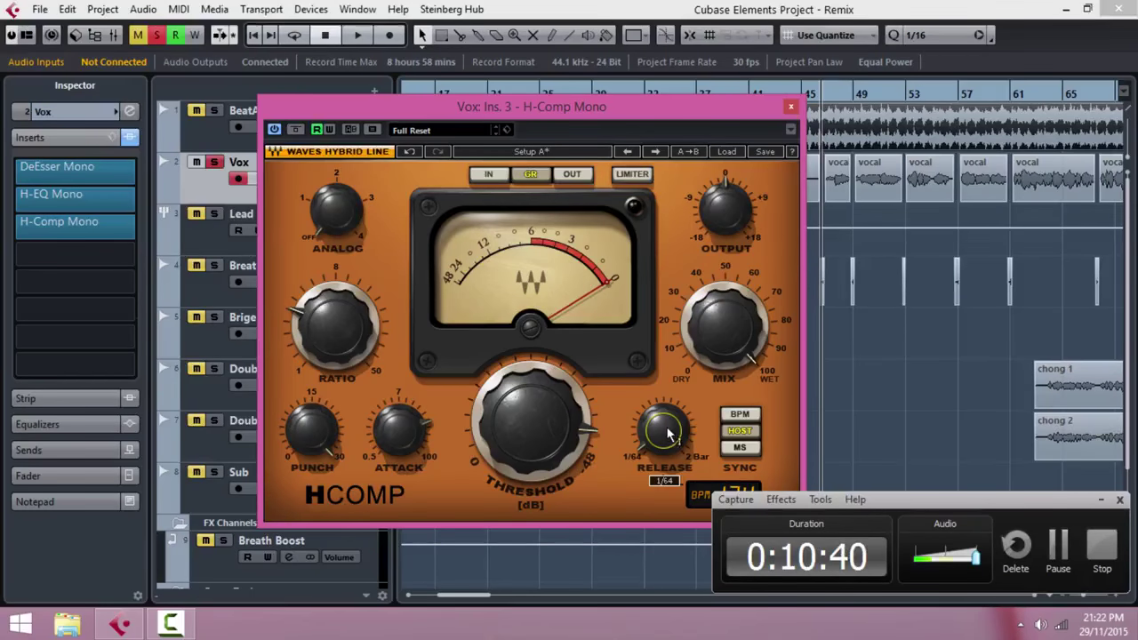
# Step: Try the H-Comp release at 1/32 and listen to the vocal with it
pyautogui.moveTo(670, 431); pyautogui.dragTo(674, 376)
pyautogui.press('space')
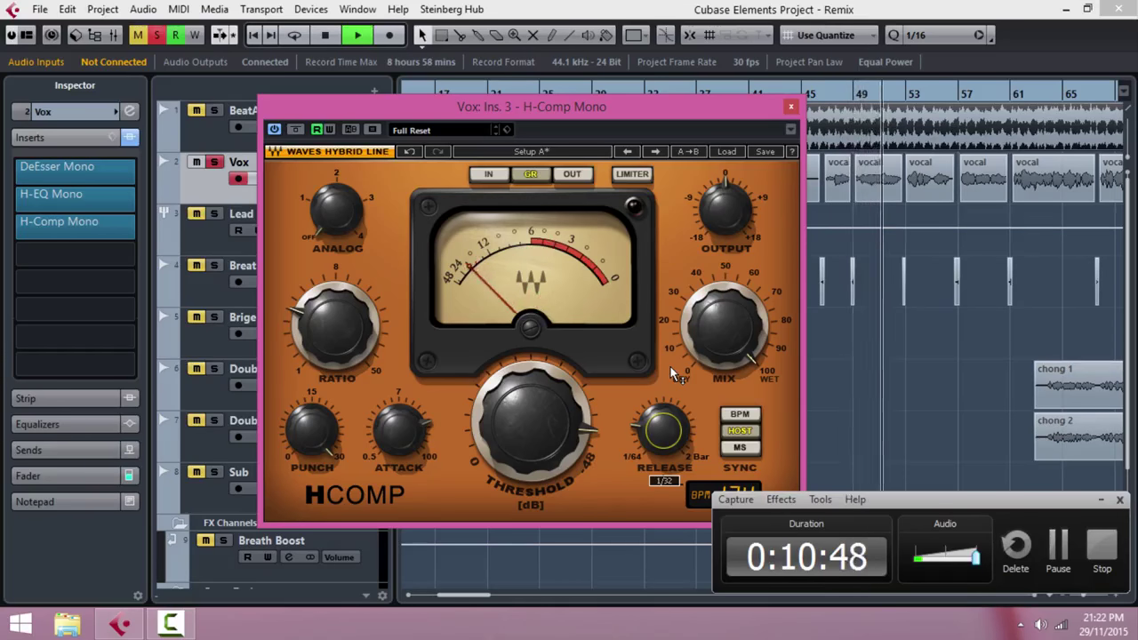
pyautogui.press('space')
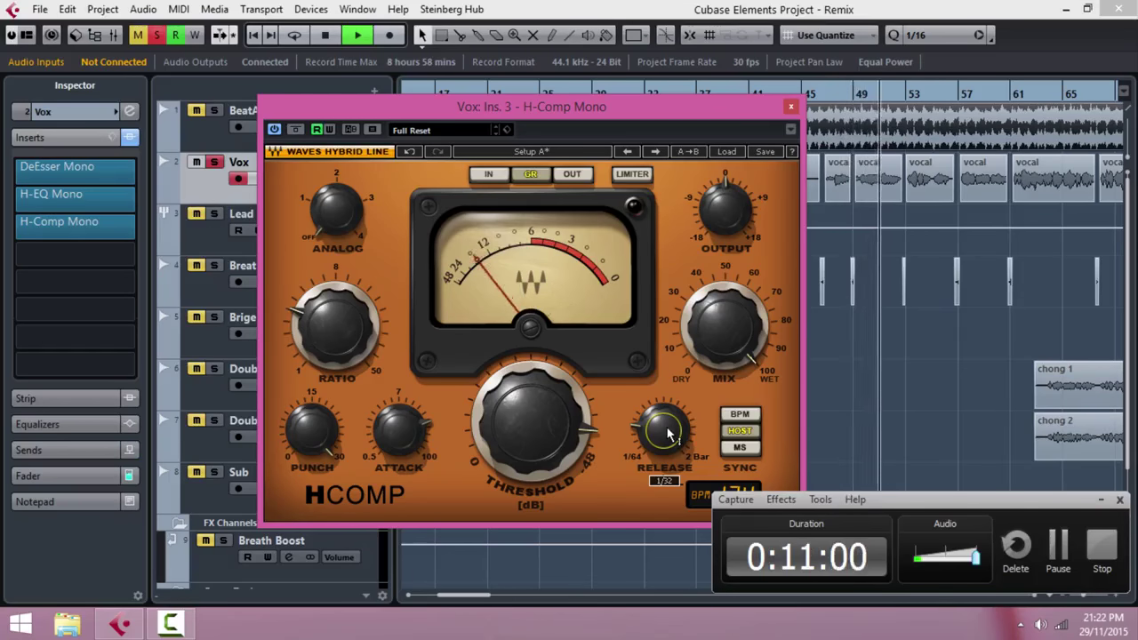
pyautogui.press('space')
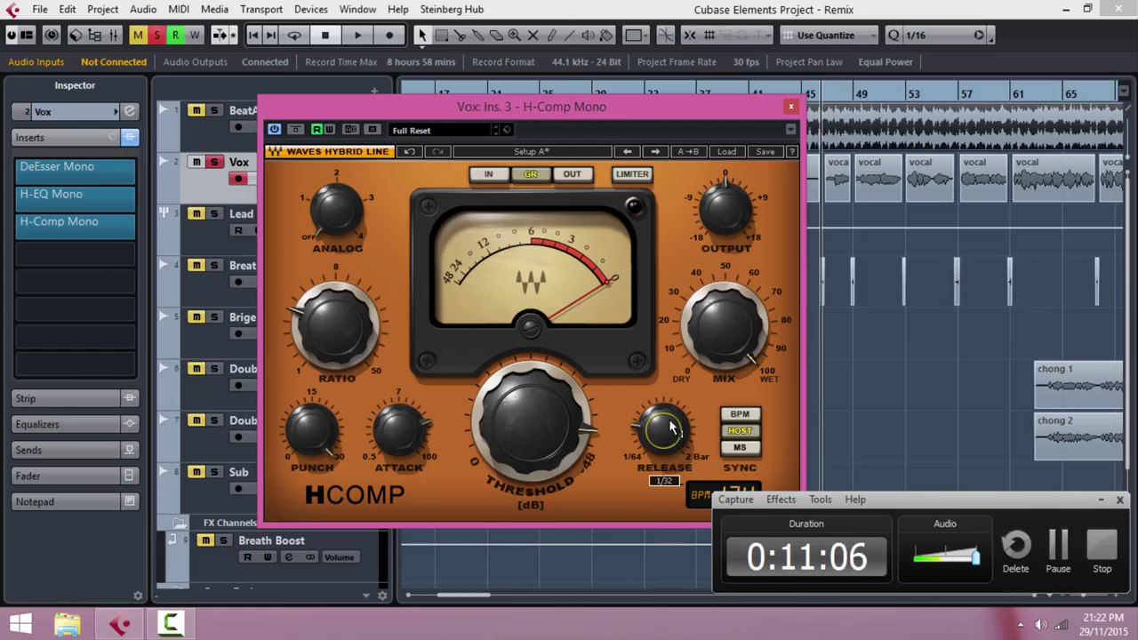
# Step: Lengthen the H-Comp release to 1/16 and check it on the vocal, including the passage around bar 53
pyautogui.moveTo(673, 418); pyautogui.dragTo(673, 411)
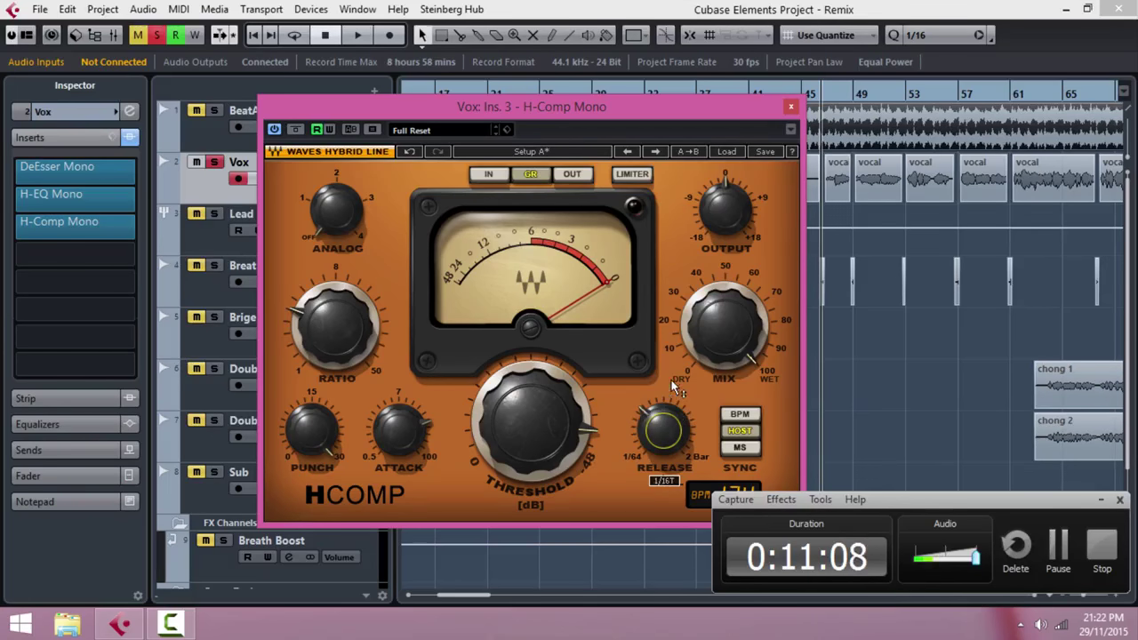
pyautogui.press('space')
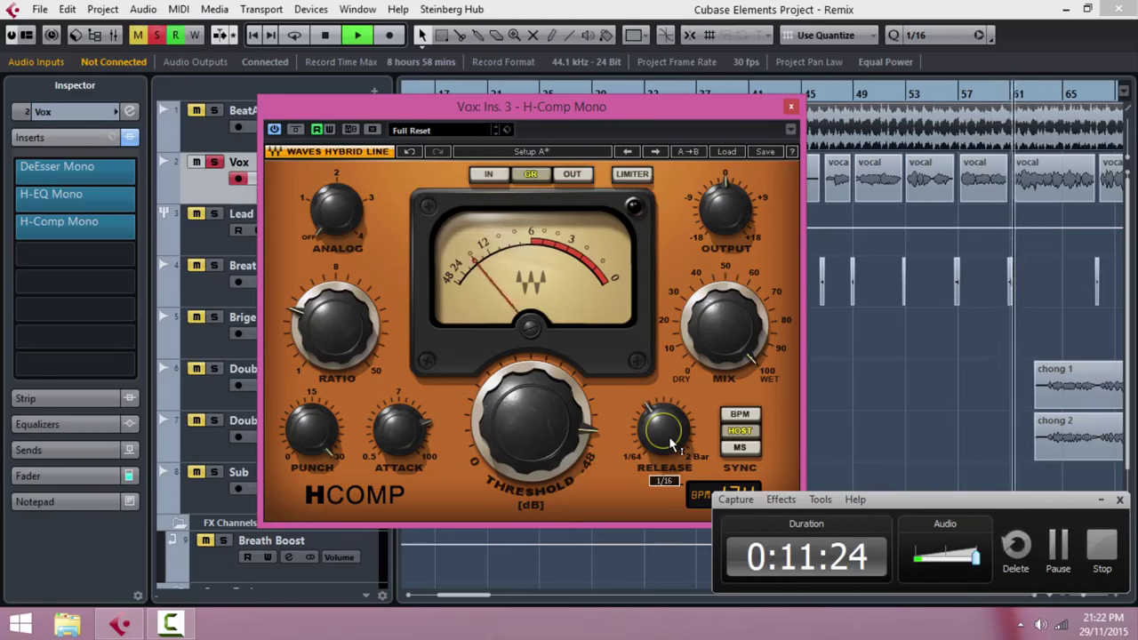
pyautogui.press('space')
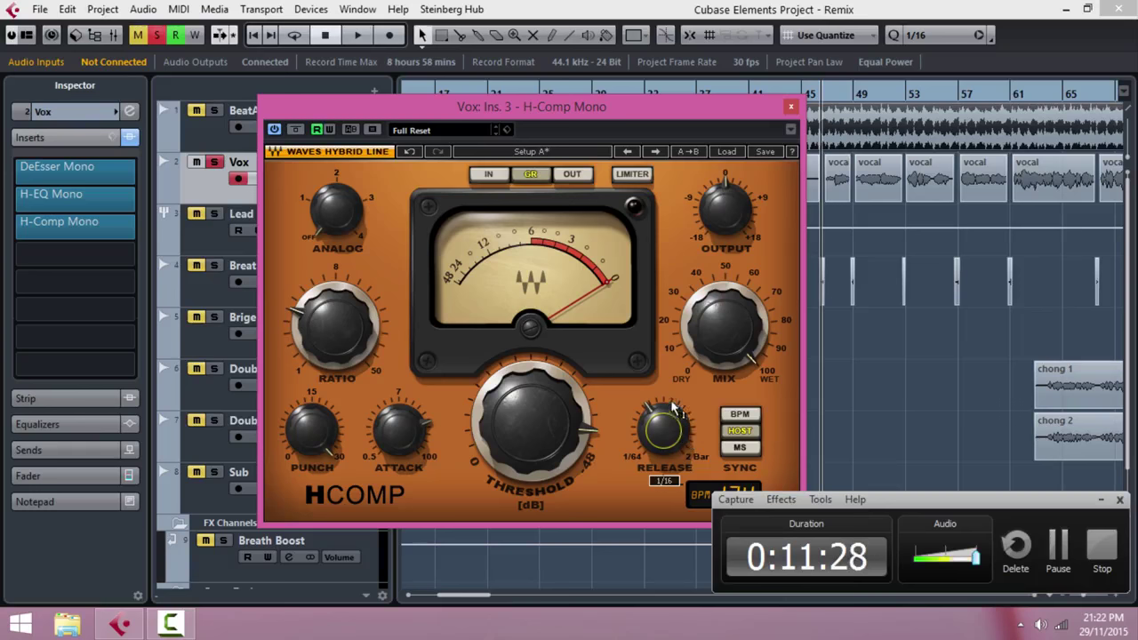
pyautogui.click(909, 96)
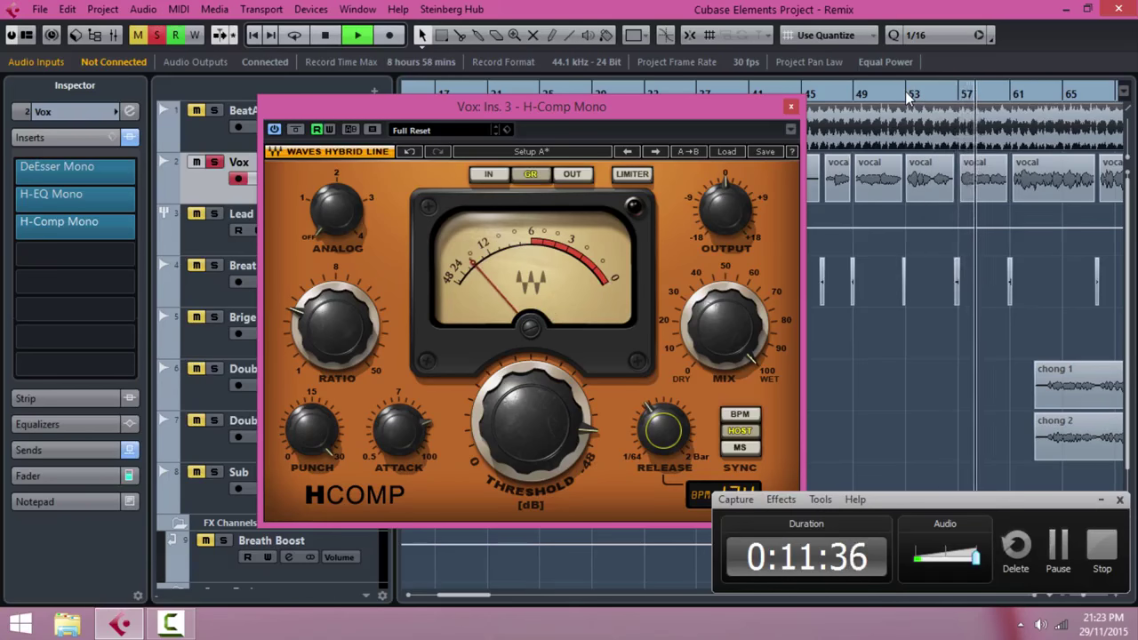
pyautogui.press('space')
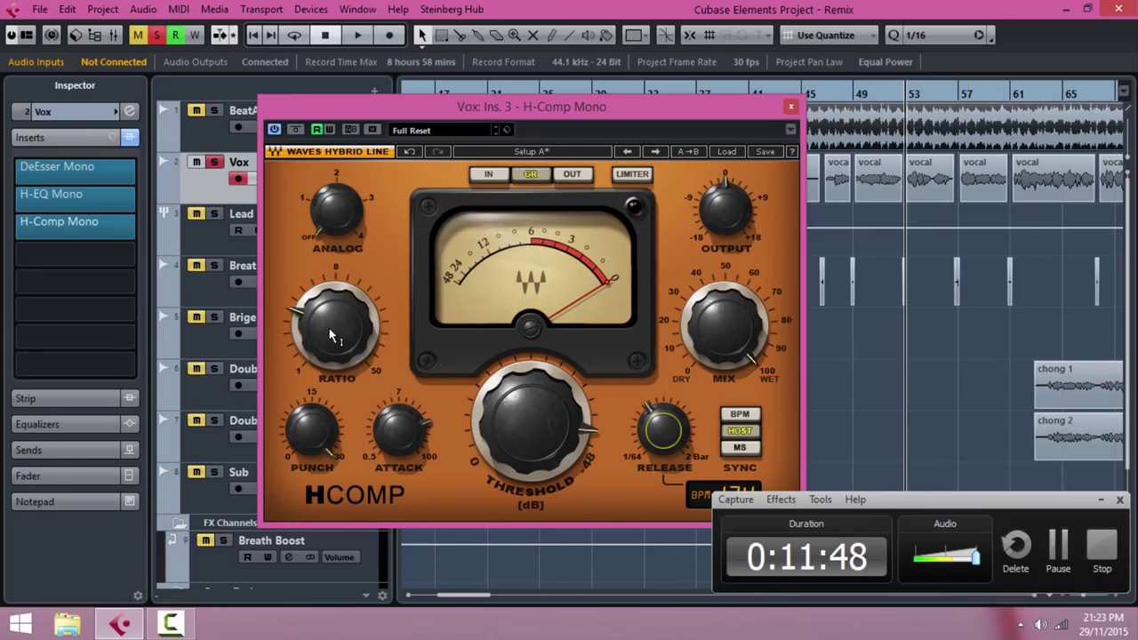
# Step: Raise the H-Comp threshold to about -14.9 dB while monitoring gain reduction on the vocal, and close the plug-in
pyautogui.moveTo(541, 426)
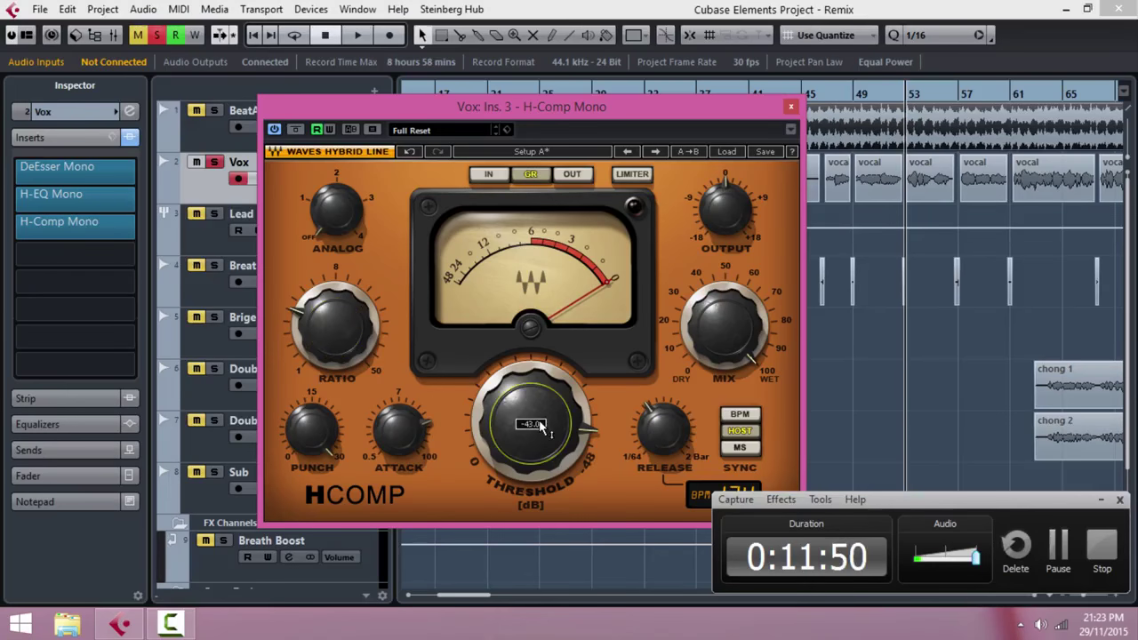
pyautogui.moveTo(541, 425); pyautogui.dragTo(508, 394)
pyautogui.press('space')
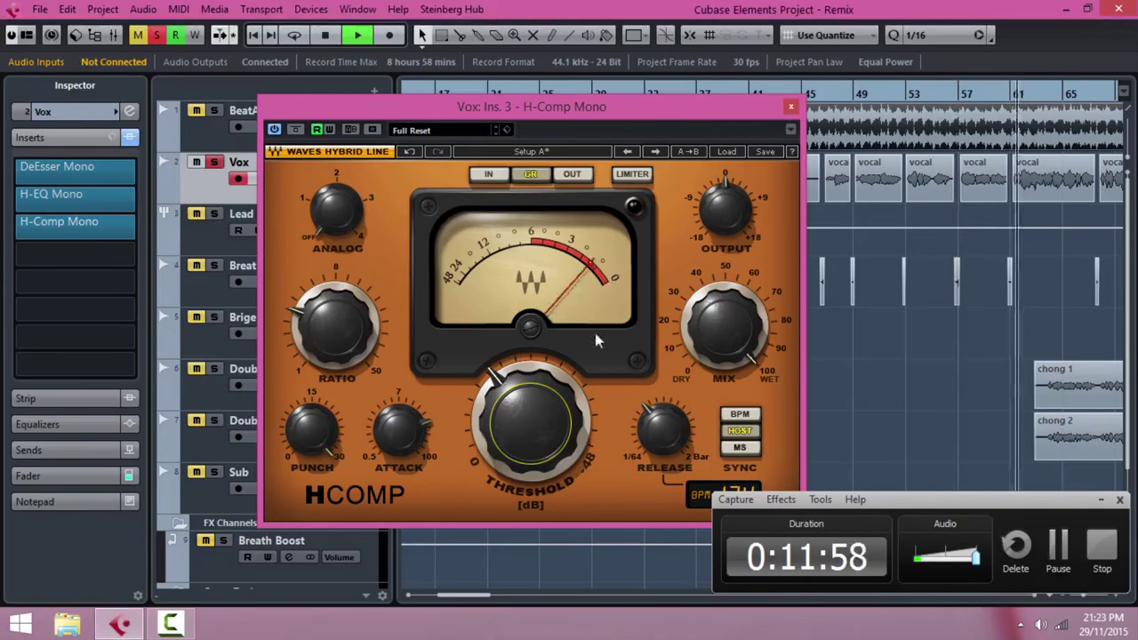
pyautogui.click(526, 438)
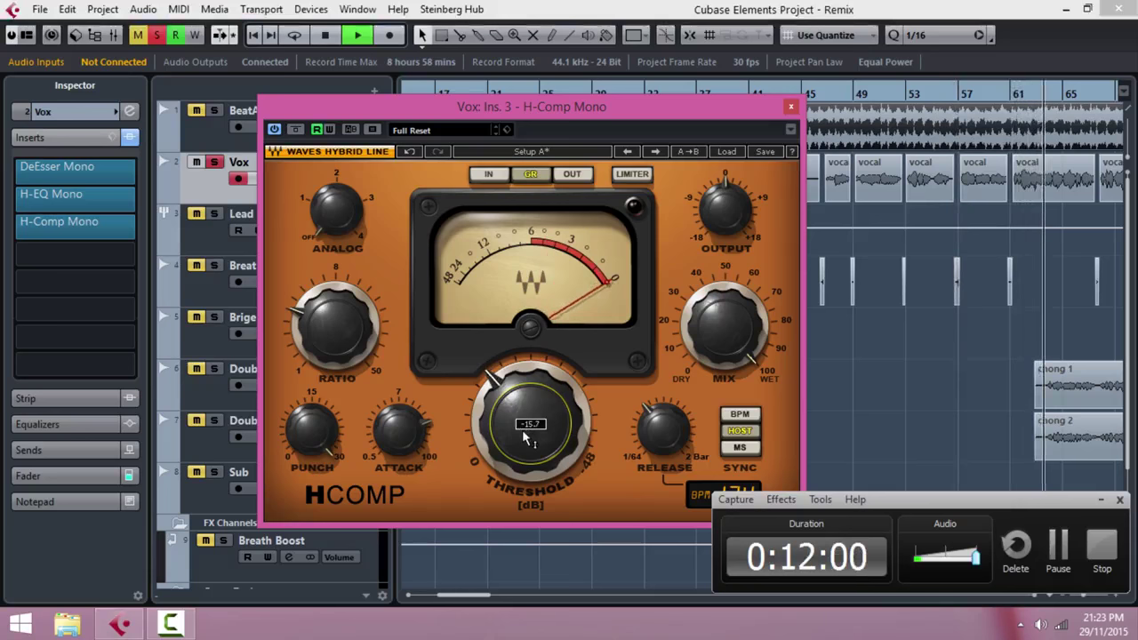
pyautogui.moveTo(527, 437); pyautogui.dragTo(527, 416)
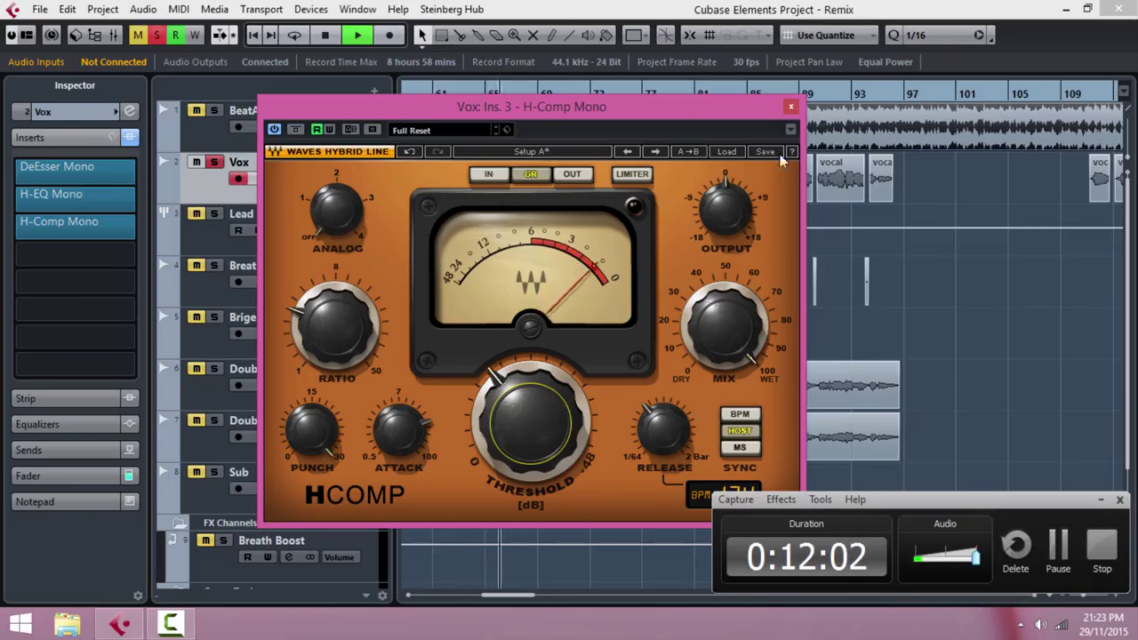
pyautogui.click(546, 417)
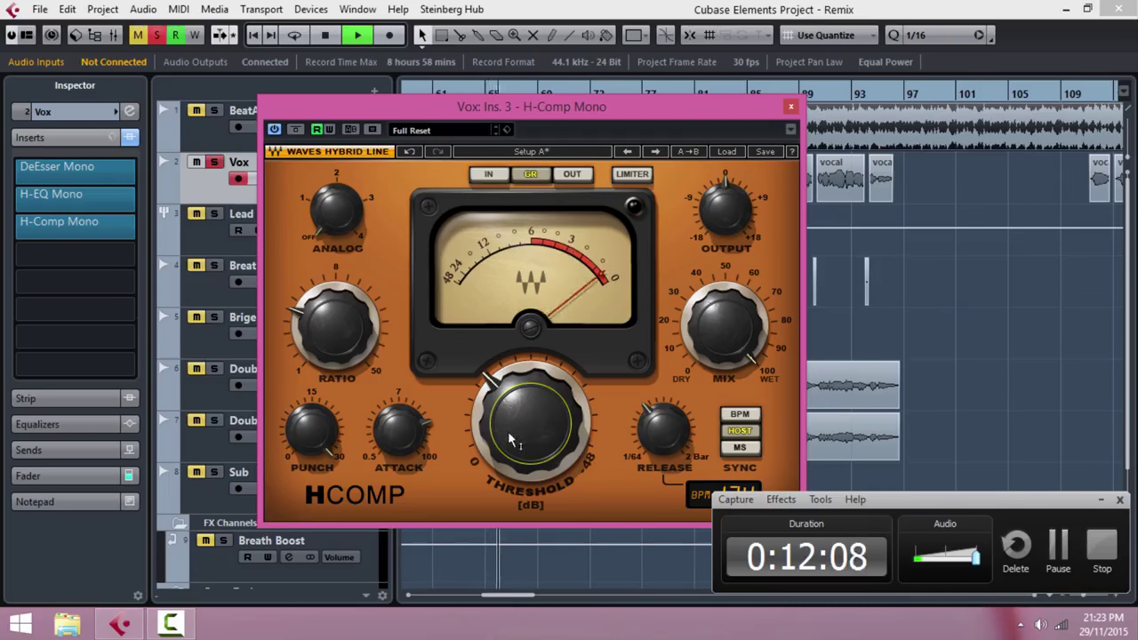
pyautogui.moveTo(526, 422); pyautogui.dragTo(529, 437)
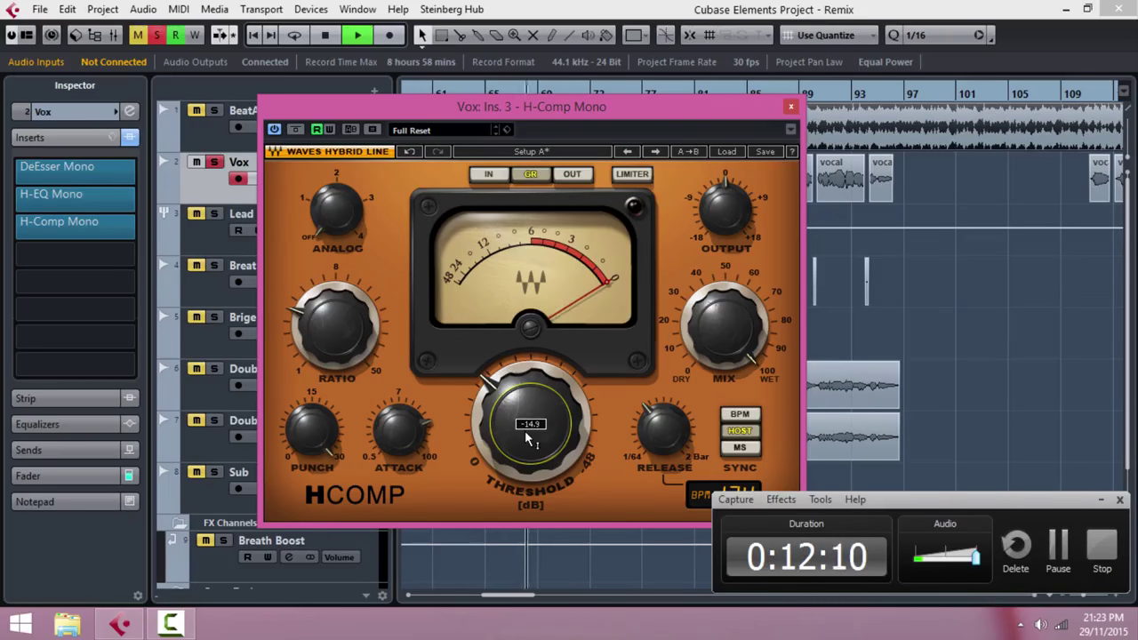
pyautogui.click(795, 107)
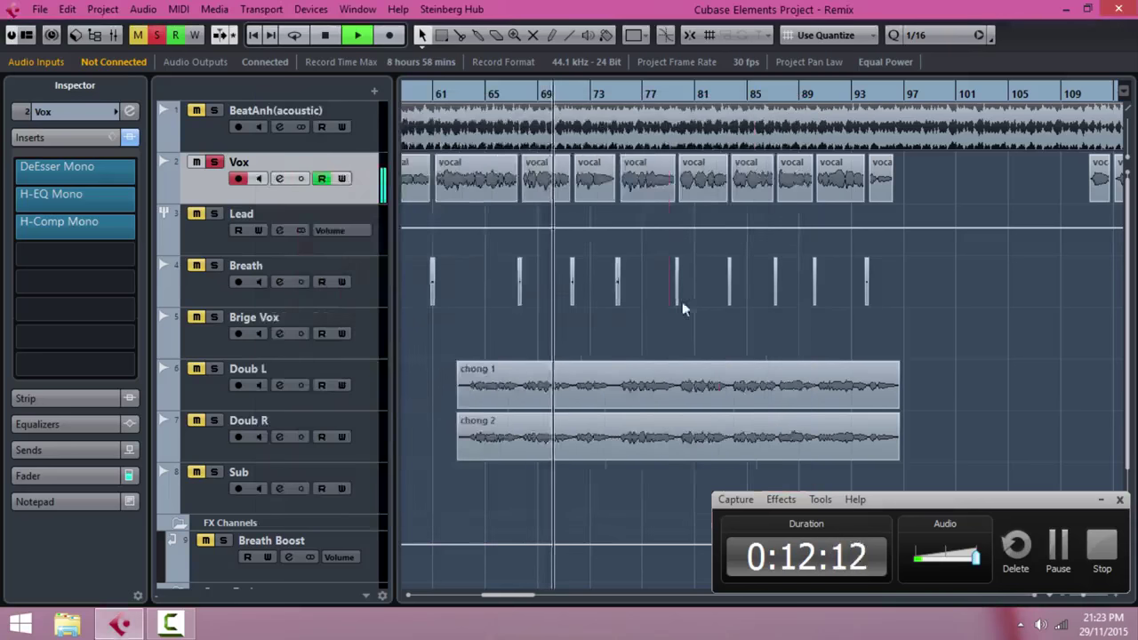
# Step: Reopen H-Comp on the Vox track, raise its threshold slightly further, close it and play the vocal with the inserts
pyautogui.press('space')
pyautogui.press('g')
pyautogui.press('h')
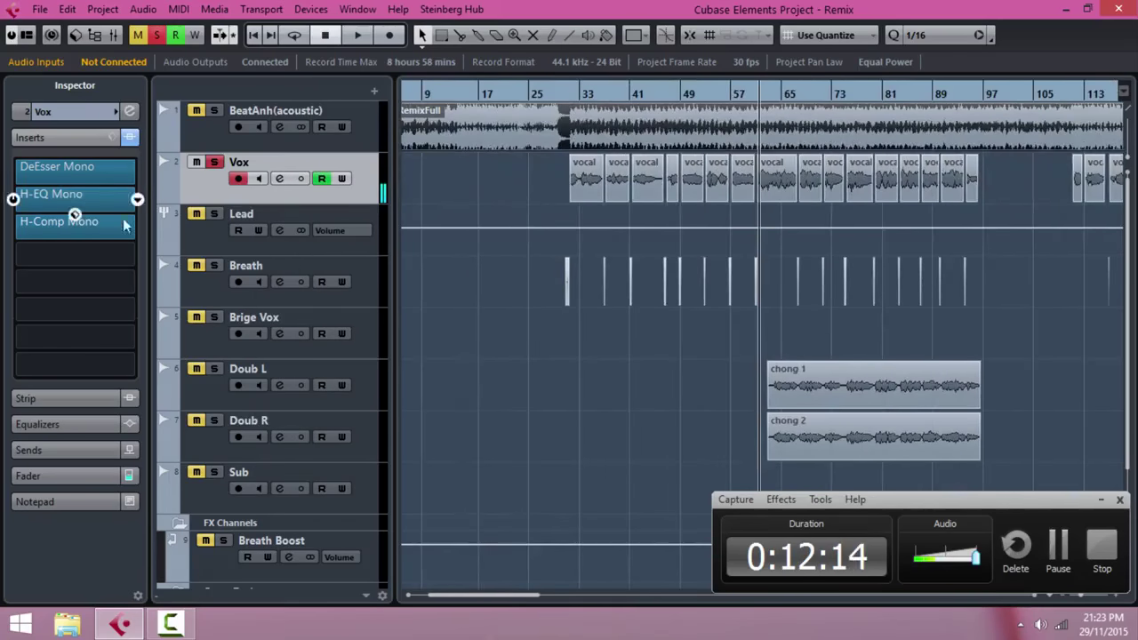
pyautogui.click(109, 231)
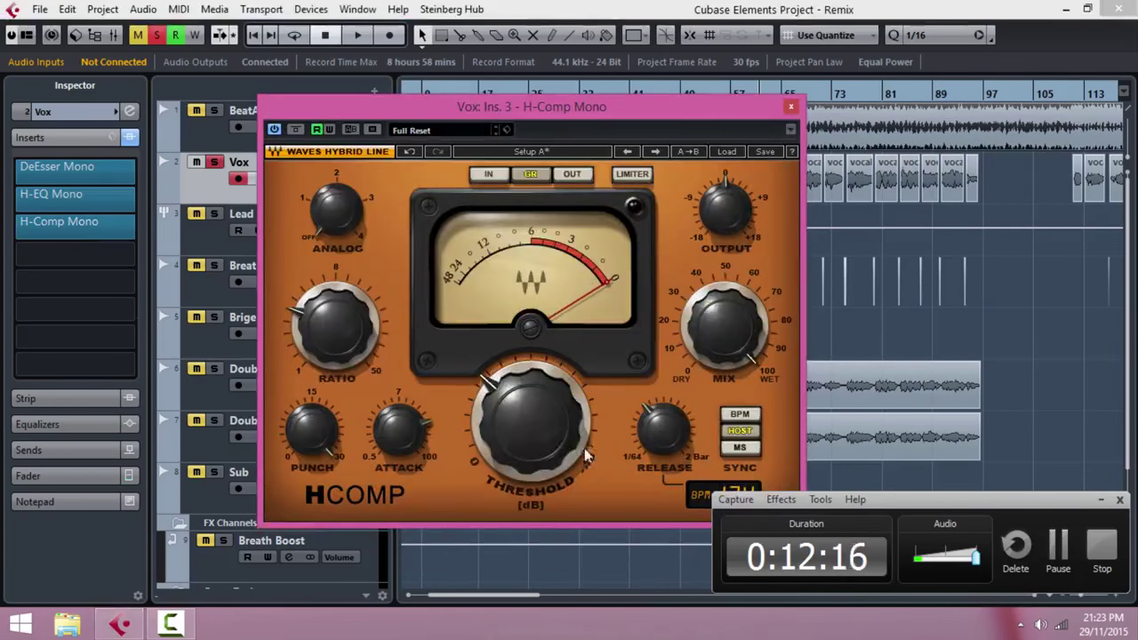
pyautogui.moveTo(553, 444)
pyautogui.press('space')
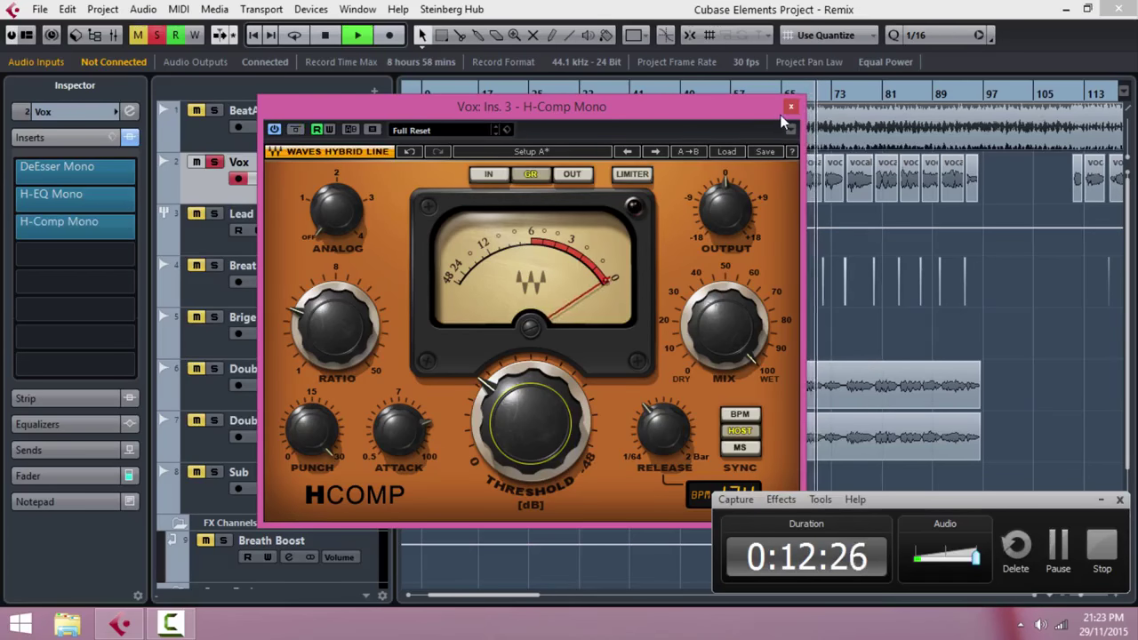
pyautogui.press('space')
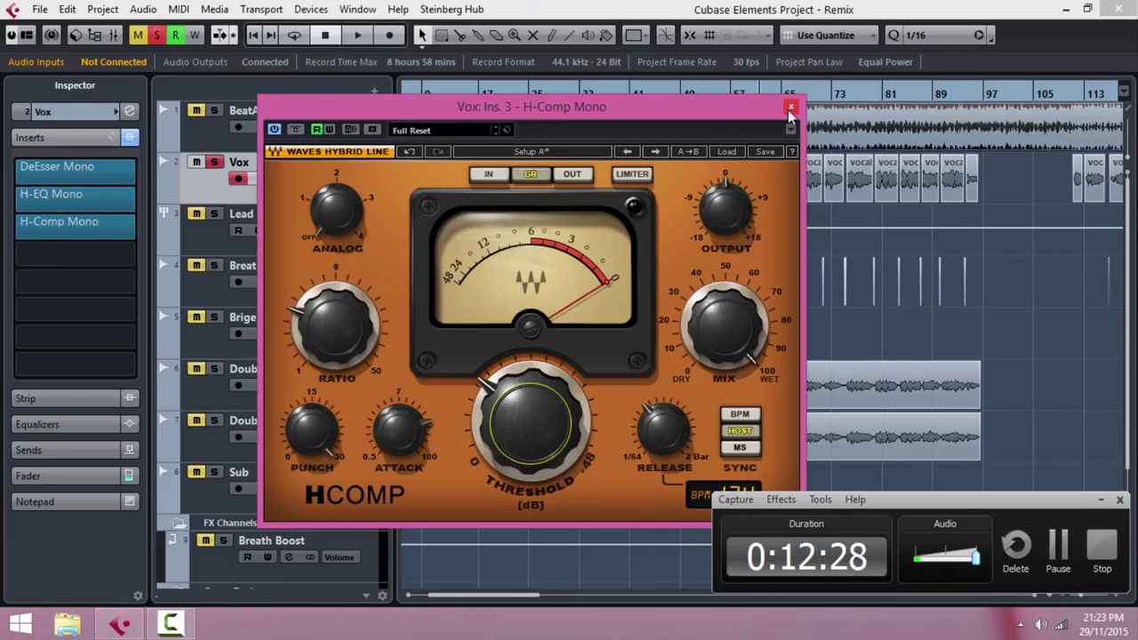
pyautogui.click(791, 108)
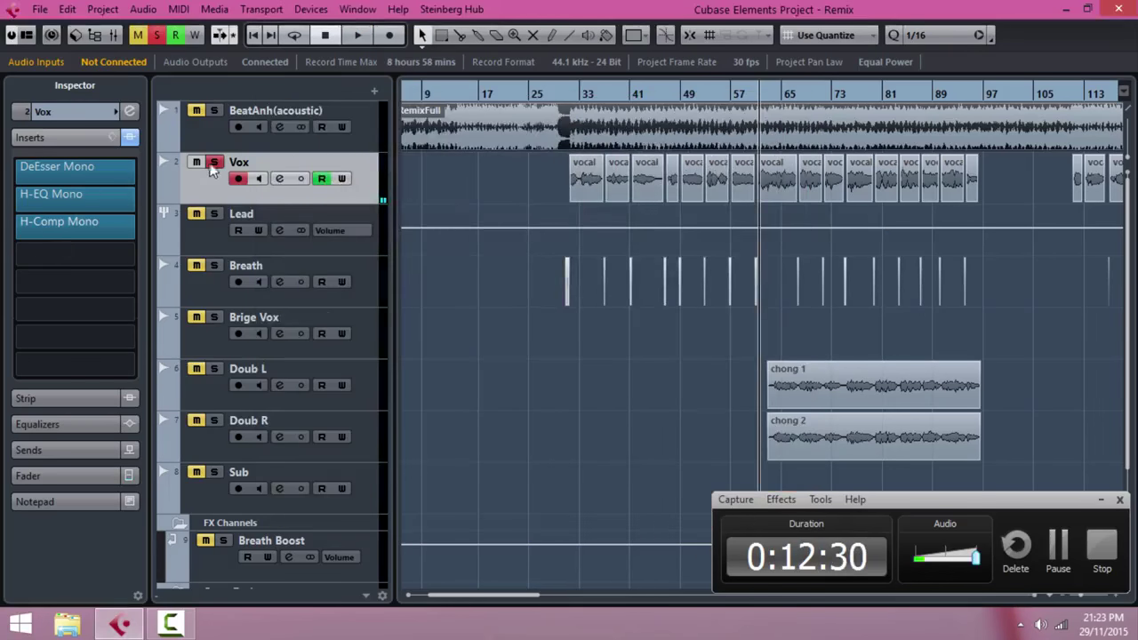
pyautogui.press('space')
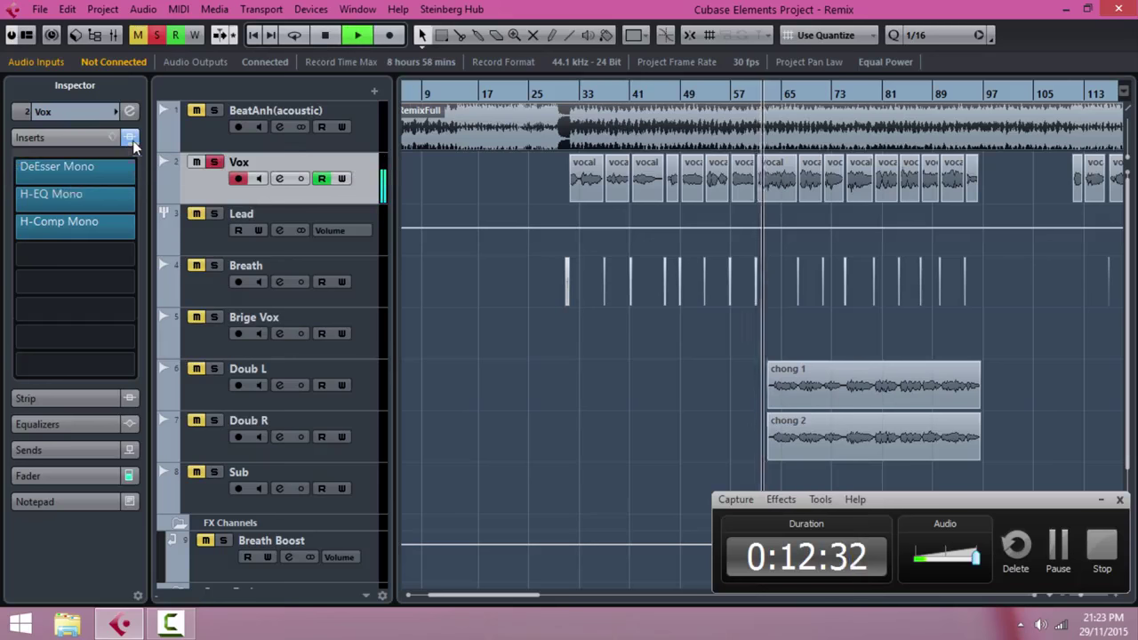
# Step: Compare the soloed Vox vocal with its whole insert chain bypassed and active, and stop playback
pyautogui.click(132, 140)
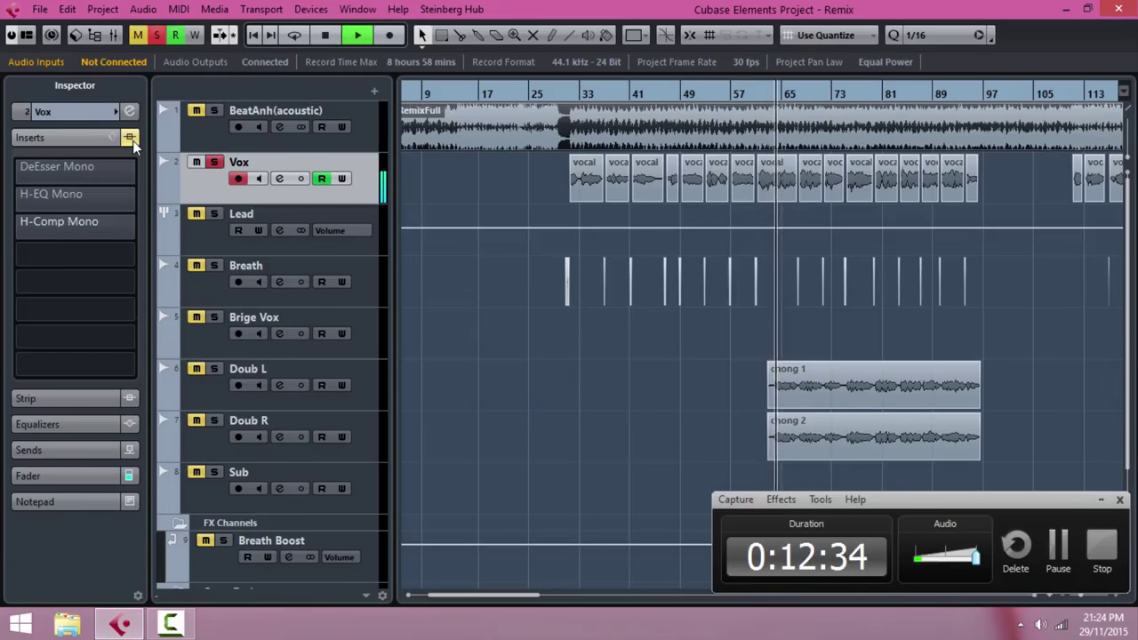
pyautogui.click(132, 140)
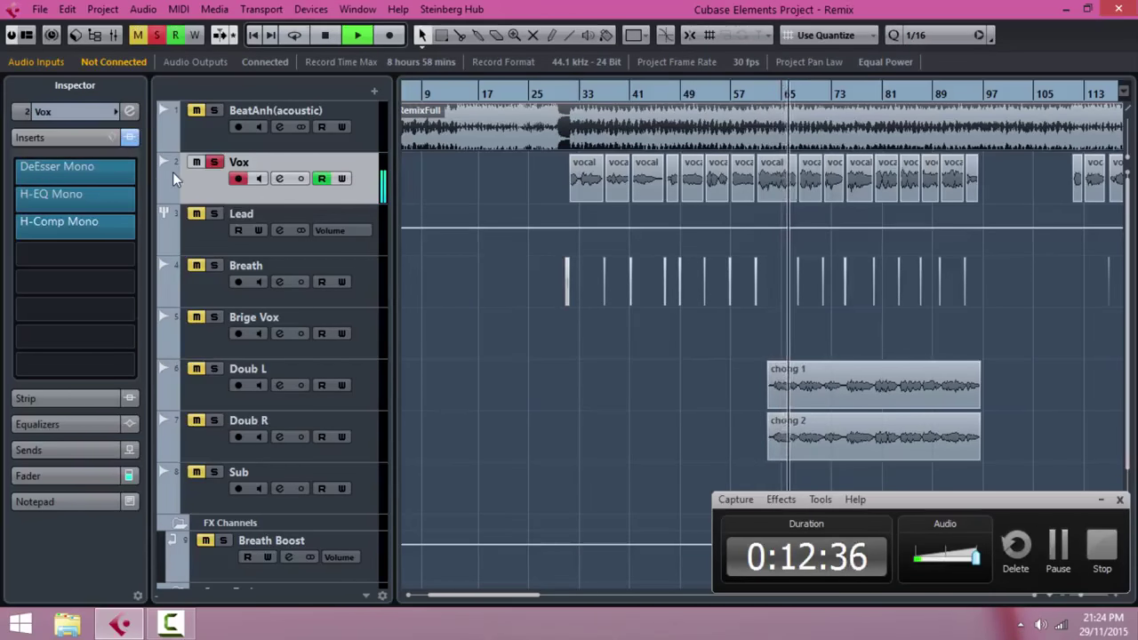
pyautogui.press('space')
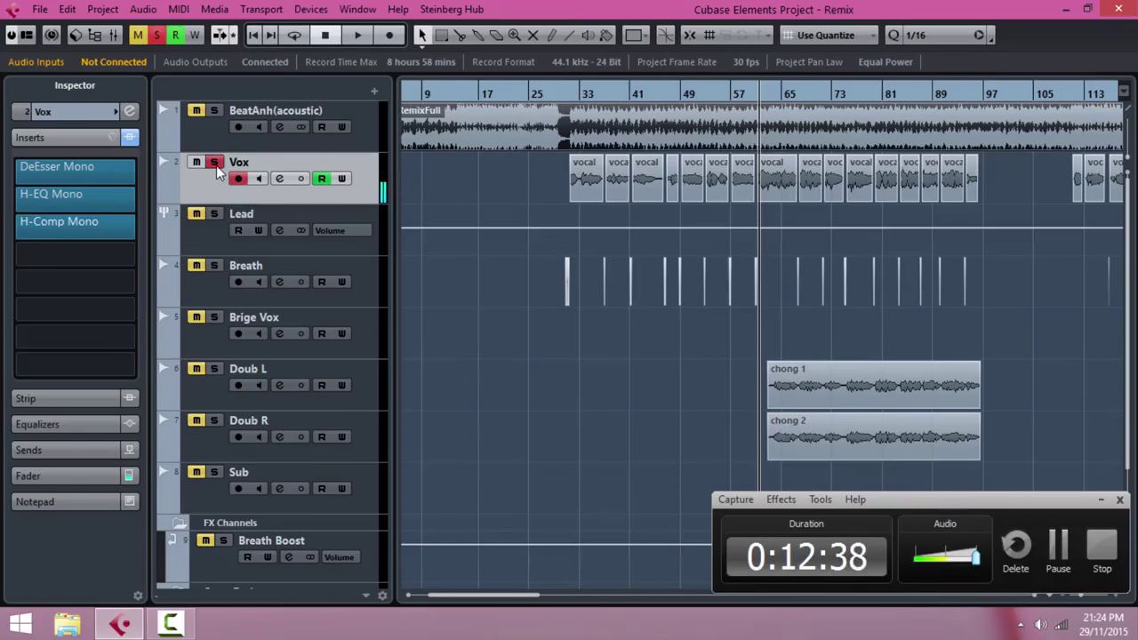
# Step: Unsolo the Vox track and play the full mix, comparing the Vox insert chain bypassed and active
pyautogui.click(214, 163)
pyautogui.press('space')
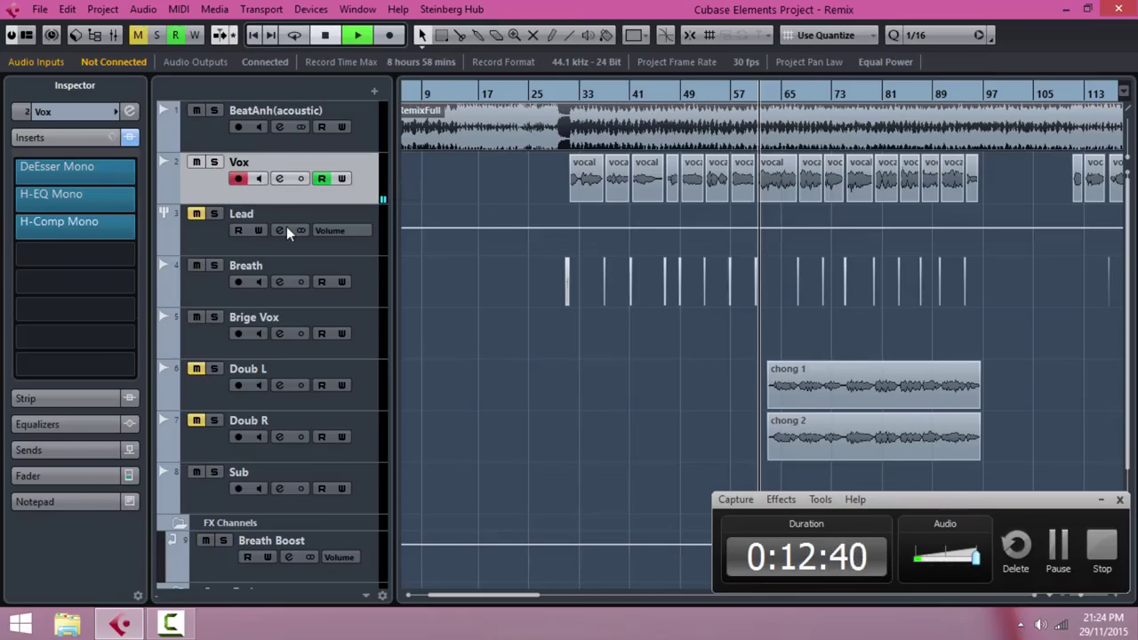
pyautogui.press('g')
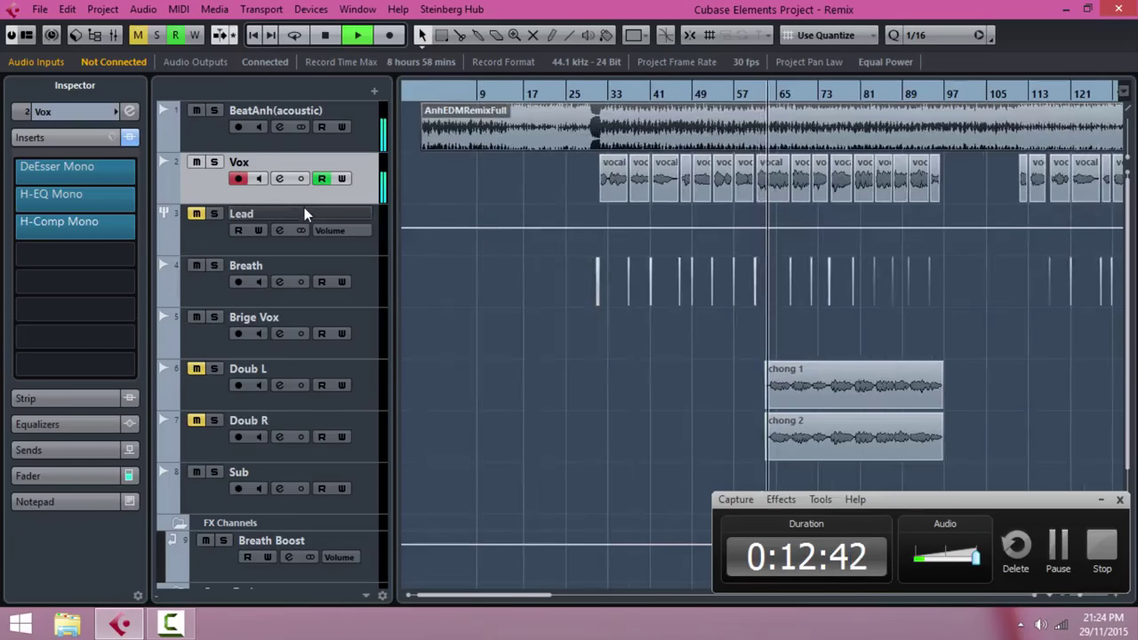
pyautogui.press('g')
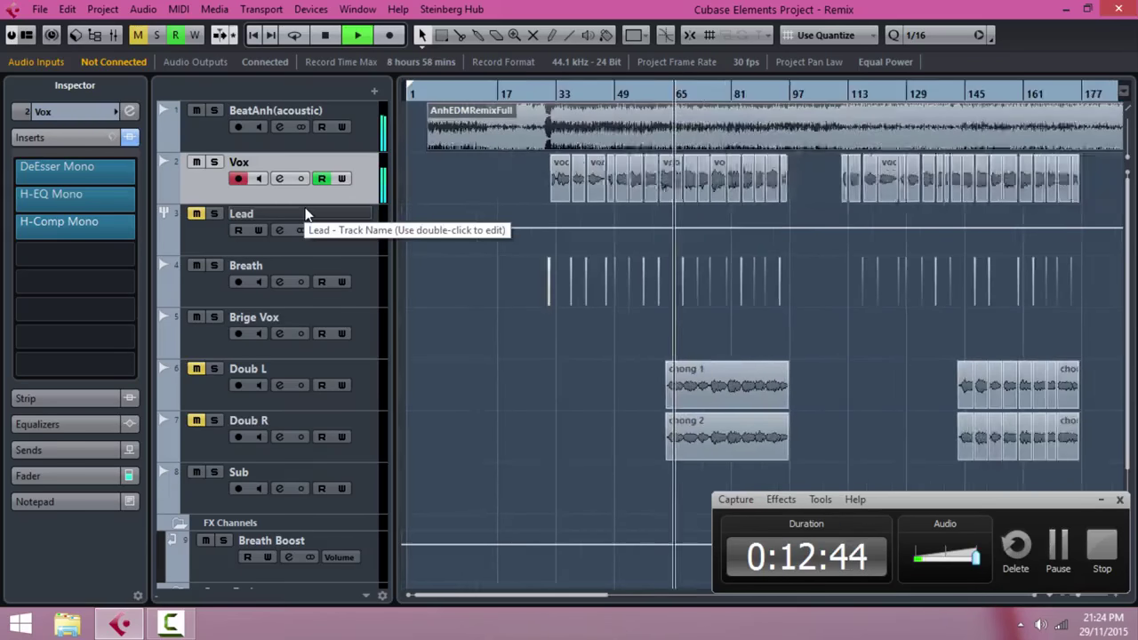
pyautogui.press('g')
pyautogui.press('g')
pyautogui.press('g')
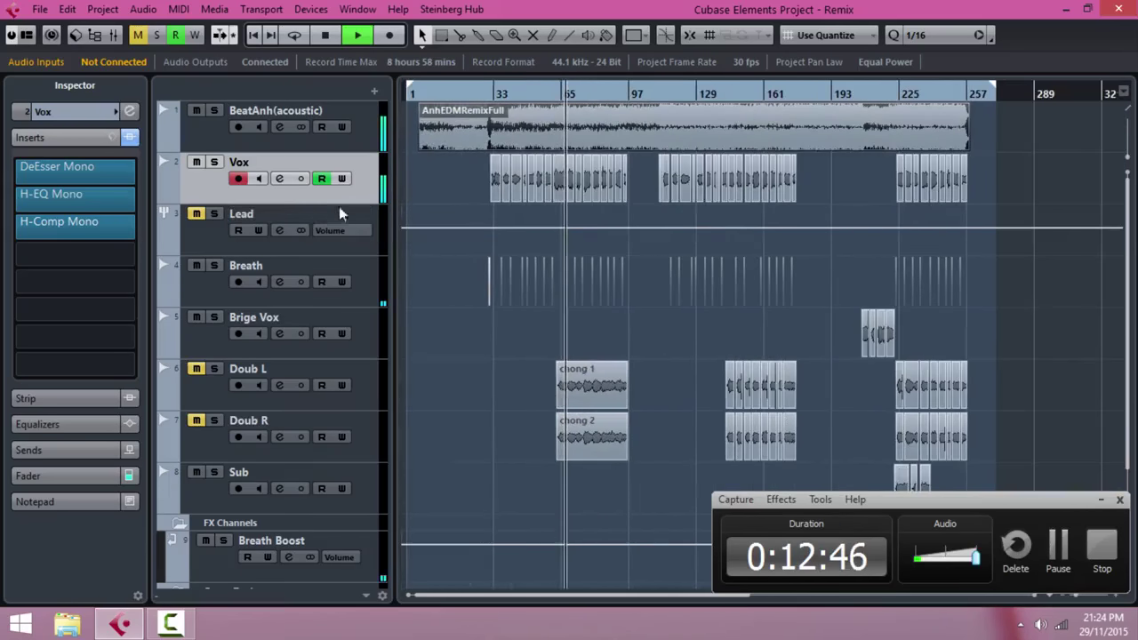
pyautogui.click(131, 138)
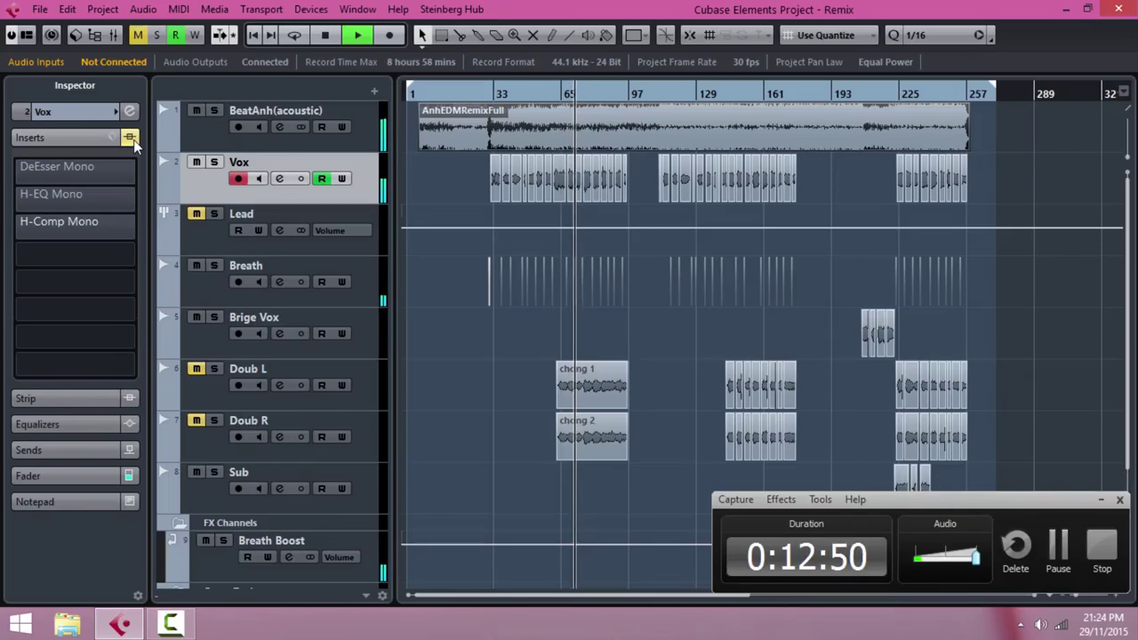
pyautogui.click(130, 137)
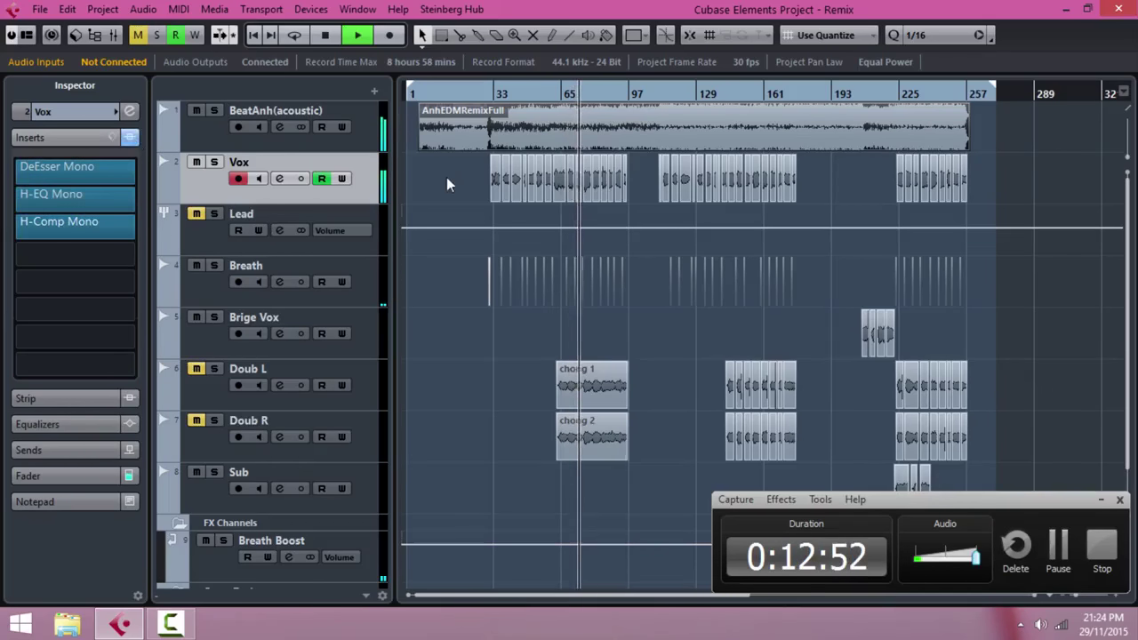
# Step: Review the H-EQ curve on the Vox track during playback, close the plug-in and stop playback
pyautogui.press('g')
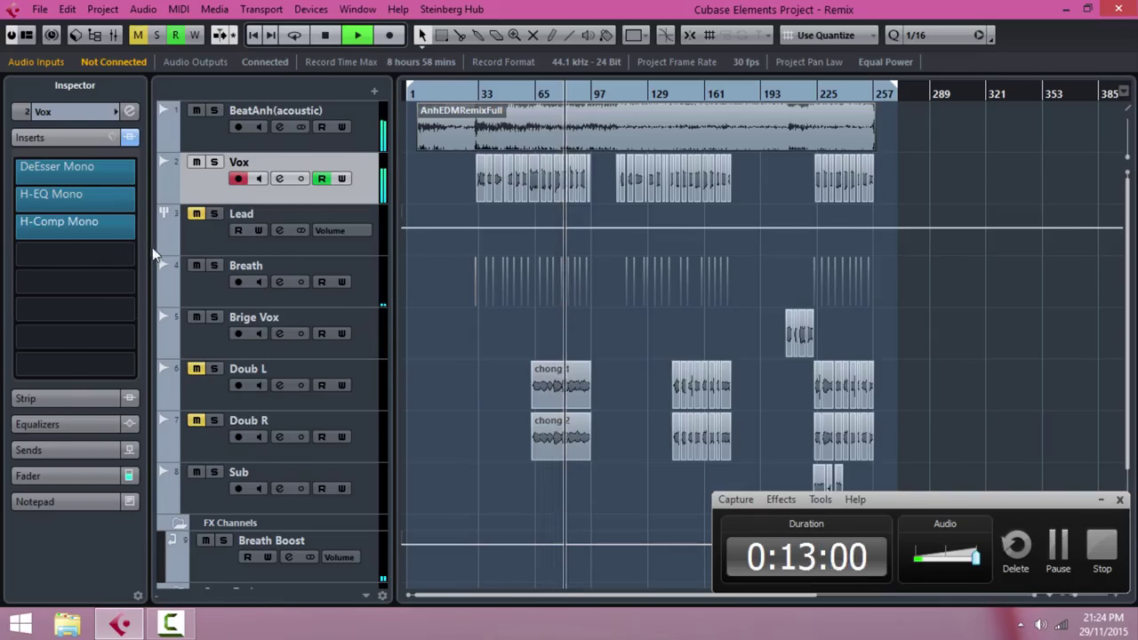
pyautogui.click(111, 204)
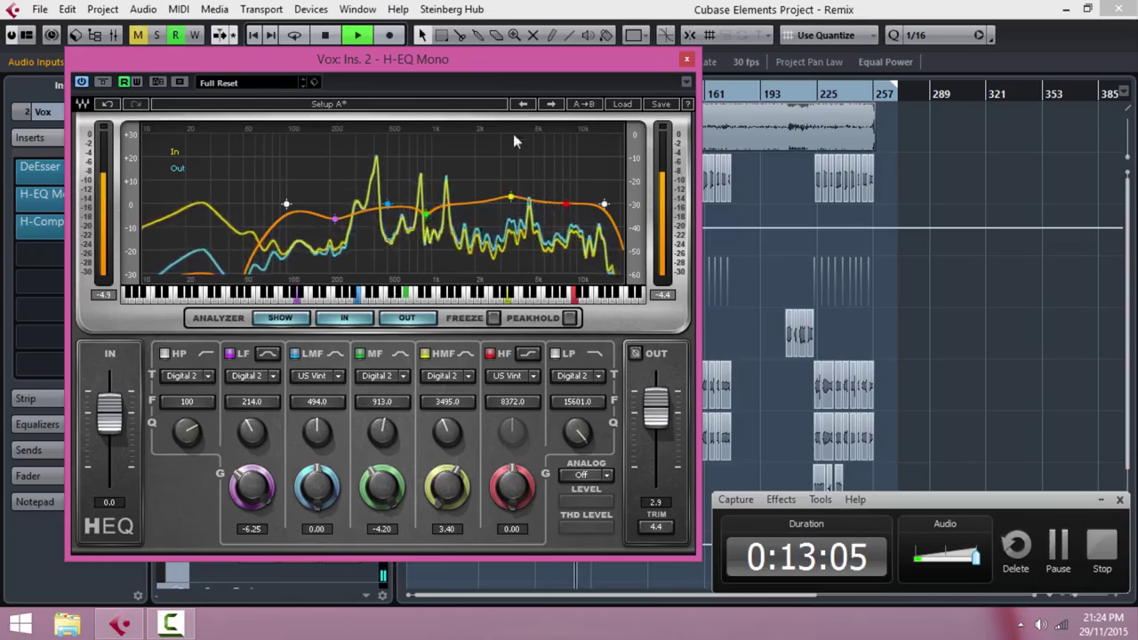
pyautogui.click(686, 59)
pyautogui.press('space')
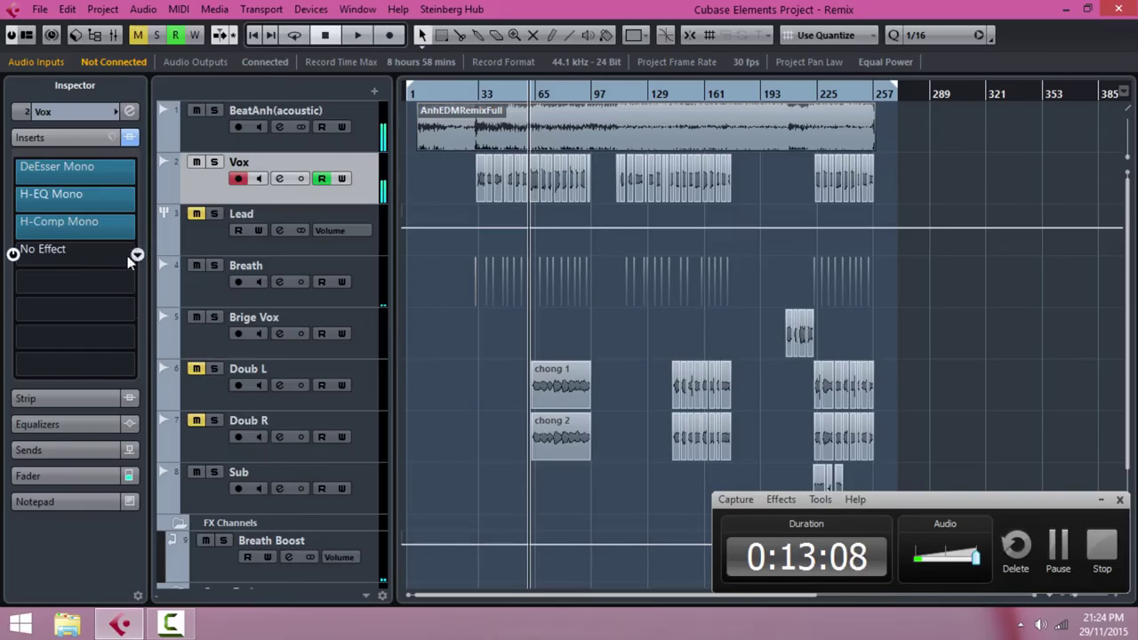
# Step: Add the Aphex Vintage Exciter Mono plug-in to the fourth insert slot of the Vox track
pyautogui.press('g')
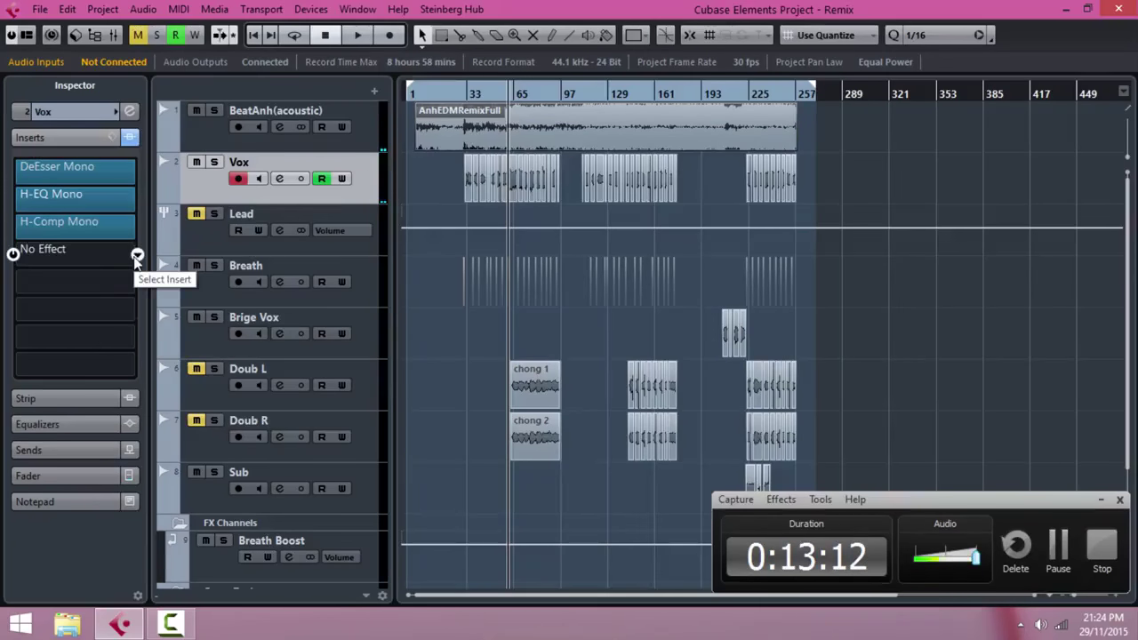
pyautogui.click(136, 256)
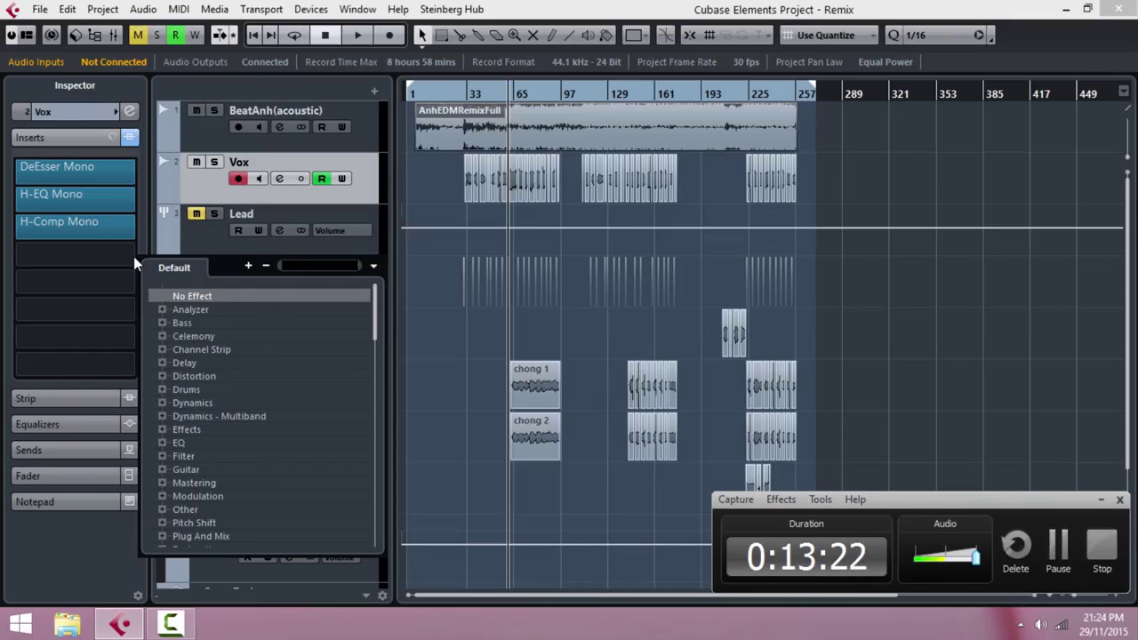
pyautogui.write('exx')
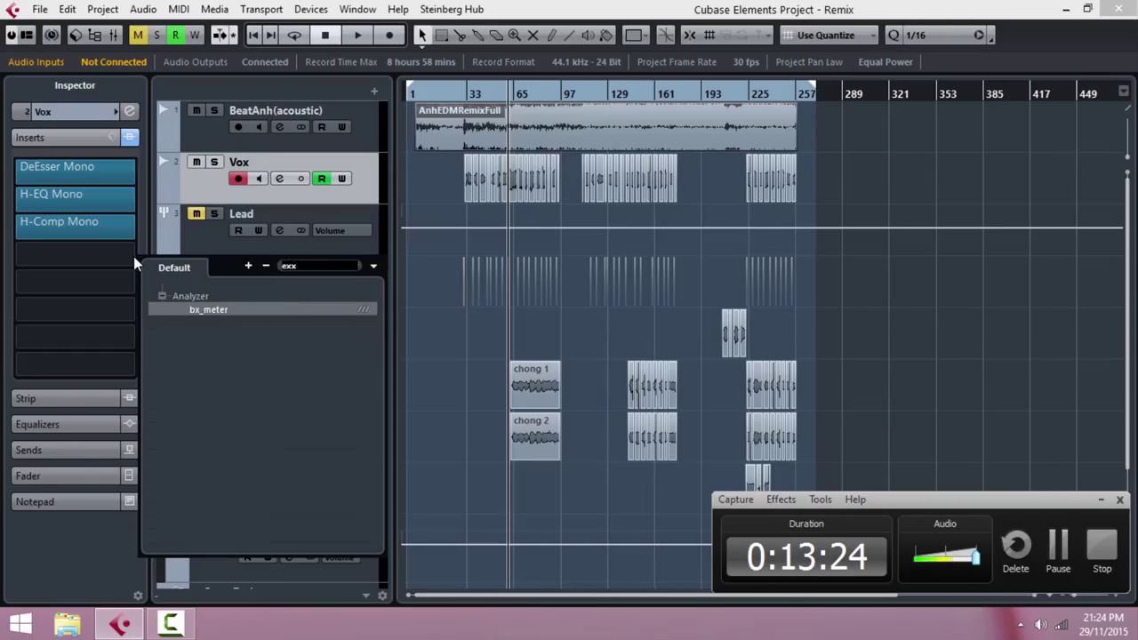
pyautogui.press('BackSpace')
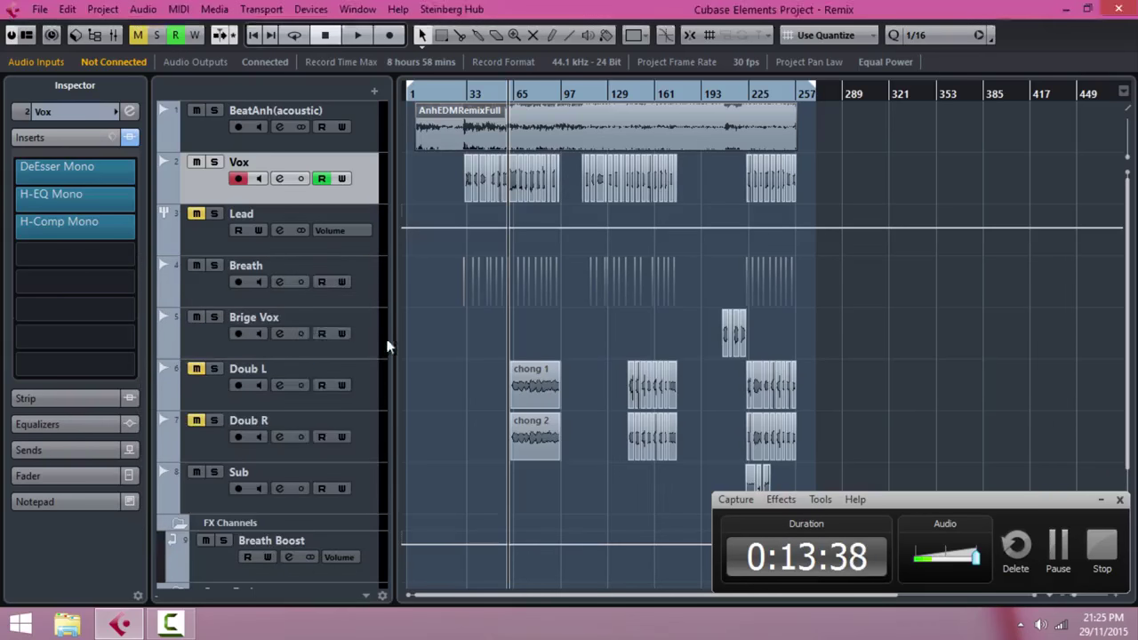
# Step: Set the exciter's AX Mix to about 3.96 while playing the mix
pyautogui.moveTo(628, 391); pyautogui.dragTo(676, 436)
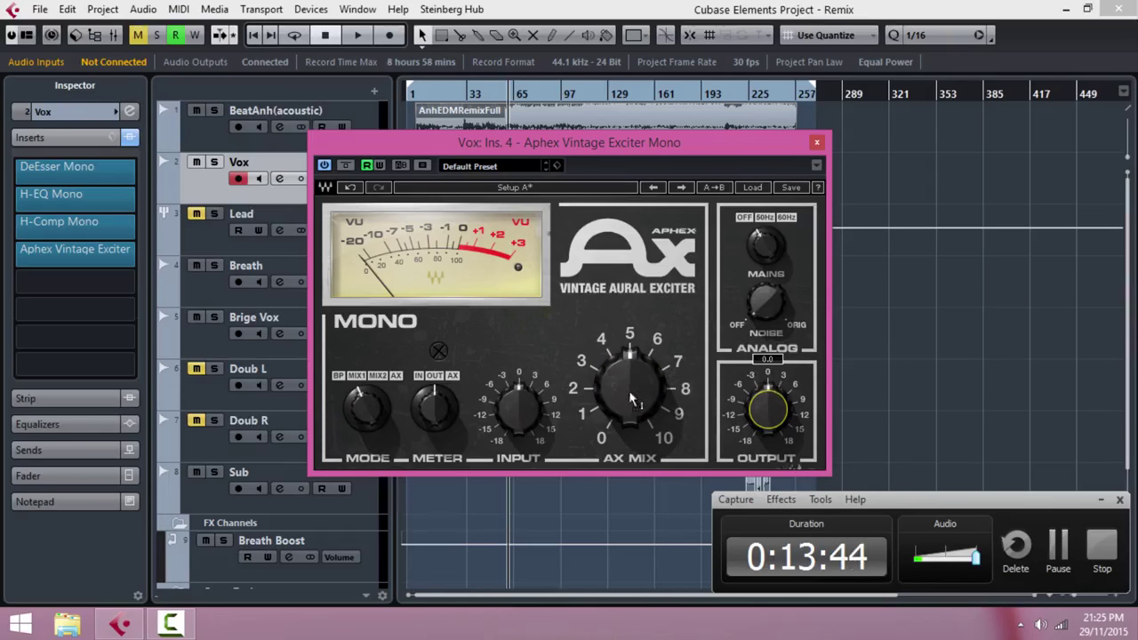
pyautogui.press('space')
pyautogui.moveTo(631, 400); pyautogui.dragTo(622, 389)
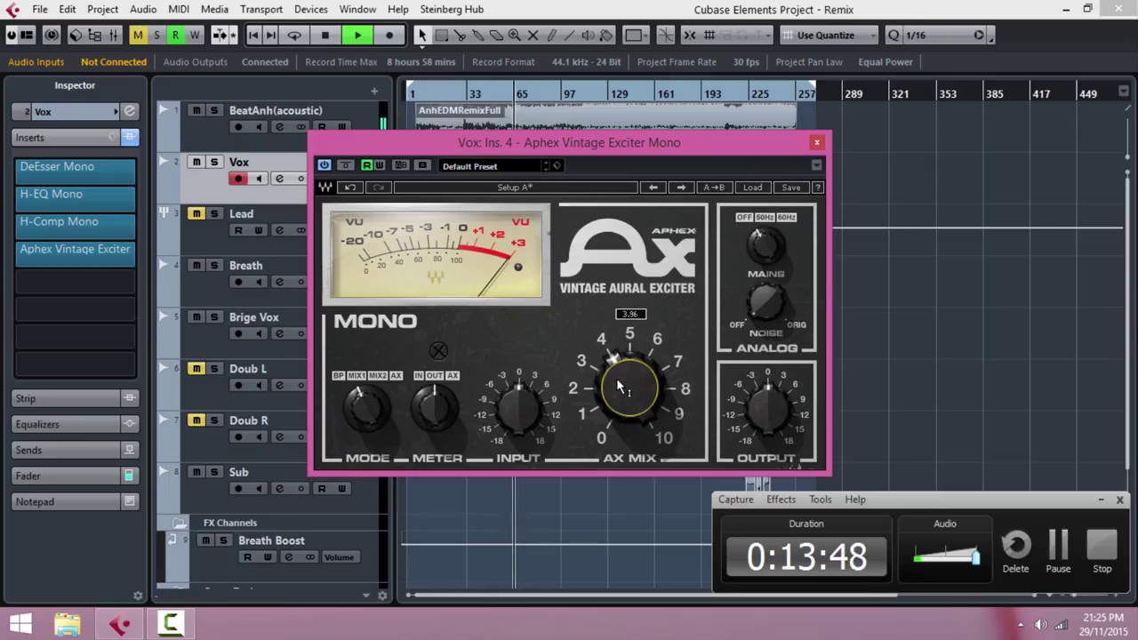
# Step: Solo the Vox track and compare the vocal with the Aphex exciter bypassed and active
pyautogui.click(345, 166)
pyautogui.click(214, 161)
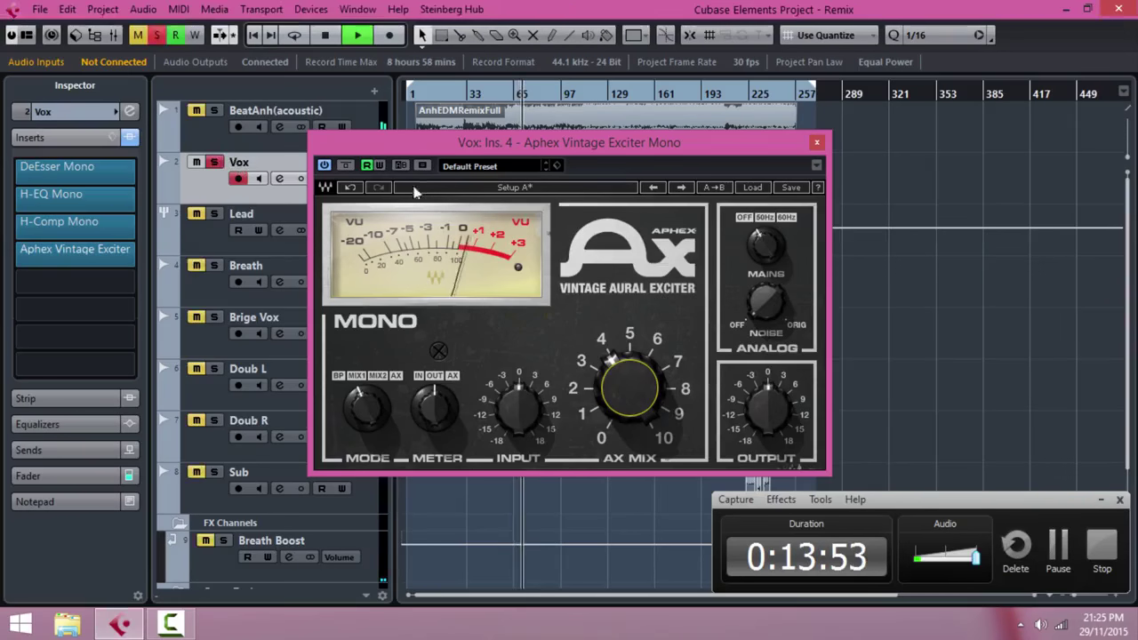
pyautogui.click(347, 166)
pyautogui.click(347, 167)
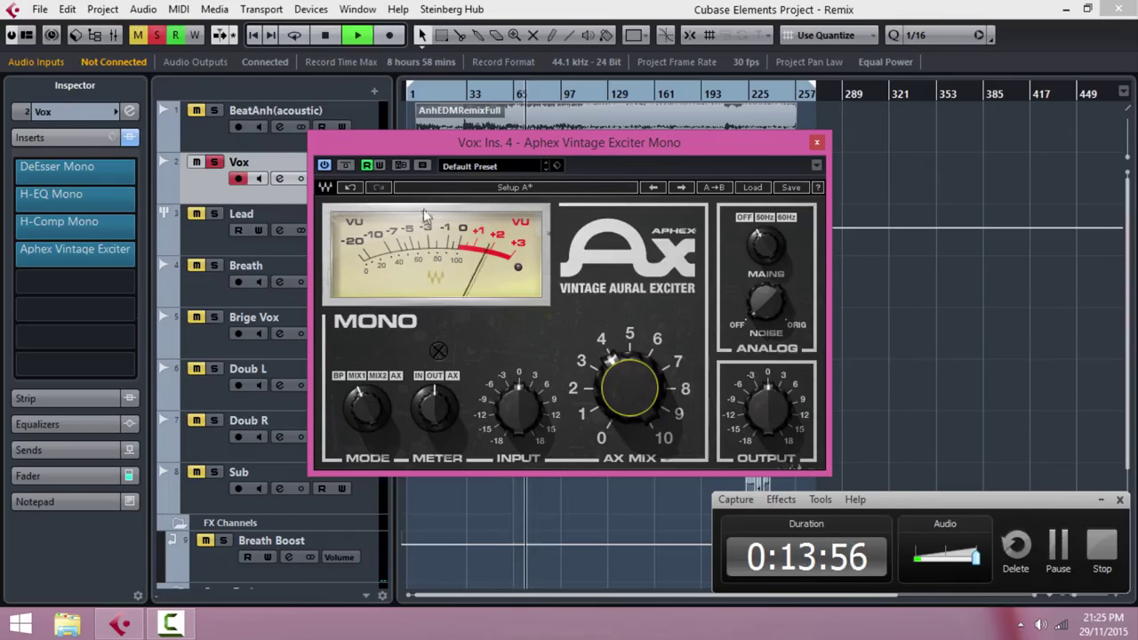
pyautogui.press('space')
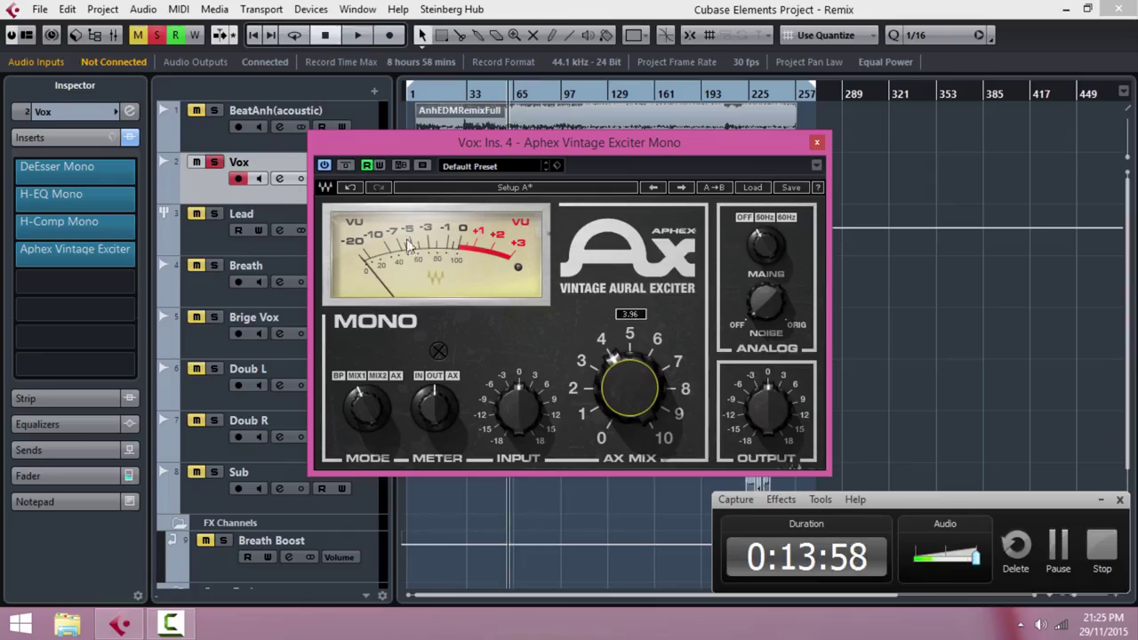
# Step: Replay the soloed vocal passage just before bar 65, toggling the exciter's bypass repeatedly, and close the exciter
pyautogui.press('space')
pyautogui.click(347, 168)
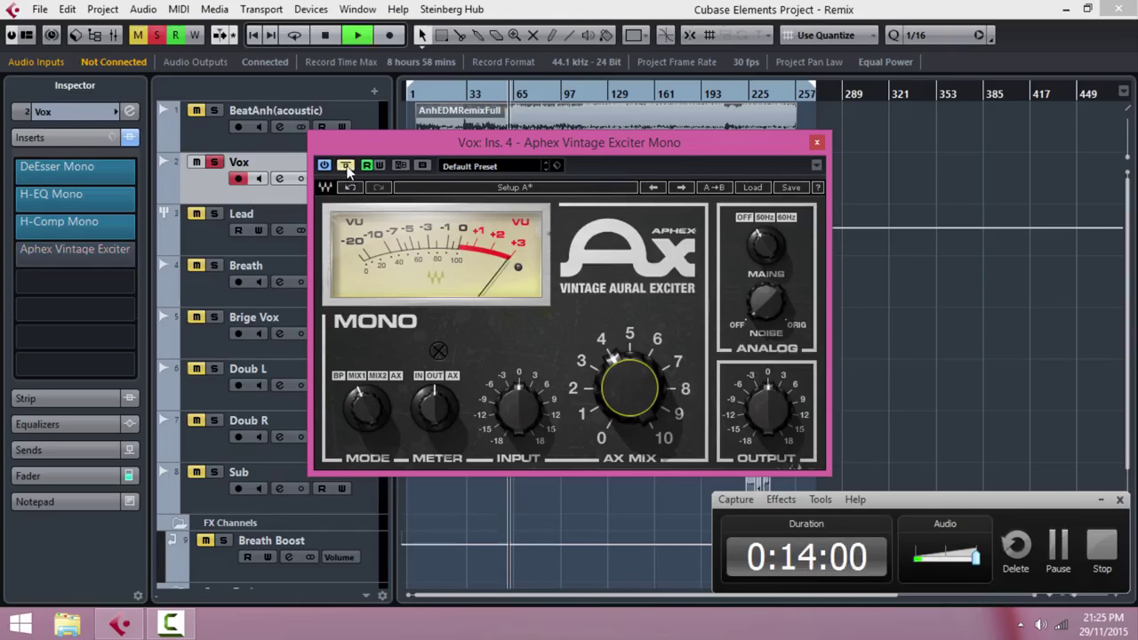
pyautogui.click(346, 168)
pyautogui.click(347, 166)
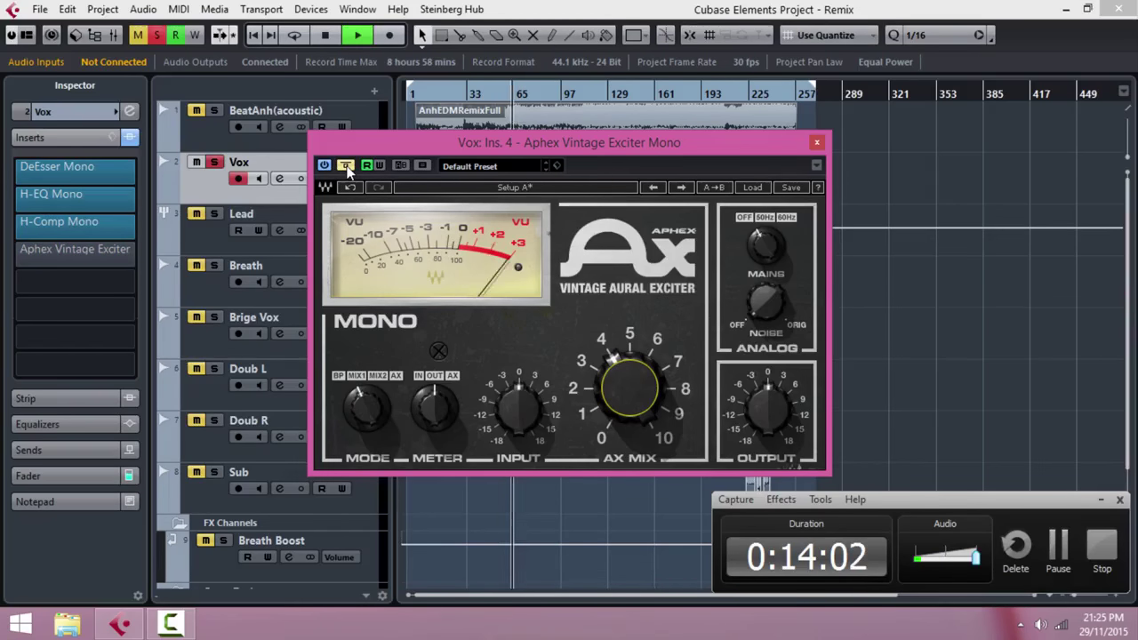
pyautogui.click(347, 168)
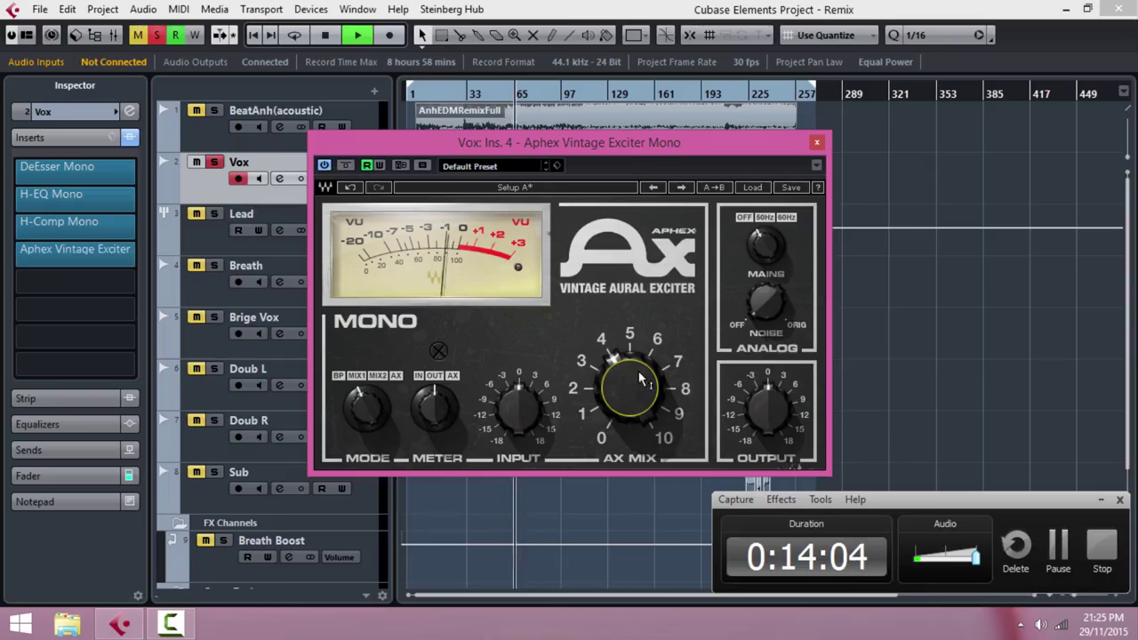
pyautogui.press('space')
pyautogui.moveTo(754, 291)
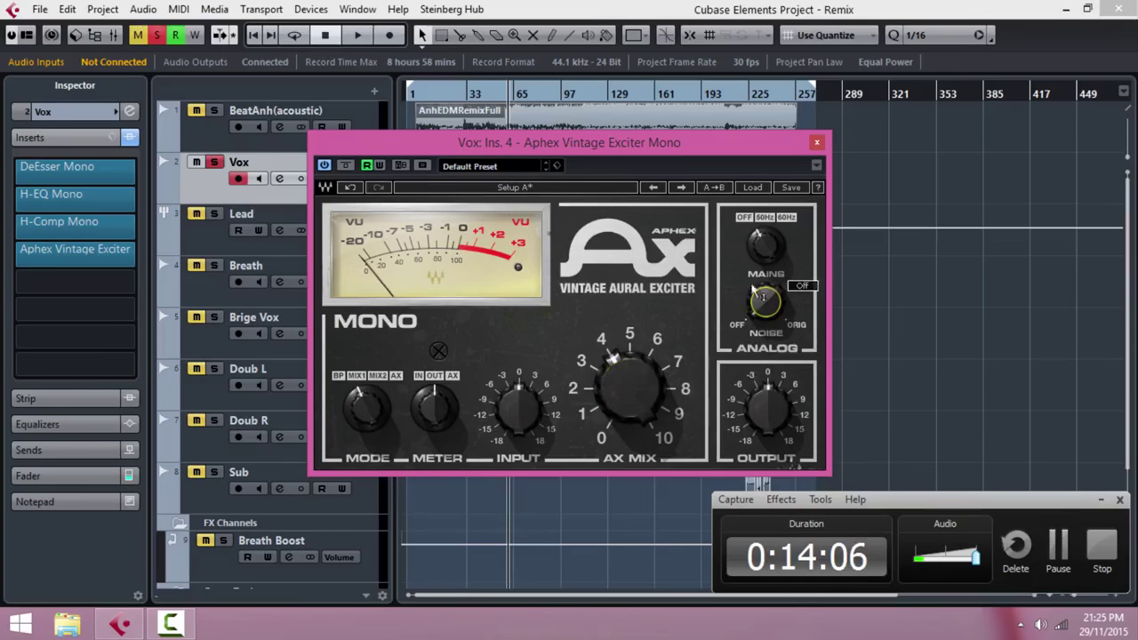
pyautogui.click(819, 144)
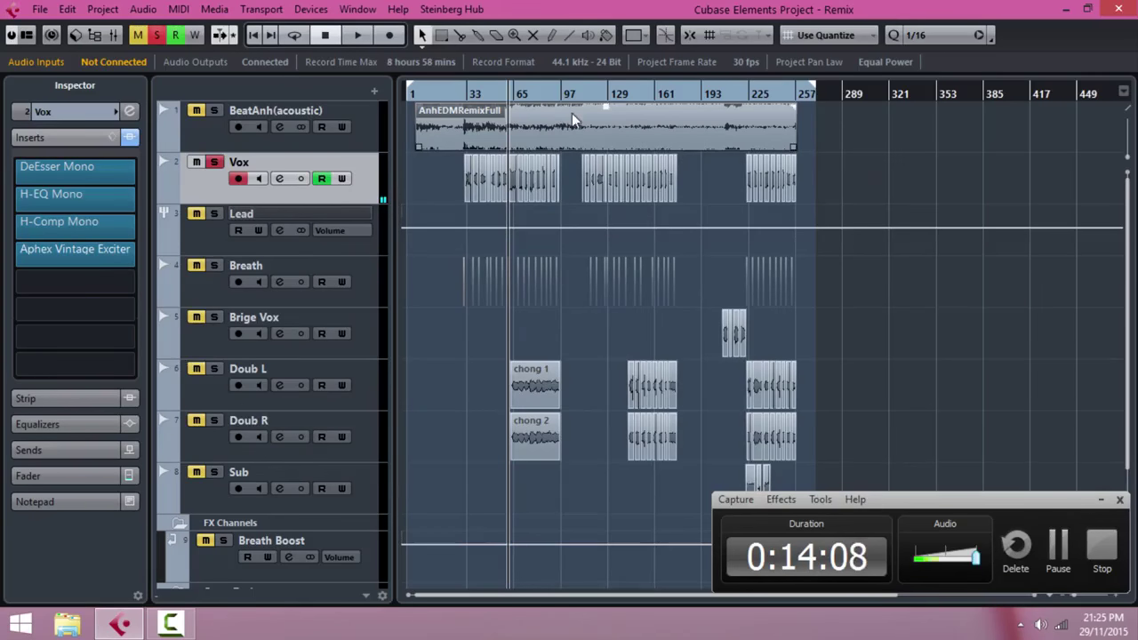
# Step: Add a second DeEsser Mono in the fifth Vox insert slot, set its threshold to about -24.2 during playback, and close it
pyautogui.press('space')
pyautogui.press('h')
pyautogui.press('h')
pyautogui.press('h')
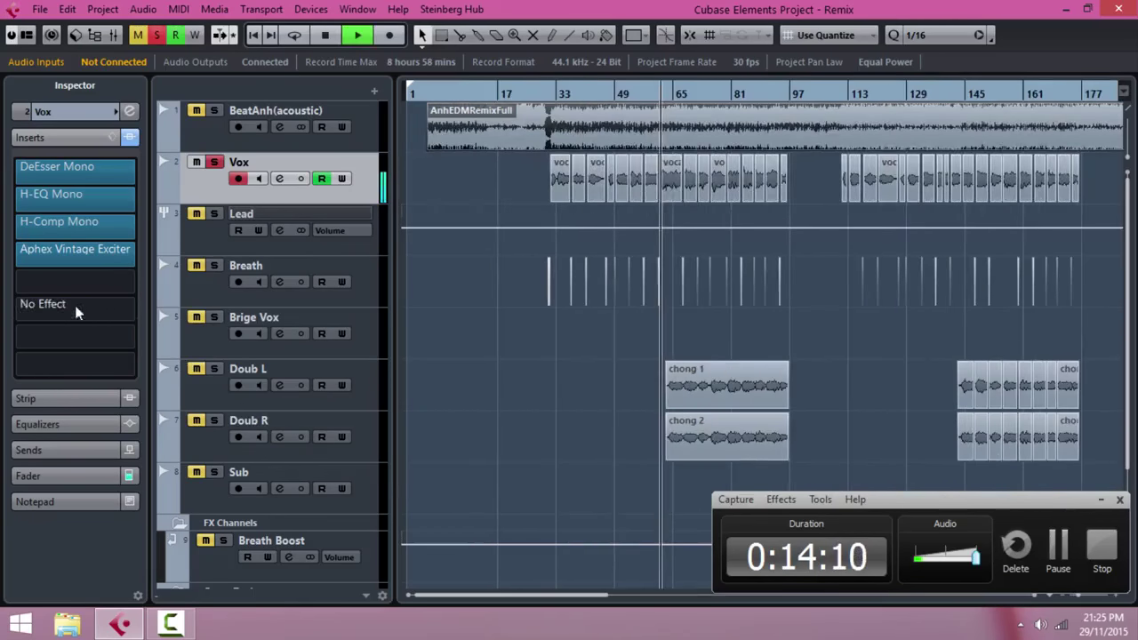
pyautogui.press('h')
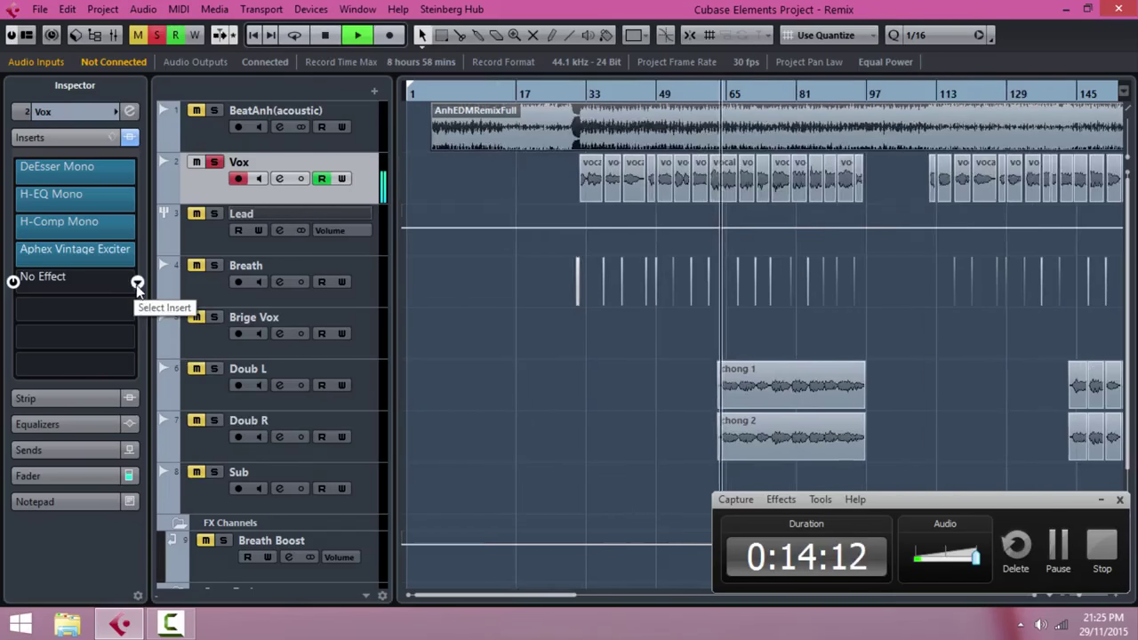
pyautogui.click(136, 283)
pyautogui.write('deee')
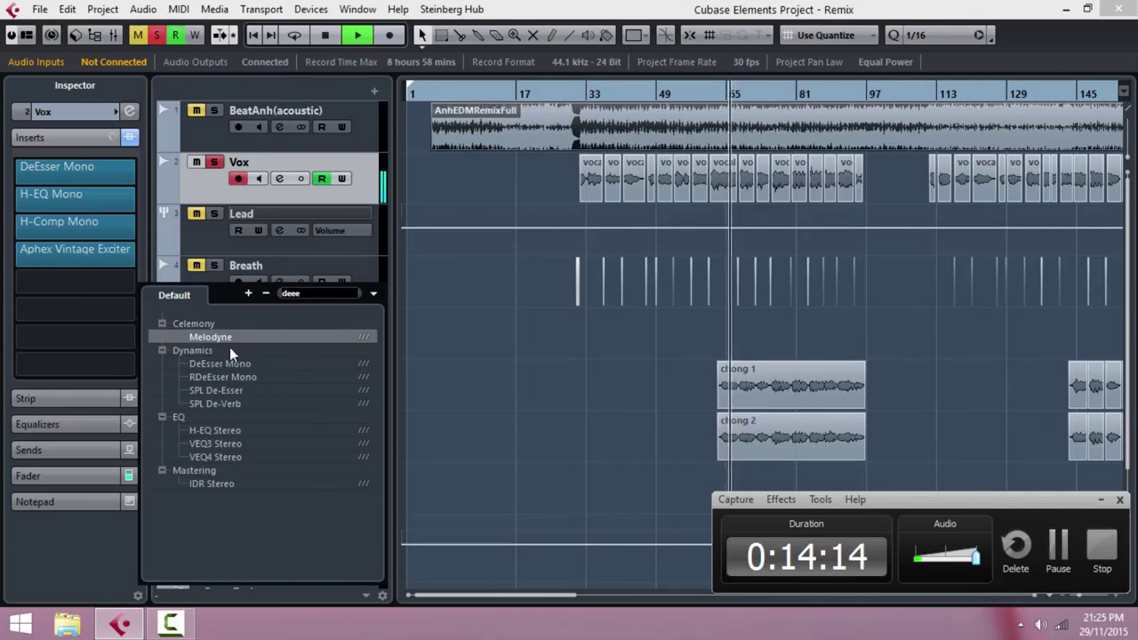
pyautogui.click(238, 337)
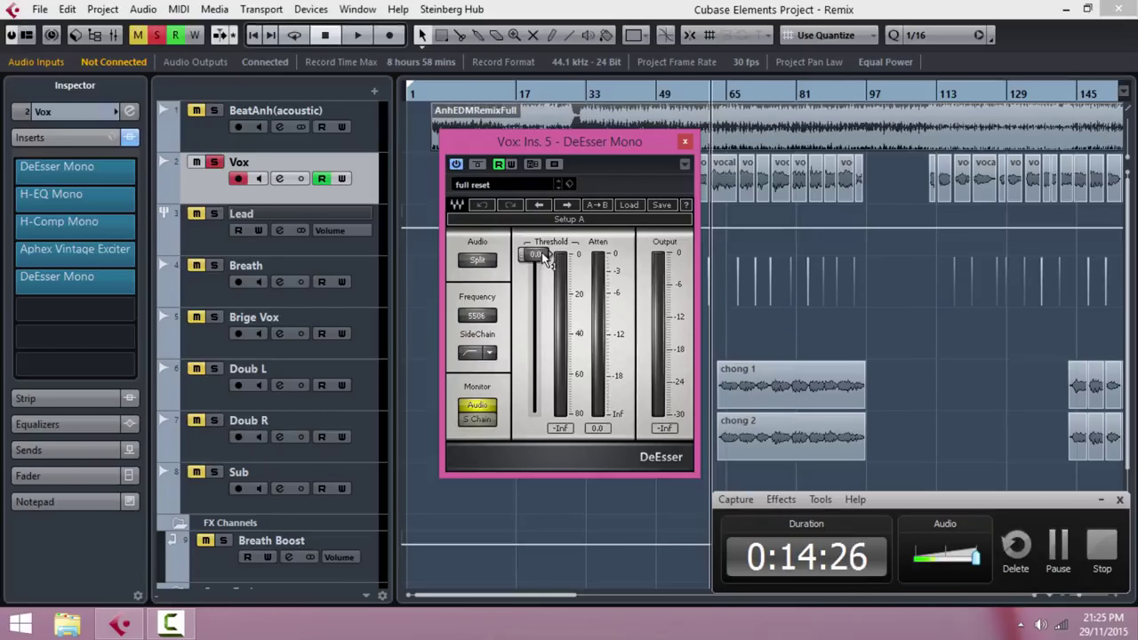
pyautogui.moveTo(541, 256); pyautogui.dragTo(557, 382)
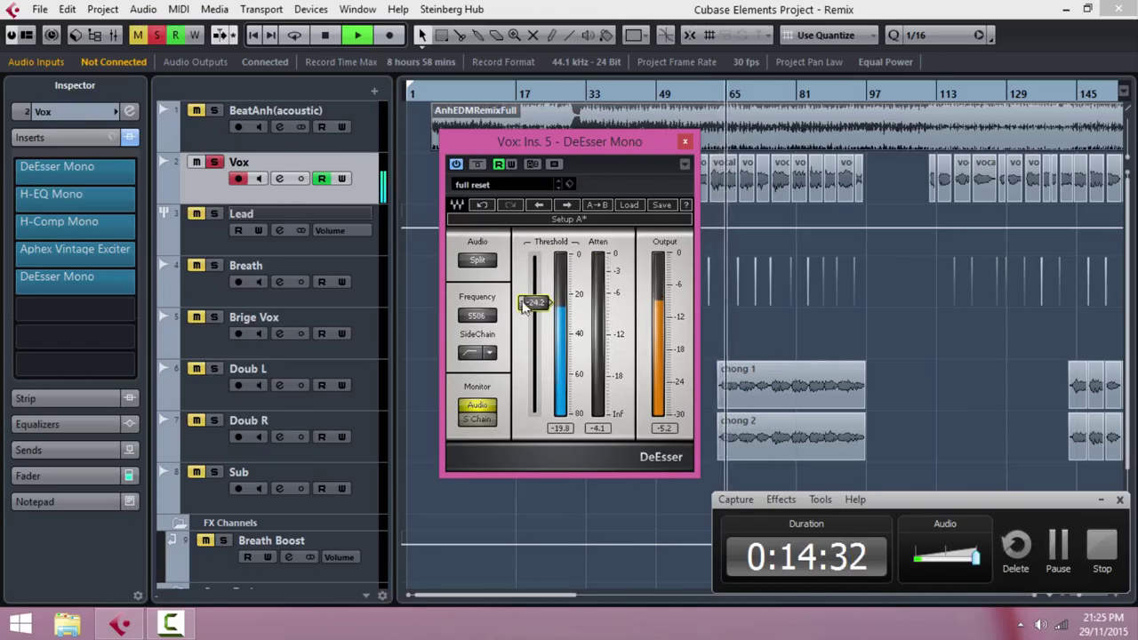
pyautogui.click(685, 143)
# Step: Unsolo the Vox track and compare the five-plug-in insert chain bypassed and active against the full mix
pyautogui.click(215, 163)
pyautogui.press('g')
pyautogui.press('g')
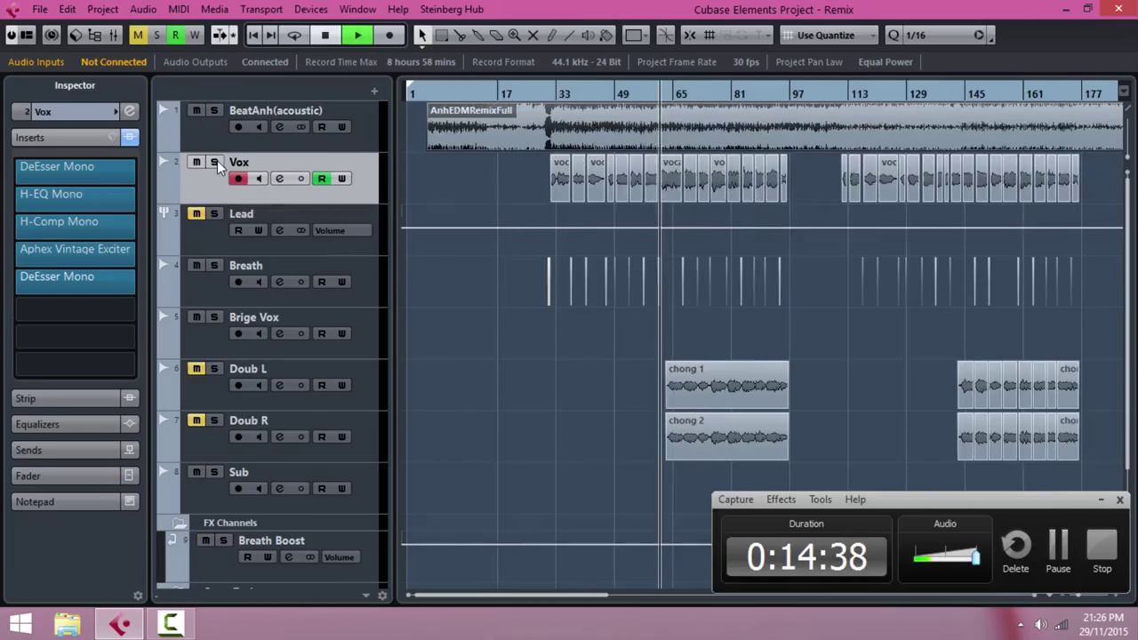
pyautogui.press('g')
pyautogui.press('g')
pyautogui.press('g')
pyautogui.press('g')
pyautogui.press('g')
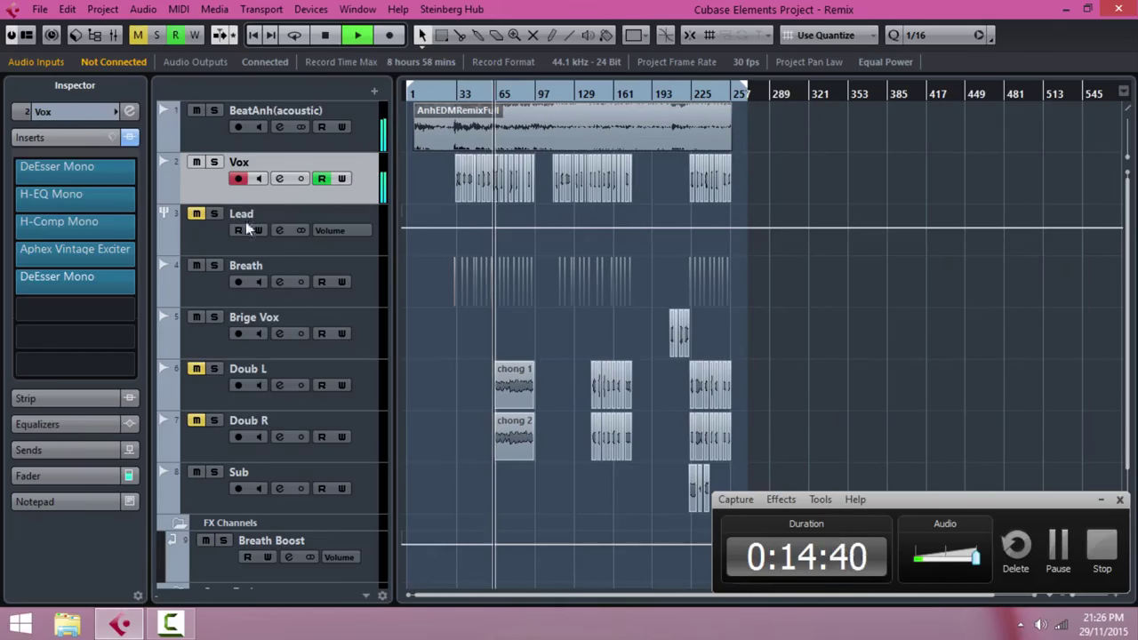
pyautogui.click(130, 138)
pyautogui.click(130, 138)
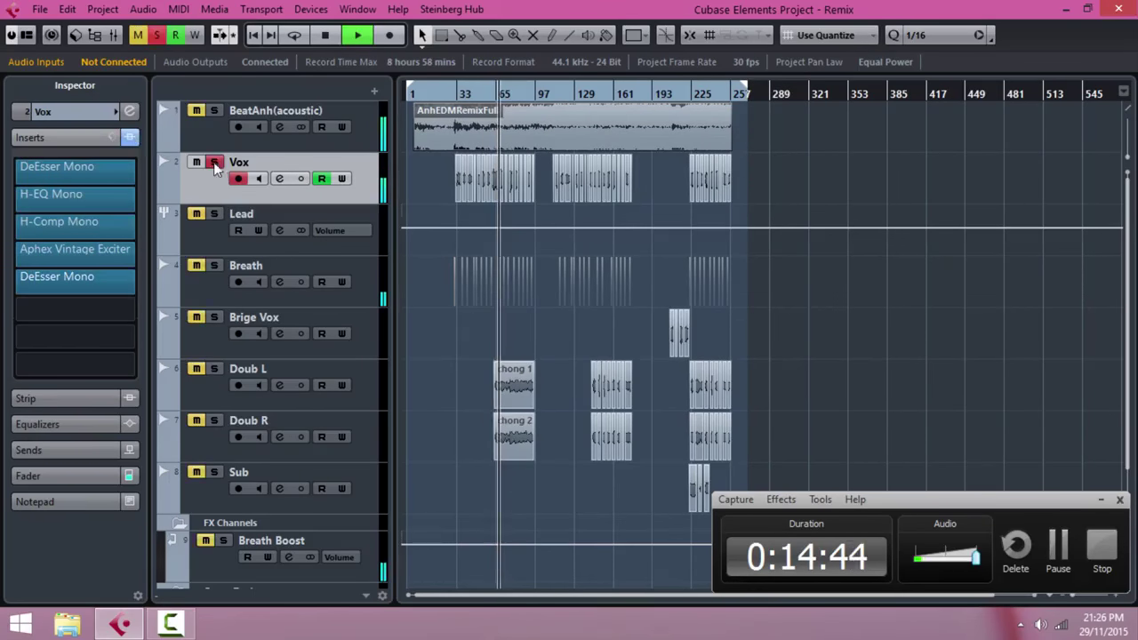
# Step: Solo the Vox track and compare the vocal alone with all five inserts bypassed and active
pyautogui.click(216, 162)
pyautogui.click(129, 138)
pyautogui.click(130, 137)
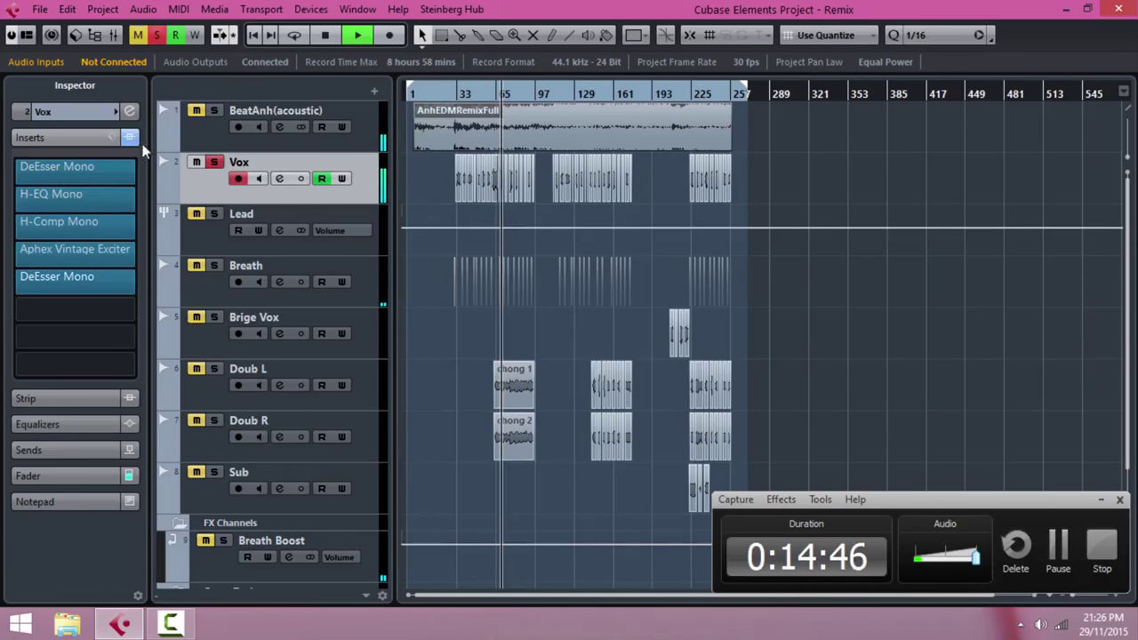
# Step: Unsolo the Vox track, lower its fader to -1.00 against the full mix during playback, and close the mixer
pyautogui.click(214, 163)
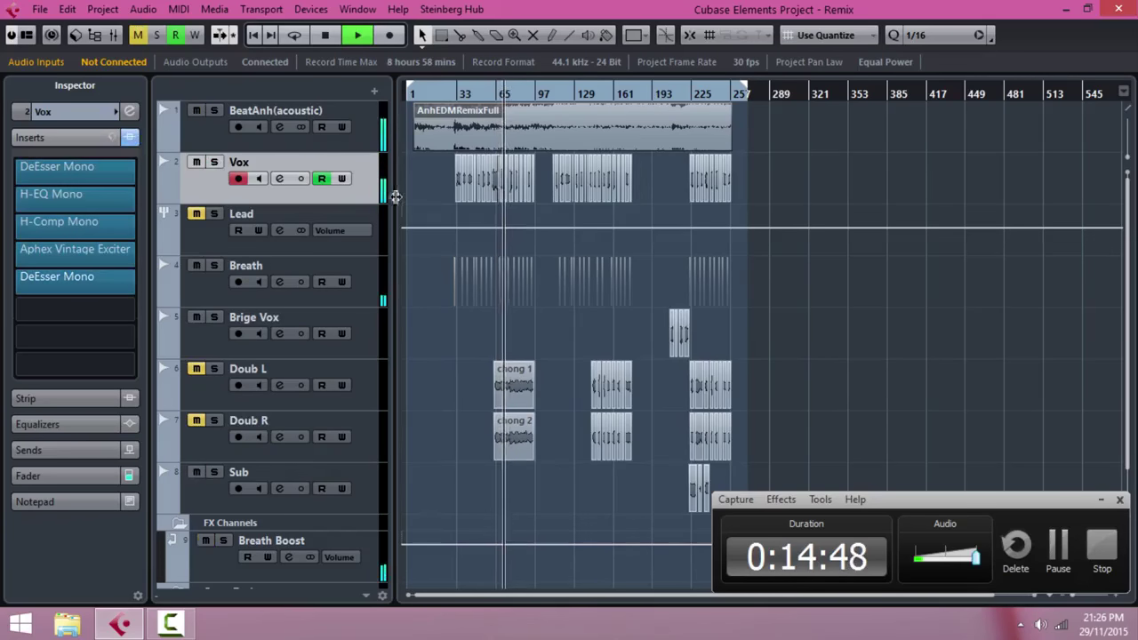
pyautogui.press('g')
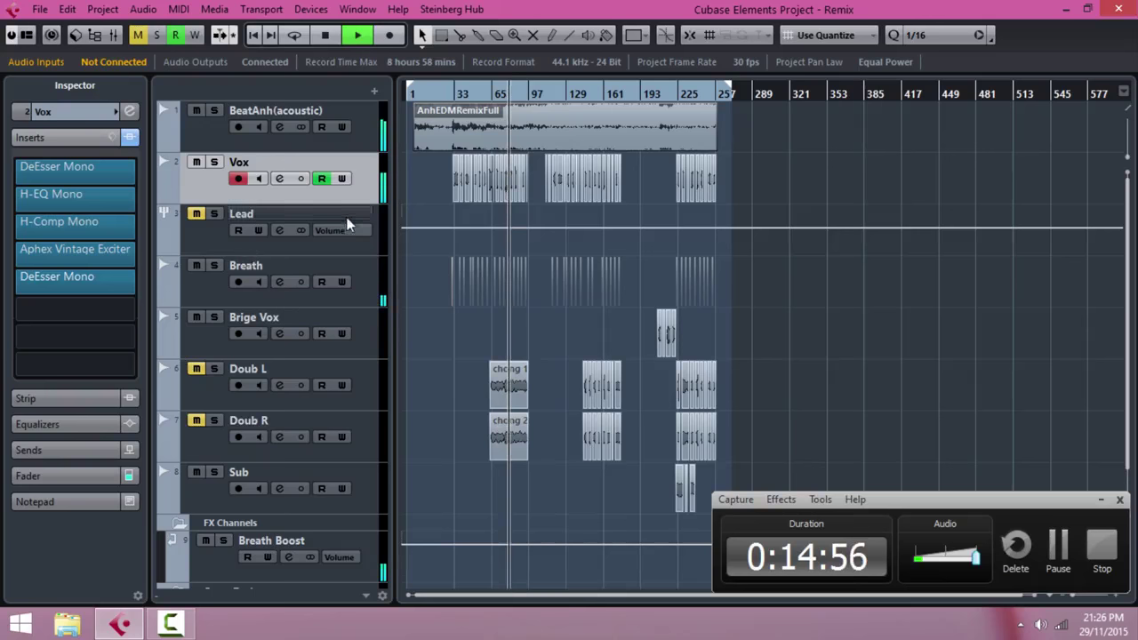
pyautogui.click(113, 37)
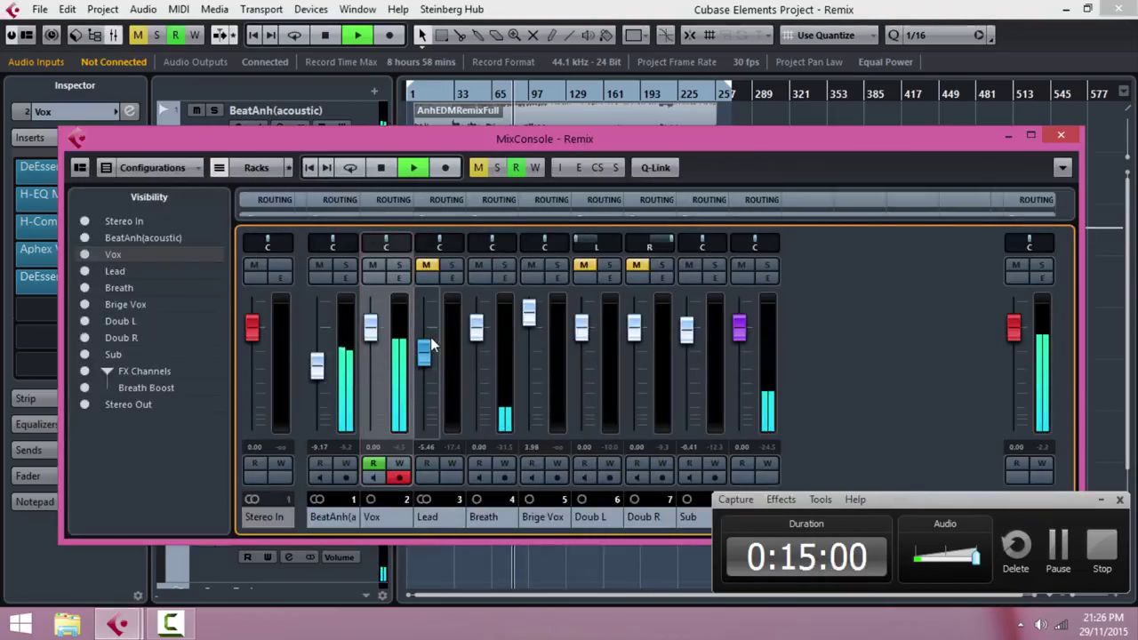
pyautogui.click(371, 342)
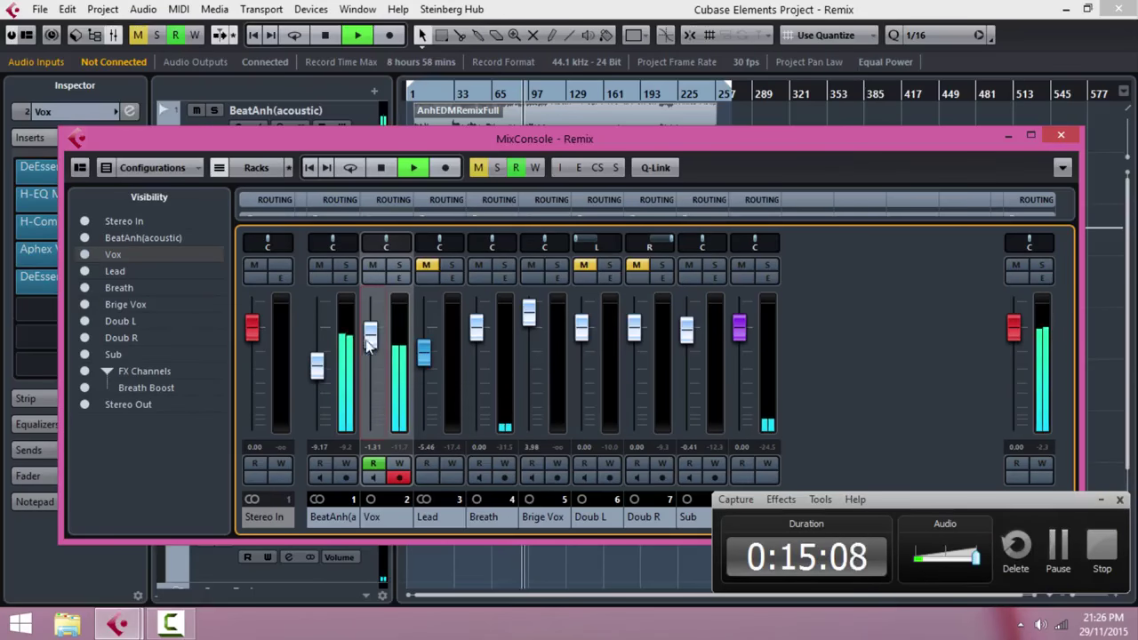
pyautogui.moveTo(367, 338); pyautogui.dragTo(368, 337)
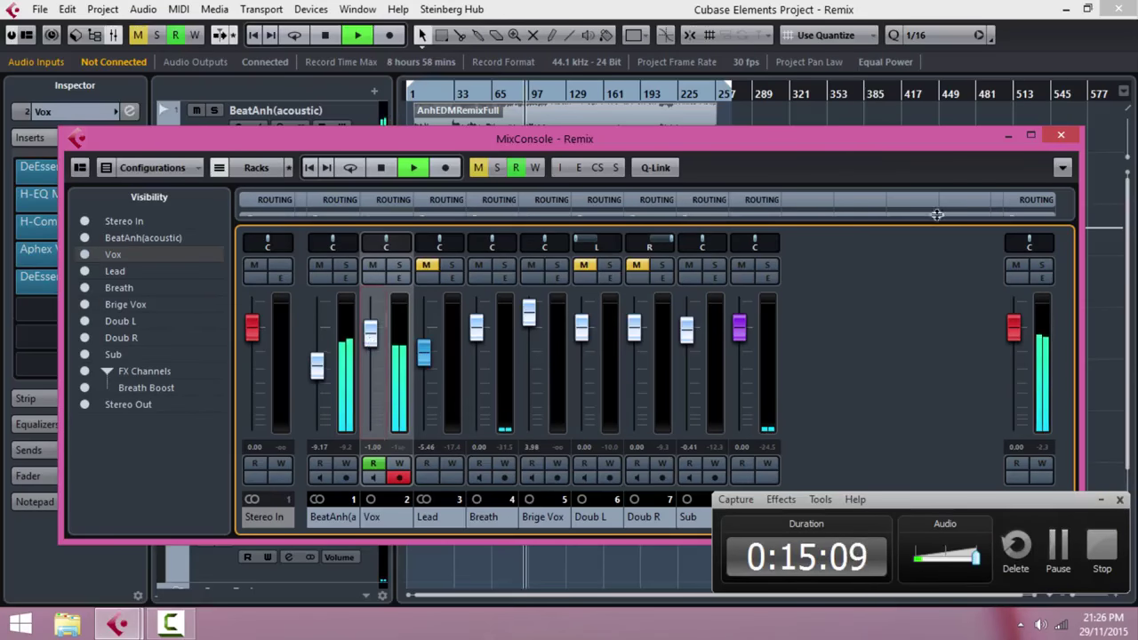
pyautogui.click(1062, 135)
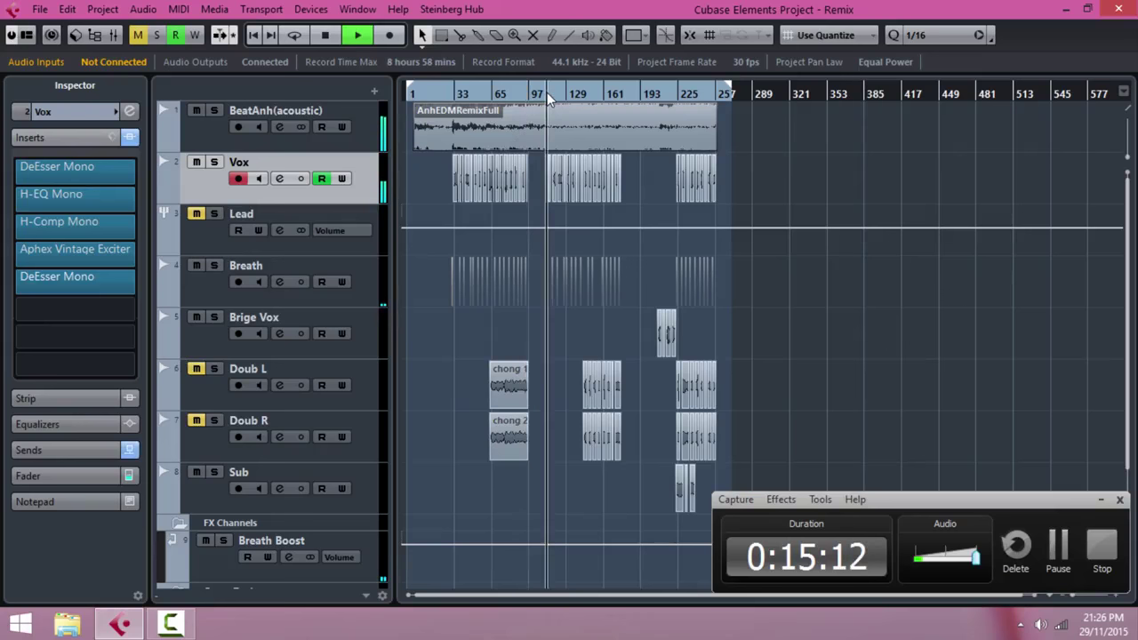
# Step: Audition the second vocal section after bar 111, raise the Vox fader to 4.32, and close the mixer
pyautogui.press('h')
pyautogui.press('h')
pyautogui.press('h')
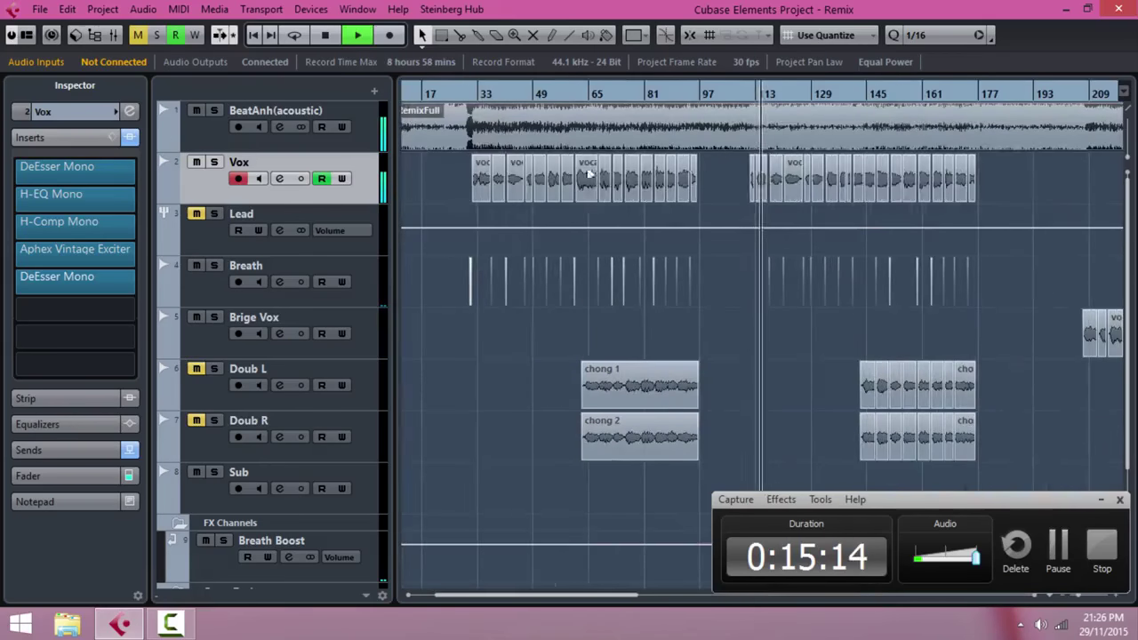
pyautogui.press('F3')
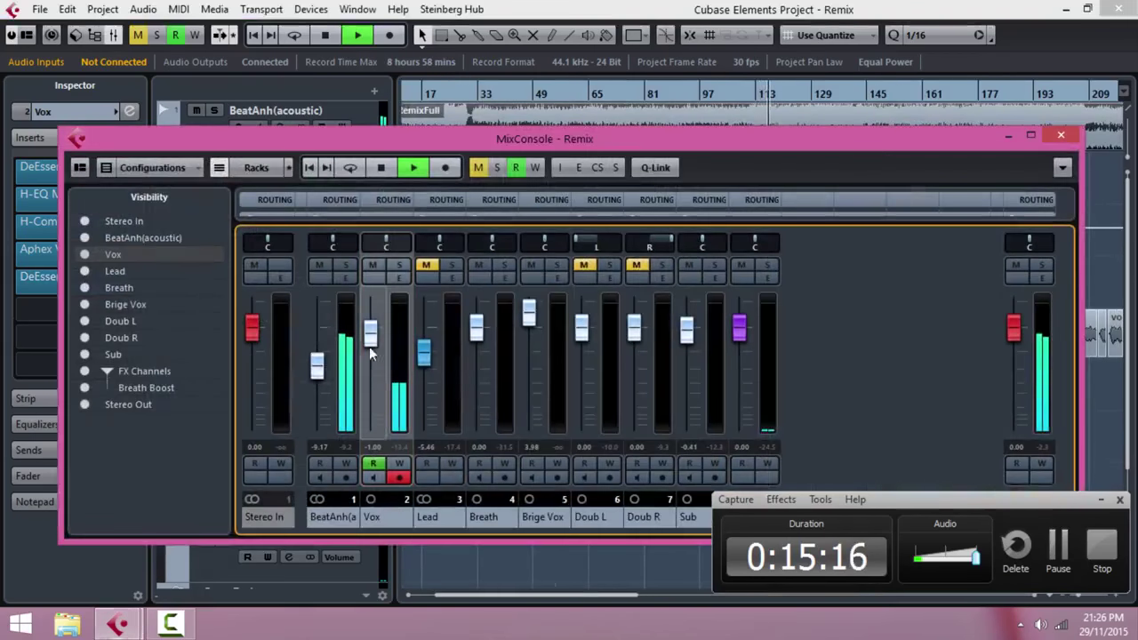
pyautogui.moveTo(370, 344); pyautogui.dragTo(372, 319)
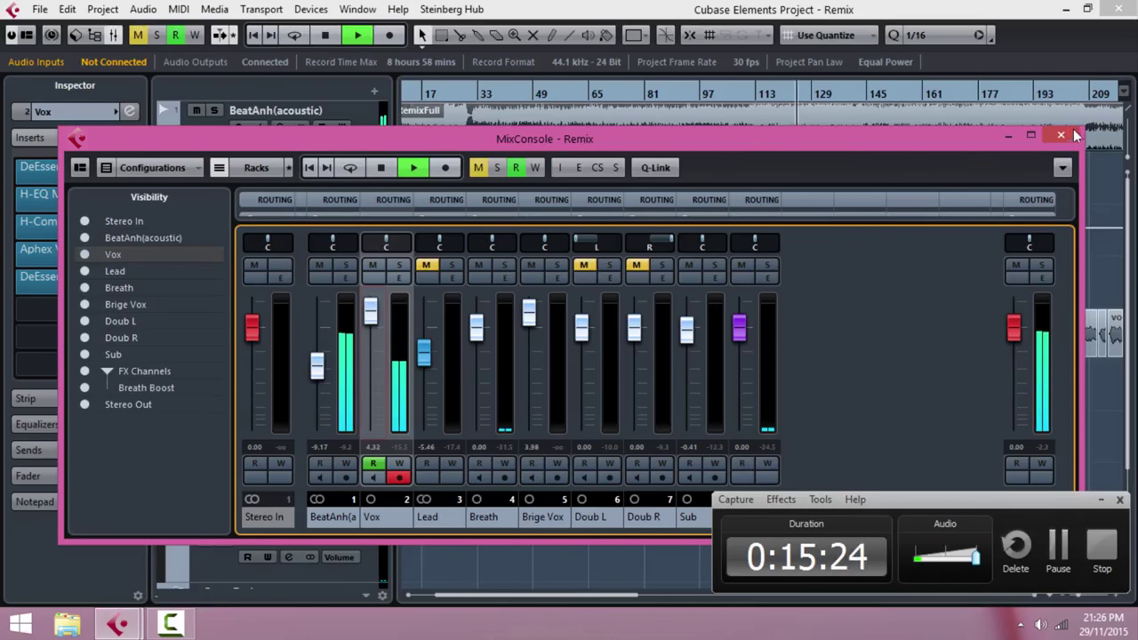
pyautogui.click(1079, 205)
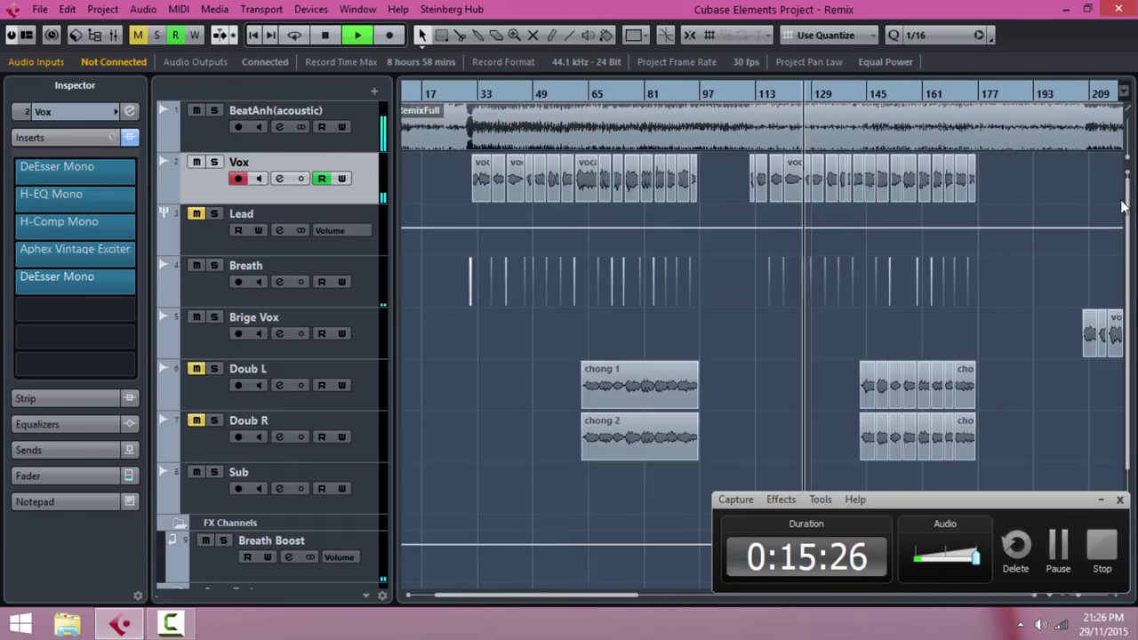
# Step: Fine-tune the Vox fader to about 3.6 with the Lead group unmuted, and close the mixer
pyautogui.press('h')
pyautogui.press('h')
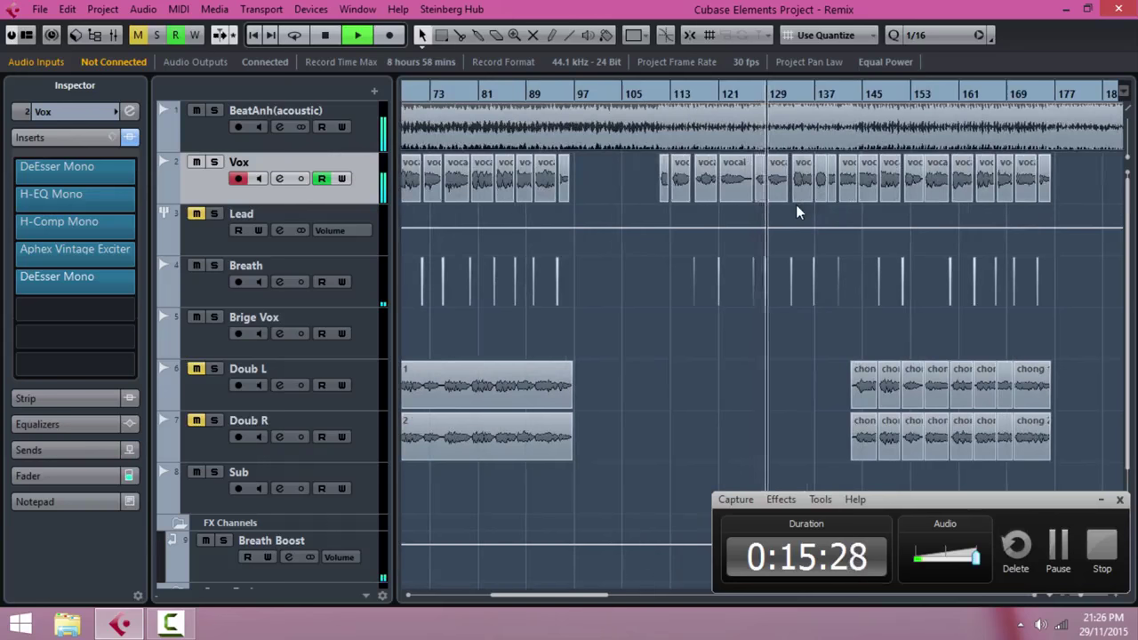
pyautogui.press('g')
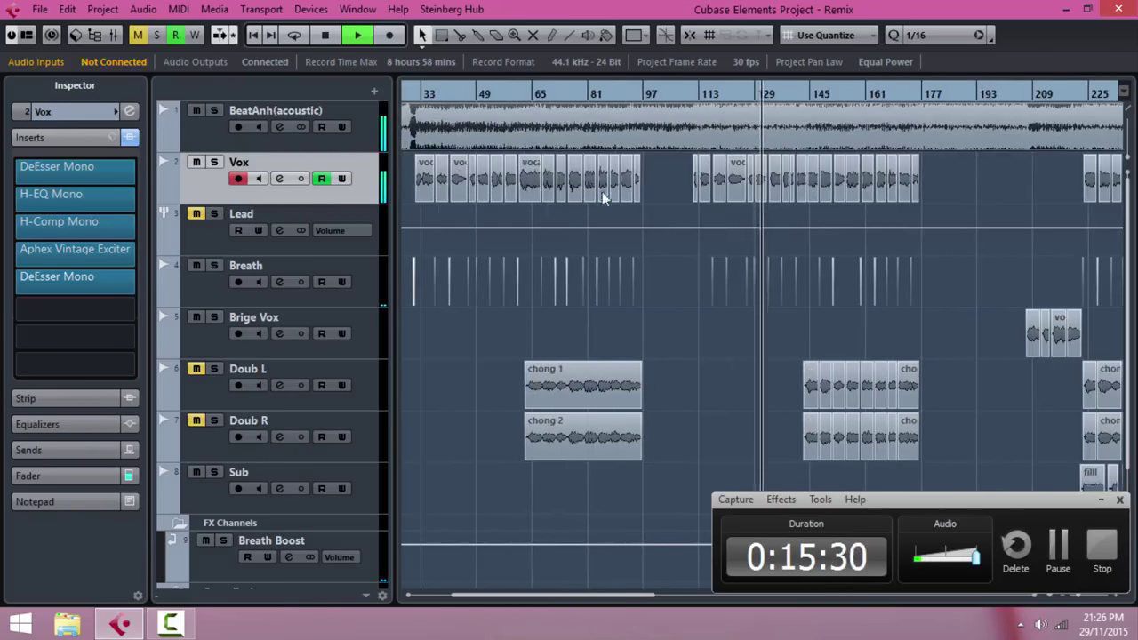
pyautogui.click(114, 35)
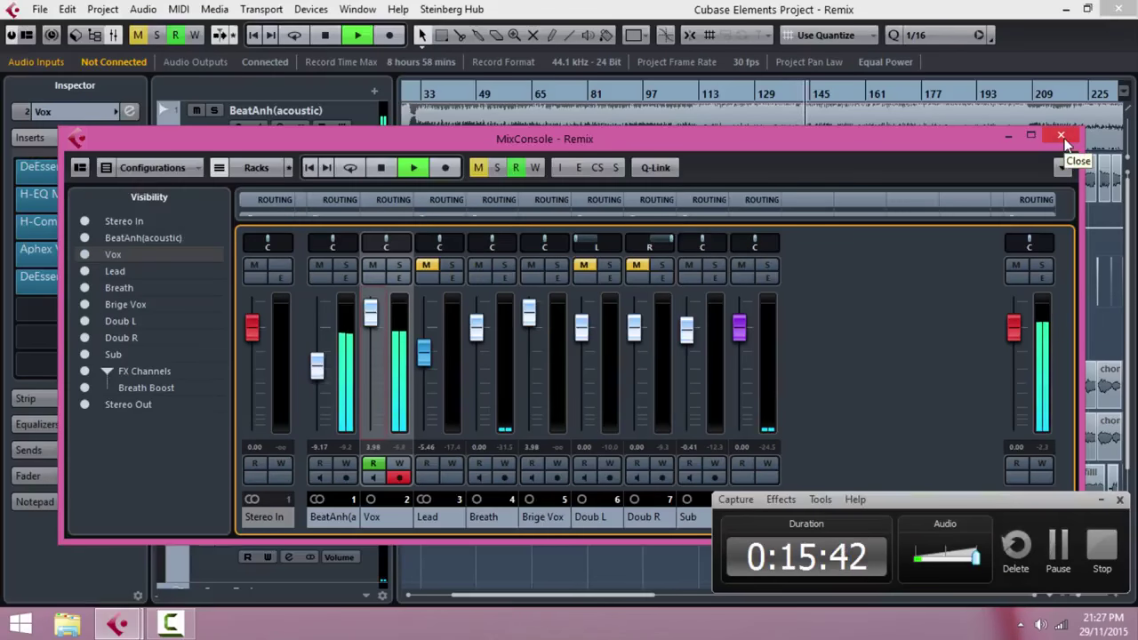
pyautogui.click(427, 265)
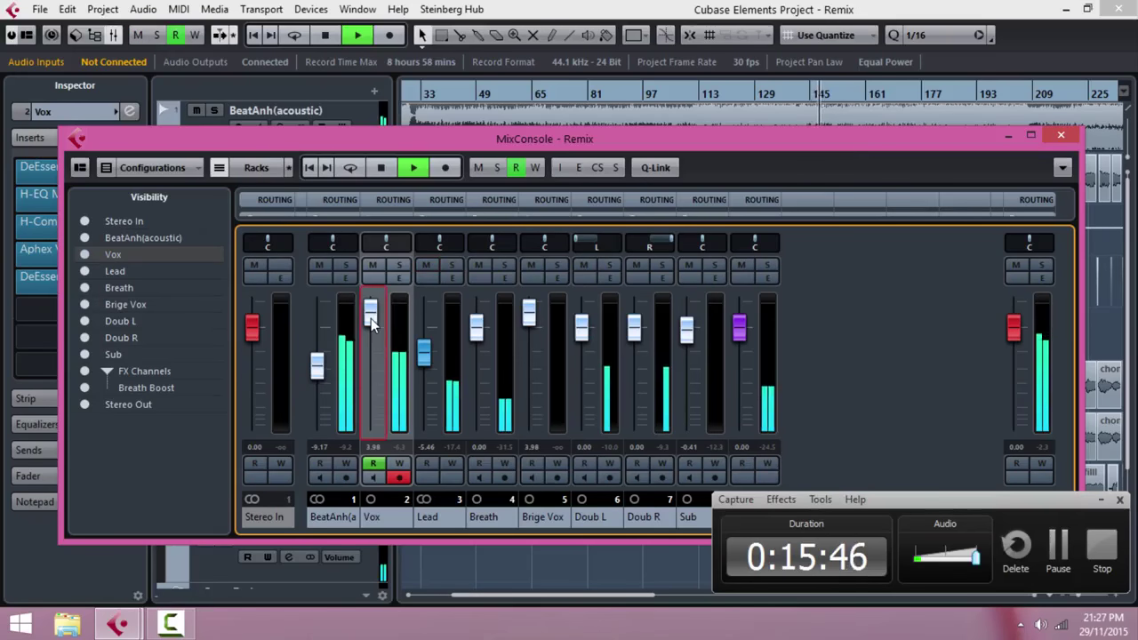
pyautogui.moveTo(371, 318); pyautogui.dragTo(371, 324)
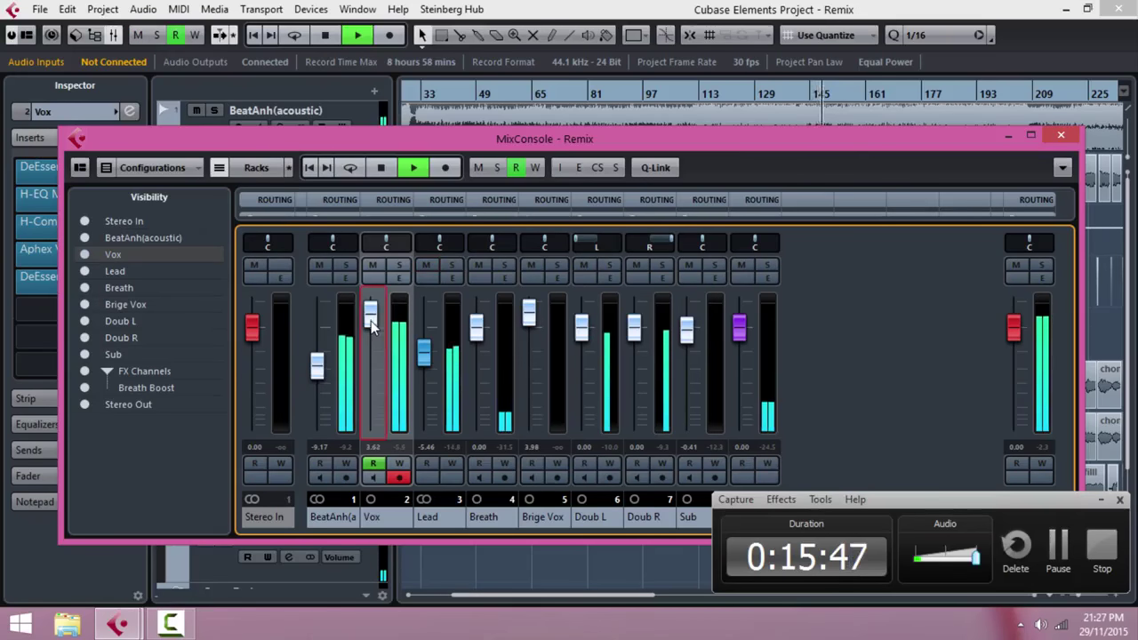
pyautogui.click(1059, 134)
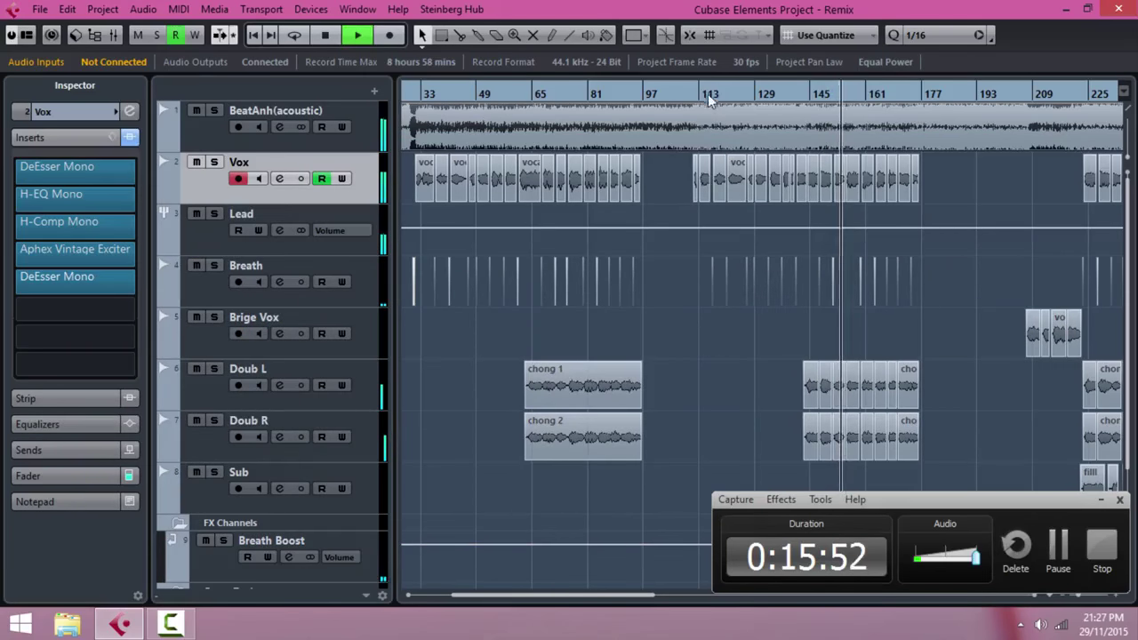
# Step: Replay from about bar 111 and raise the clip volume of the two neighbouring Vox events near bars 127 and 129
pyautogui.moveTo(691, 90); pyautogui.dragTo(768, 118)
pyautogui.press('h')
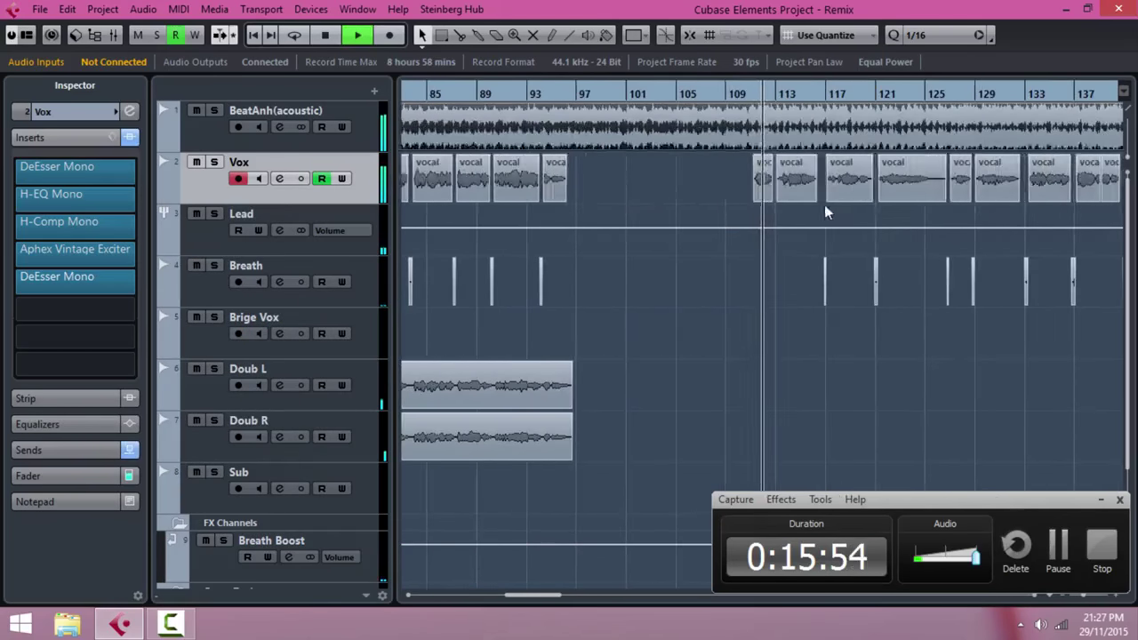
pyautogui.moveTo(851, 158); pyautogui.dragTo(961, 156)
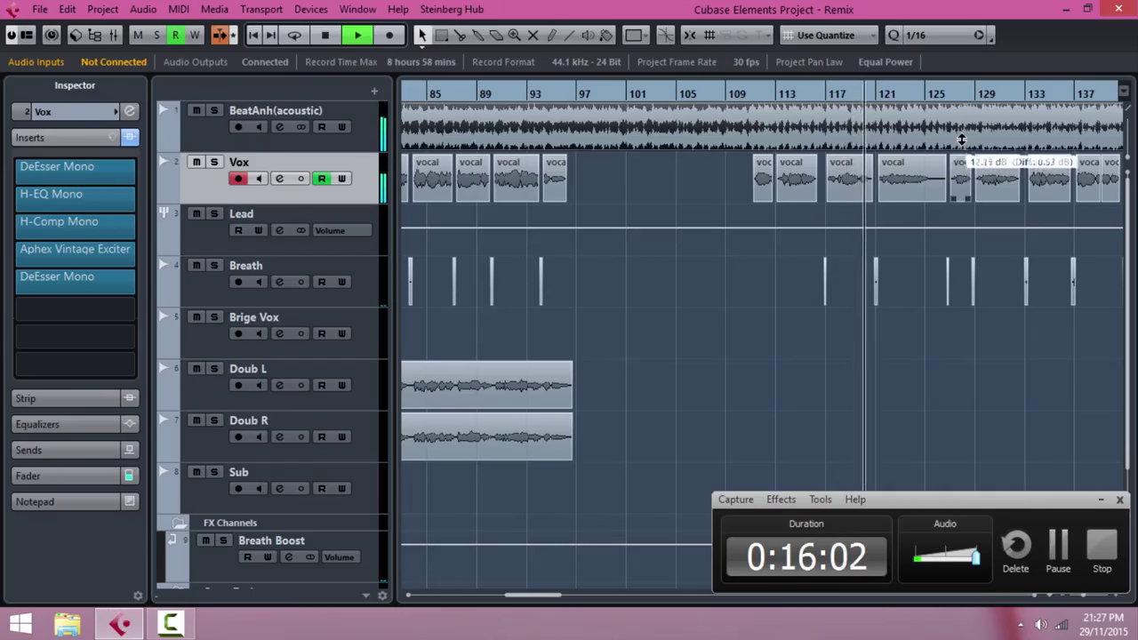
pyautogui.click(1002, 160)
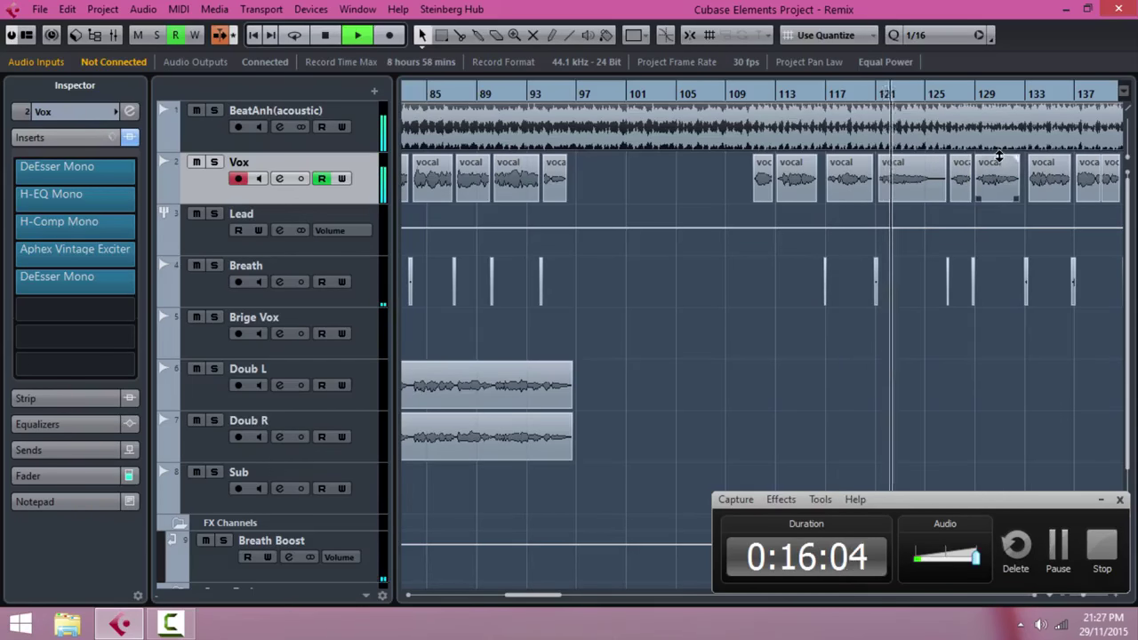
pyautogui.moveTo(997, 156); pyautogui.dragTo(996, 131)
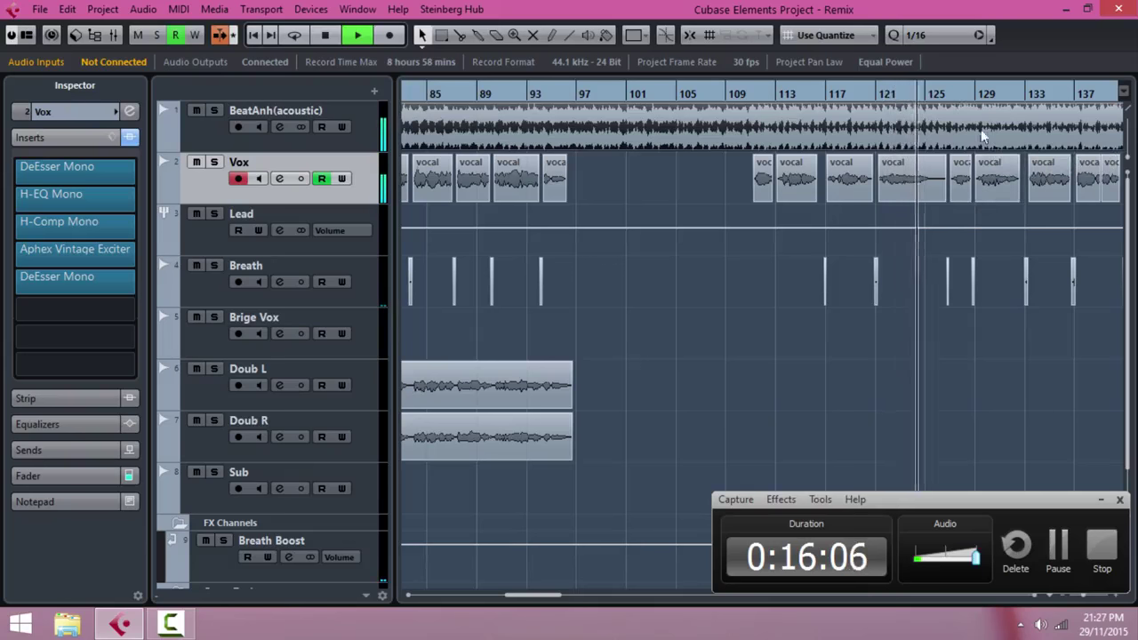
# Step: Replay the adjusted Vox events from about bar 127, and stop playback
pyautogui.click(951, 92)
pyautogui.press('g')
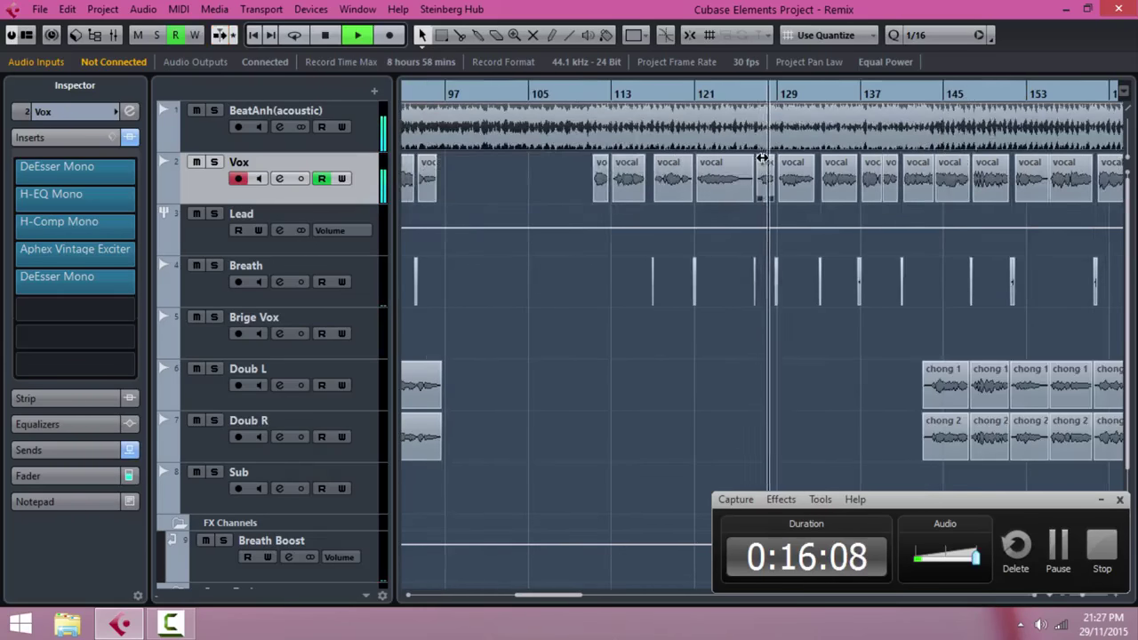
pyautogui.press('g')
pyautogui.press('space')
pyautogui.press('g')
pyautogui.press('g')
pyautogui.press('g')
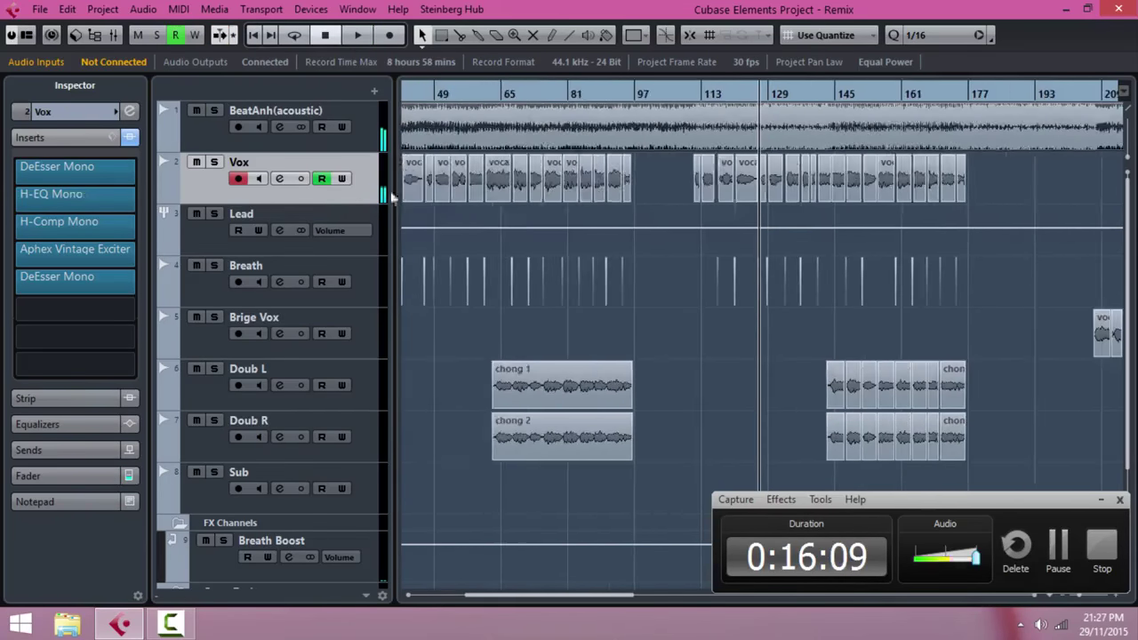
pyautogui.press('g')
pyautogui.press('g')
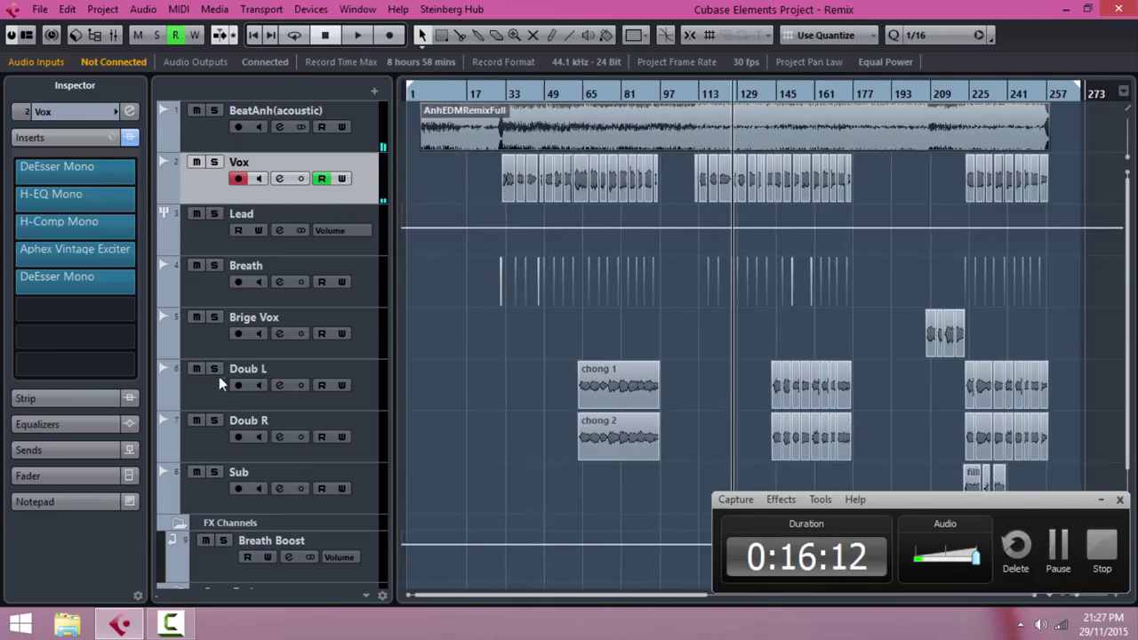
# Step: Solo the Lead group and play its Doub L and Doub R doubles from about bar 65
pyautogui.click(217, 254)
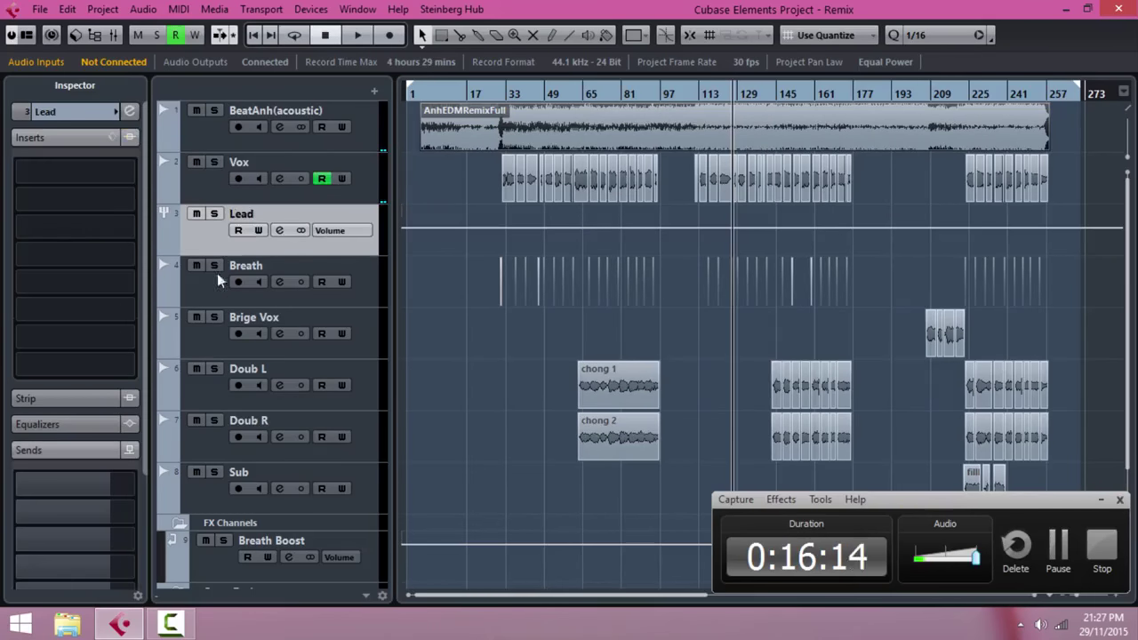
pyautogui.click(214, 214)
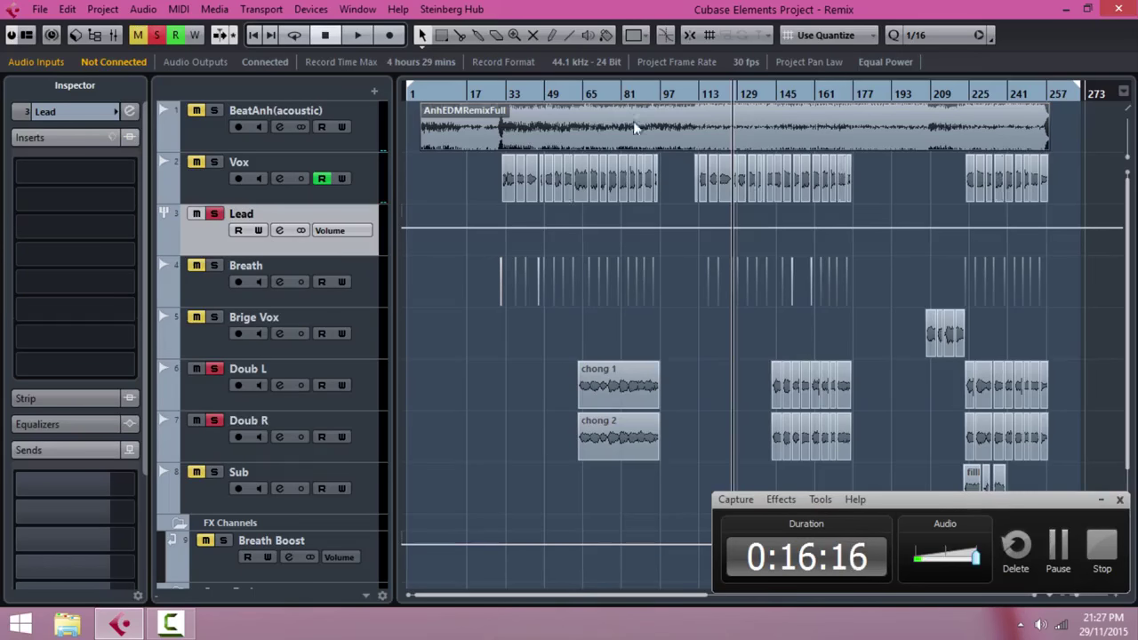
pyautogui.click(605, 93)
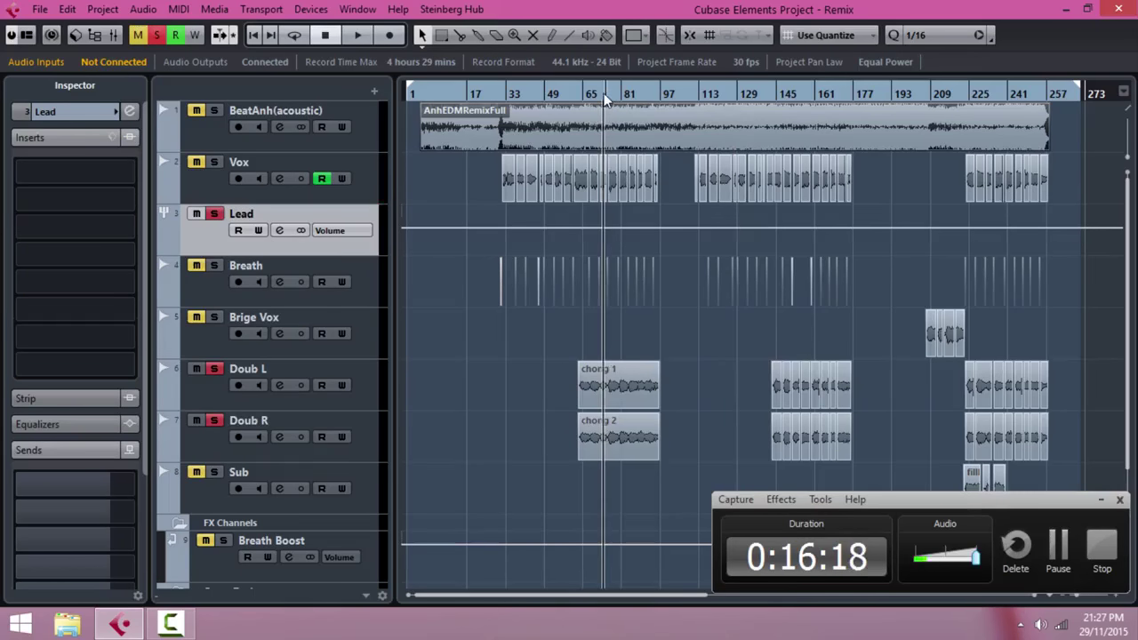
pyautogui.click(591, 95)
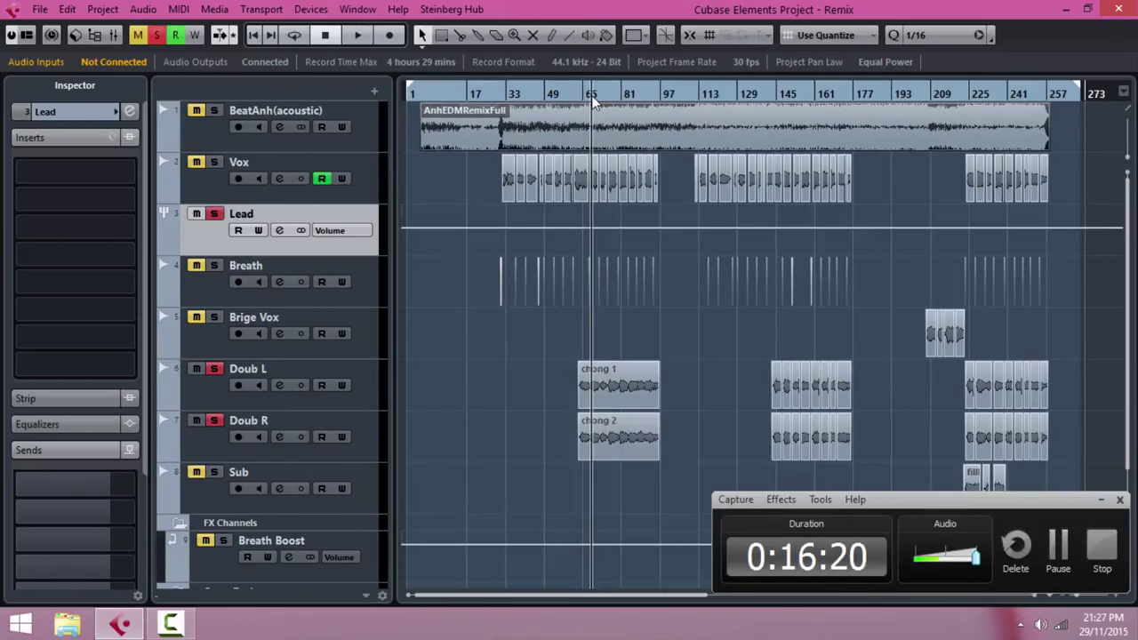
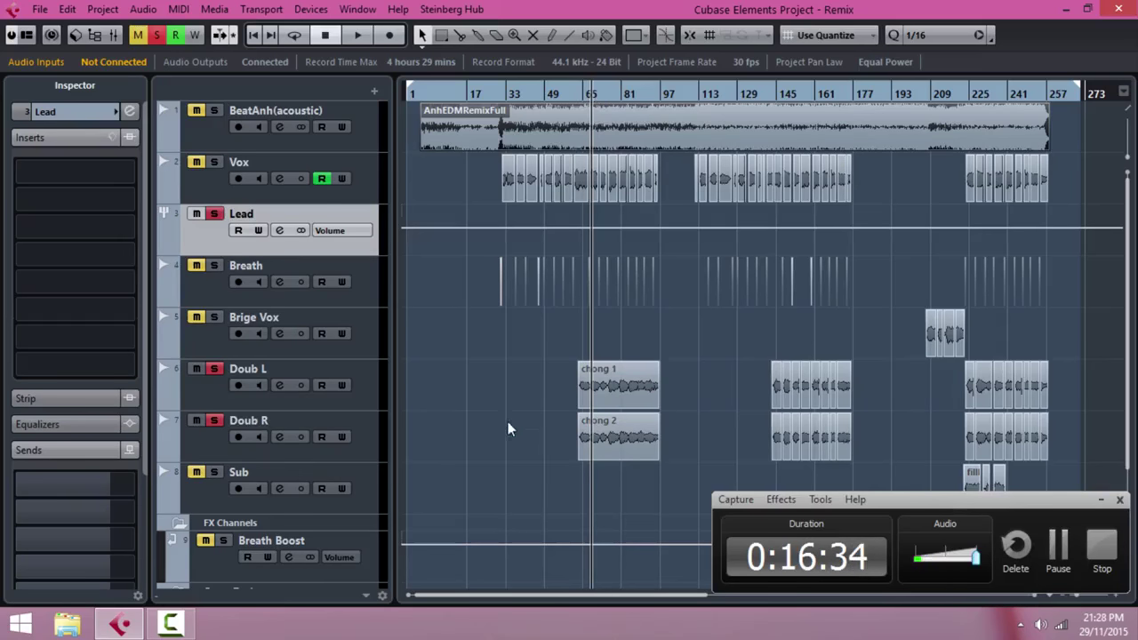
pyautogui.press('space')
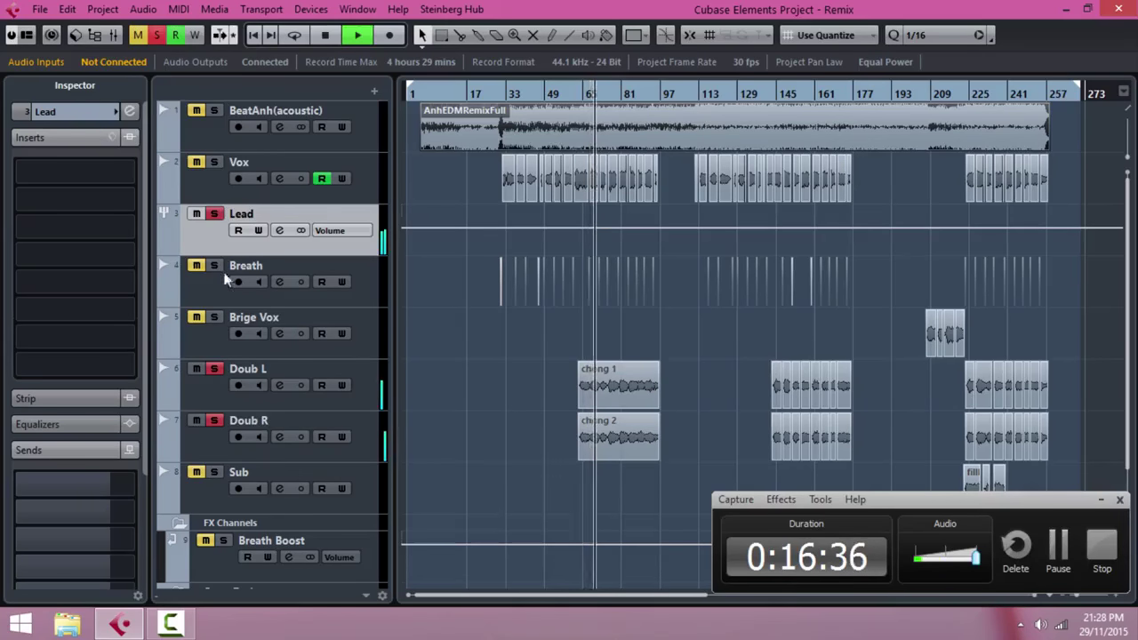
pyautogui.click(196, 369)
pyautogui.click(197, 419)
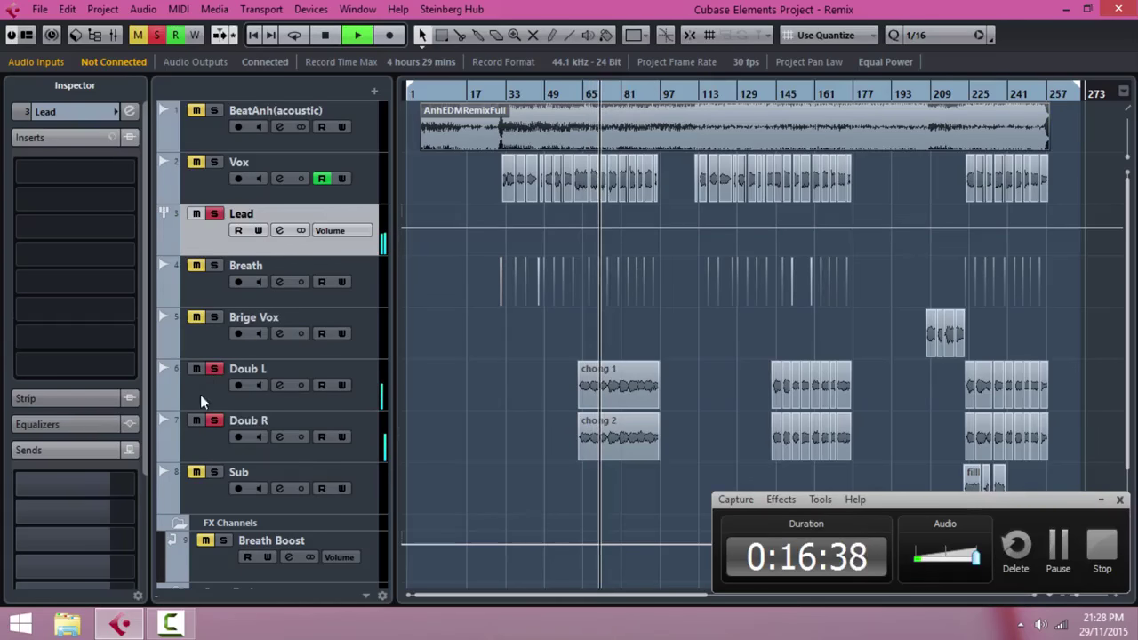
# Step: Stop playback, add API-2500 Stereo in the first Lead insert slot, and switch its Analog modelling off
pyautogui.moveTo(129, 176)
pyautogui.press('space')
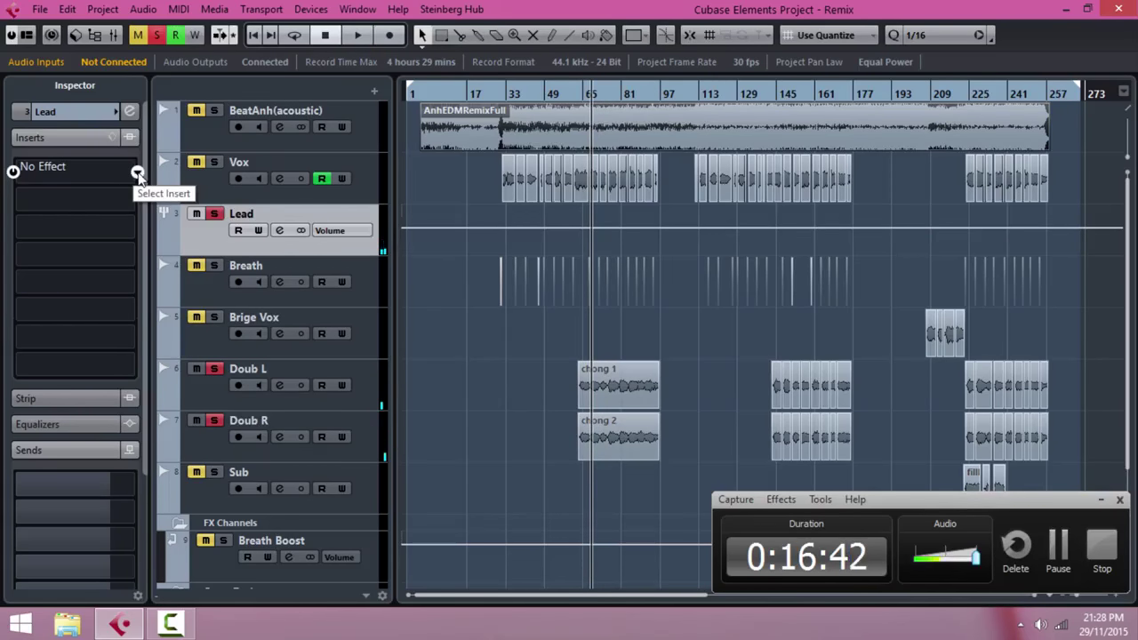
pyautogui.click(138, 174)
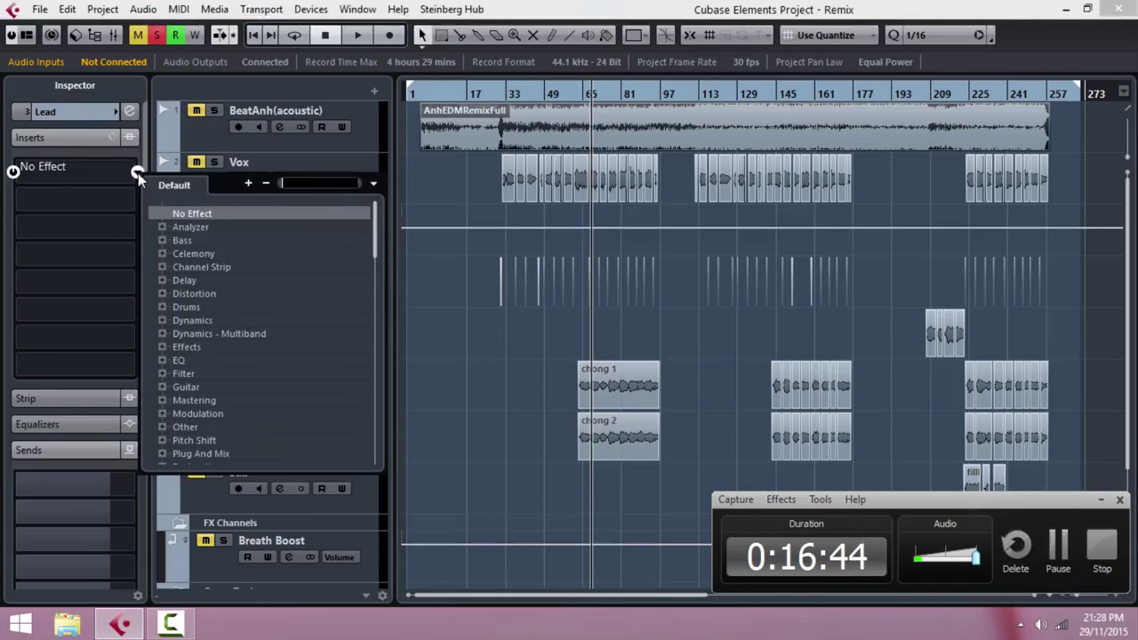
pyautogui.write('api')
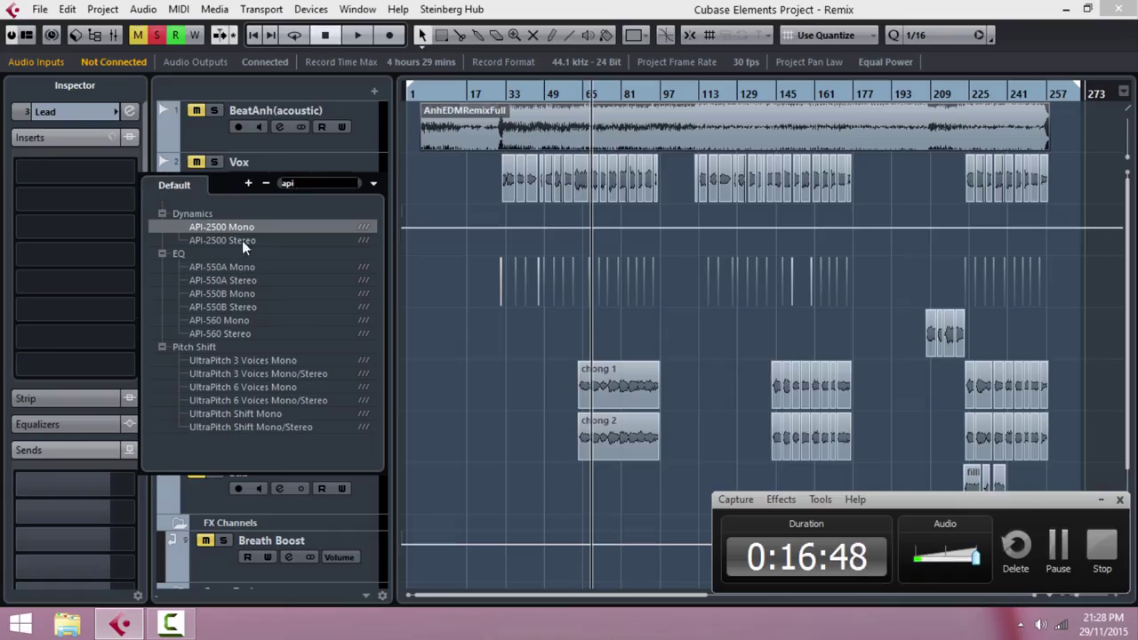
pyautogui.click(242, 240)
pyautogui.moveTo(589, 128); pyautogui.dragTo(614, 112)
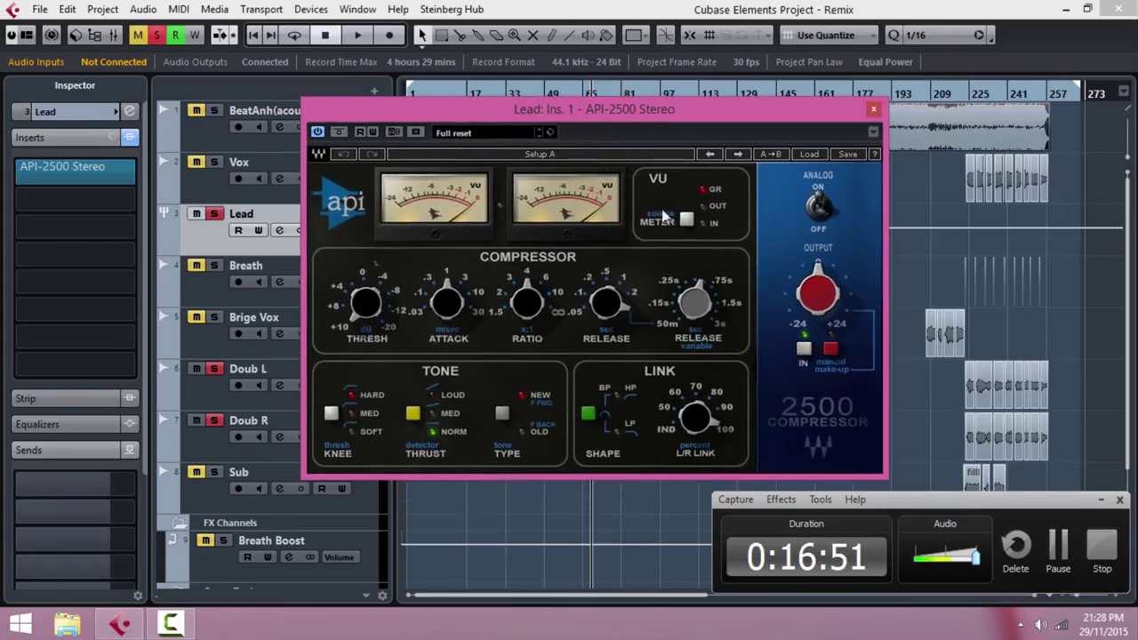
pyautogui.click(819, 212)
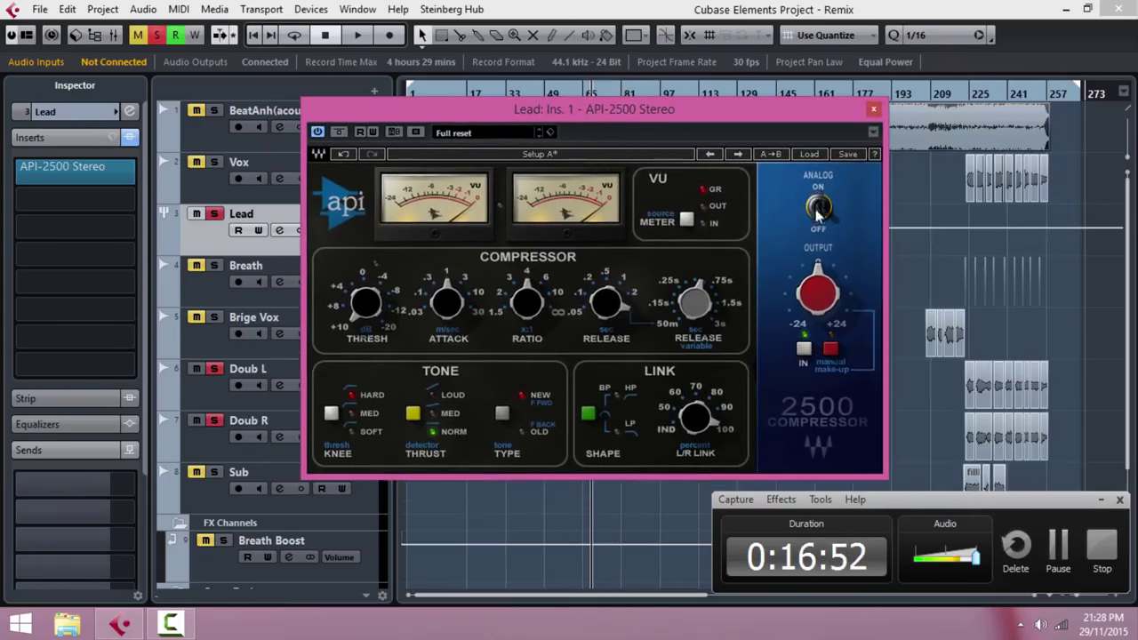
# Step: Load the Lead Vox preset in API-2500, adjust the compressor threshold during playback, then close the plug-in and stop playback
pyautogui.click(811, 156)
pyautogui.click(855, 283)
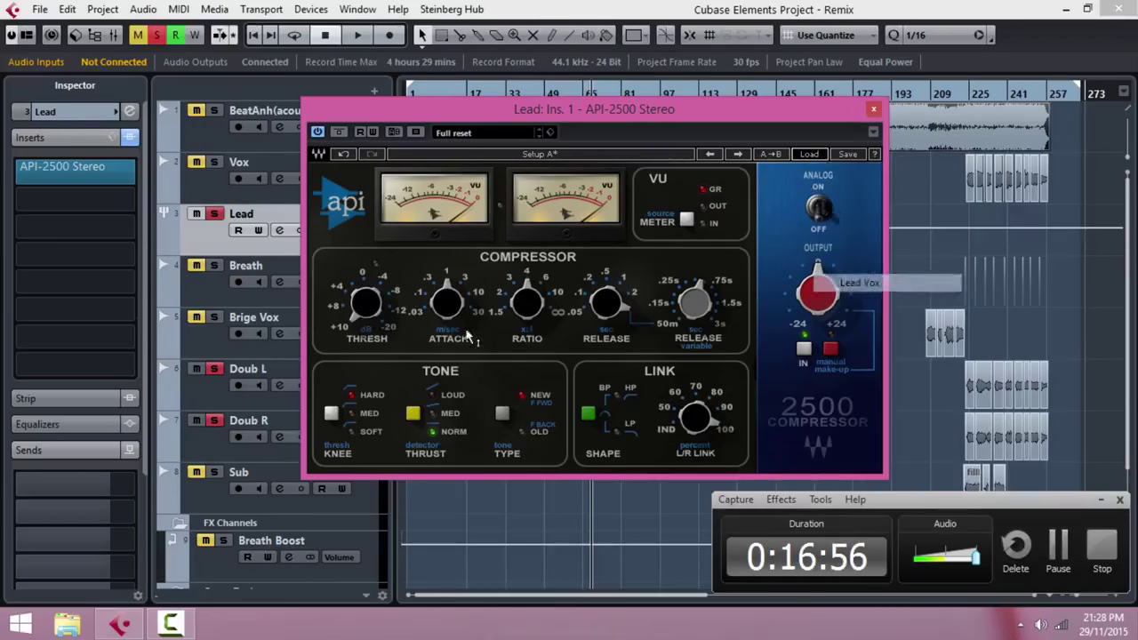
pyautogui.press('space')
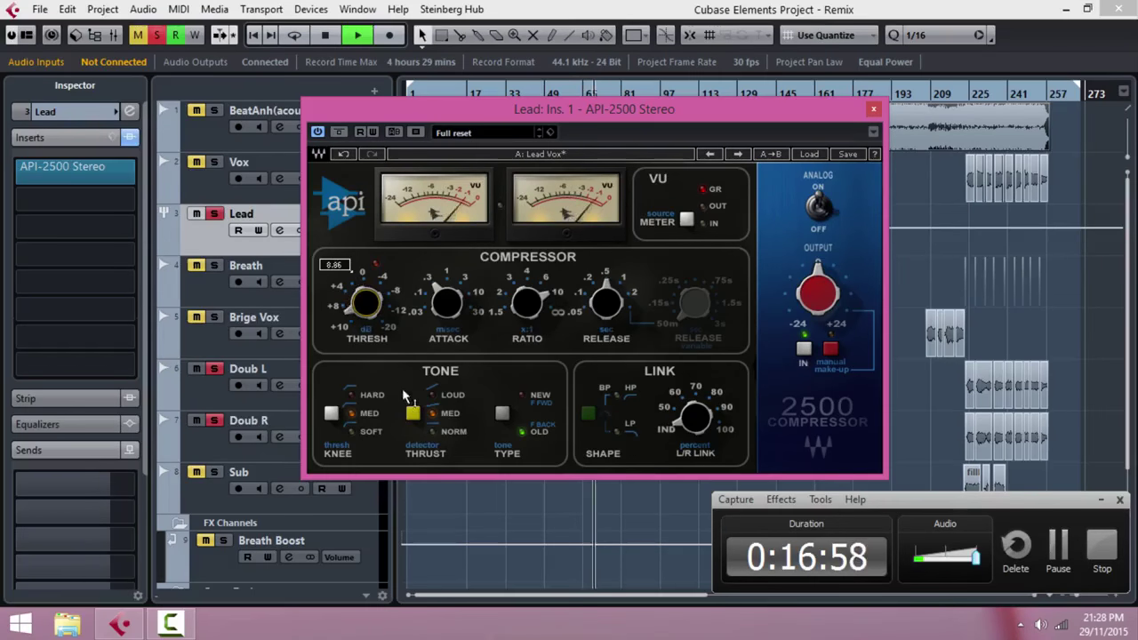
pyautogui.moveTo(389, 358); pyautogui.dragTo(384, 313)
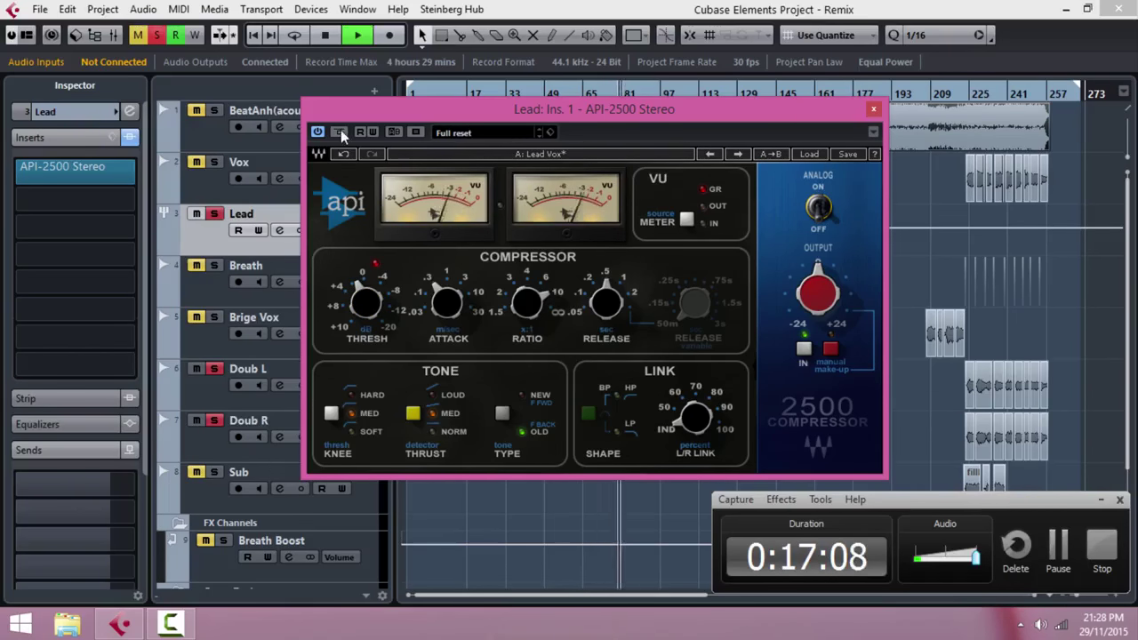
pyautogui.click(874, 108)
pyautogui.press('space')
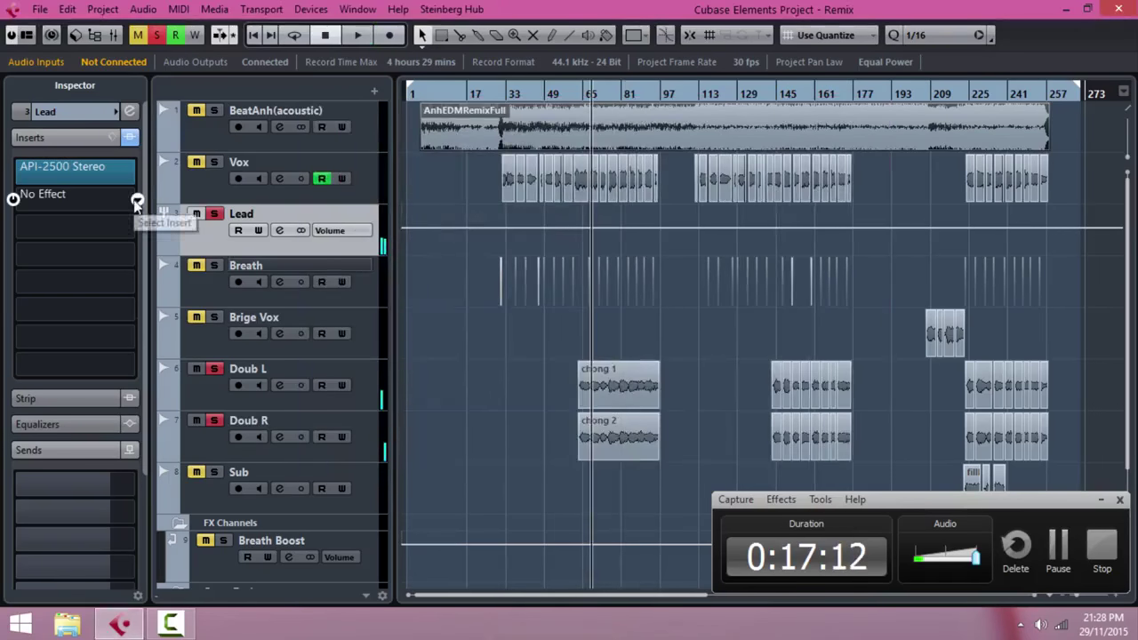
# Step: Add FabFilter Pro-Q in the second Lead insert slot and create a low cut at about 98 Hz
pyautogui.click(136, 202)
pyautogui.write('pro')
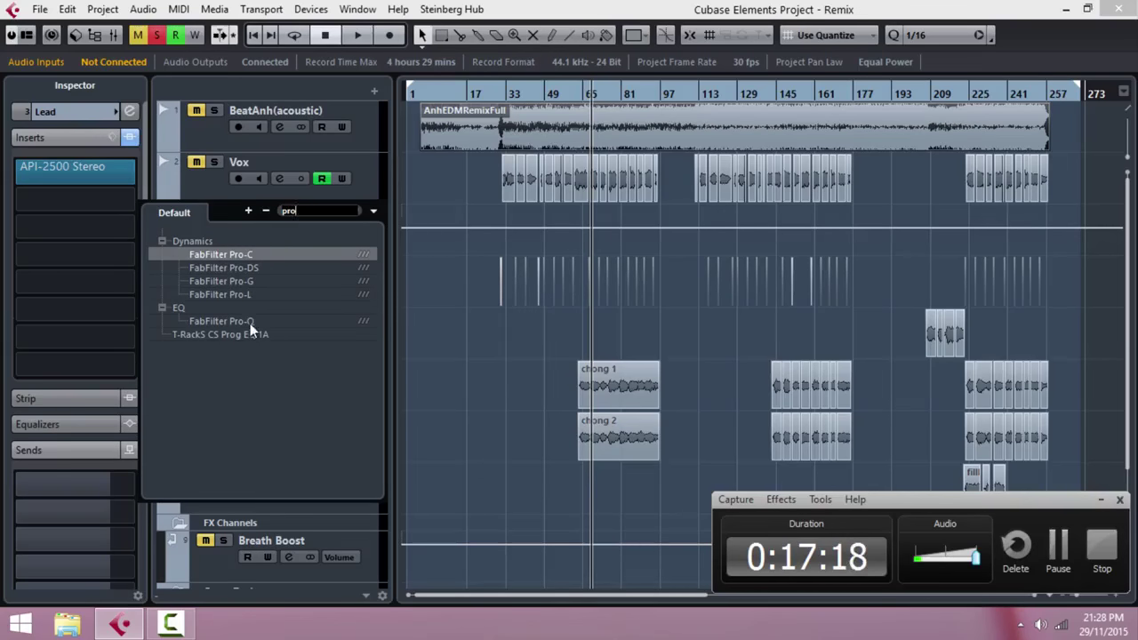
pyautogui.click(222, 321)
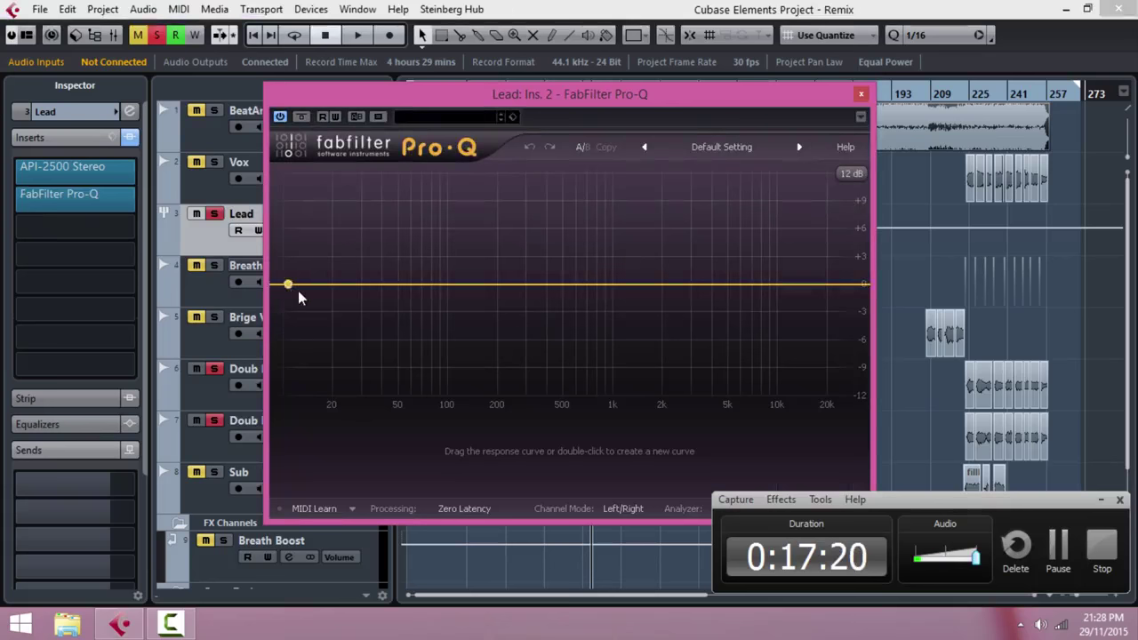
pyautogui.moveTo(285, 287); pyautogui.dragTo(445, 284)
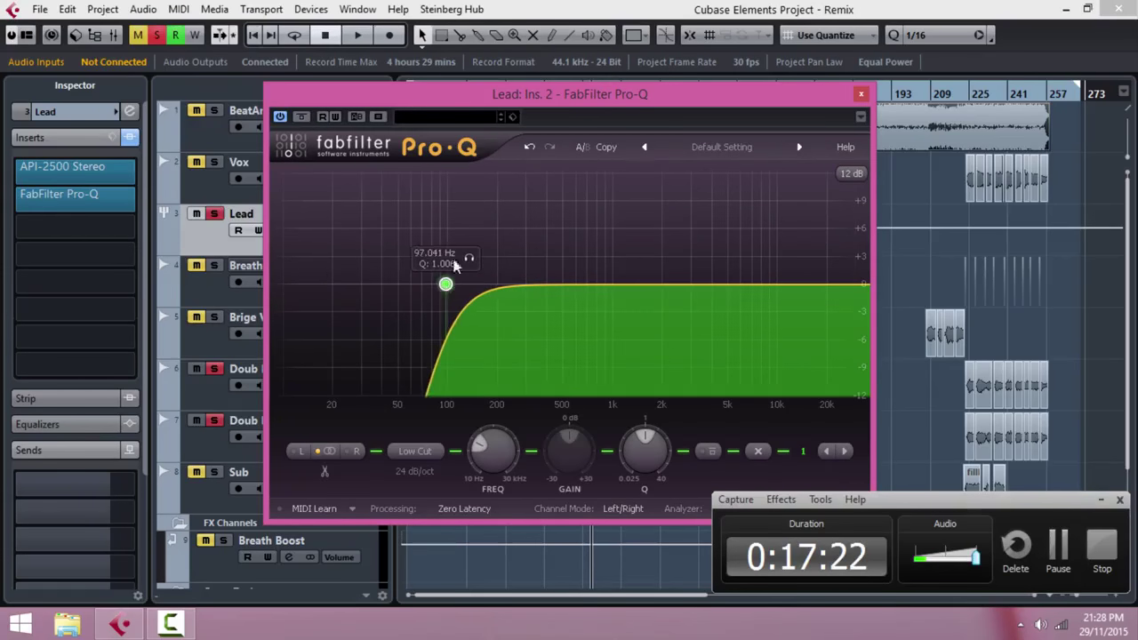
pyautogui.moveTo(512, 105); pyautogui.dragTo(401, 106)
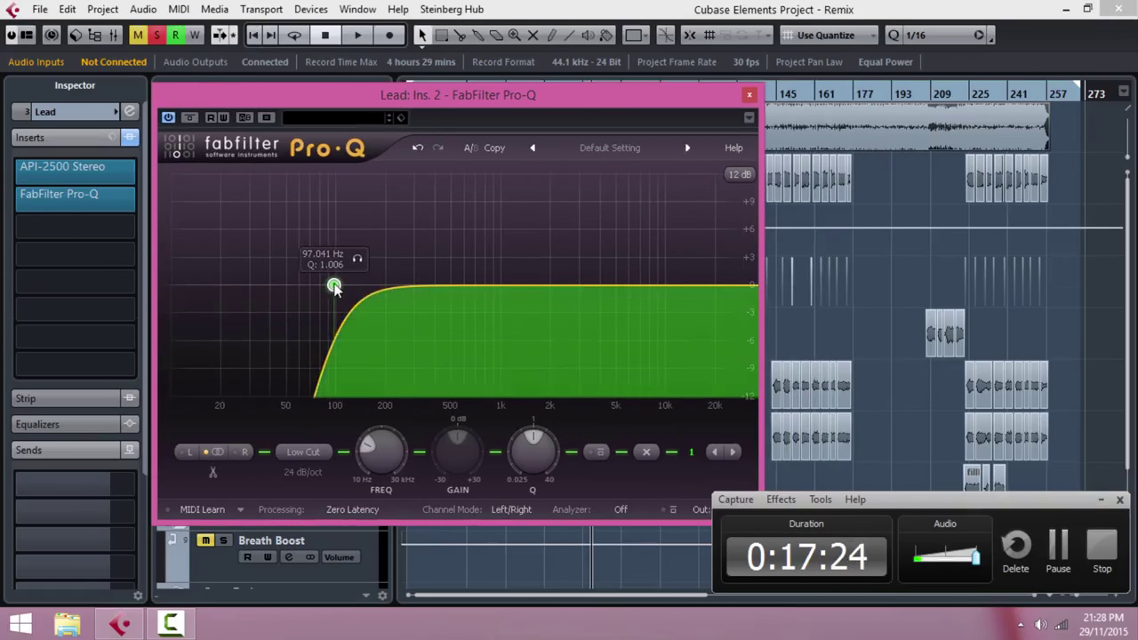
pyautogui.moveTo(334, 285); pyautogui.dragTo(336, 286)
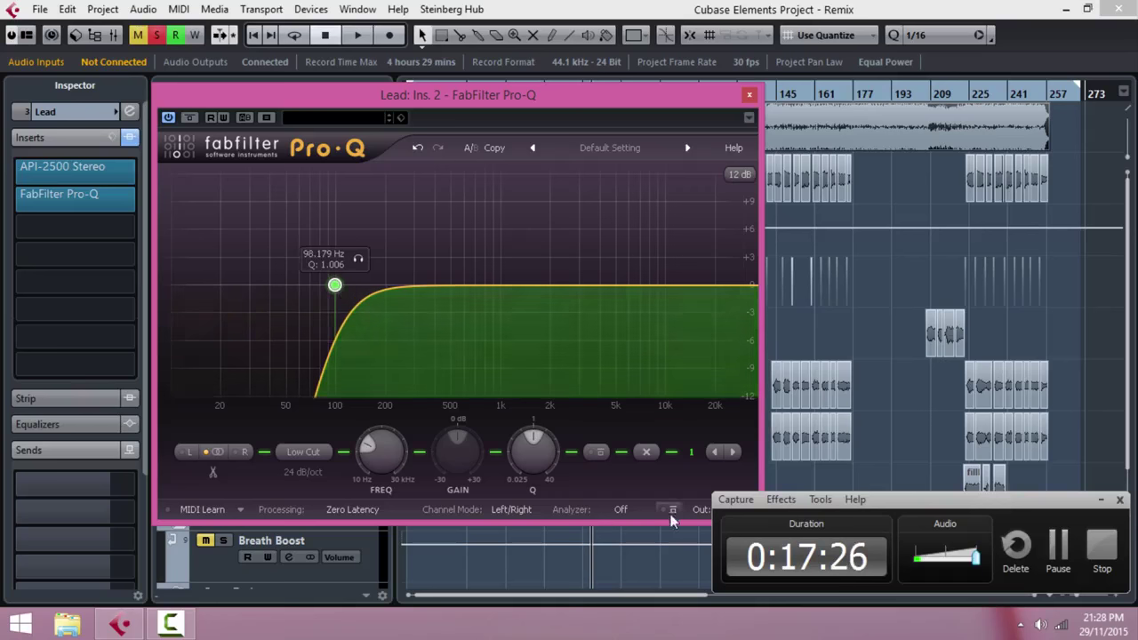
# Step: Set the Pro-Q analyzer to Pre+Post and play the Lead doubles through it
pyautogui.click(637, 518)
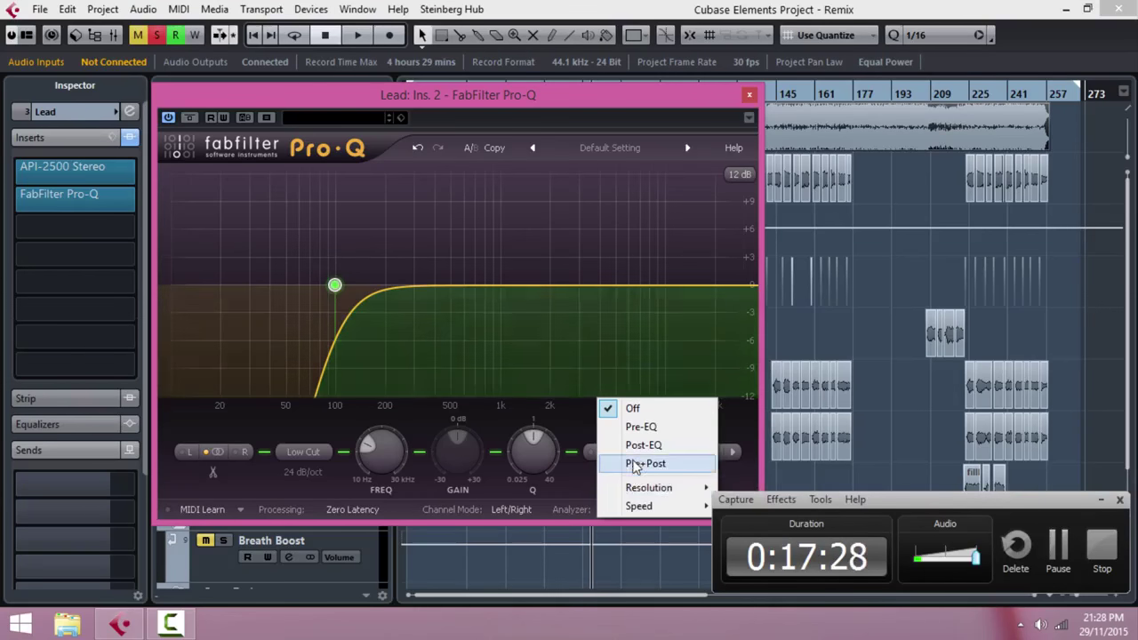
pyautogui.click(633, 461)
pyautogui.press('space')
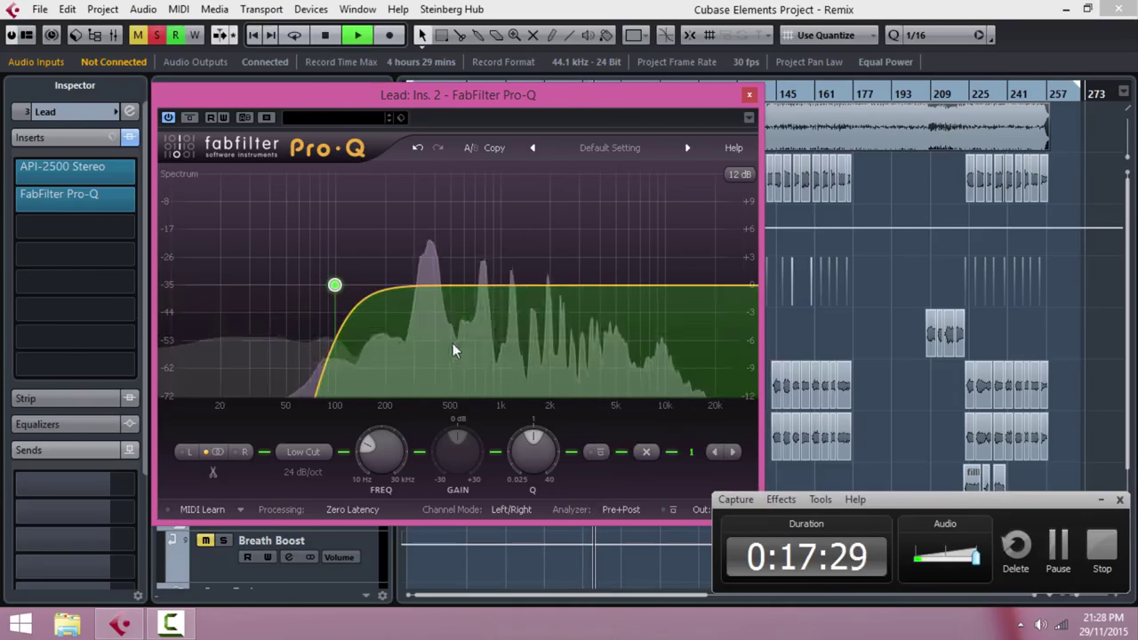
# Step: Add a bell cut of about -3.2 dB near 899 Hz and narrow its Q to about 3.4
pyautogui.doubleClick(495, 296)
pyautogui.moveTo(494, 305); pyautogui.dragTo(494, 317)
pyautogui.scroll(5, 545, 441)
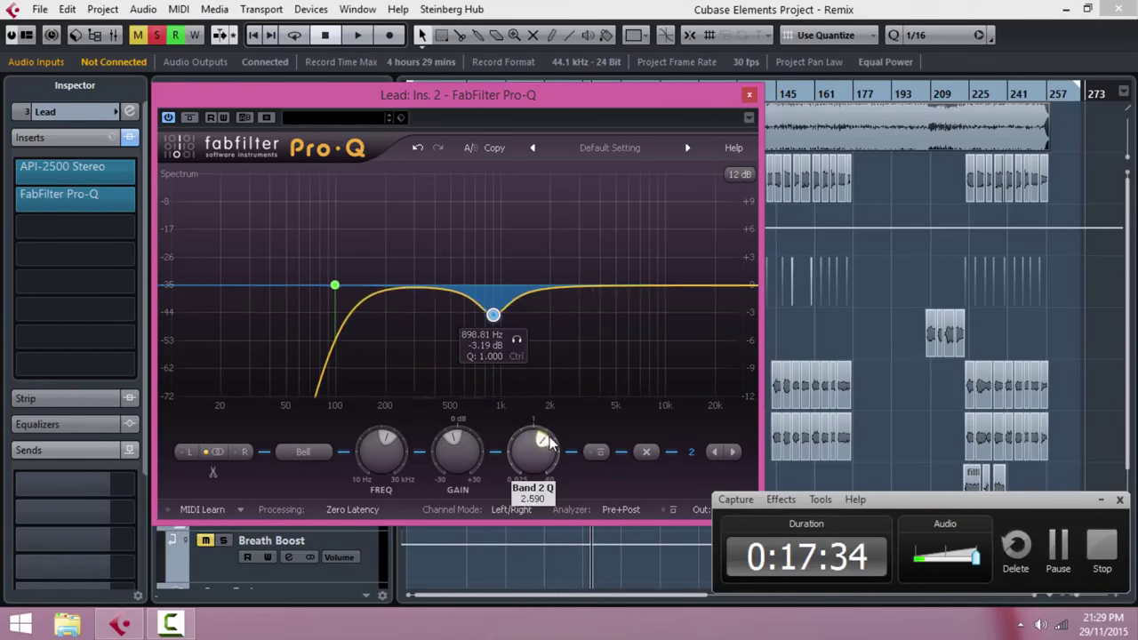
pyautogui.scroll(1, 552, 445)
# Step: Add a bell cut near 3.3 kHz with Q about 2.57, and deepen it to about -3.9 dB during playback
pyautogui.moveTo(507, 99); pyautogui.dragTo(490, 134)
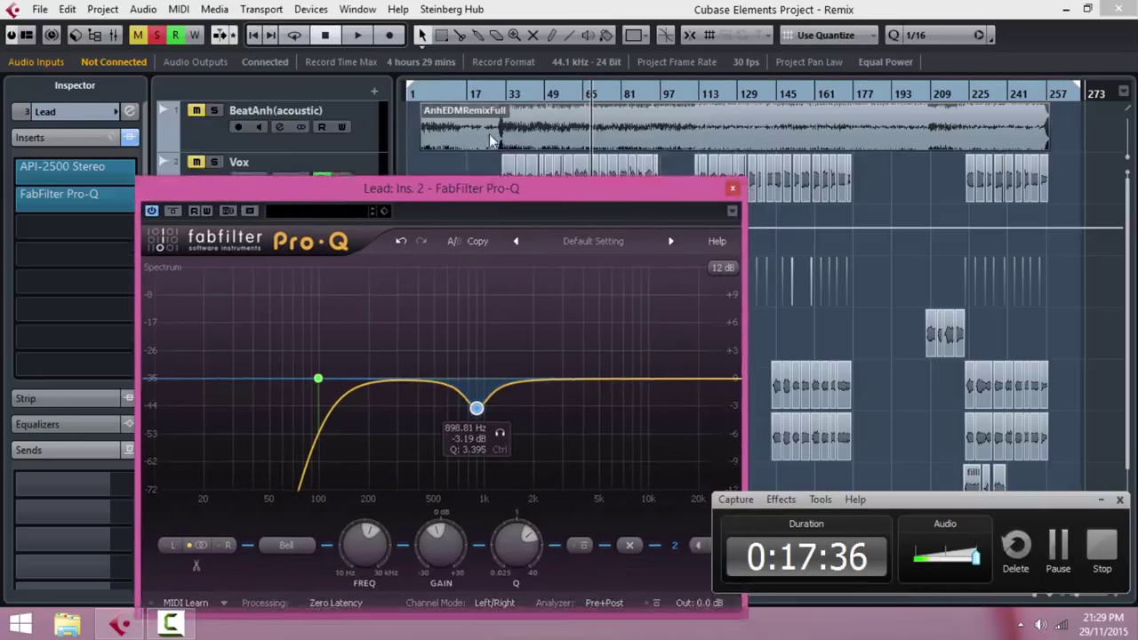
pyautogui.moveTo(567, 320); pyautogui.dragTo(568, 350)
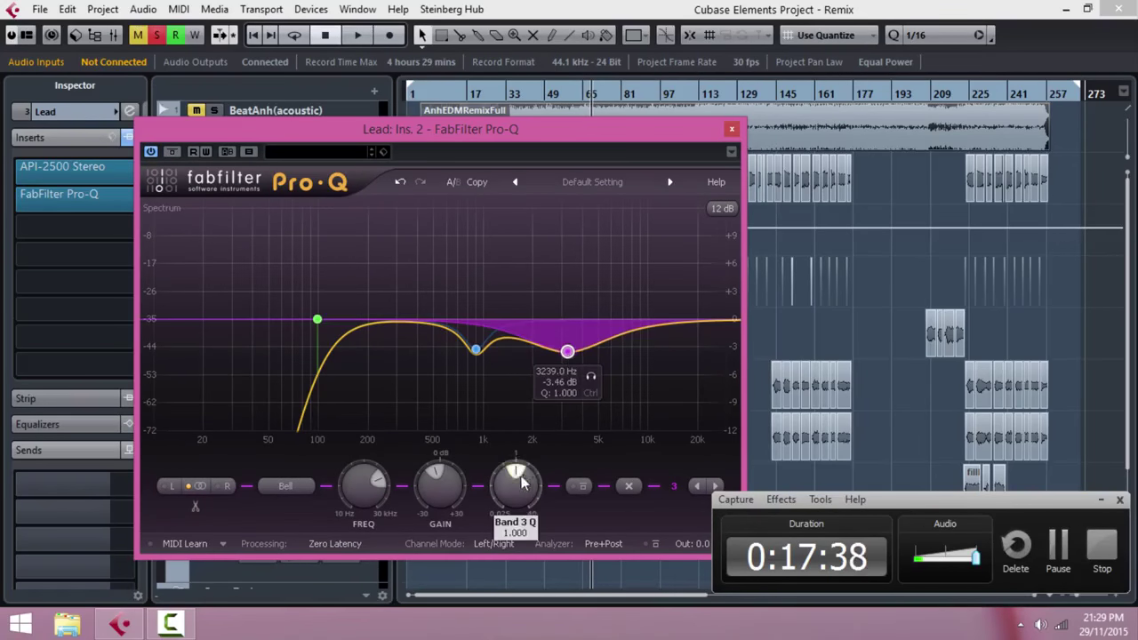
pyautogui.scroll(5, 529, 479)
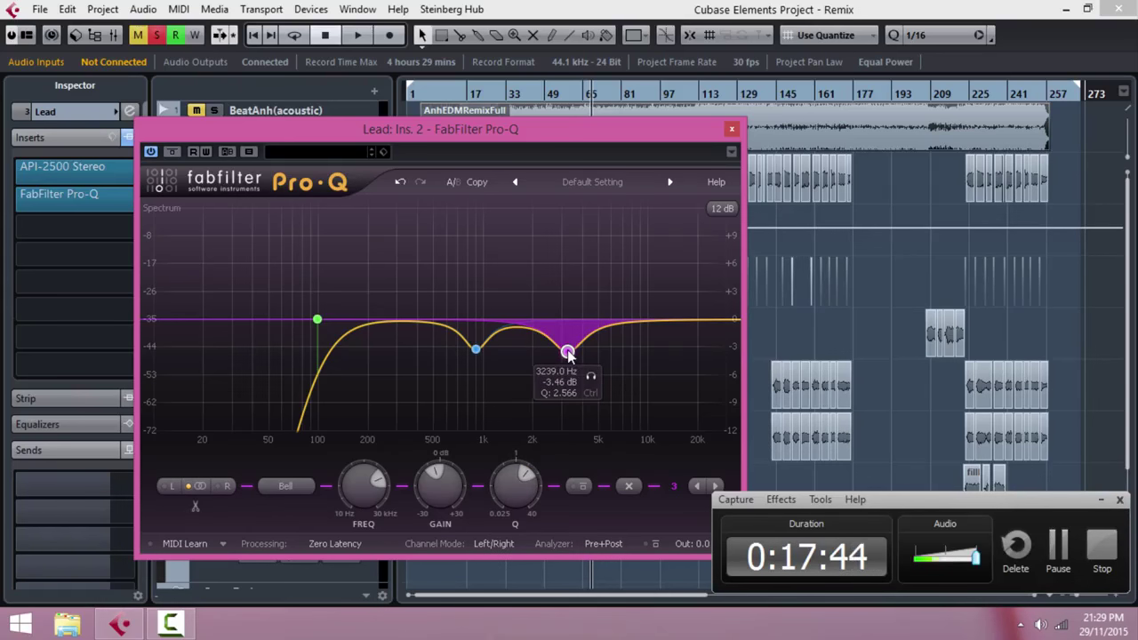
pyautogui.moveTo(569, 352); pyautogui.dragTo(570, 348)
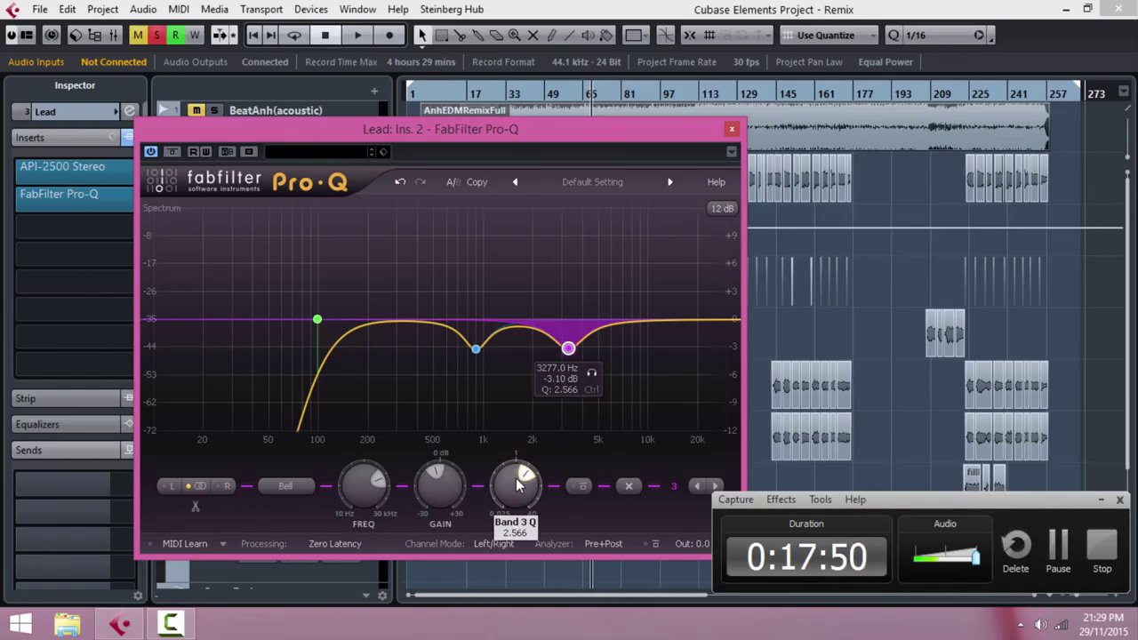
pyautogui.press('space')
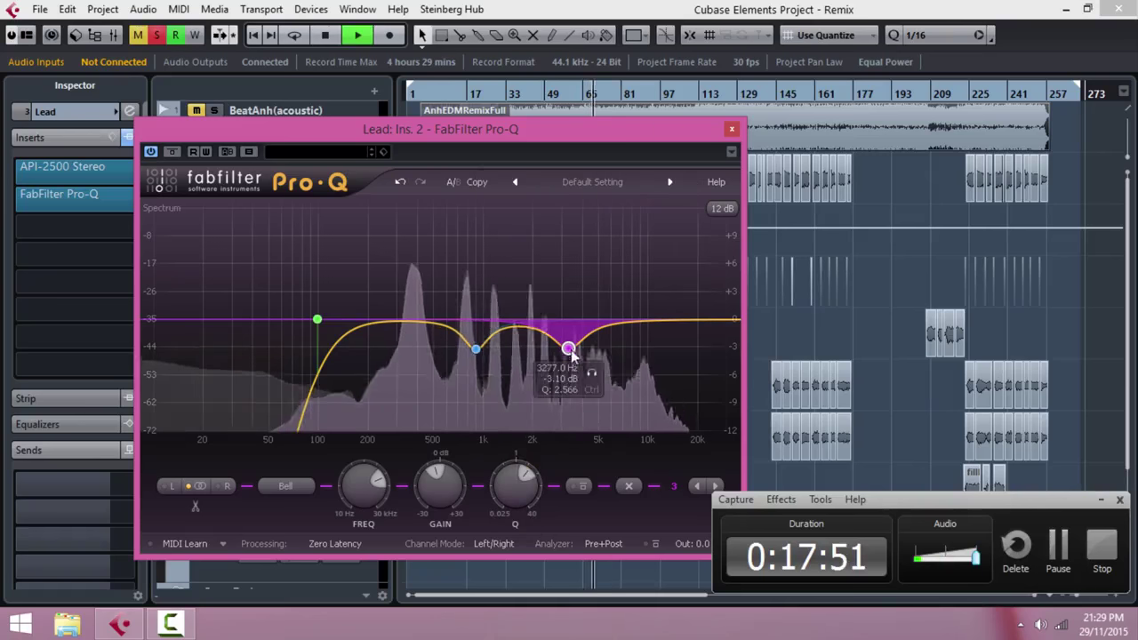
pyautogui.moveTo(569, 346); pyautogui.dragTo(570, 358)
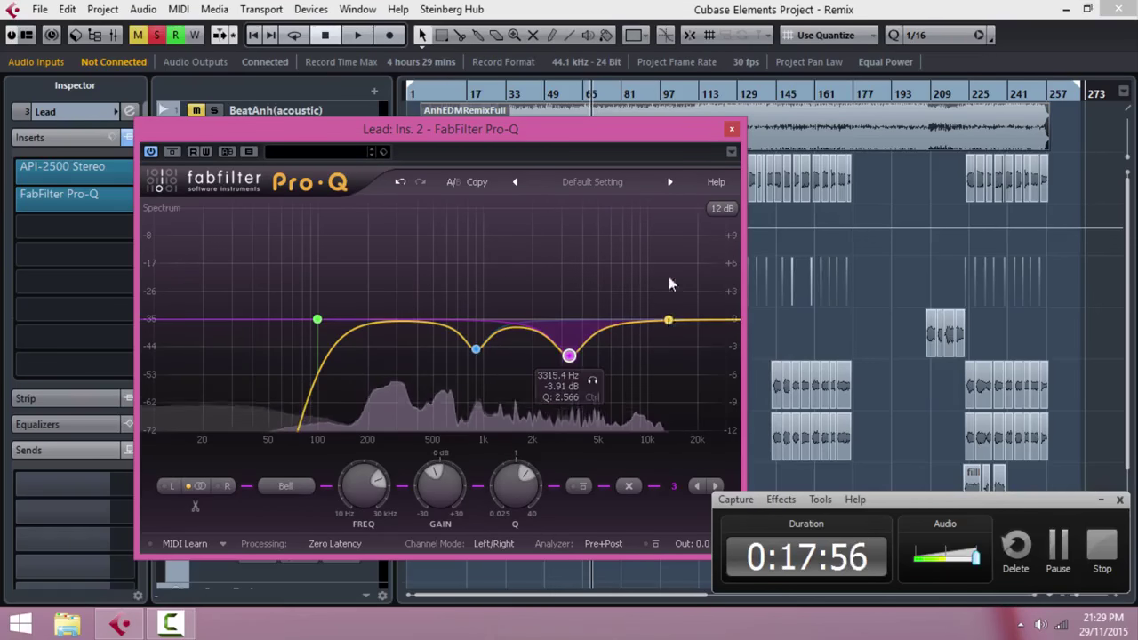
# Step: Add a high-shelf boost of about 6.7 dB near 12.5 kHz with Q about 0.41
pyautogui.moveTo(668, 276); pyautogui.dragTo(668, 255)
pyautogui.moveTo(517, 483); pyautogui.dragTo(519, 481)
pyautogui.press('space')
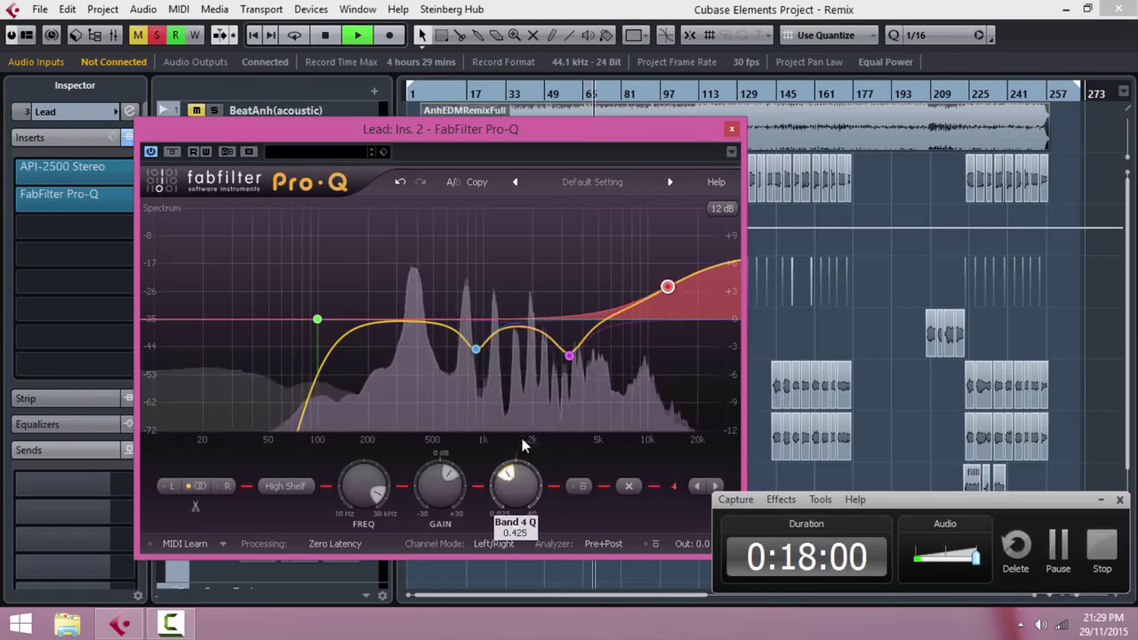
pyautogui.press('space')
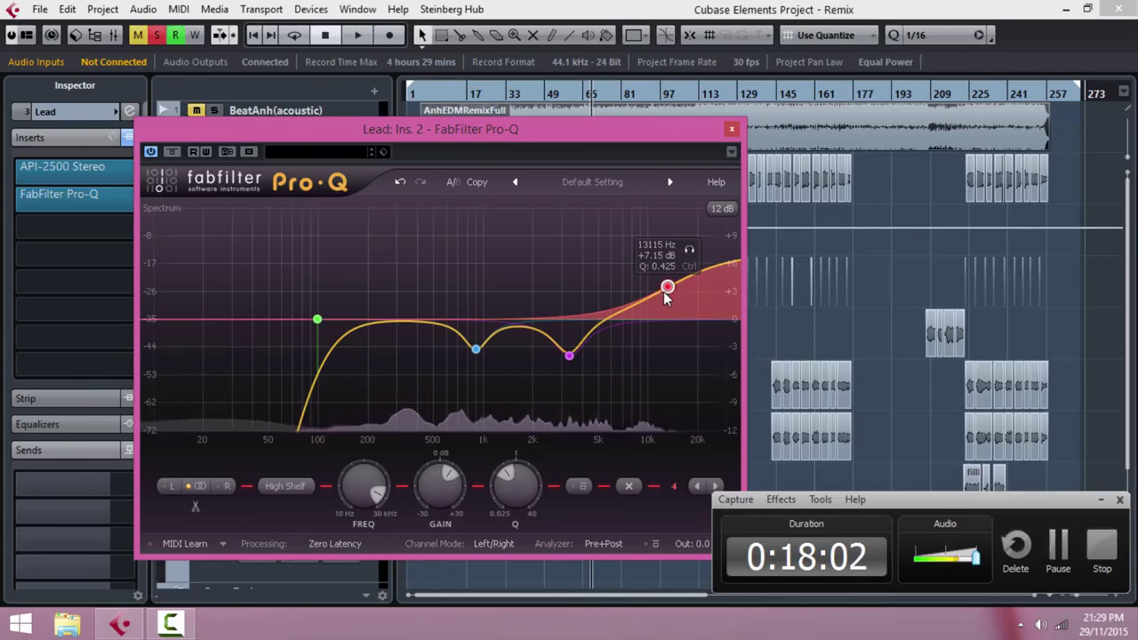
pyautogui.moveTo(664, 292); pyautogui.dragTo(661, 294)
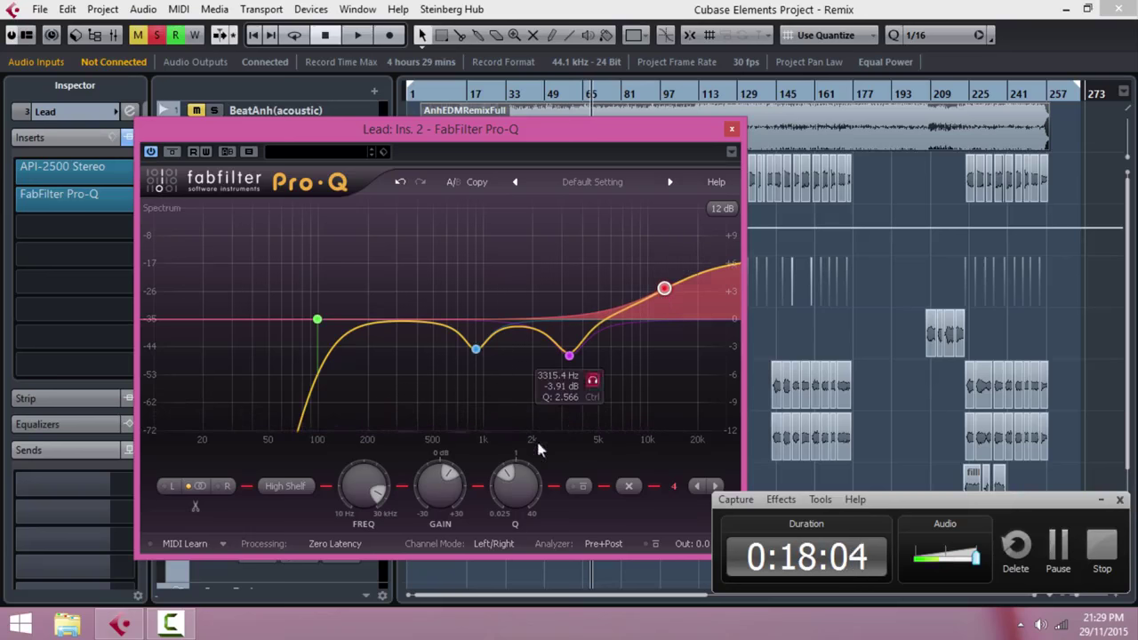
pyautogui.moveTo(505, 480)
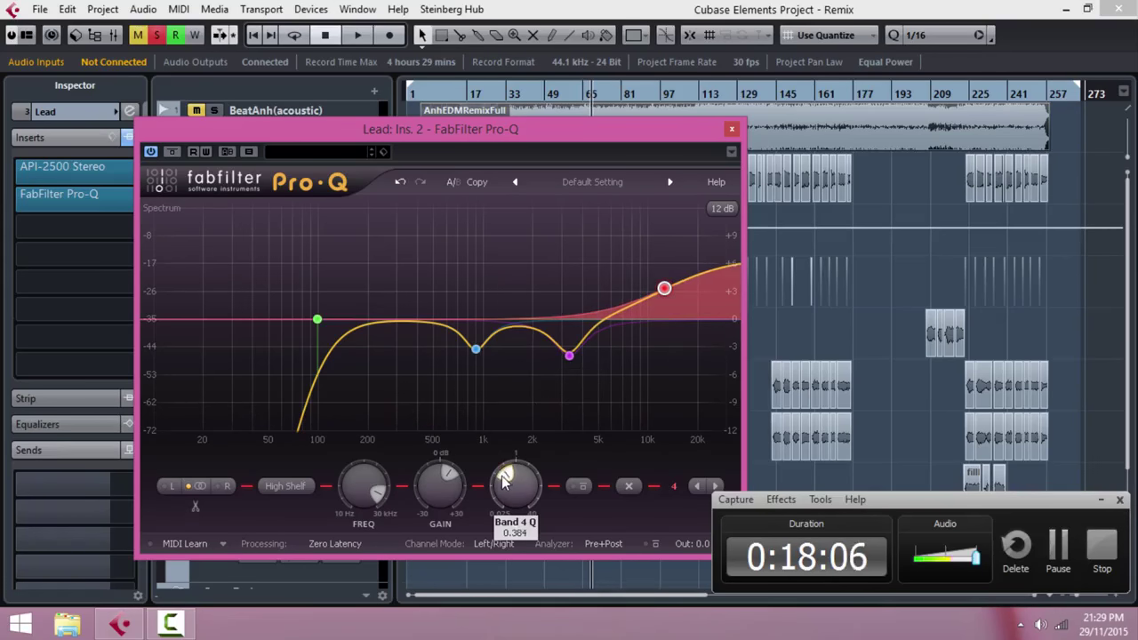
pyautogui.moveTo(505, 480); pyautogui.dragTo(508, 480)
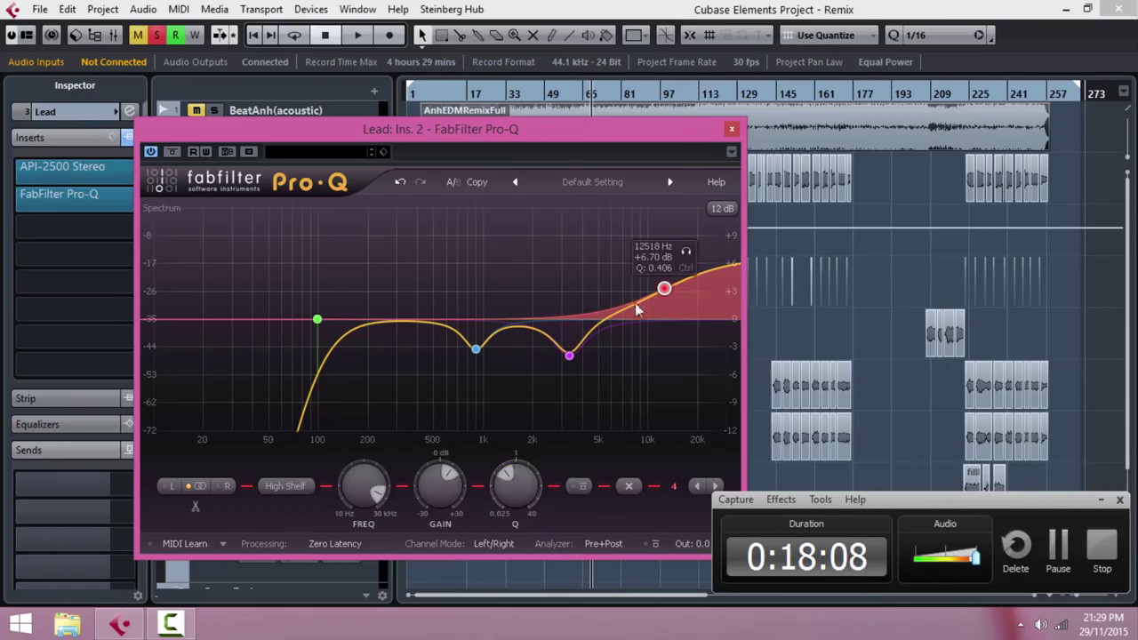
# Step: Add a low-mid bell cut of about -3.8 dB at 277 Hz with Q about 2.18 while listening to the doubles
pyautogui.press('space')
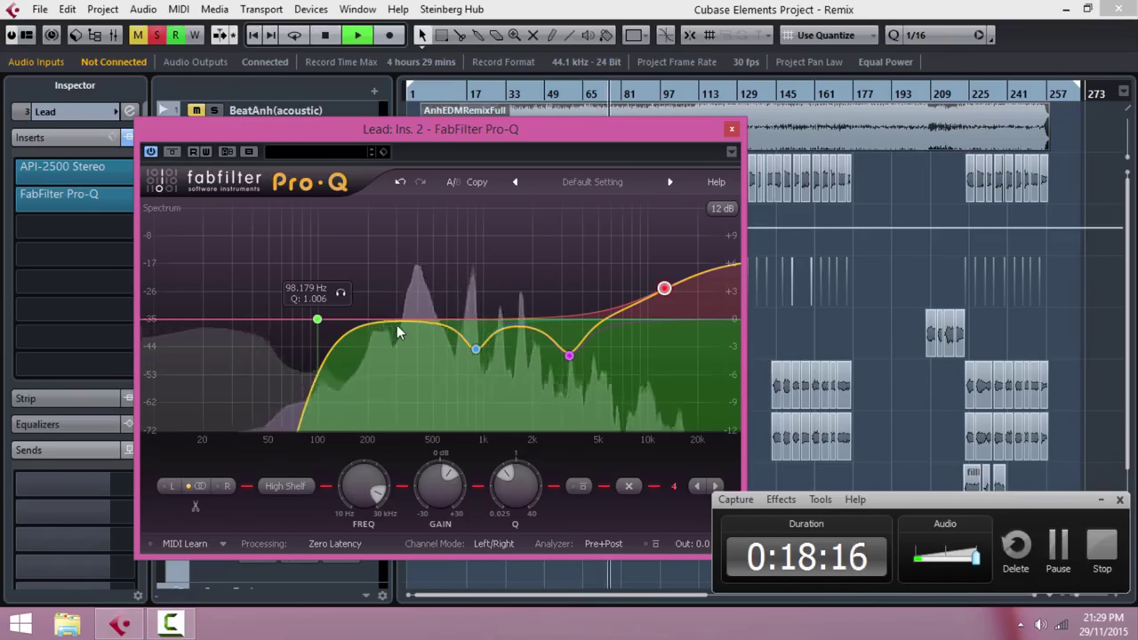
pyautogui.moveTo(397, 325); pyautogui.dragTo(392, 360)
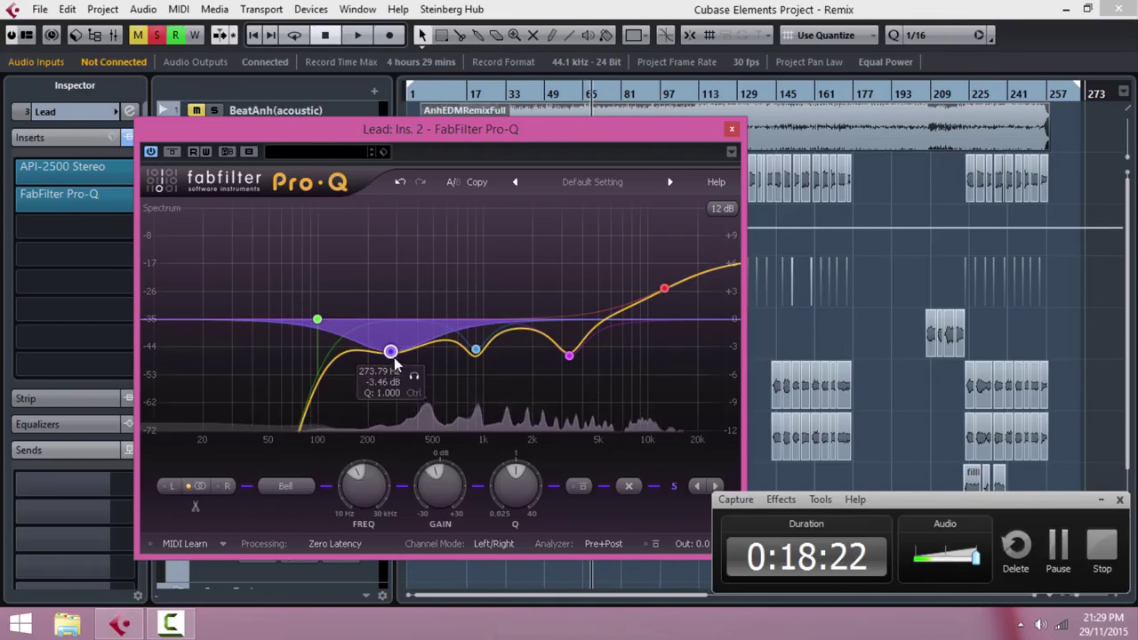
pyautogui.moveTo(516, 481); pyautogui.dragTo(516, 460)
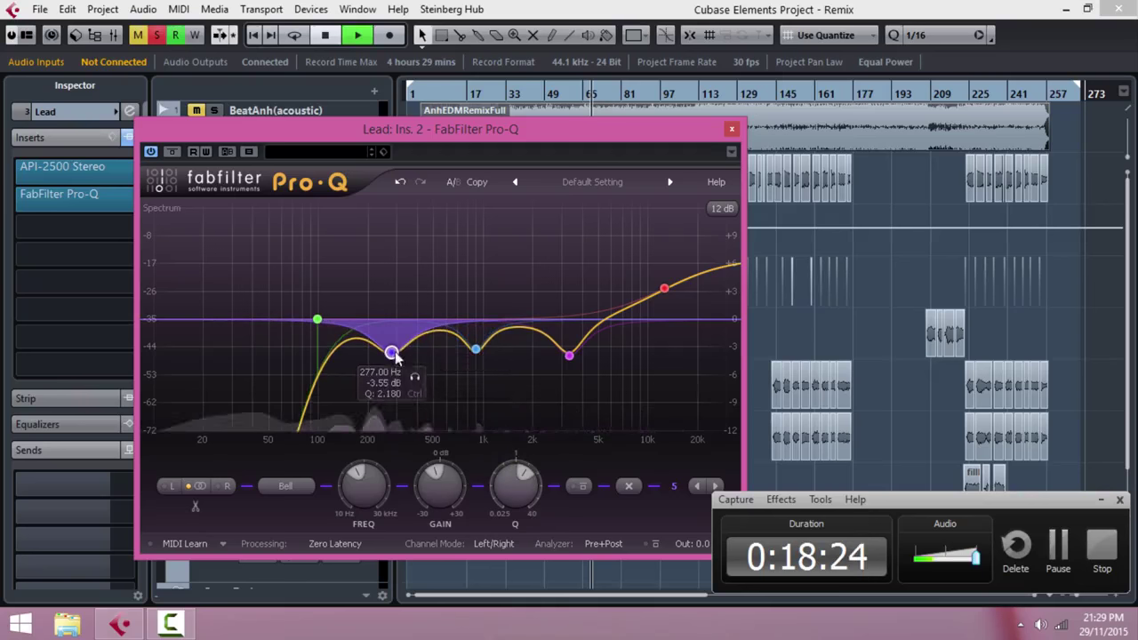
pyautogui.press('space')
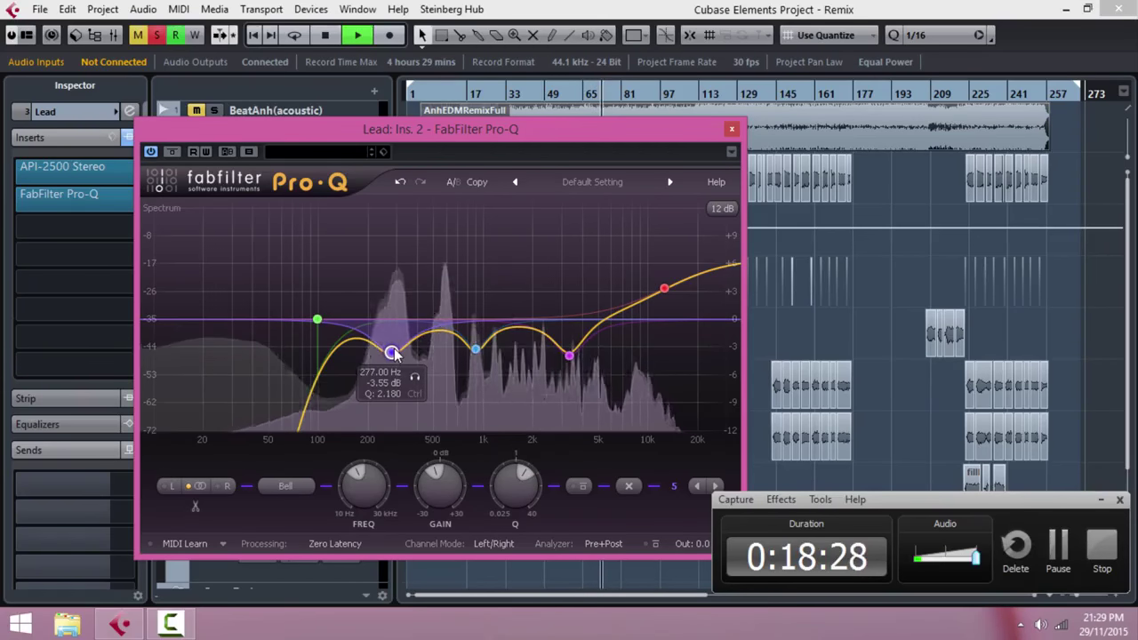
pyautogui.moveTo(393, 354); pyautogui.dragTo(395, 356)
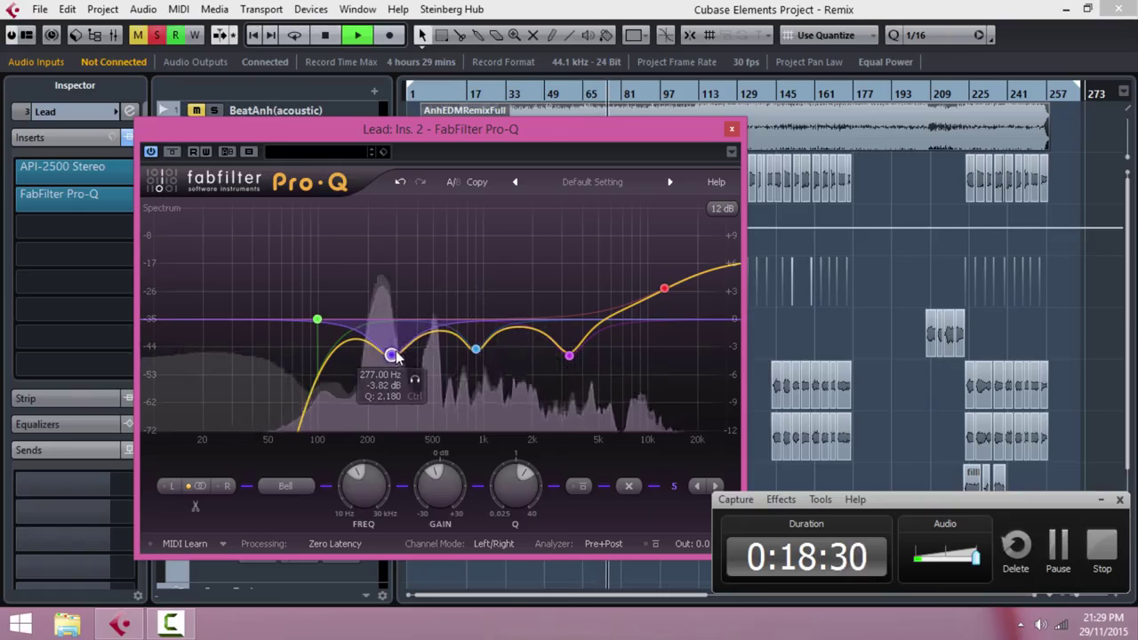
# Step: Replay the equalized Lead doubles, deepen the 277 Hz cut to about -3.9 dB, and close Pro-Q
pyautogui.click(732, 128)
pyautogui.press('space')
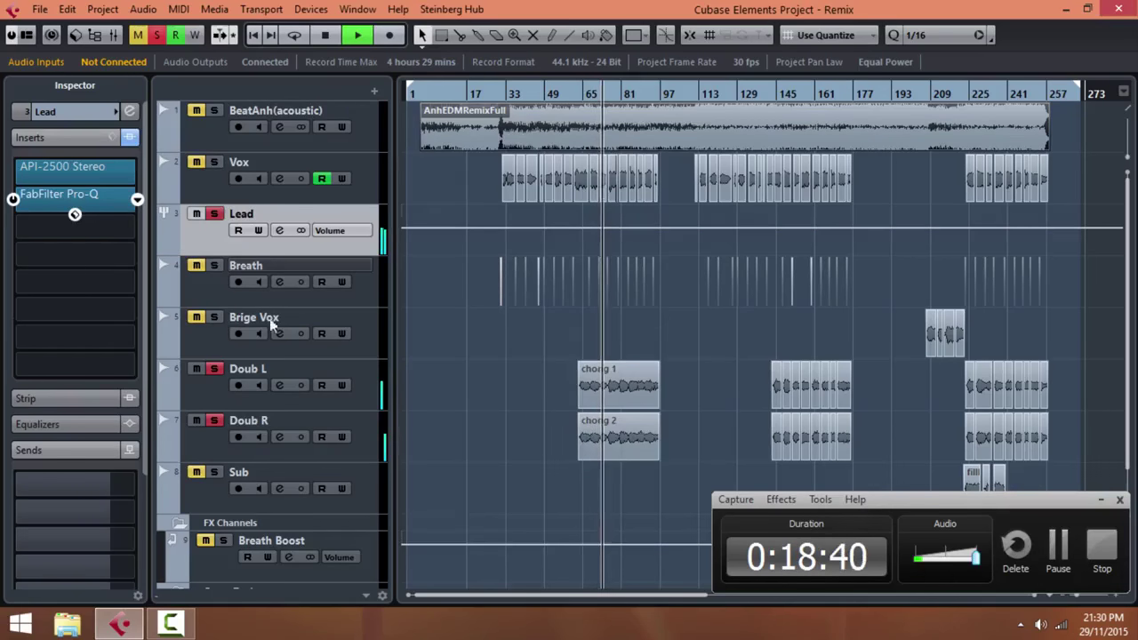
pyautogui.click(75, 194)
pyautogui.moveTo(391, 245); pyautogui.dragTo(391, 359)
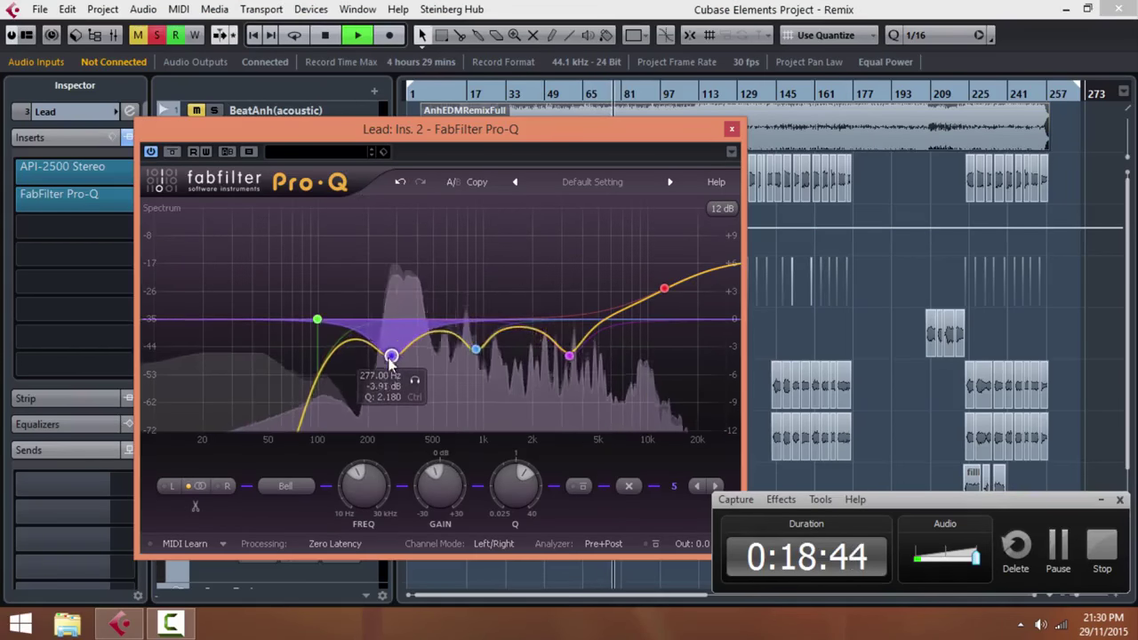
pyautogui.click(731, 130)
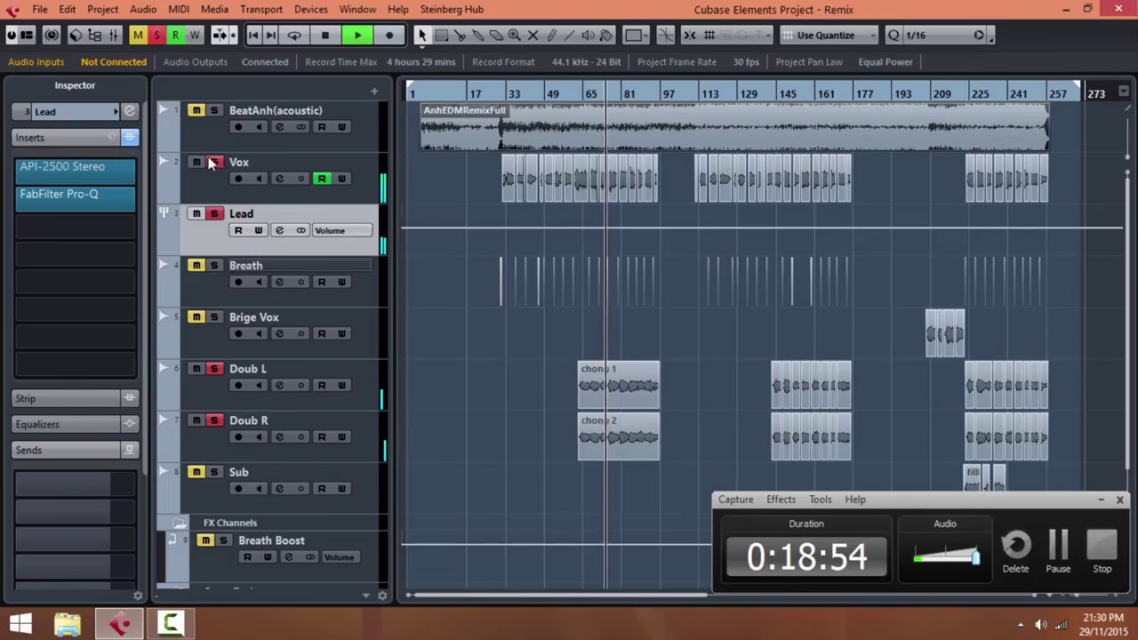
# Step: Clear the solos, and in the MixConsole set the Vox fader to about 0.54 dB and Lead to about -1.15 dB
pyautogui.click(213, 214)
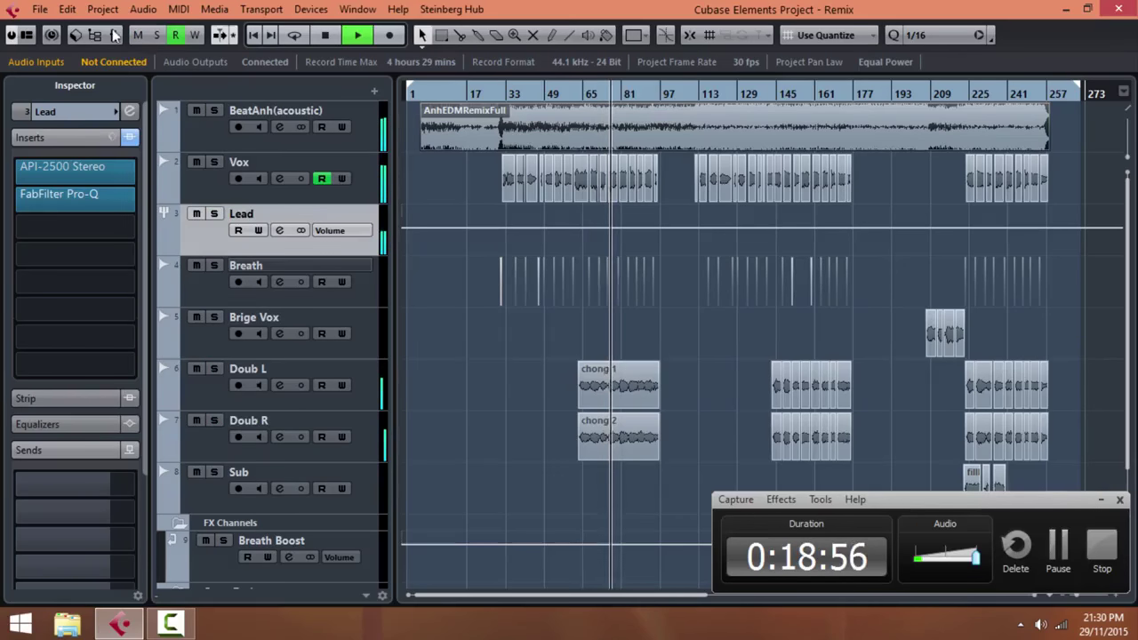
pyautogui.press('F3')
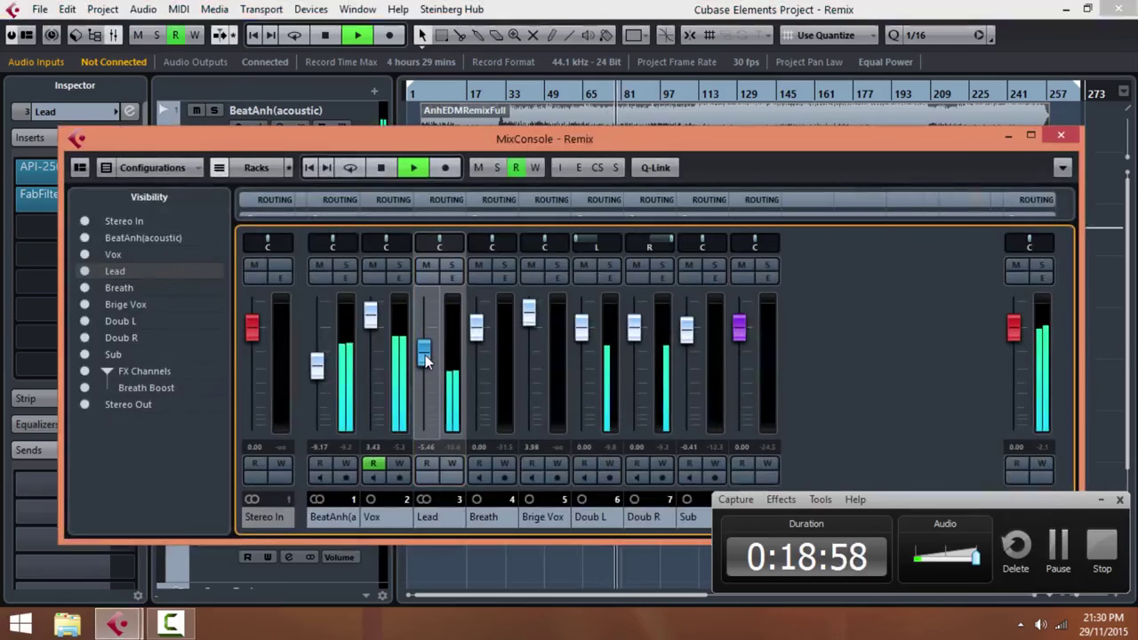
pyautogui.moveTo(425, 354); pyautogui.dragTo(372, 325)
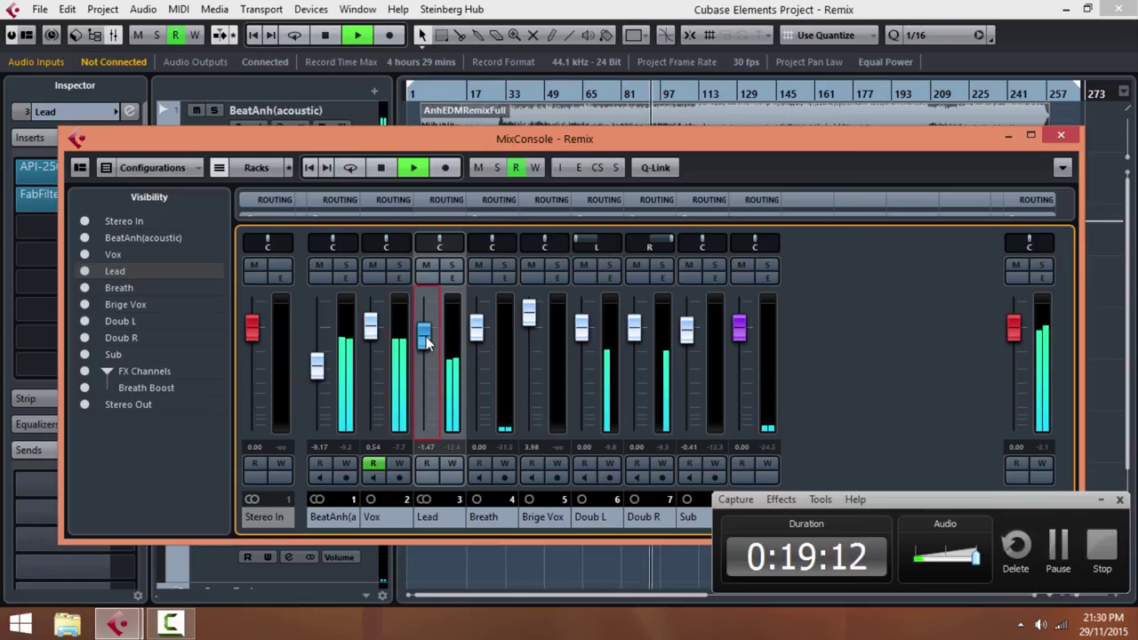
pyautogui.scroll(1, 427, 338)
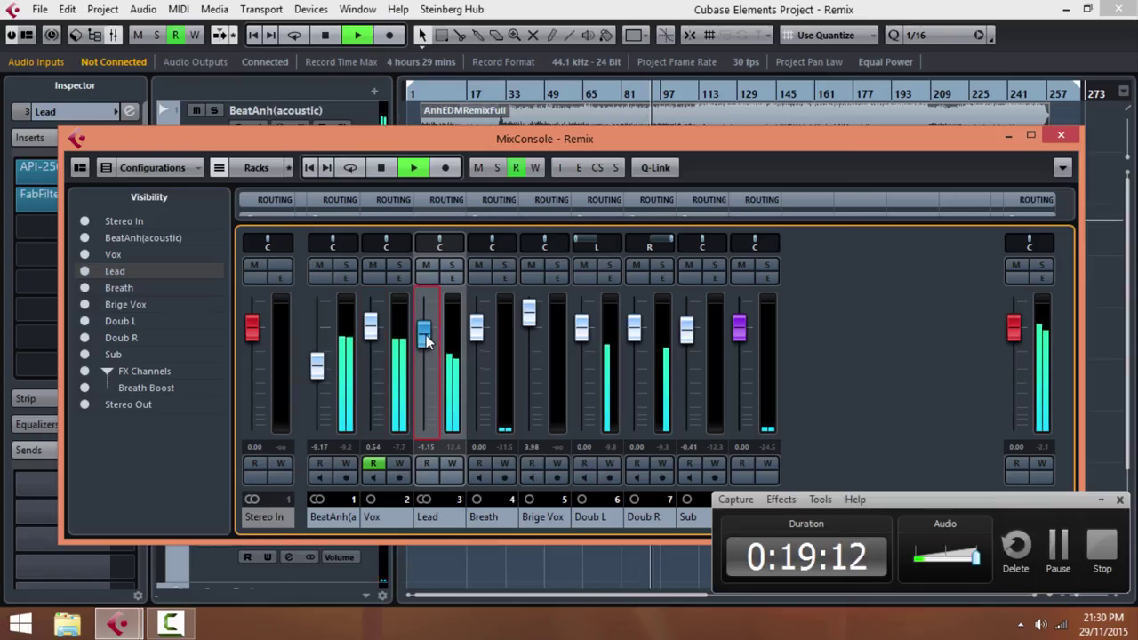
# Step: Stop playback, close the MixConsole, and place the playhead just before the Breath clip near bar 37
pyautogui.press('space')
pyautogui.click(1061, 135)
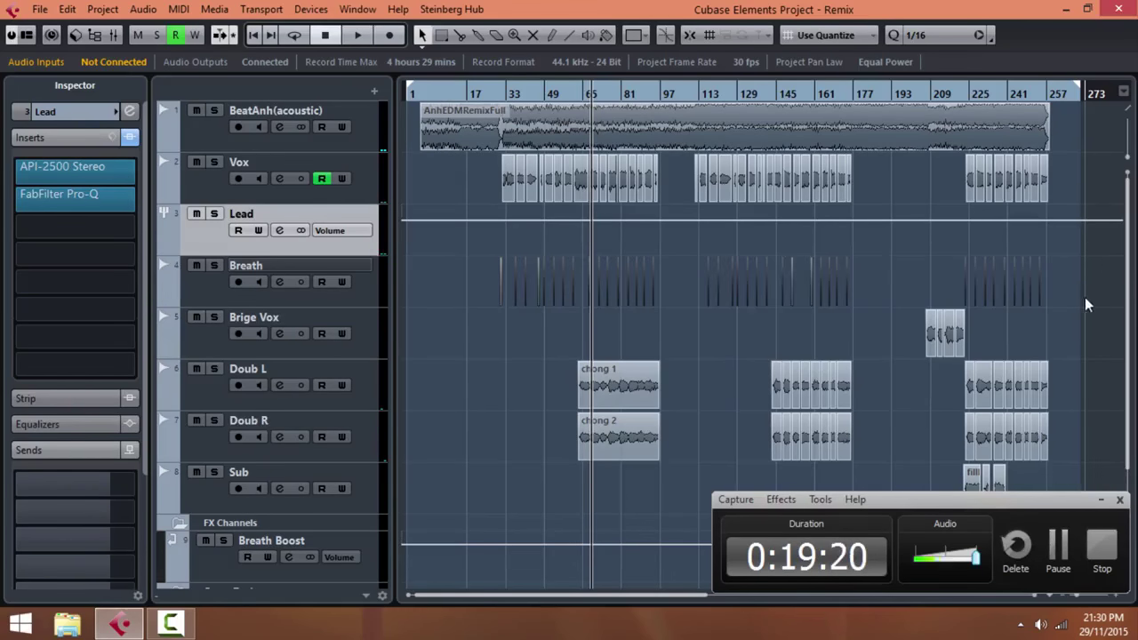
pyautogui.click(501, 94)
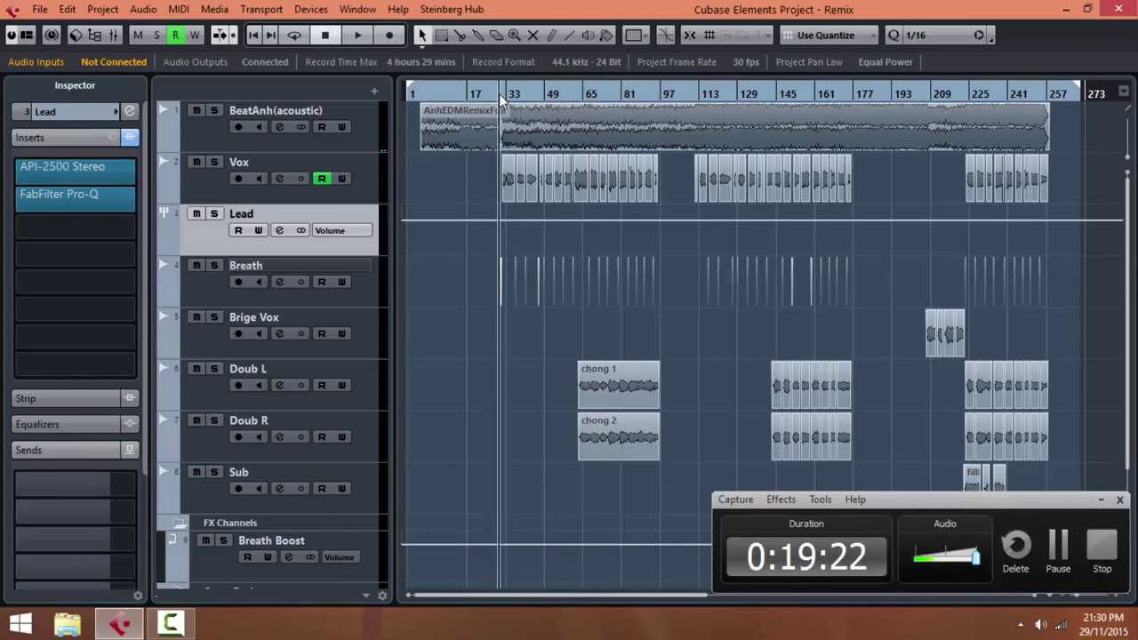
pyautogui.press('h')
pyautogui.press('h')
pyautogui.press('h')
pyautogui.press('h')
pyautogui.press('h')
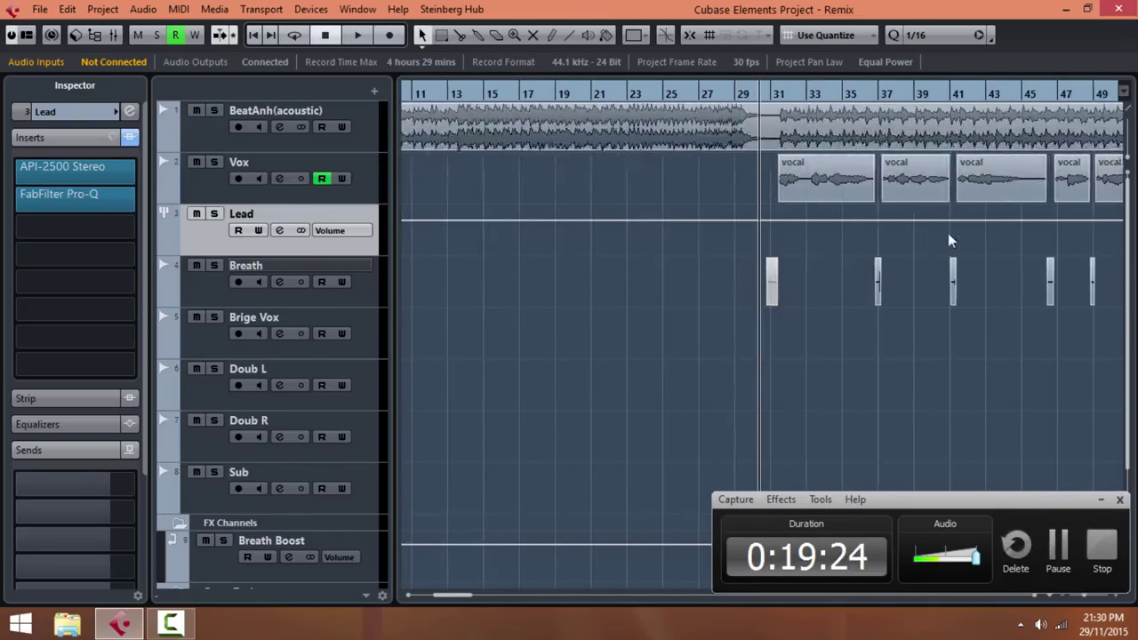
pyautogui.click(868, 94)
pyautogui.press('h')
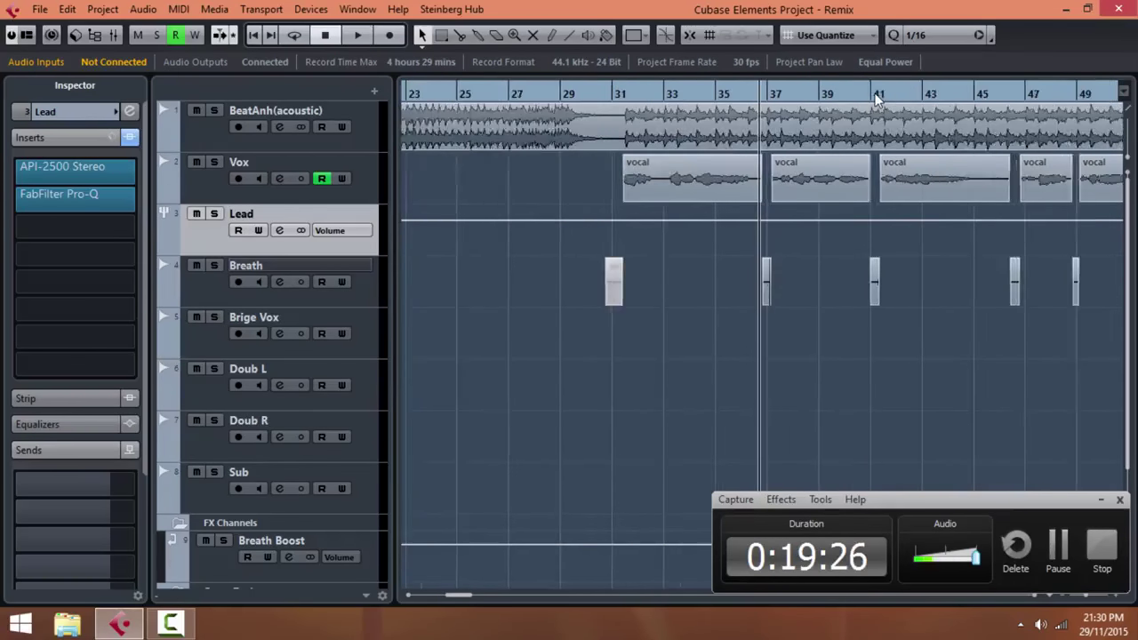
pyautogui.press('h')
pyautogui.press('h')
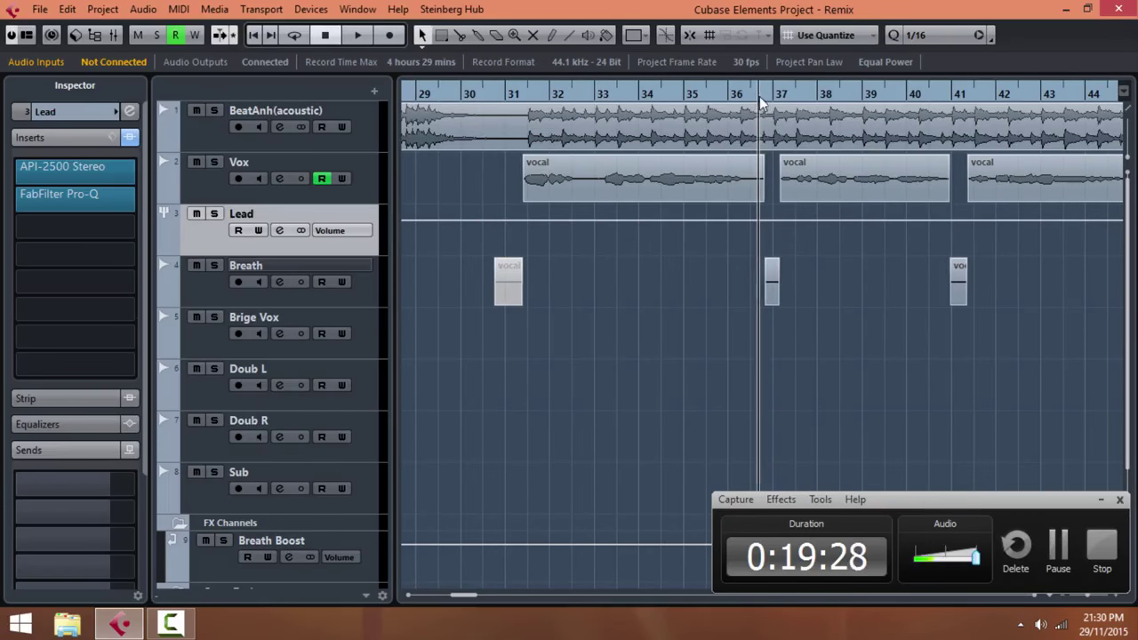
# Step: Listen to the breath near bar 37 in the mix, solo the Breath track briefly, and clear the solo
pyautogui.press('space')
pyautogui.press('space')
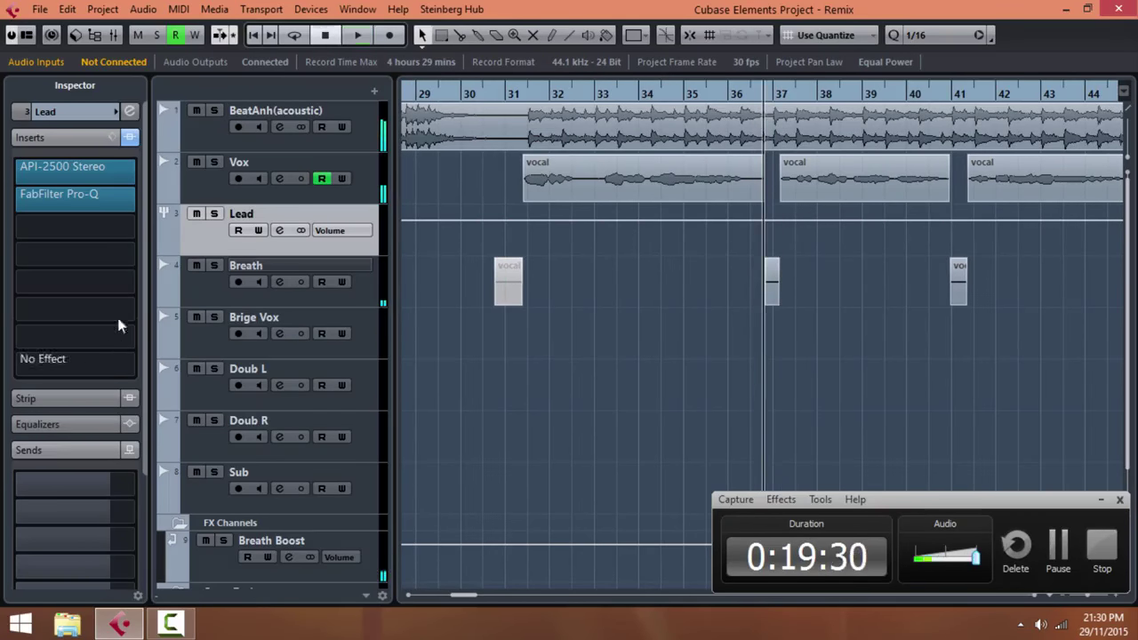
pyautogui.click(213, 268)
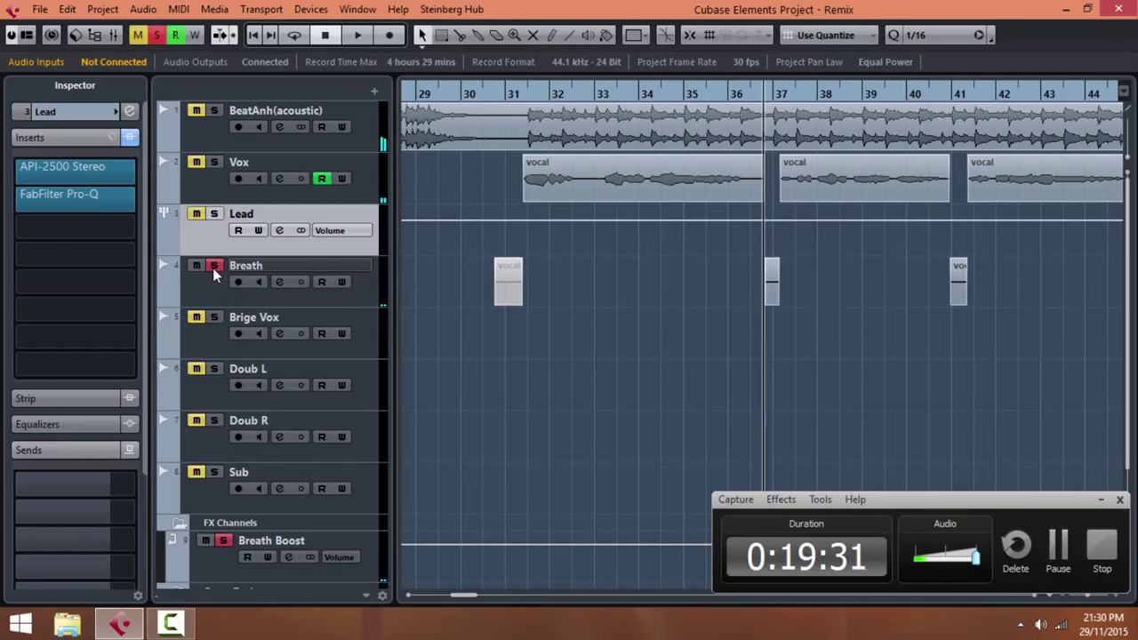
pyautogui.press('space')
pyautogui.click(214, 269)
# Step: Place the playhead at the start of the Brige Vox clips, between bars 201 and 209, and play the section
pyautogui.press('g')
pyautogui.press('g')
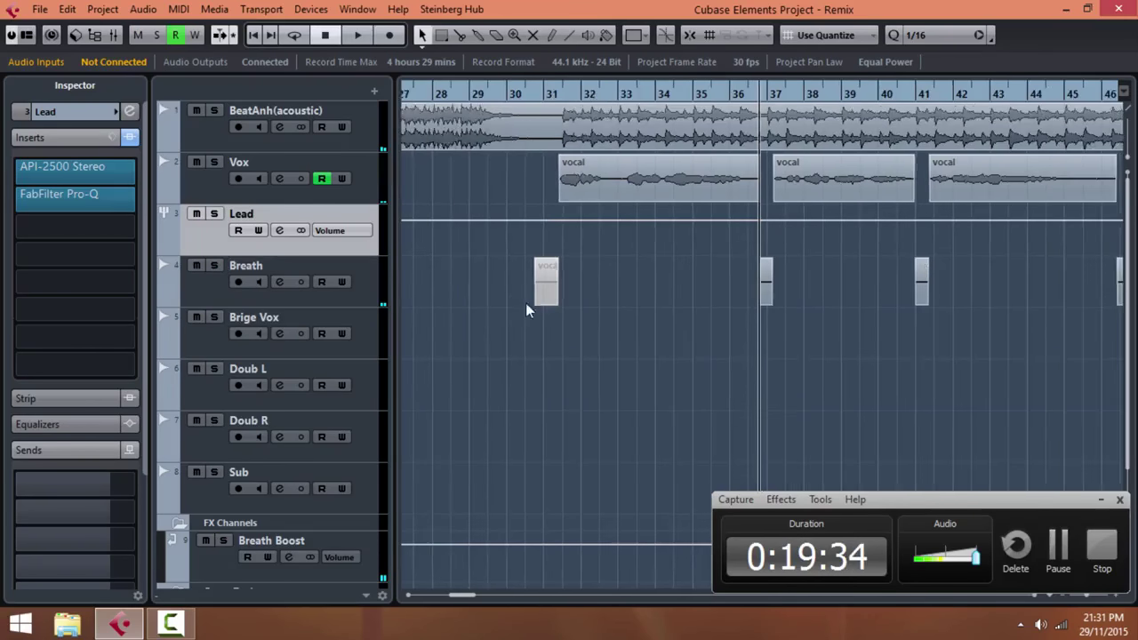
pyautogui.press('g')
pyautogui.press('g')
pyautogui.press('g')
pyautogui.press('g')
pyautogui.press('g')
pyautogui.press('g')
pyautogui.scroll(-1, 545, 314)
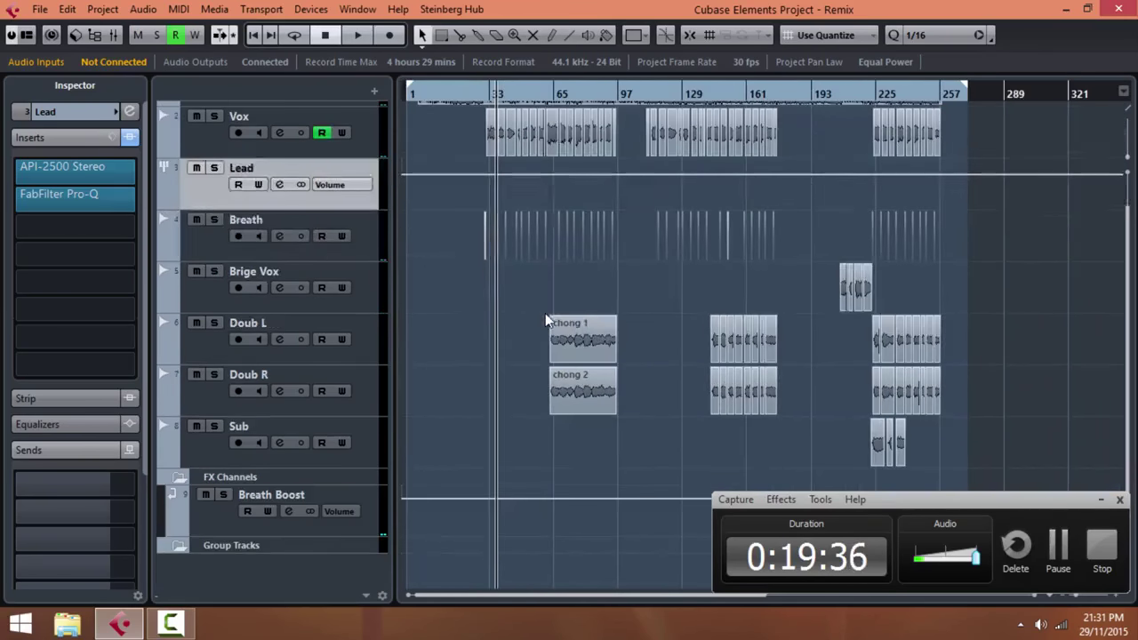
pyautogui.scroll(1, 545, 313)
pyautogui.scroll(-1, 545, 313)
pyautogui.moveTo(833, 105); pyautogui.dragTo(816, 162)
pyautogui.press('space')
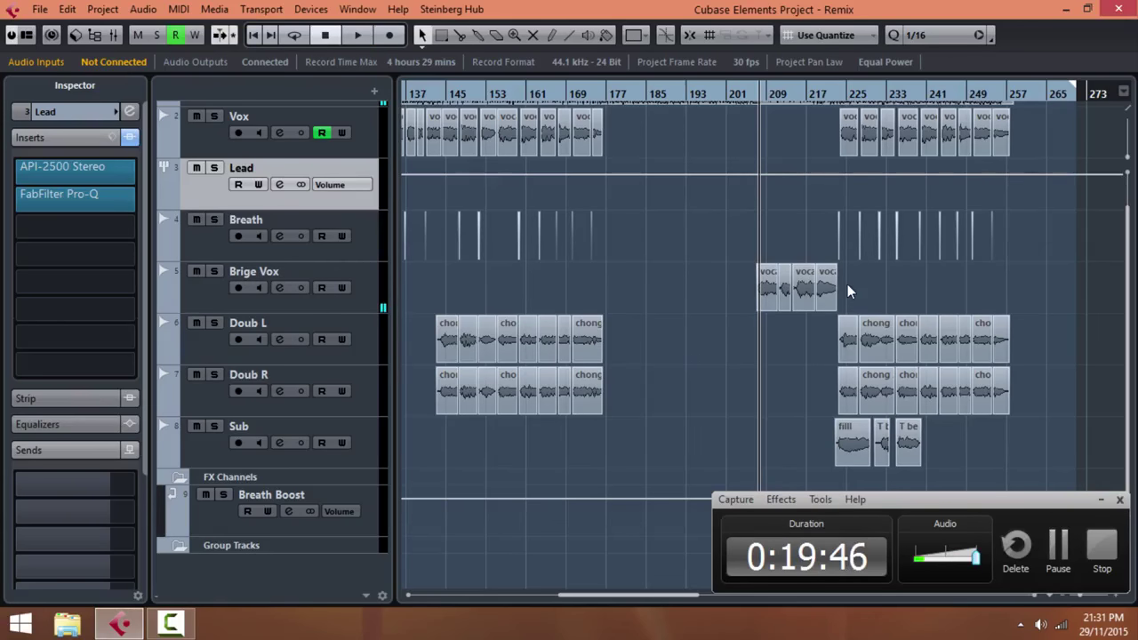
# Step: Select the Brige Vox track and reset its channel, clearing all its inserts and its fader setting
pyautogui.click(208, 294)
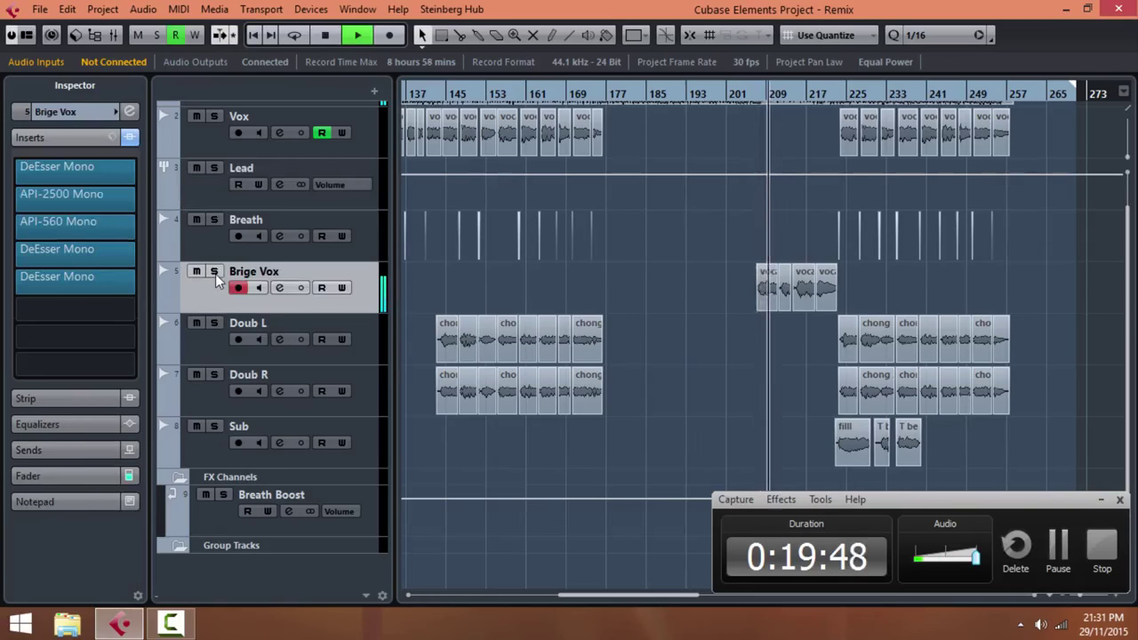
pyautogui.press('space')
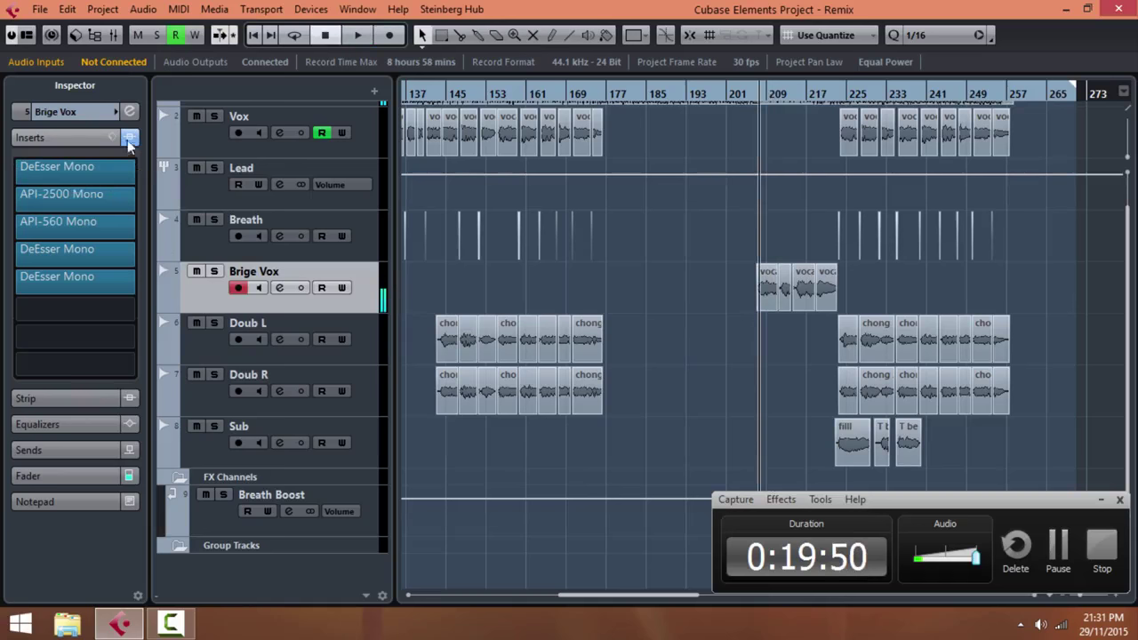
pyautogui.click(130, 140)
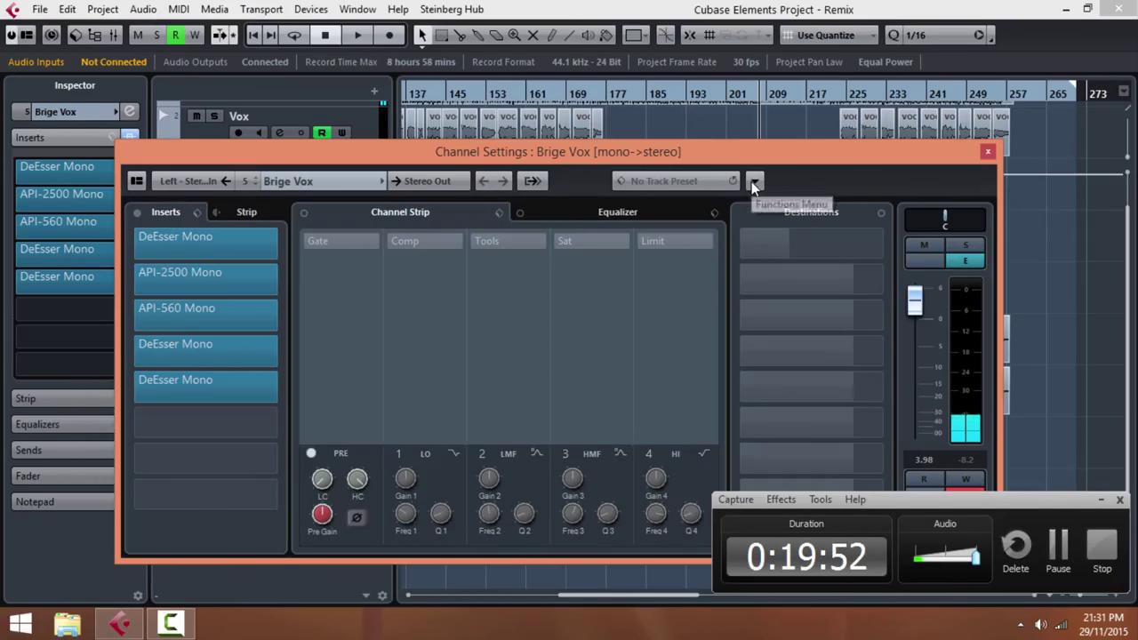
pyautogui.click(753, 182)
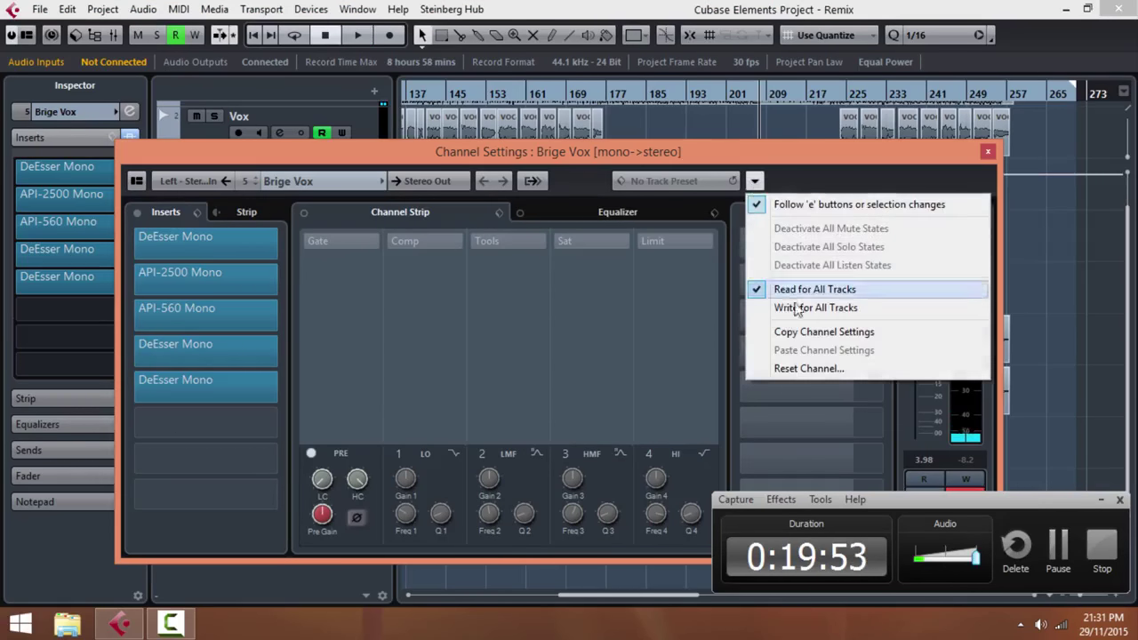
pyautogui.click(814, 369)
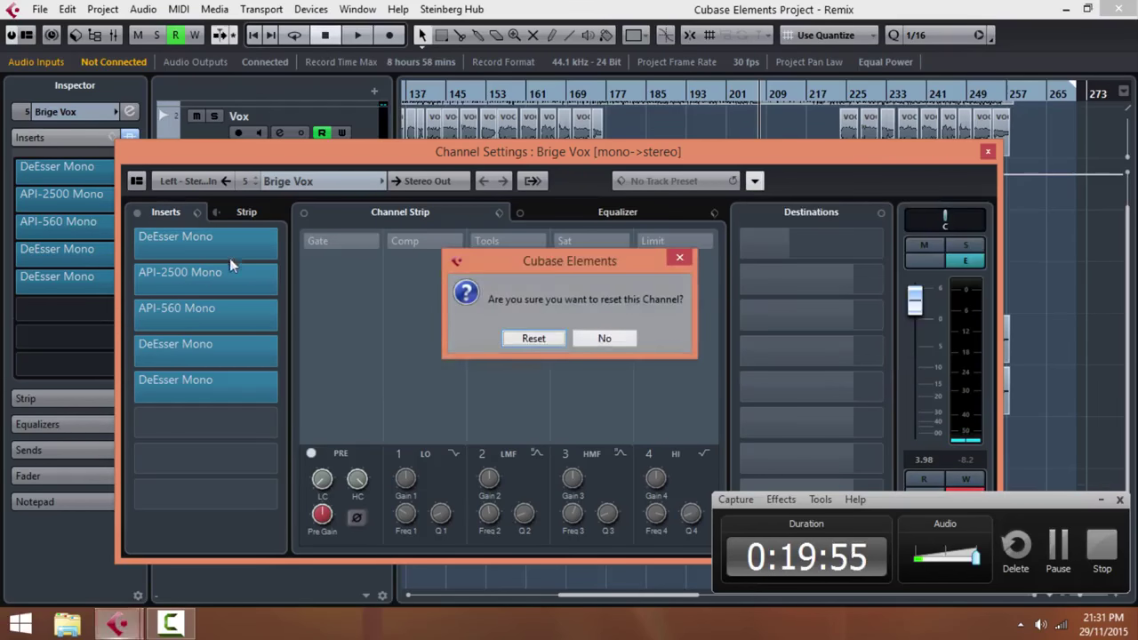
pyautogui.click(537, 338)
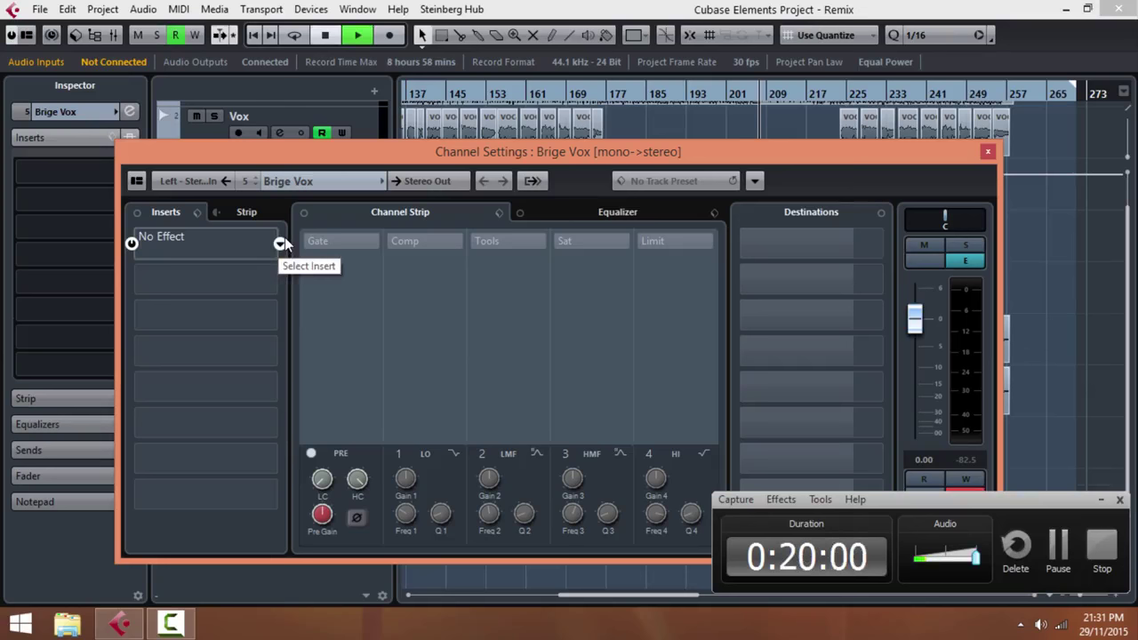
# Step: Solo Brige Vox, load DeEsser Mono into its first insert slot, and close the Channel Settings window
pyautogui.moveTo(302, 151); pyautogui.dragTo(528, 107)
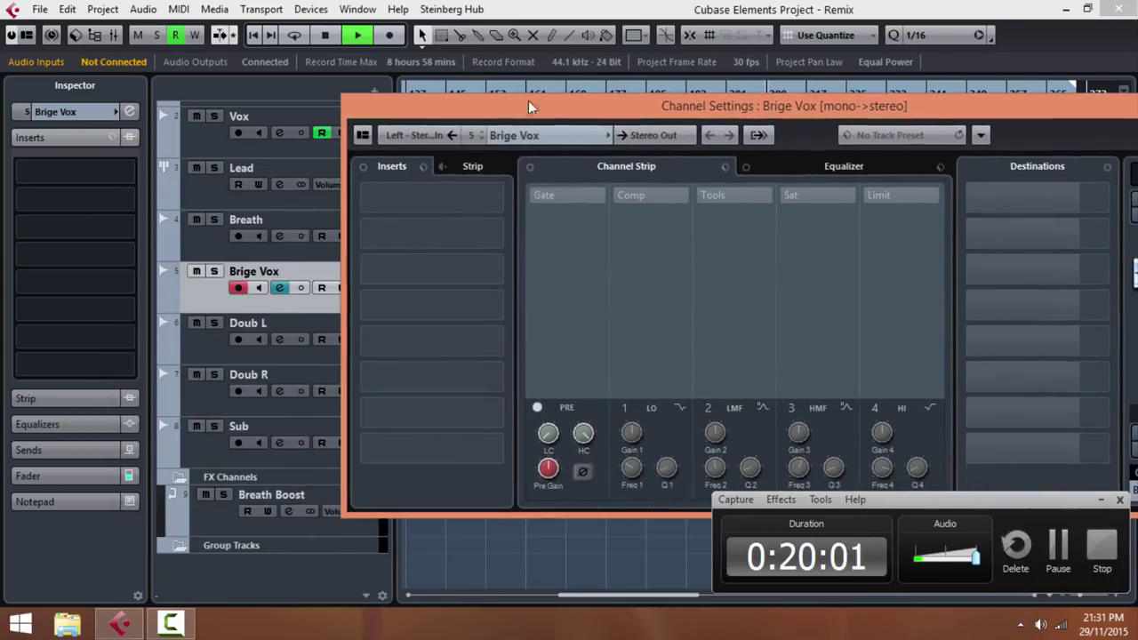
pyautogui.click(214, 271)
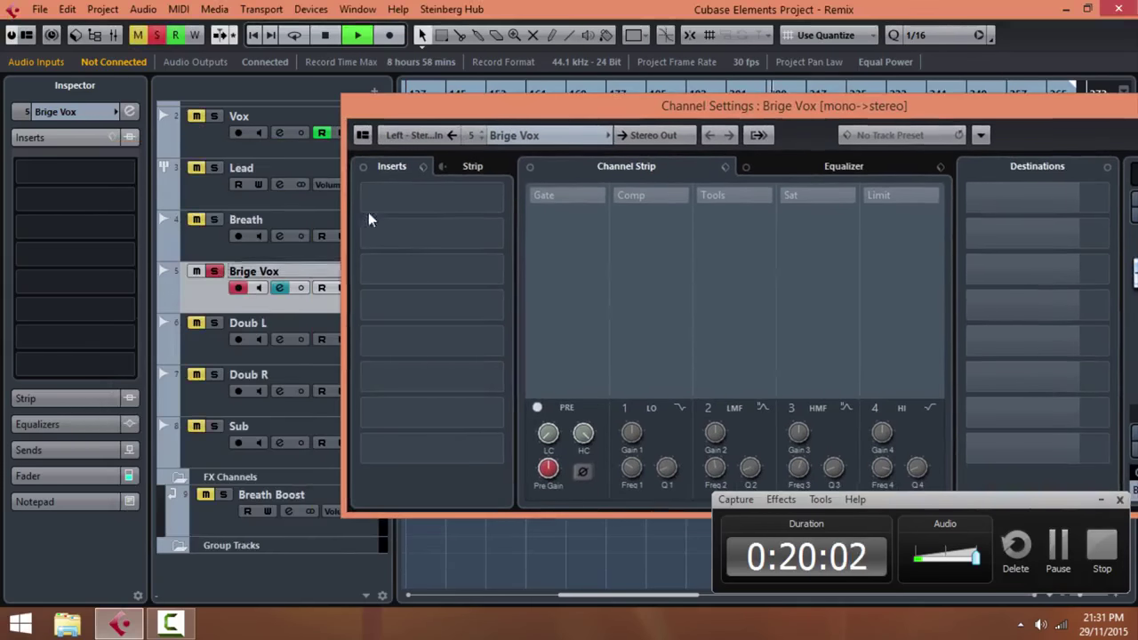
pyautogui.click(505, 199)
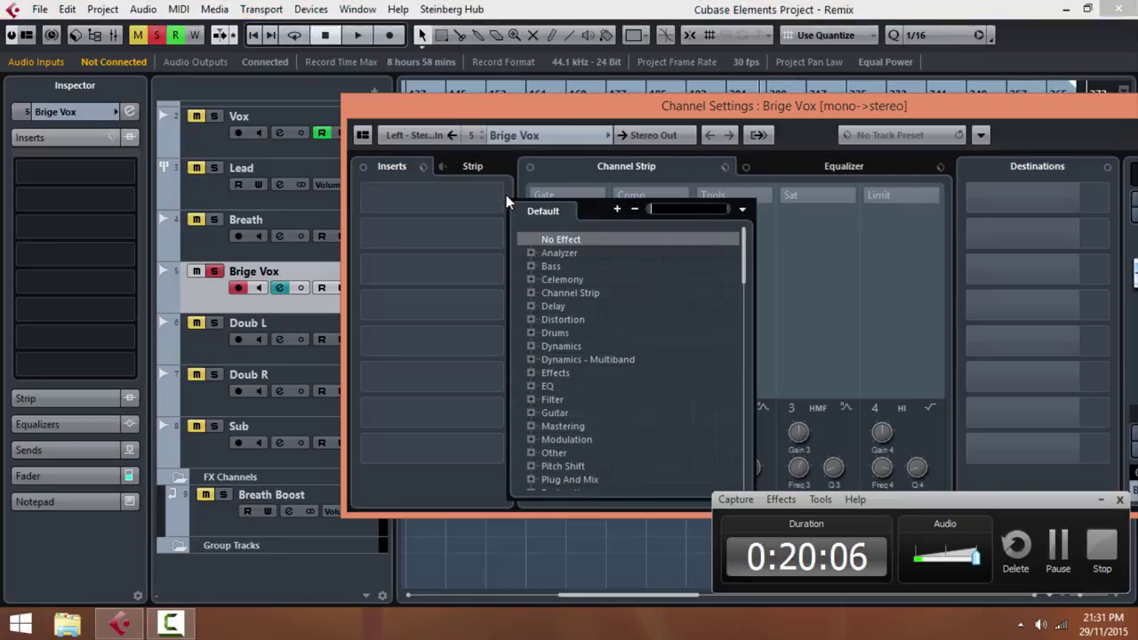
pyautogui.write('pro')
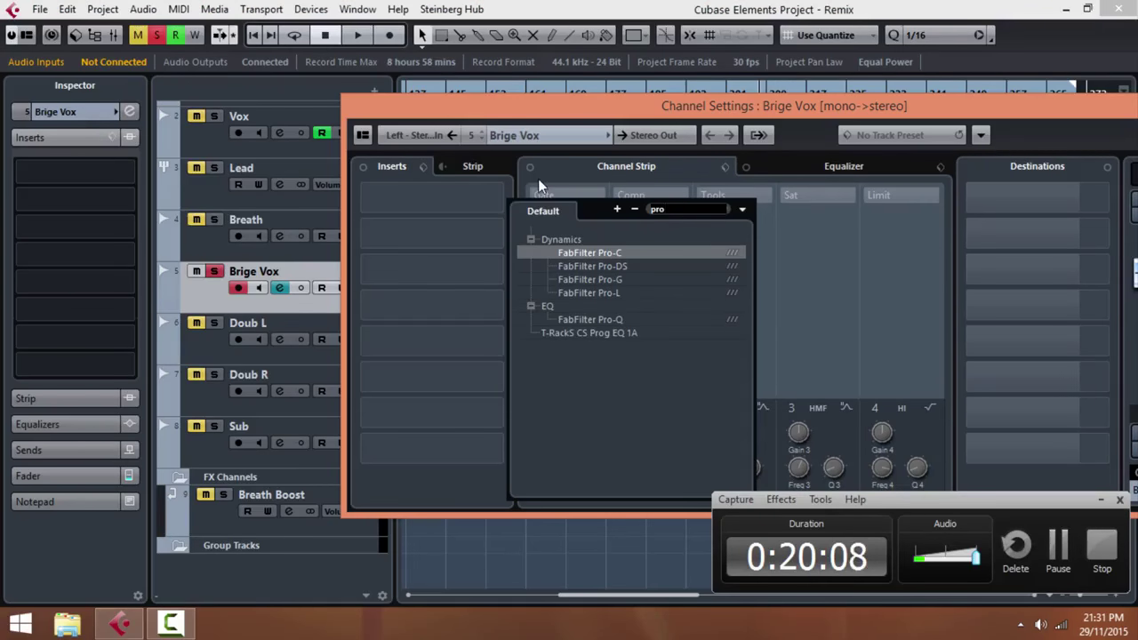
pyautogui.press('BackSpace')
pyautogui.press('BackSpace')
pyautogui.press('BackSpace')
pyautogui.write('dee')
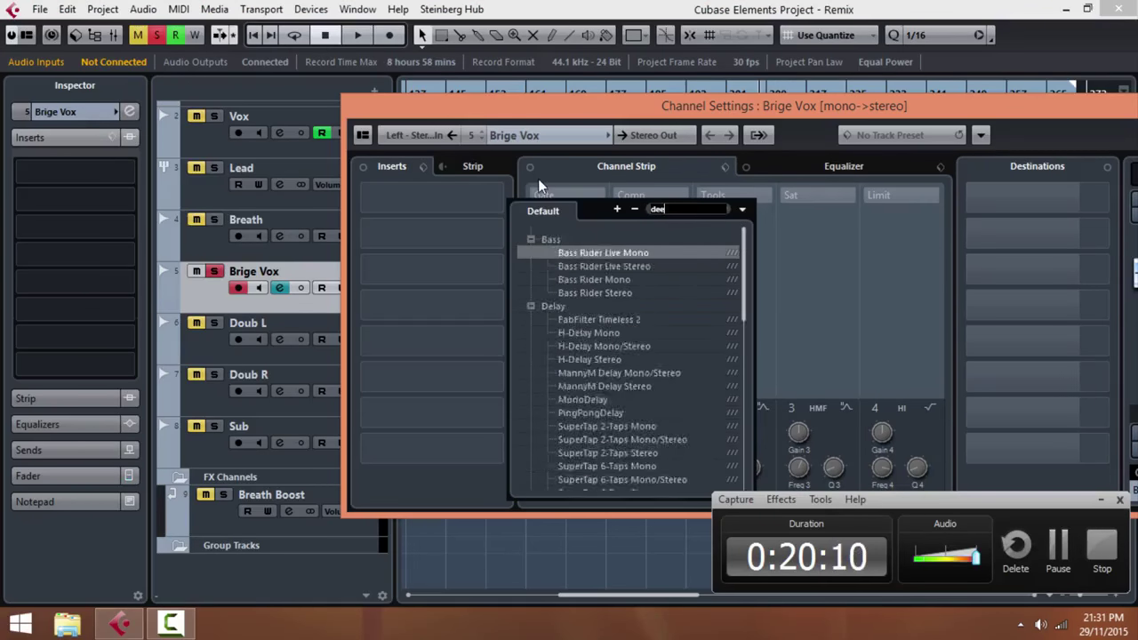
pyautogui.write('e')
pyautogui.press('BackSpace')
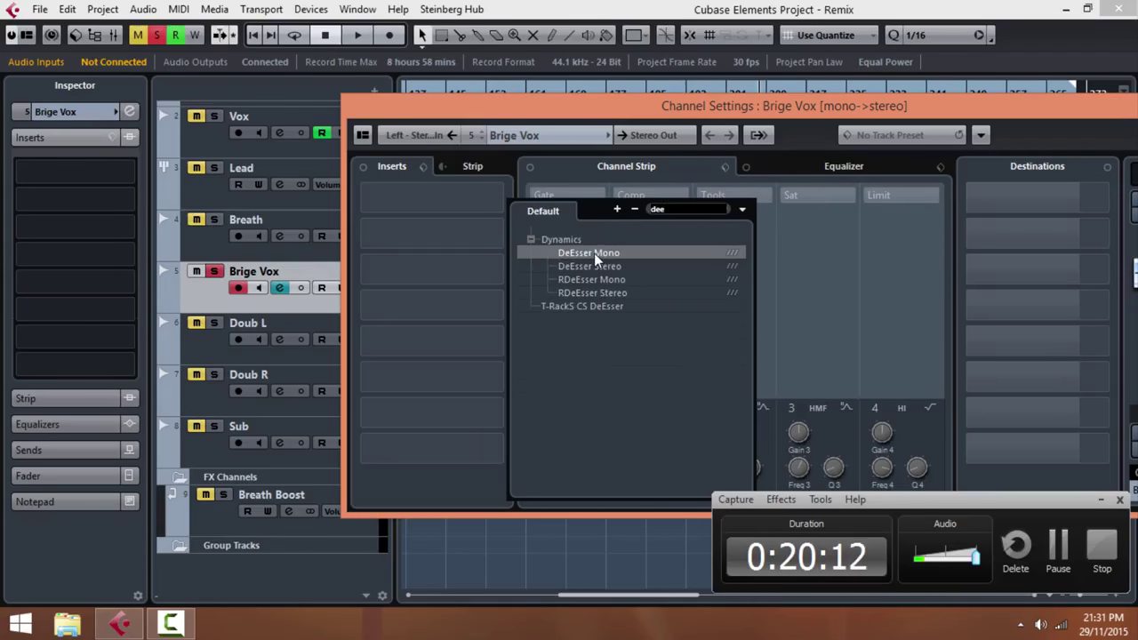
pyautogui.click(594, 252)
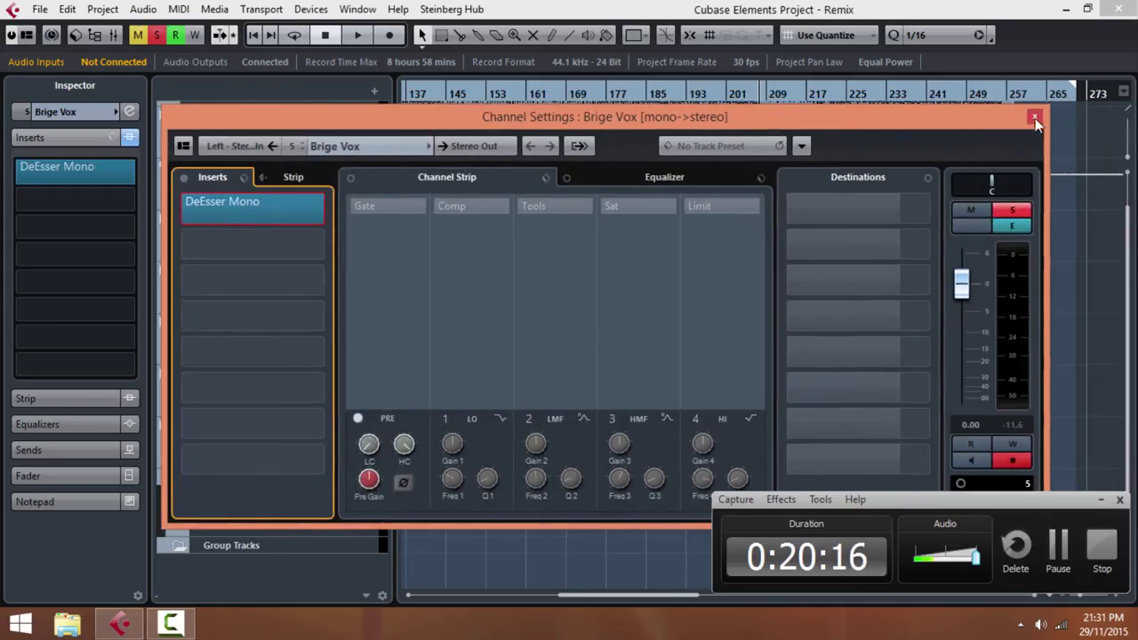
pyautogui.click(1035, 118)
# Step: Lower the DeEsser threshold to about -24.8 while playing the bridge vocal from near bar 213, and close the plug-in
pyautogui.click(801, 100)
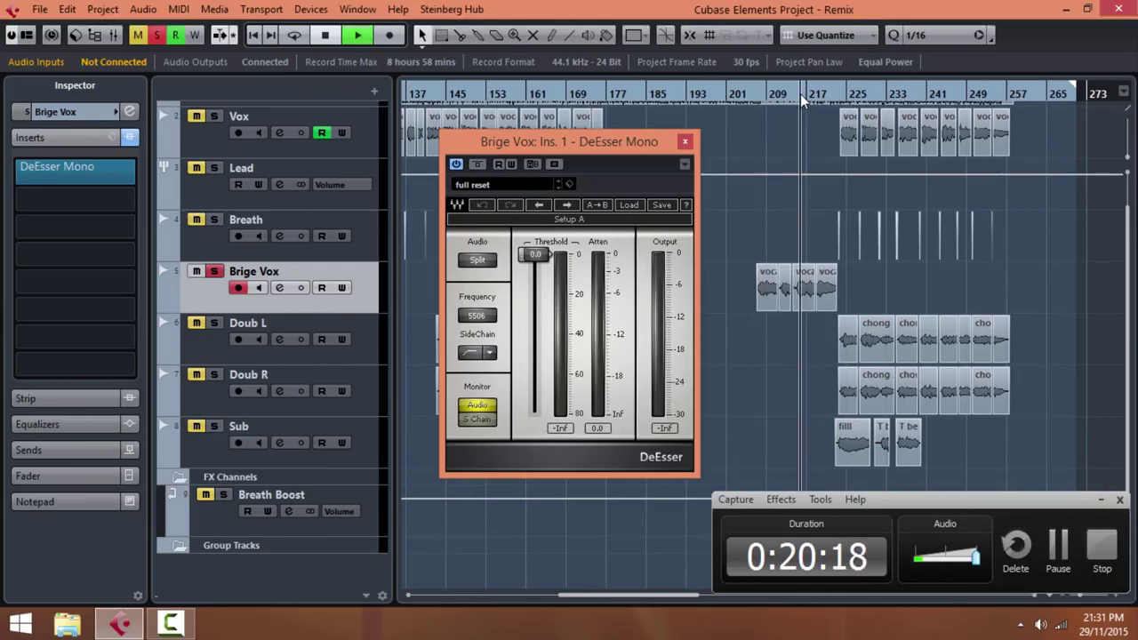
pyautogui.press('space')
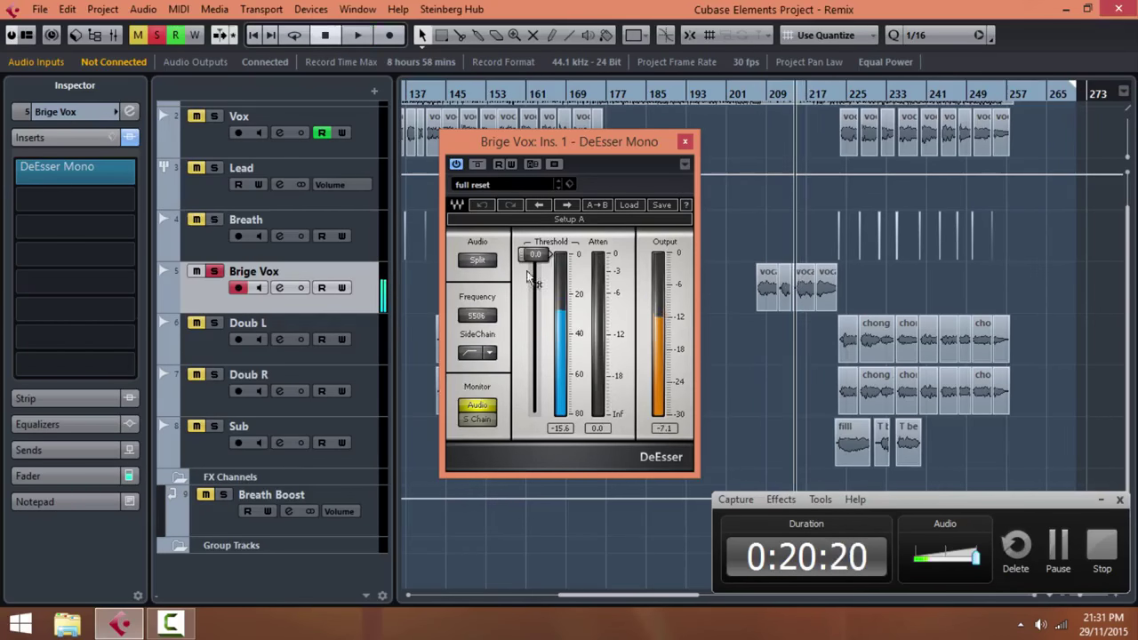
pyautogui.moveTo(535, 256); pyautogui.dragTo(540, 302)
pyautogui.press('space')
pyautogui.press('space')
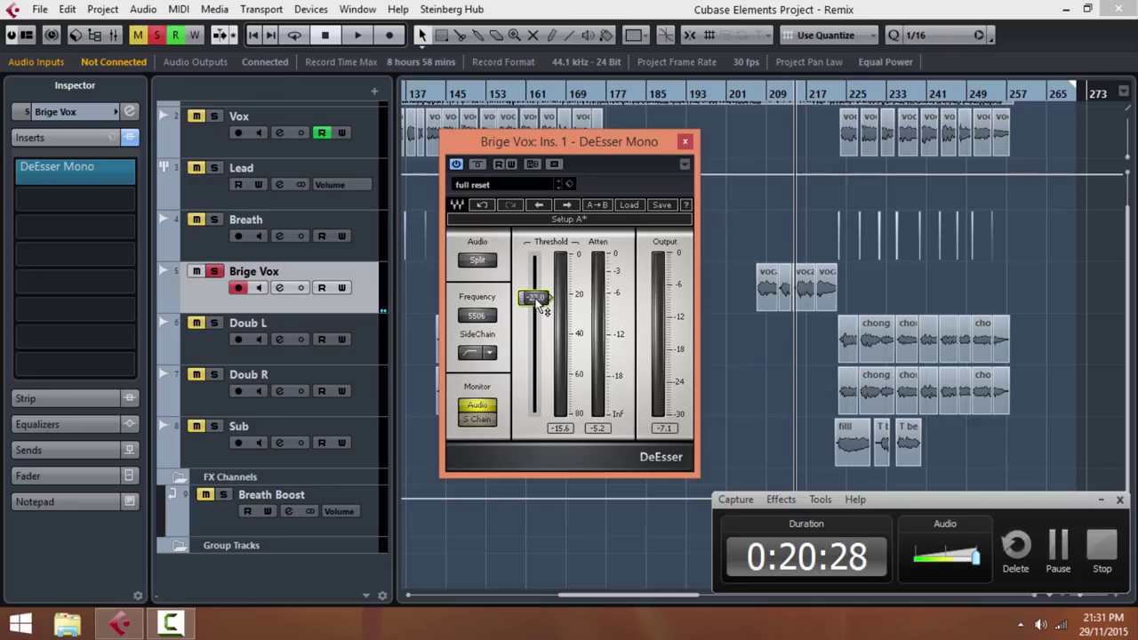
pyautogui.press('space')
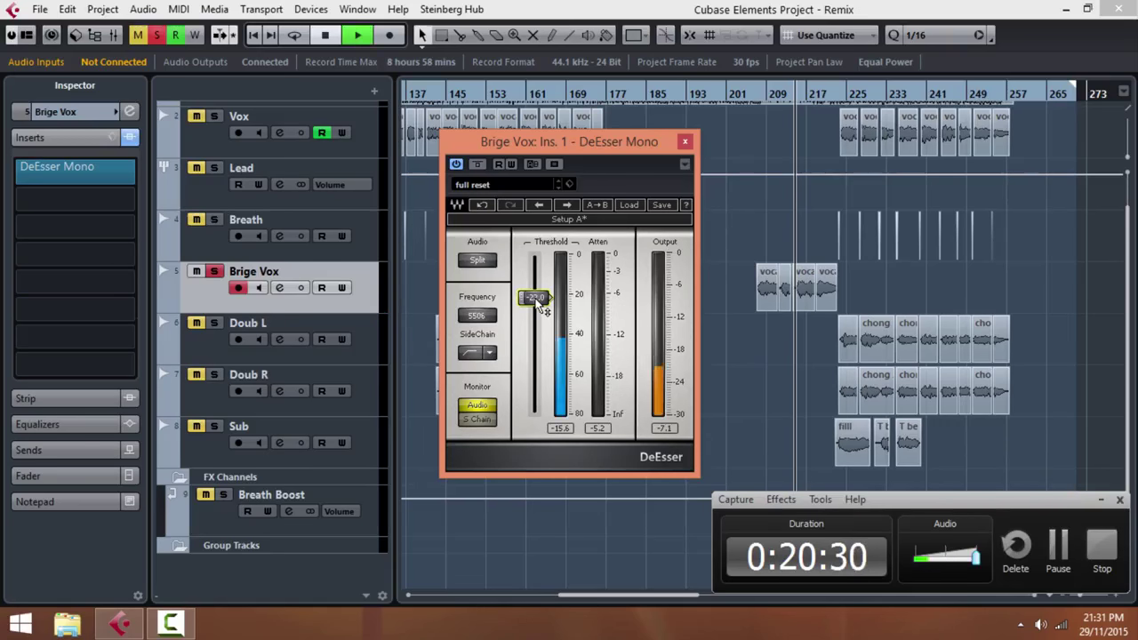
pyautogui.moveTo(540, 313); pyautogui.dragTo(540, 315)
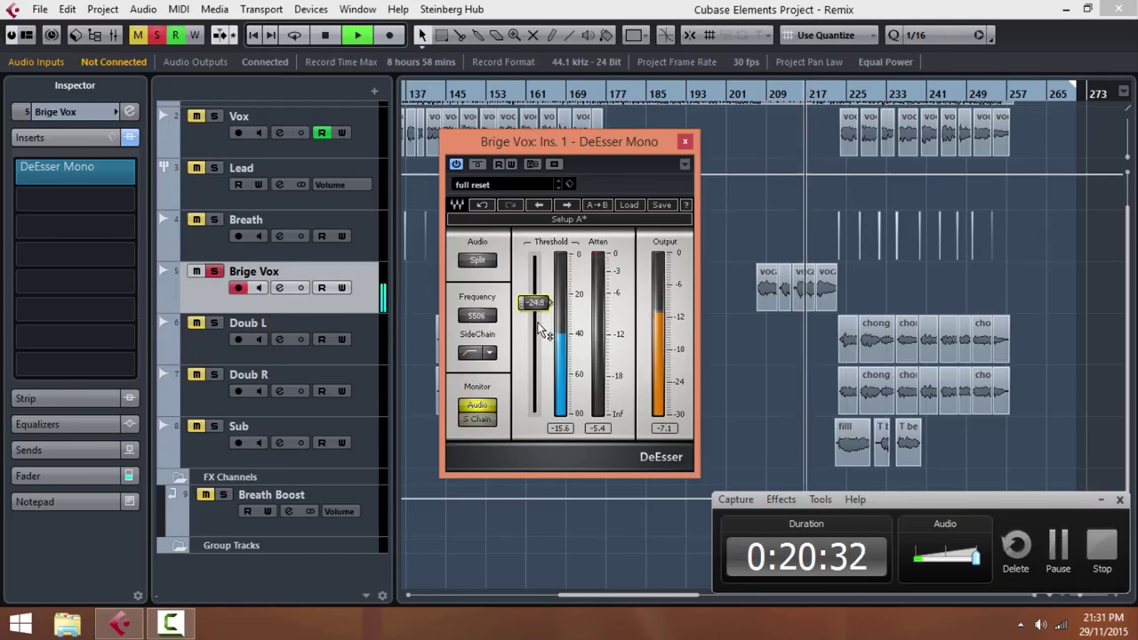
pyautogui.press('space')
pyautogui.click(685, 143)
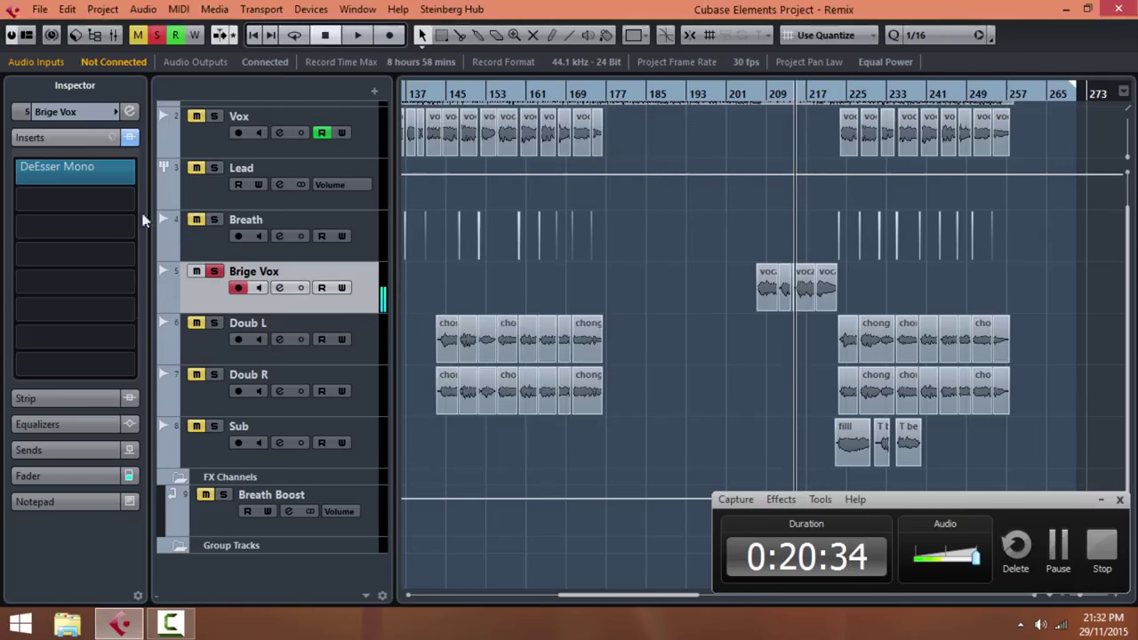
pyautogui.click(138, 200)
pyautogui.write('pro')
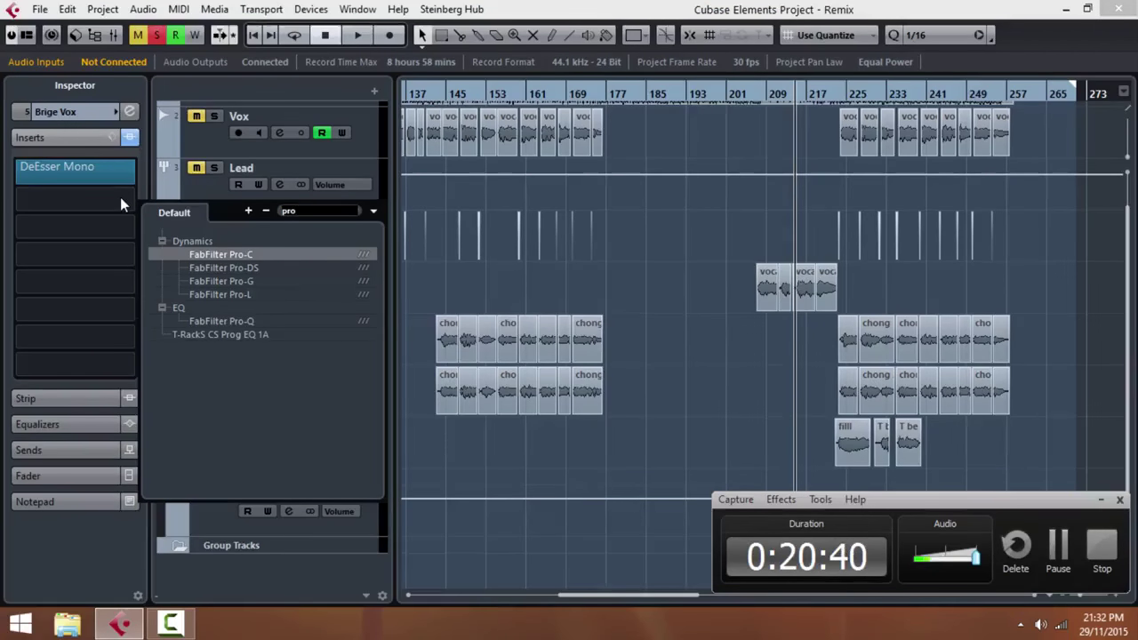
pyautogui.click(122, 200)
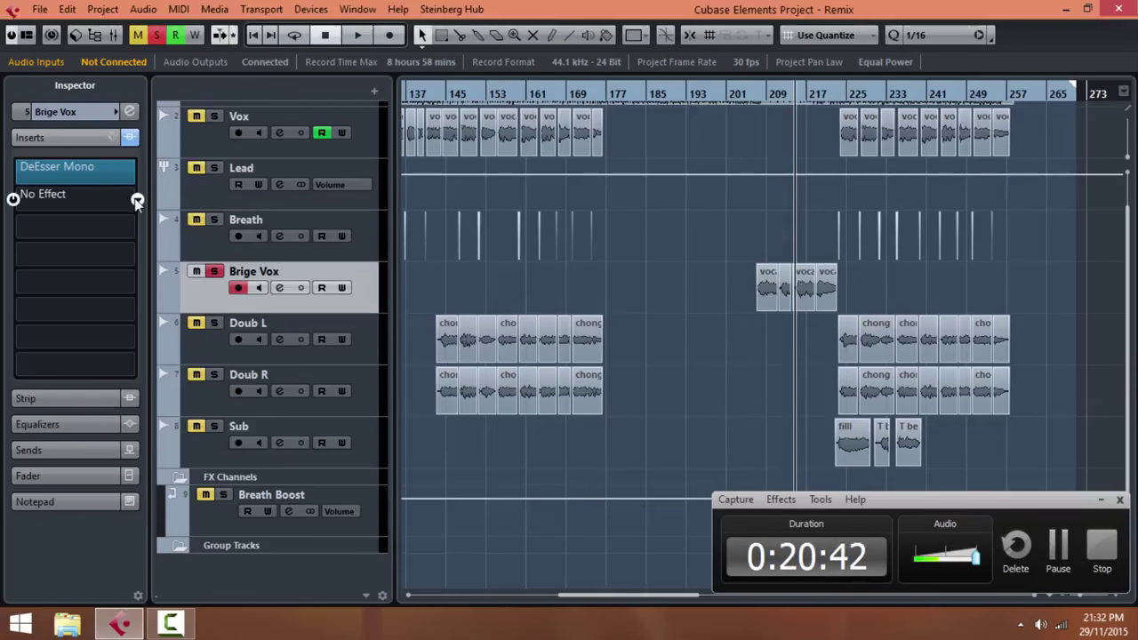
# Step: Load the API-560 Mono equalizer into the second insert slot of Brige Vox
pyautogui.click(136, 203)
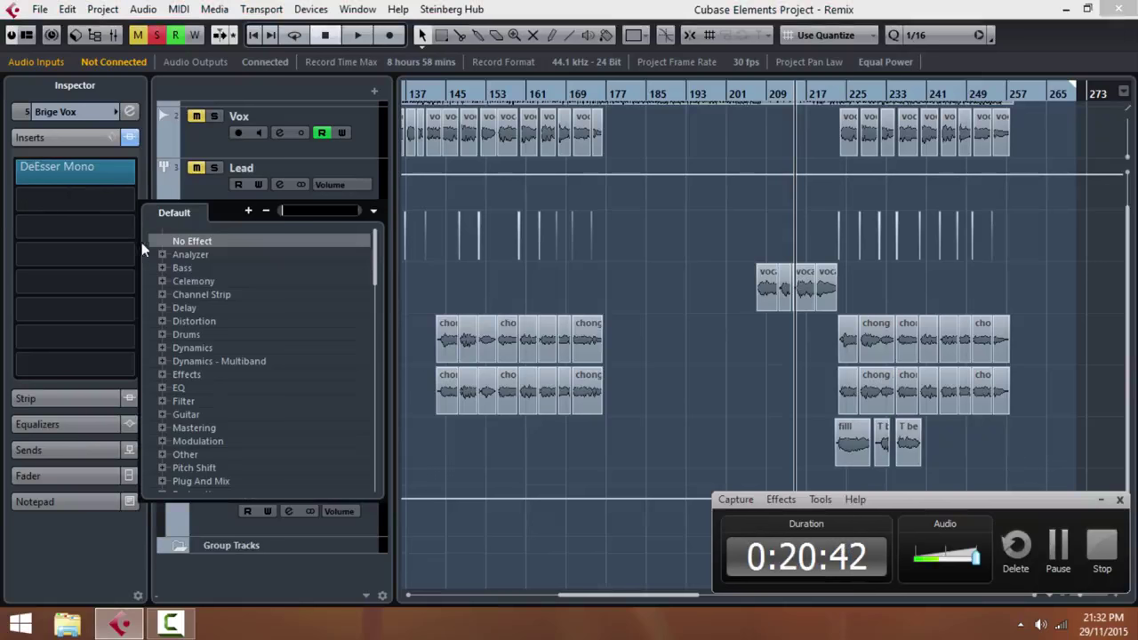
pyautogui.click(163, 388)
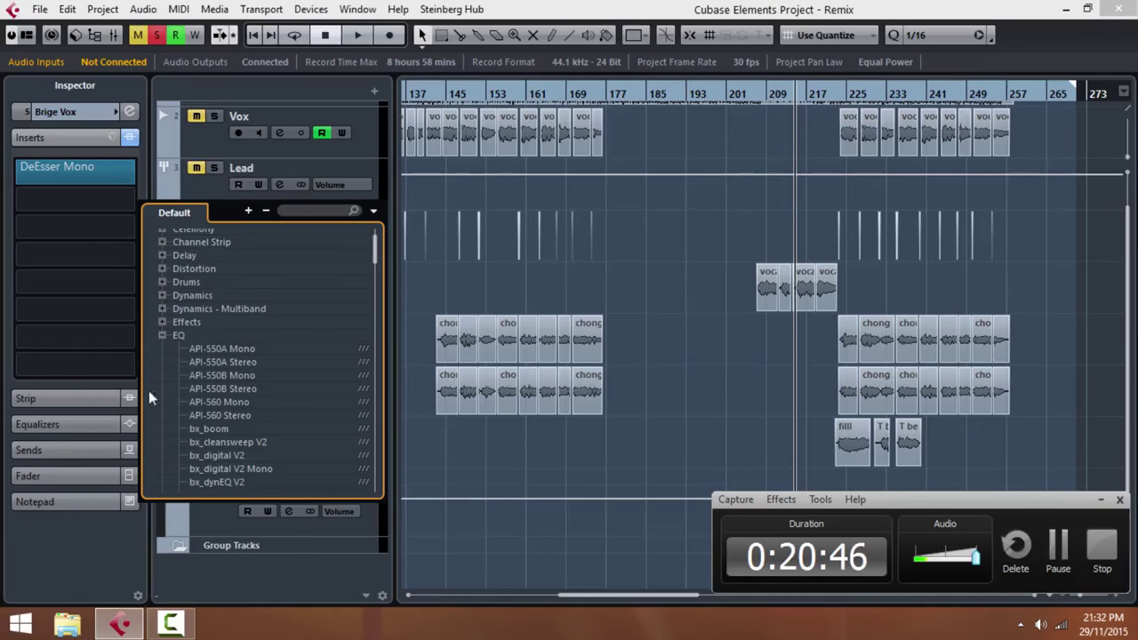
pyautogui.scroll(-5, 251, 408)
pyautogui.scroll(3, 251, 406)
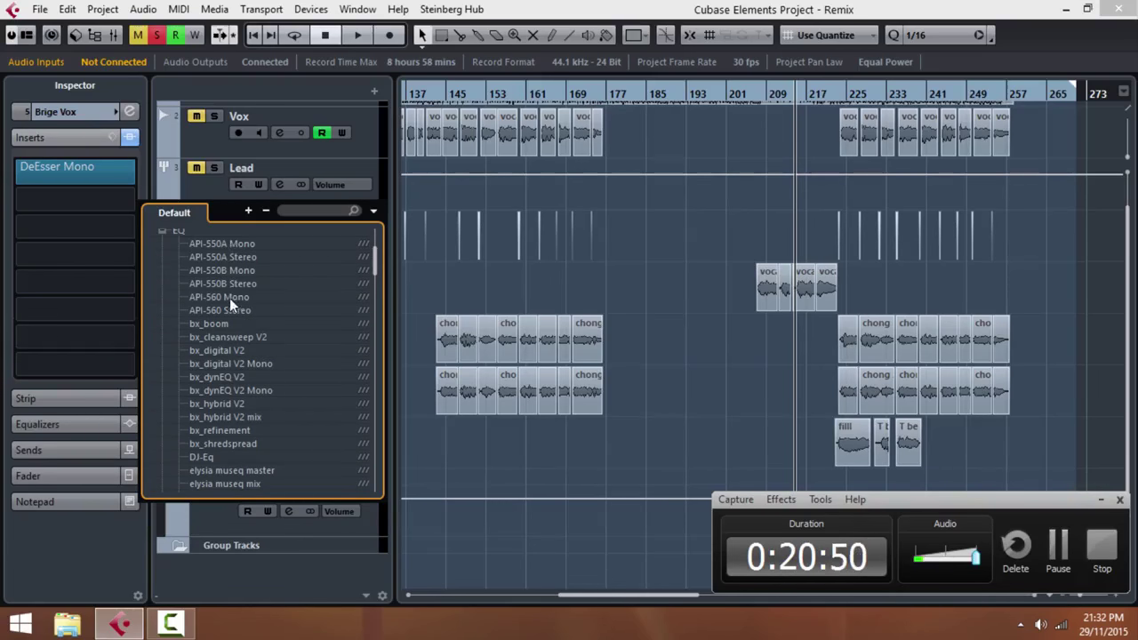
pyautogui.click(230, 298)
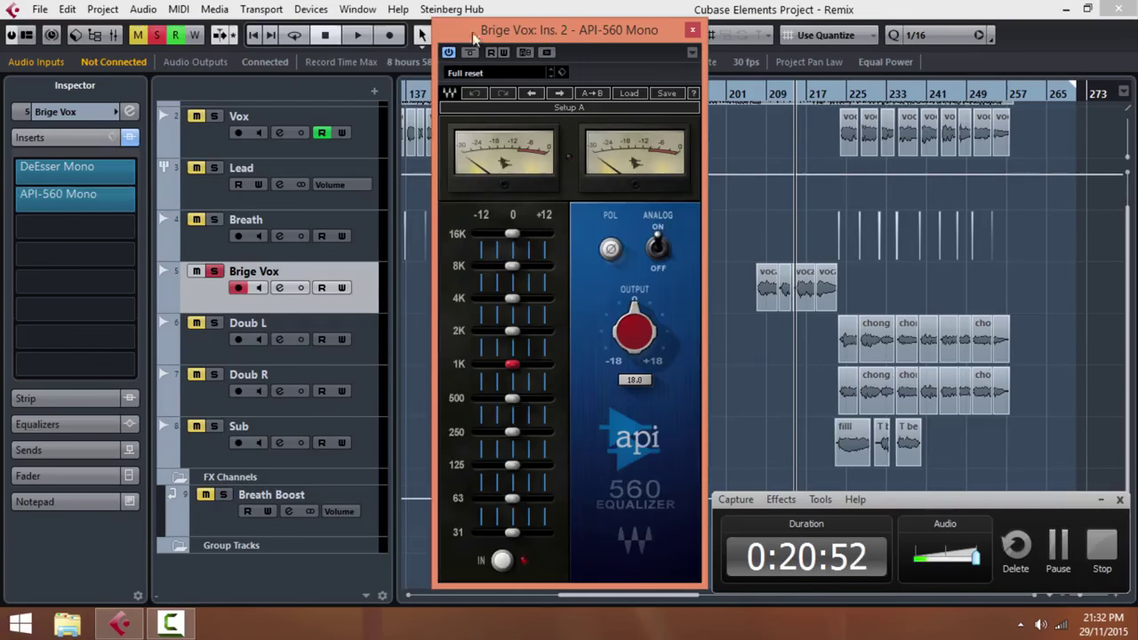
# Step: On the API-560, cut 31, 63 and 125 Hz to -12, 250 Hz to about -3 and 1K to about -6
pyautogui.moveTo(562, 32); pyautogui.dragTo(468, 29)
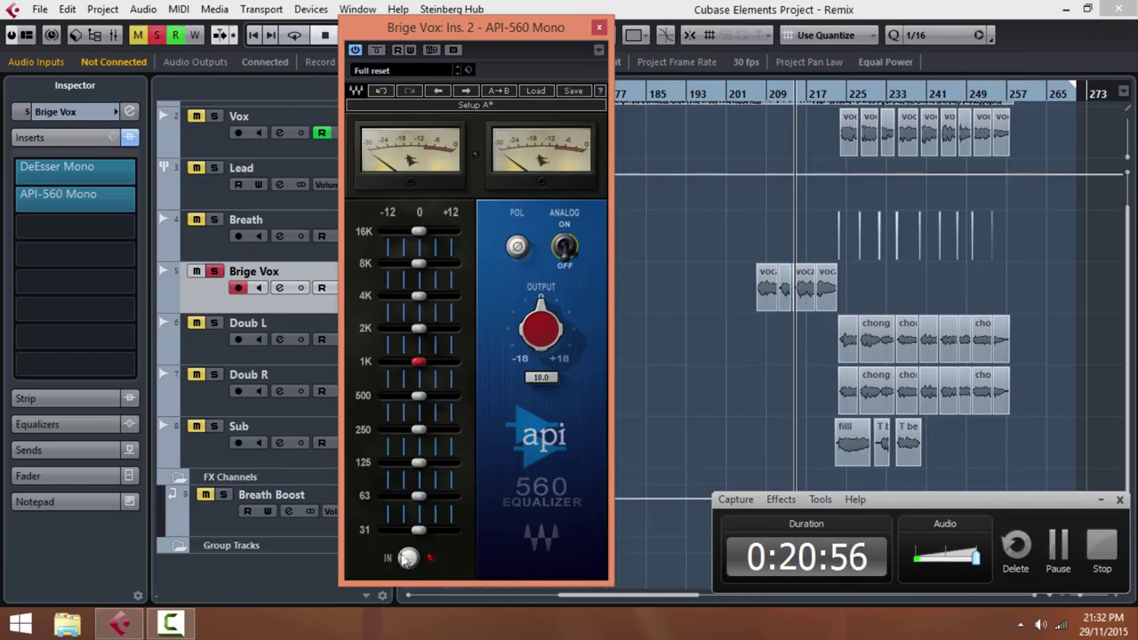
pyautogui.moveTo(420, 534); pyautogui.dragTo(267, 498)
pyautogui.moveTo(422, 463); pyautogui.dragTo(447, 481)
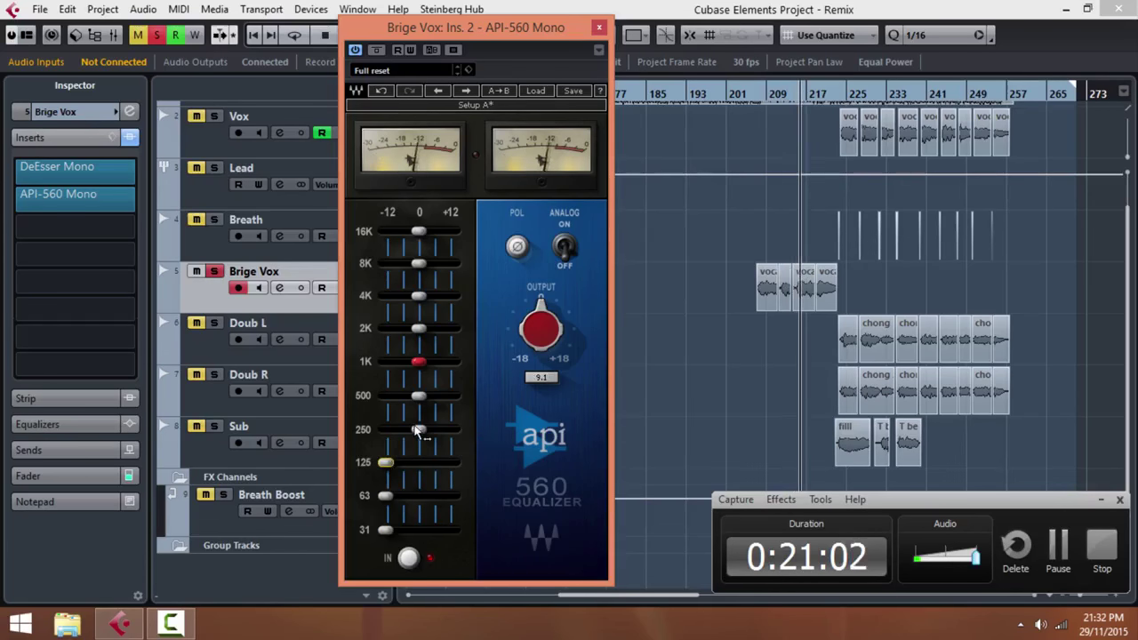
pyautogui.moveTo(418, 430); pyautogui.dragTo(374, 431)
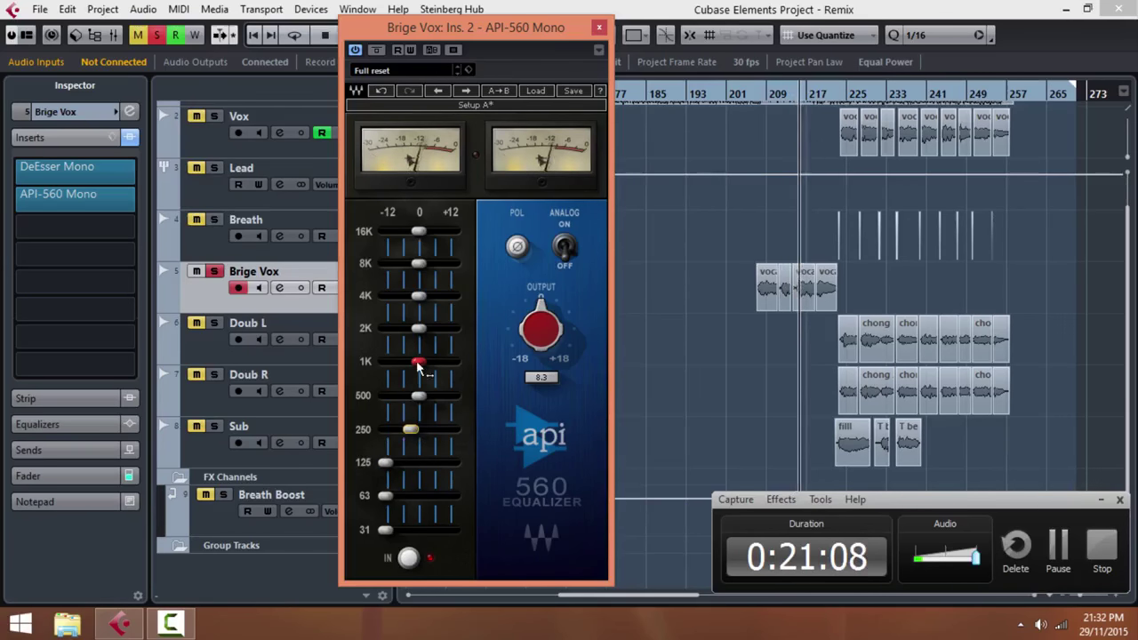
pyautogui.moveTo(418, 362)
pyautogui.mouseDown()
pyautogui.moveTo(376, 365)
pyautogui.moveTo(402, 366)
pyautogui.mouseUp()
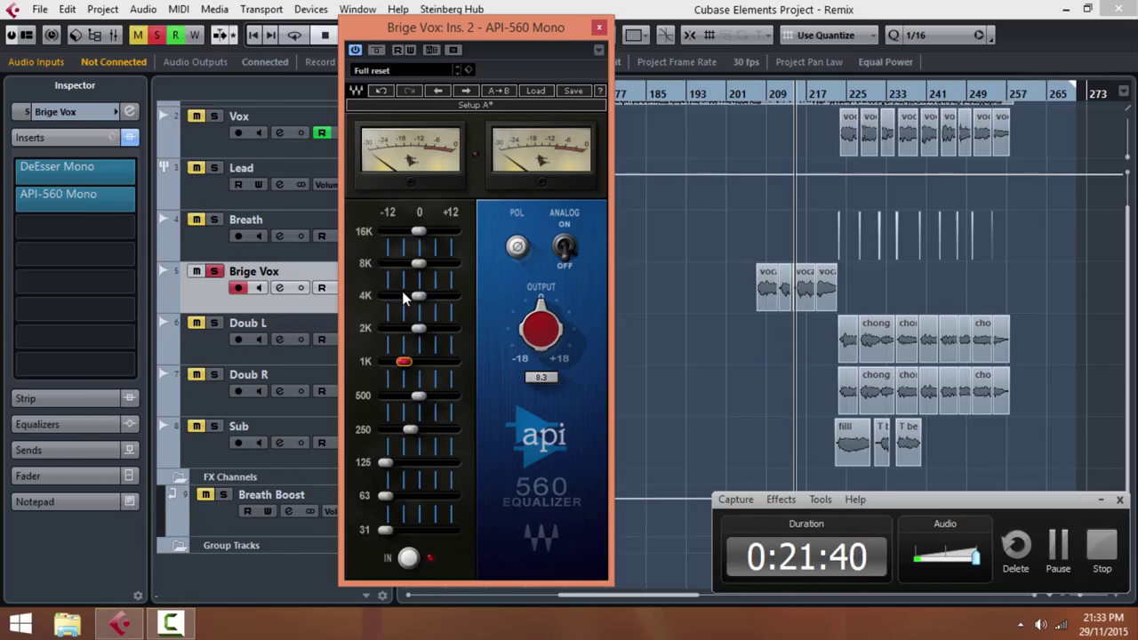
# Step: Boost 4K and 8K slightly, cut 16K a little, raise the API-560 output slightly, and close the plug-in
pyautogui.moveTo(426, 336); pyautogui.dragTo(463, 322)
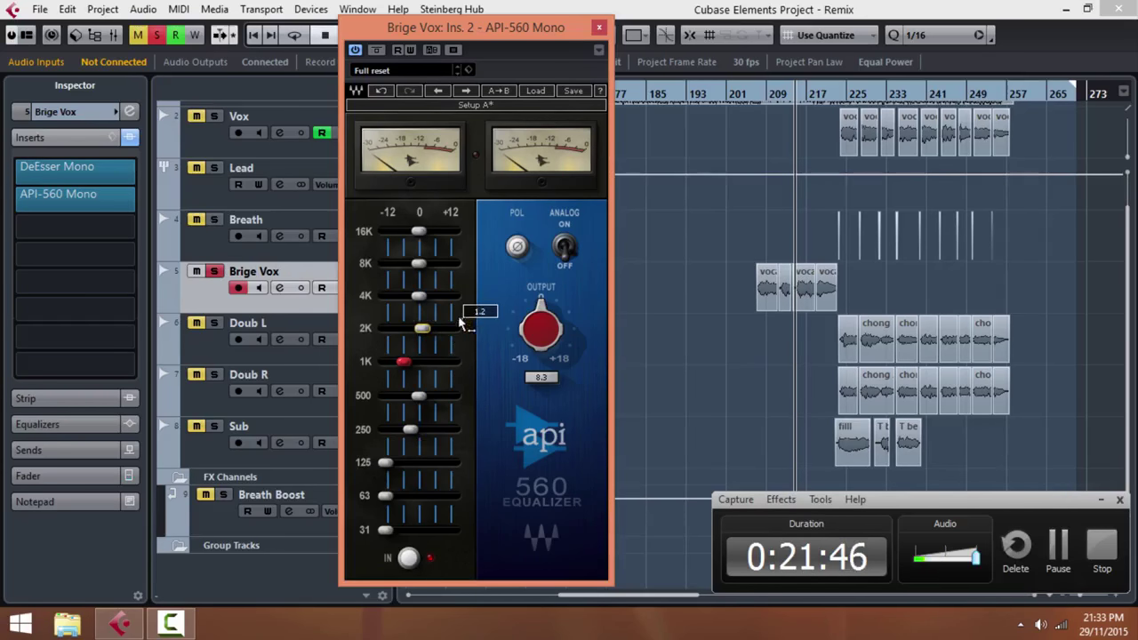
pyautogui.moveTo(423, 265); pyautogui.dragTo(465, 302)
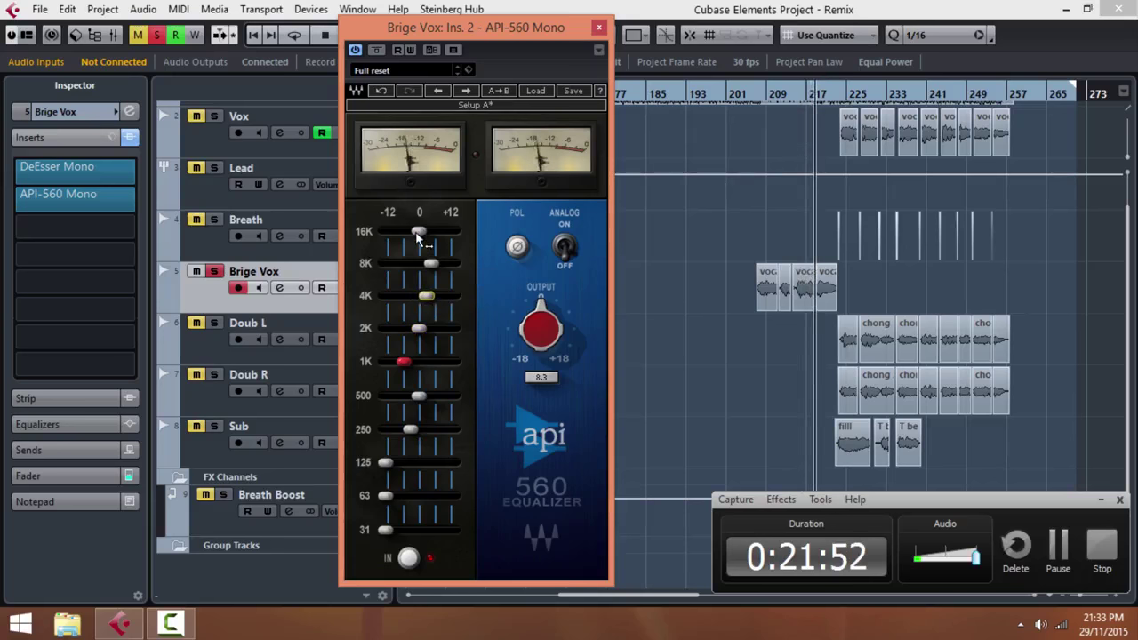
pyautogui.click(418, 233)
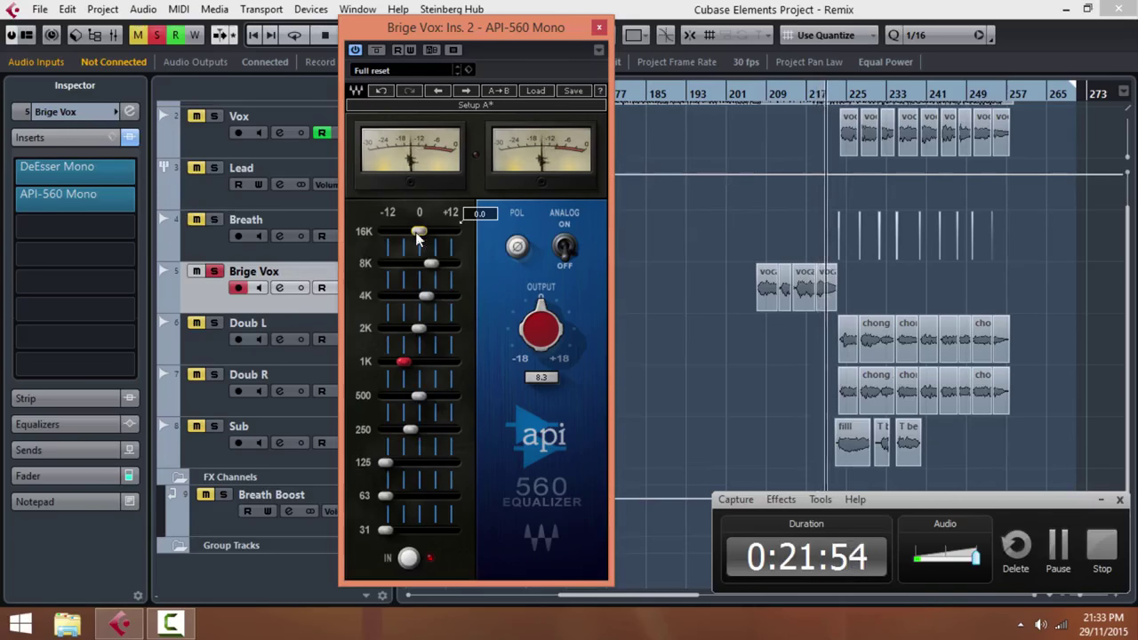
pyautogui.moveTo(417, 234); pyautogui.dragTo(392, 230)
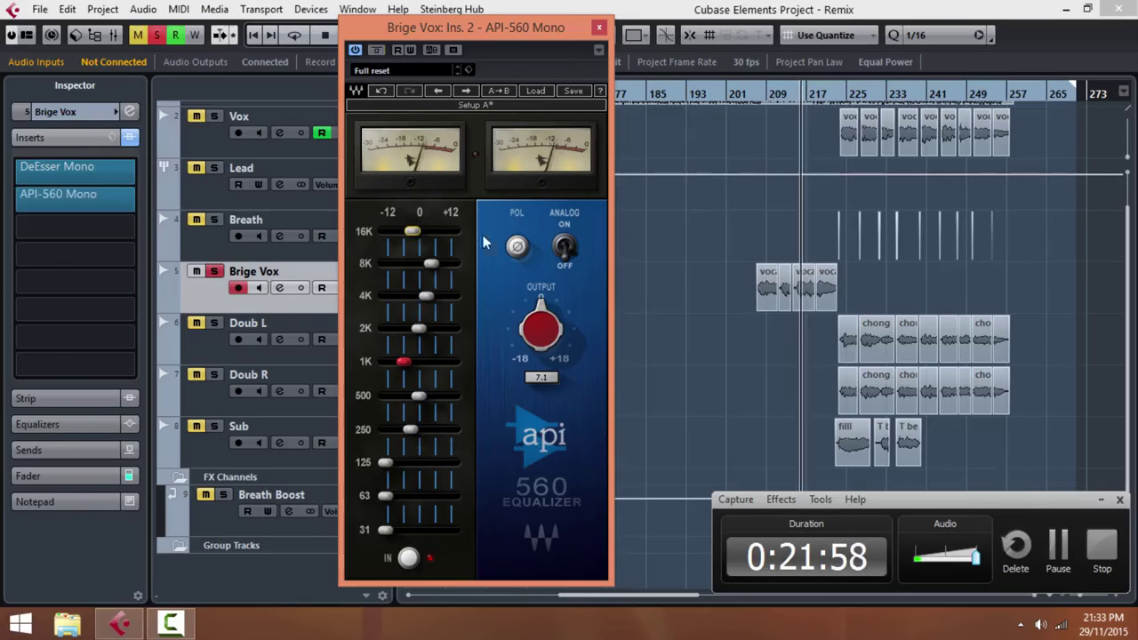
pyautogui.moveTo(541, 328); pyautogui.dragTo(536, 285)
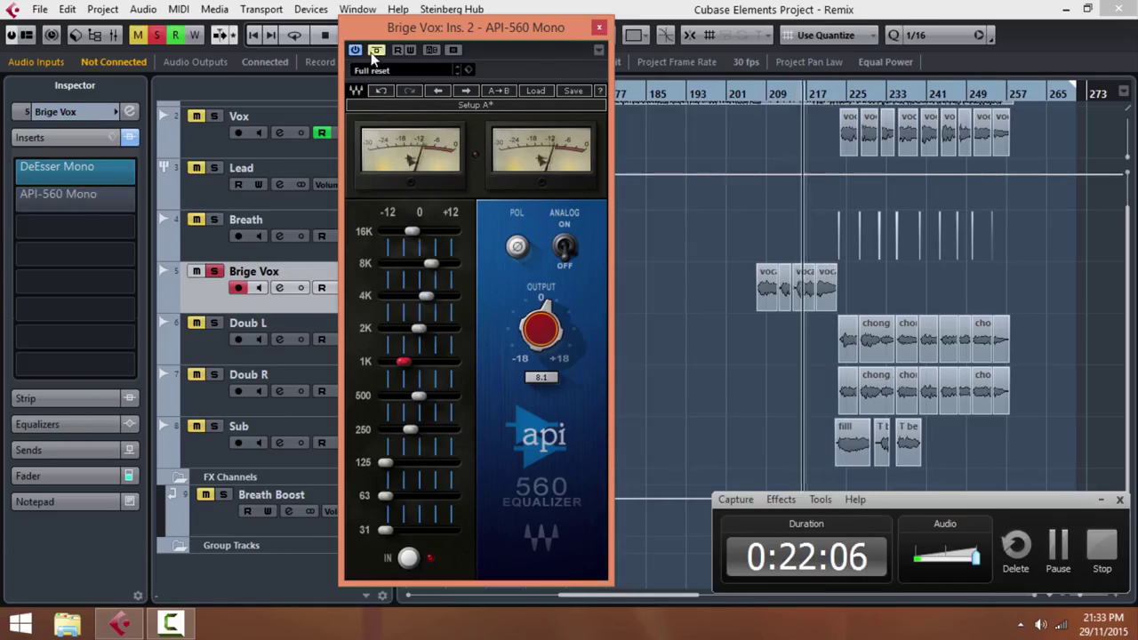
pyautogui.click(599, 28)
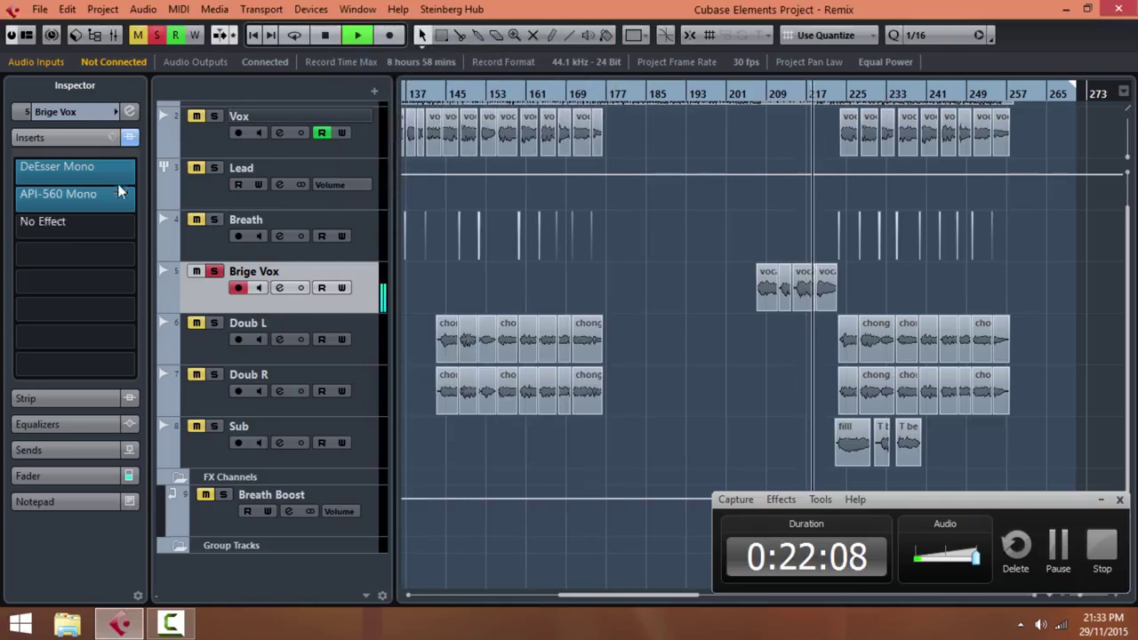
# Step: Load a second DeEsser Mono into the third insert slot of Brige Vox
pyautogui.click(137, 228)
pyautogui.write('dees')
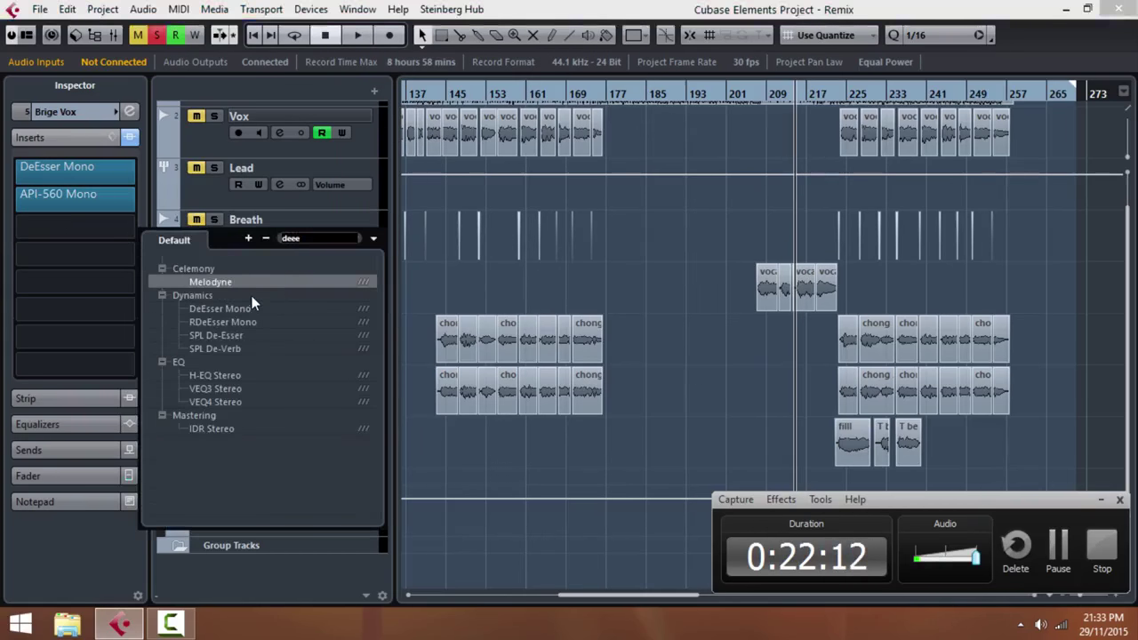
pyautogui.press('BackSpace')
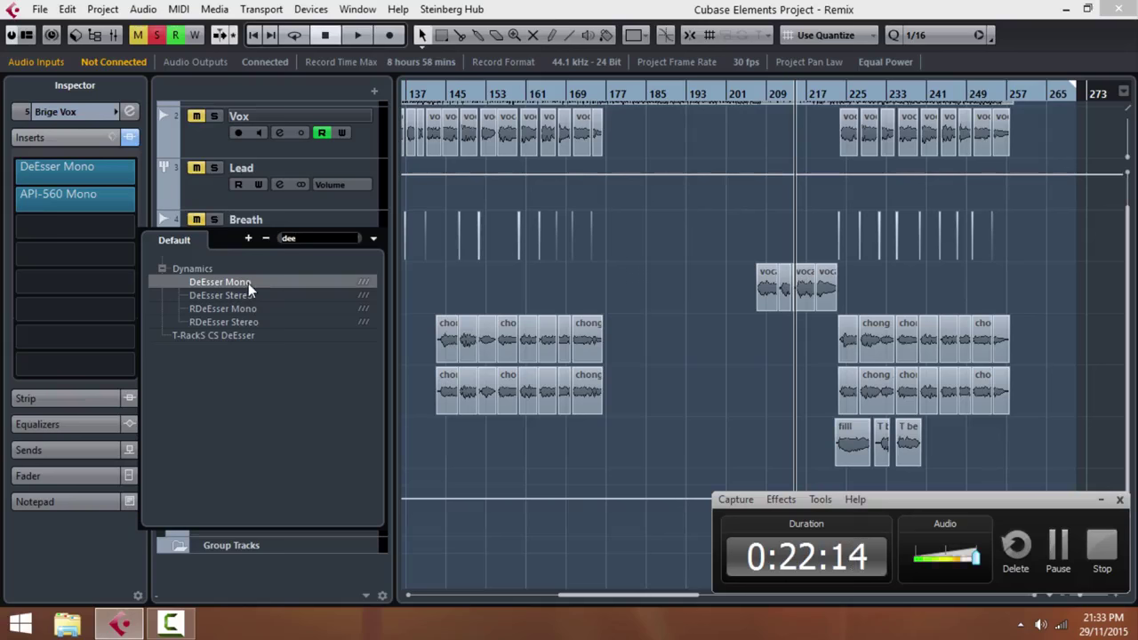
pyautogui.click(248, 283)
# Step: Lower the second DeEsser's threshold to about -28 while playing the bridge vocal, close the plug-in, and stop playback
pyautogui.moveTo(485, 308); pyautogui.dragTo(541, 357)
pyautogui.press('space')
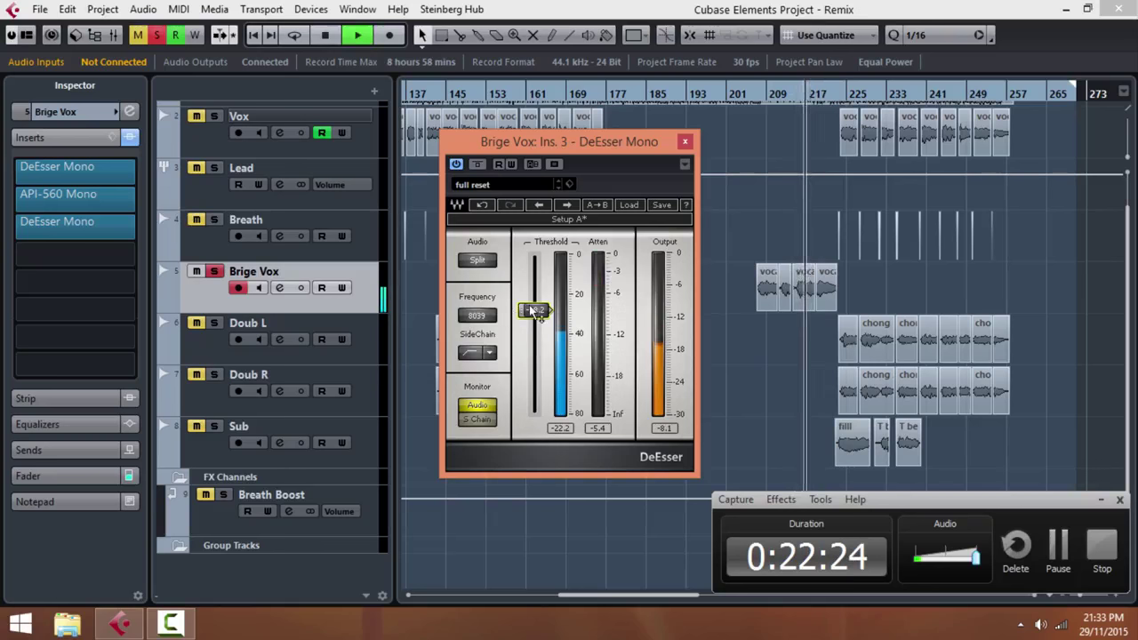
pyautogui.click(685, 141)
pyautogui.press('space')
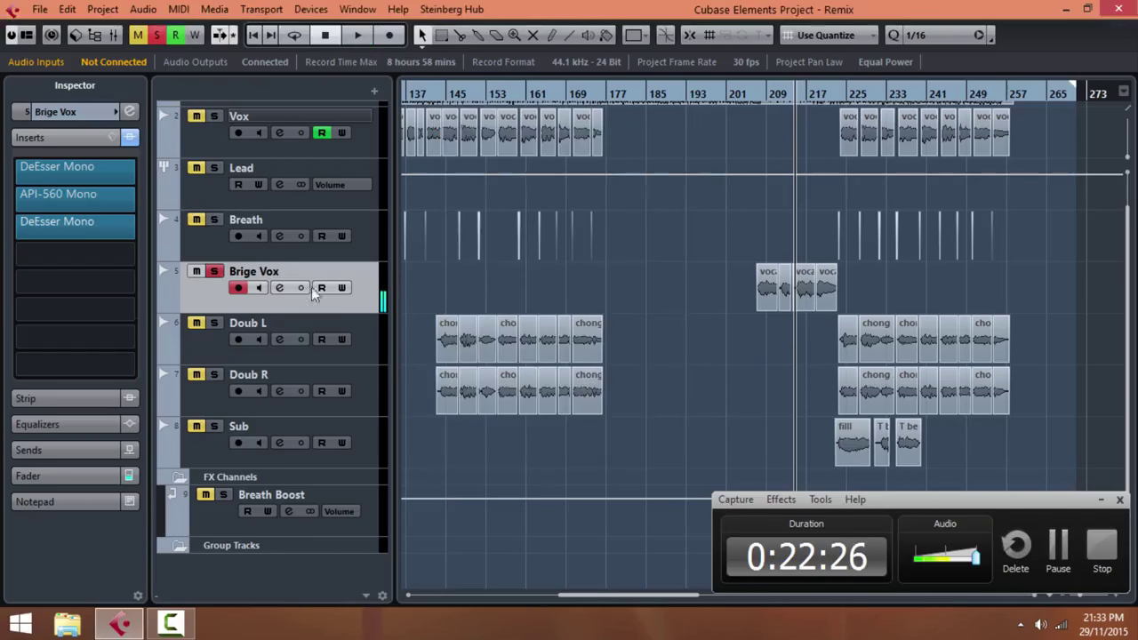
# Step: Select and solo the Sub track, and play it briefly from the start of its first clip
pyautogui.press('g')
pyautogui.press('g')
pyautogui.press('g')
pyautogui.press('g')
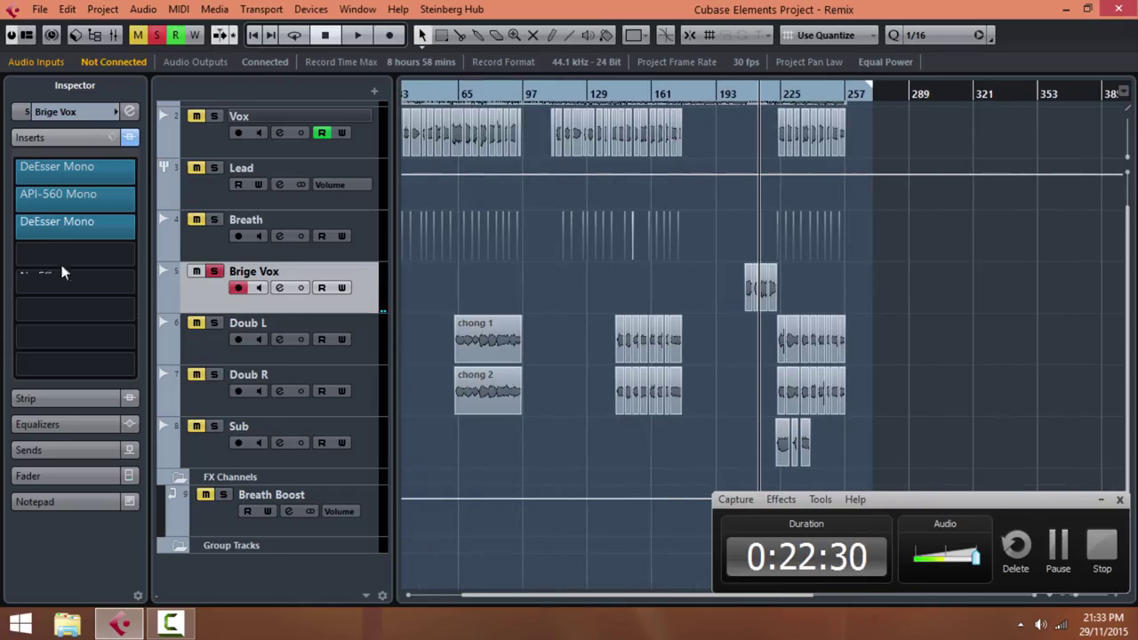
pyautogui.moveTo(758, 102); pyautogui.dragTo(741, 98)
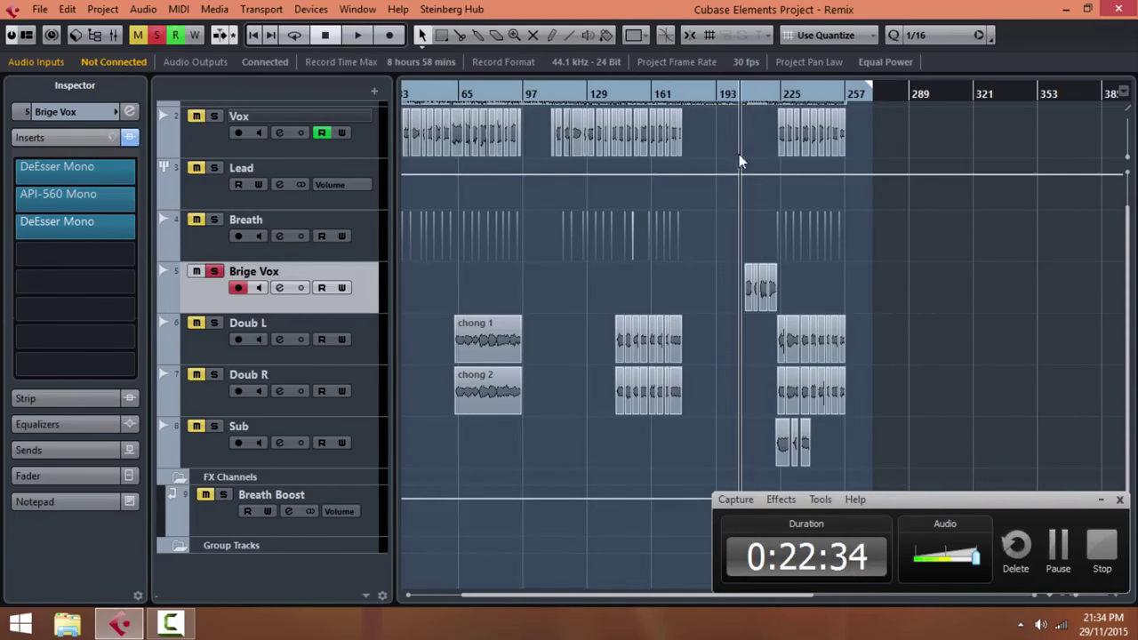
pyautogui.scroll(1, 548, 293)
pyautogui.scroll(-1, 548, 293)
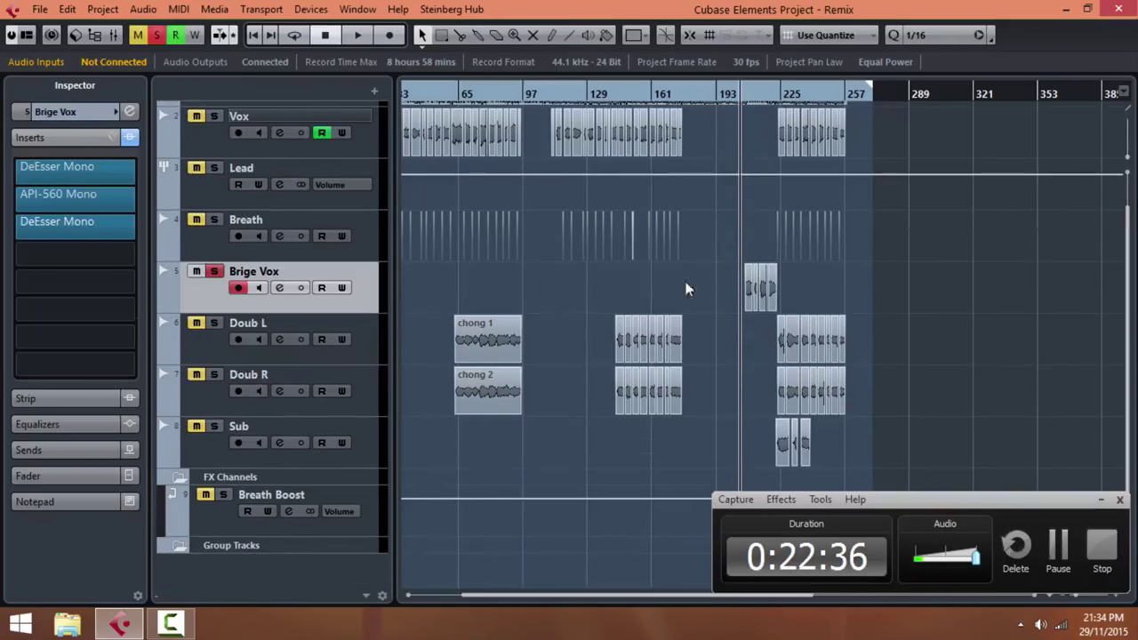
pyautogui.moveTo(787, 93); pyautogui.dragTo(777, 102)
pyautogui.press('space')
pyautogui.click(214, 461)
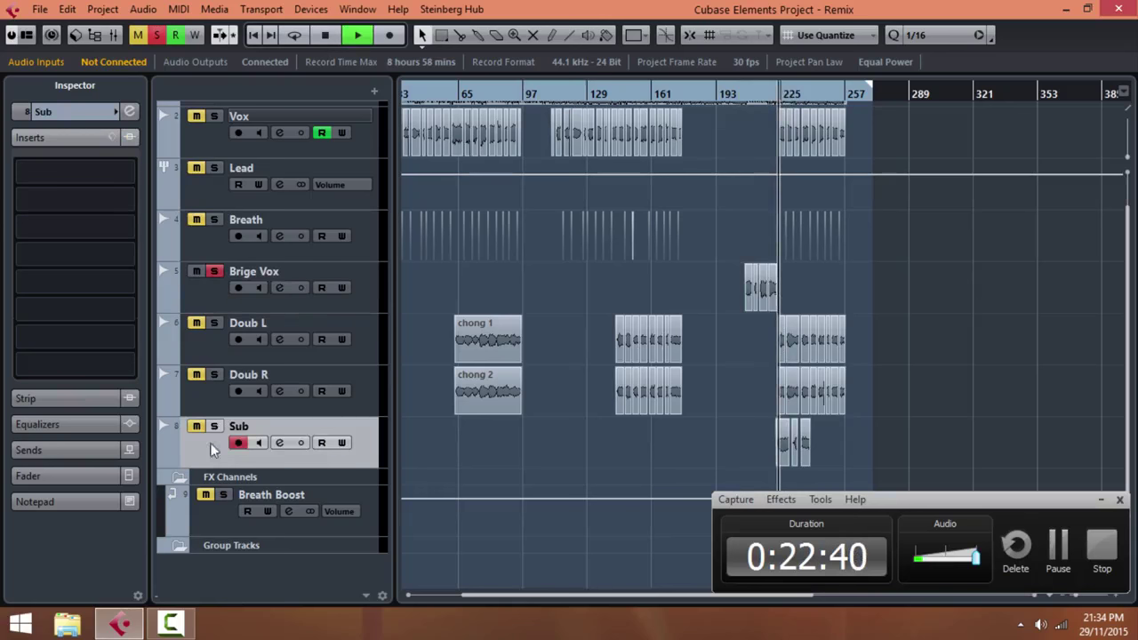
pyautogui.click(213, 427)
pyautogui.moveTo(137, 175)
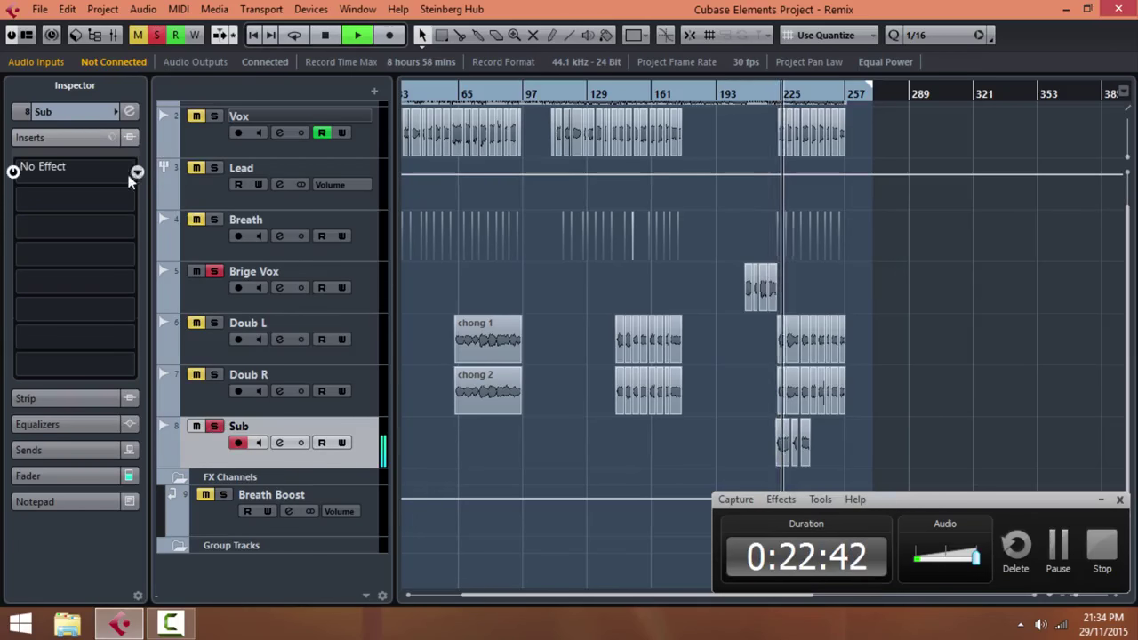
pyautogui.press('space')
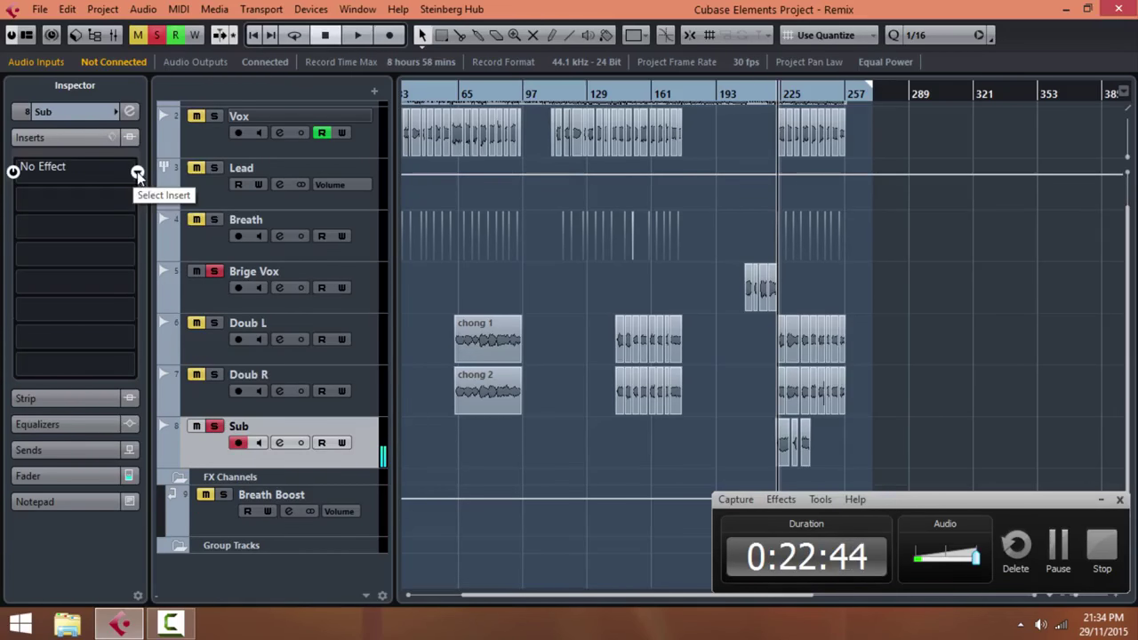
# Step: Load the Q10 Mono equalizer into the first insert slot of the Sub track
pyautogui.click(137, 175)
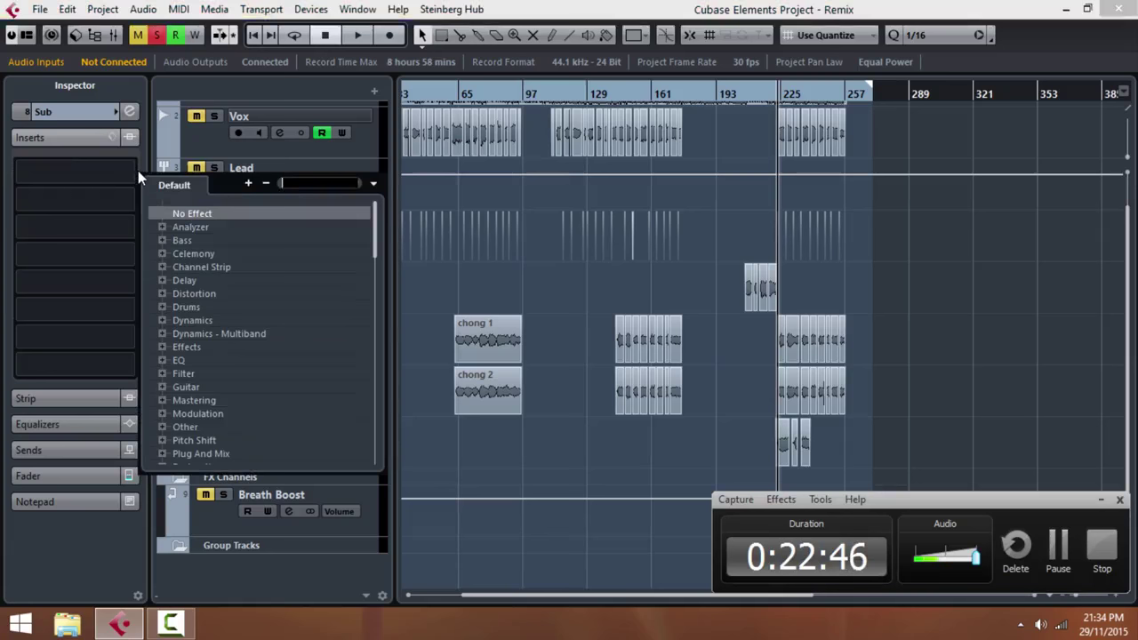
pyautogui.write('pro')
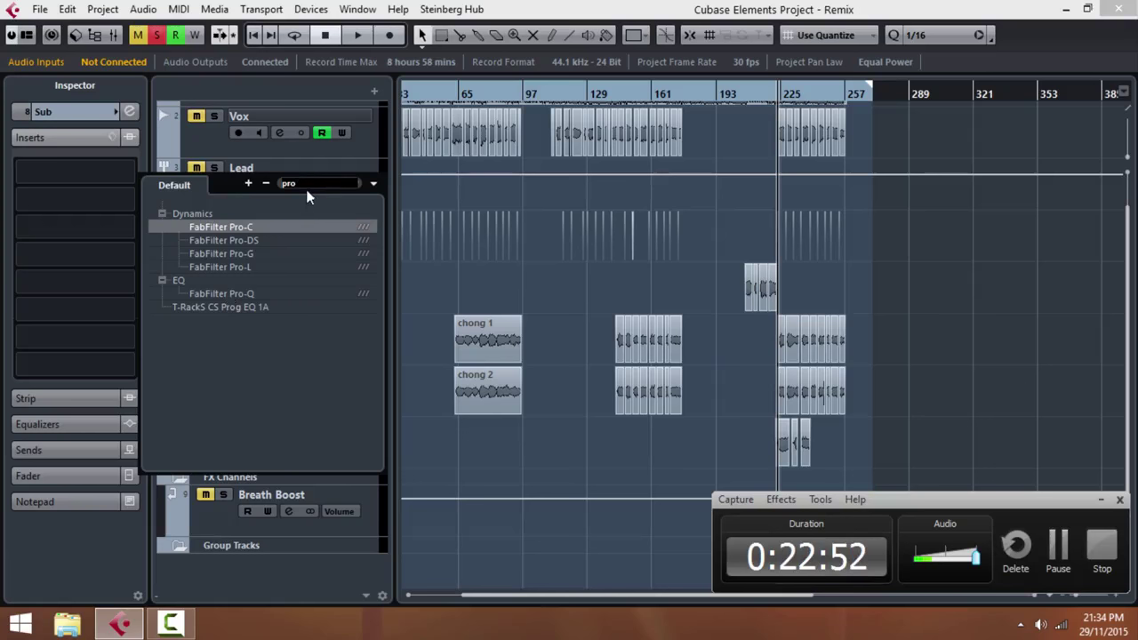
pyautogui.press('BackSpace')
pyautogui.press('BackSpace')
pyautogui.press('BackSpace')
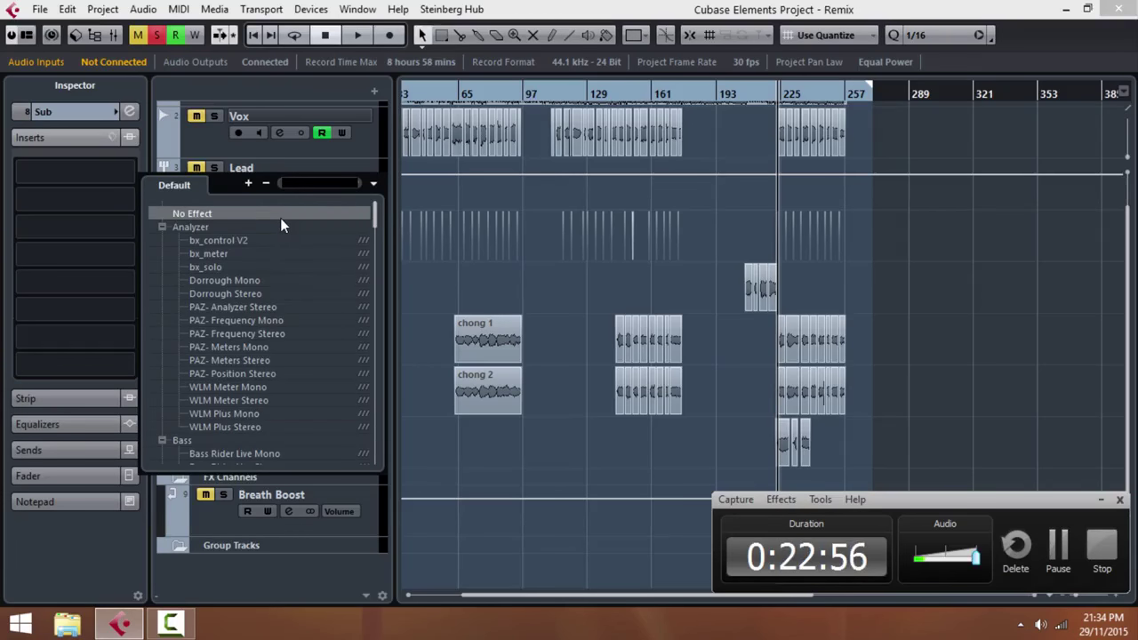
pyautogui.write('q1')
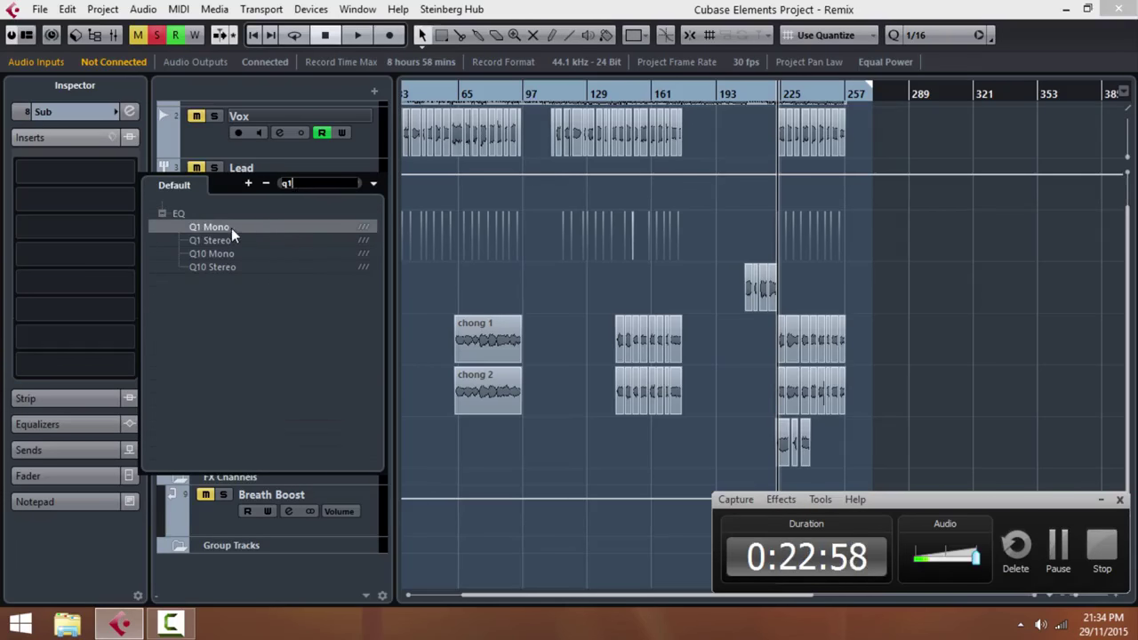
pyautogui.click(230, 253)
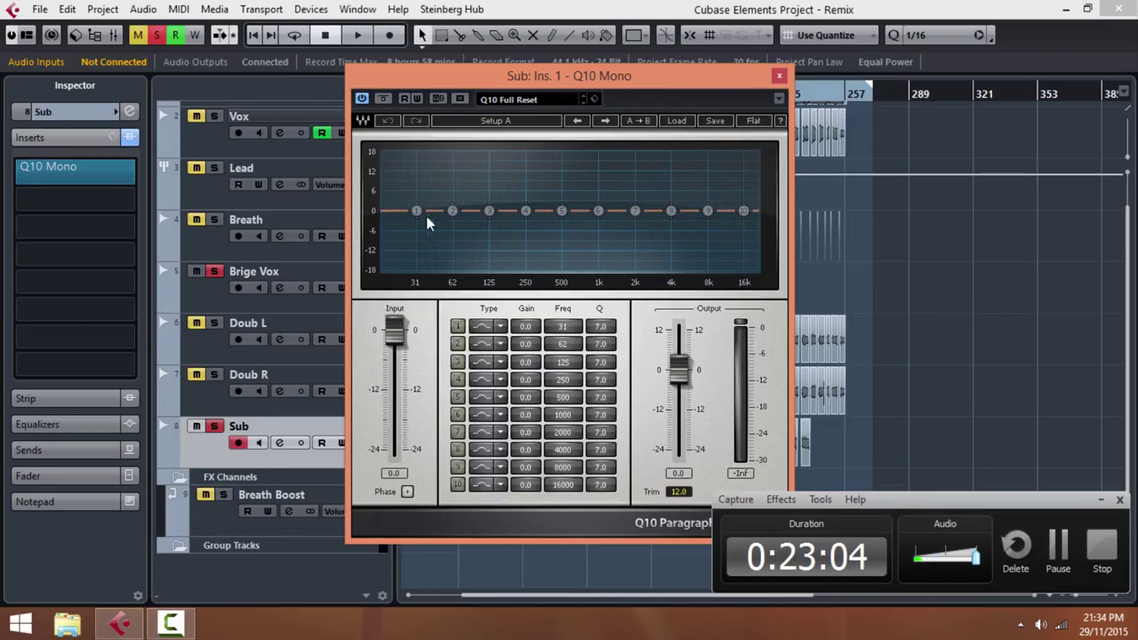
# Step: Set Q10 band 1 to a high-pass filter, enable it, and raise its frequency to 74 Hz during playback
pyautogui.press('space')
pyautogui.click(500, 327)
pyautogui.click(559, 424)
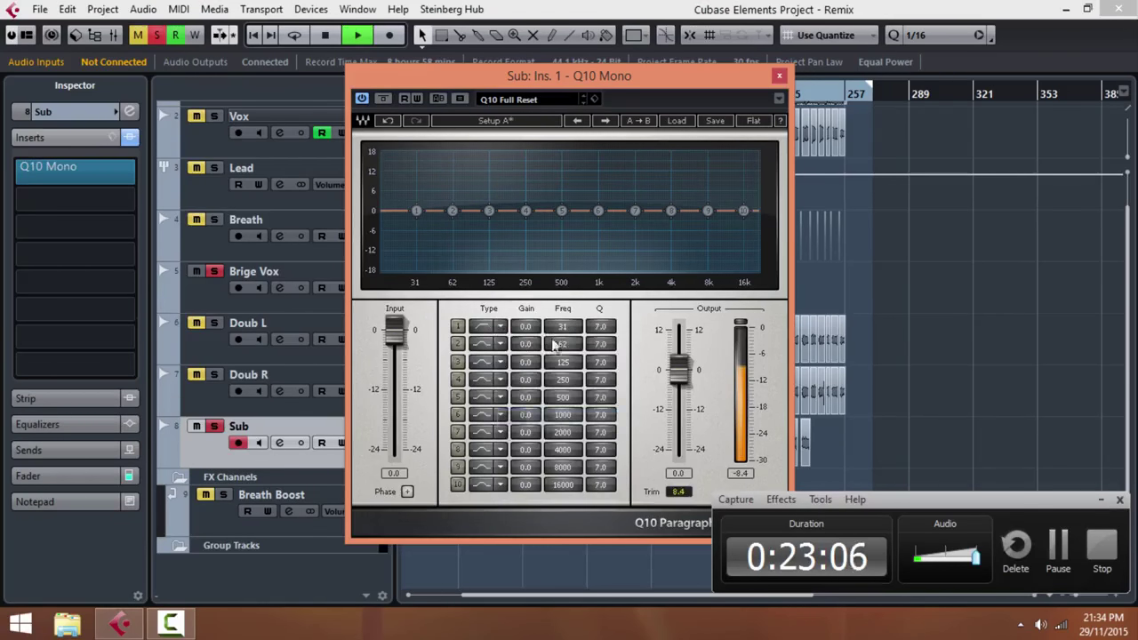
pyautogui.click(457, 327)
pyautogui.moveTo(569, 329); pyautogui.dragTo(654, 331)
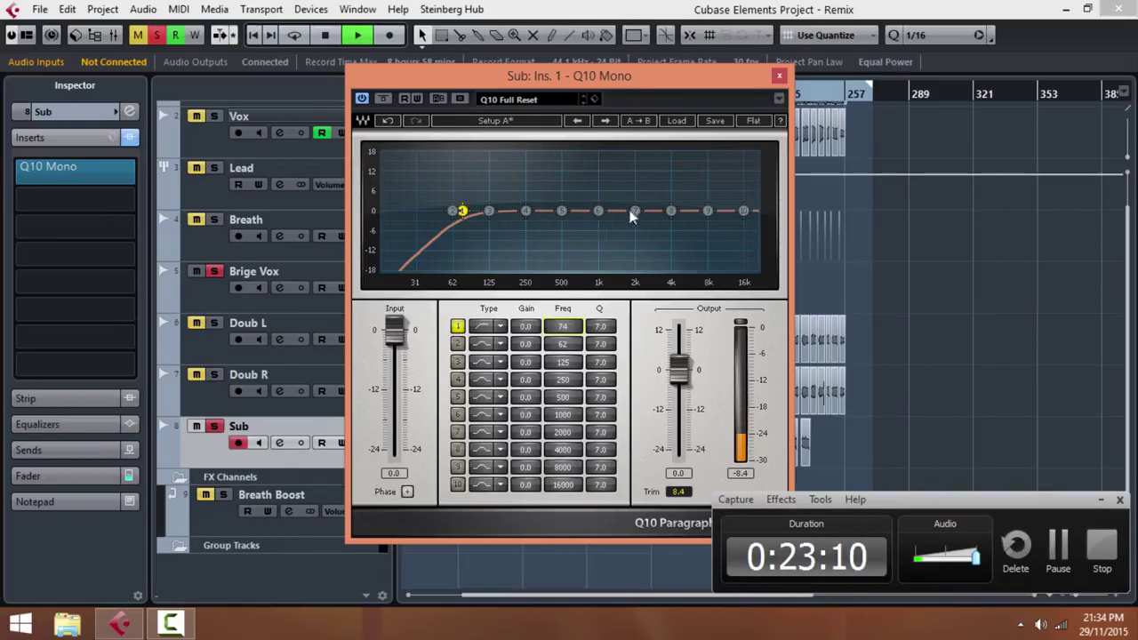
# Step: Boost Q10 band 9 by 3.3 dB at 7497 Hz and cut band 7 by about 4.4 dB at 2689 Hz
pyautogui.click(601, 210)
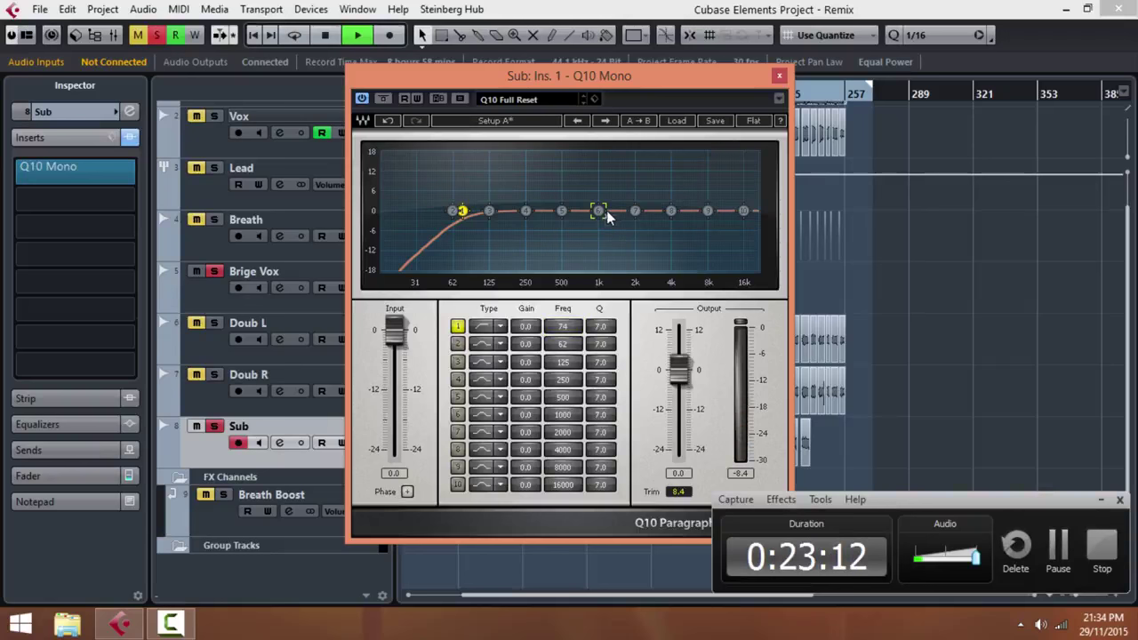
pyautogui.moveTo(709, 212)
pyautogui.mouseDown()
pyautogui.moveTo(703, 153)
pyautogui.moveTo(702, 216)
pyautogui.moveTo(710, 200)
pyautogui.mouseUp()
pyautogui.press('space')
pyautogui.press('space')
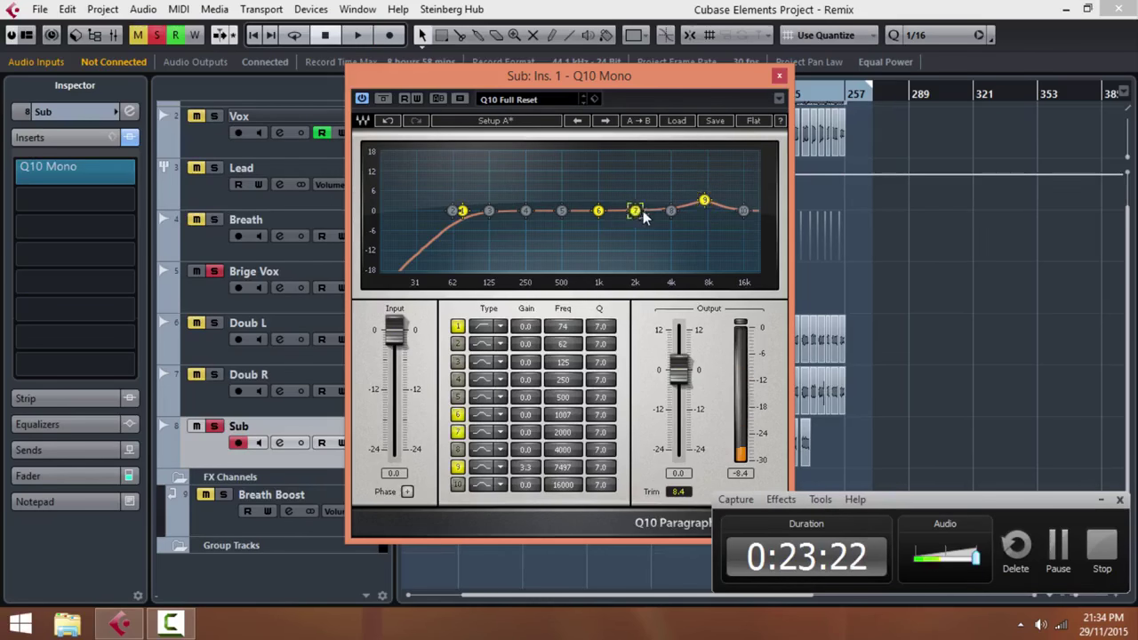
pyautogui.moveTo(635, 210); pyautogui.dragTo(663, 227)
pyautogui.press('space')
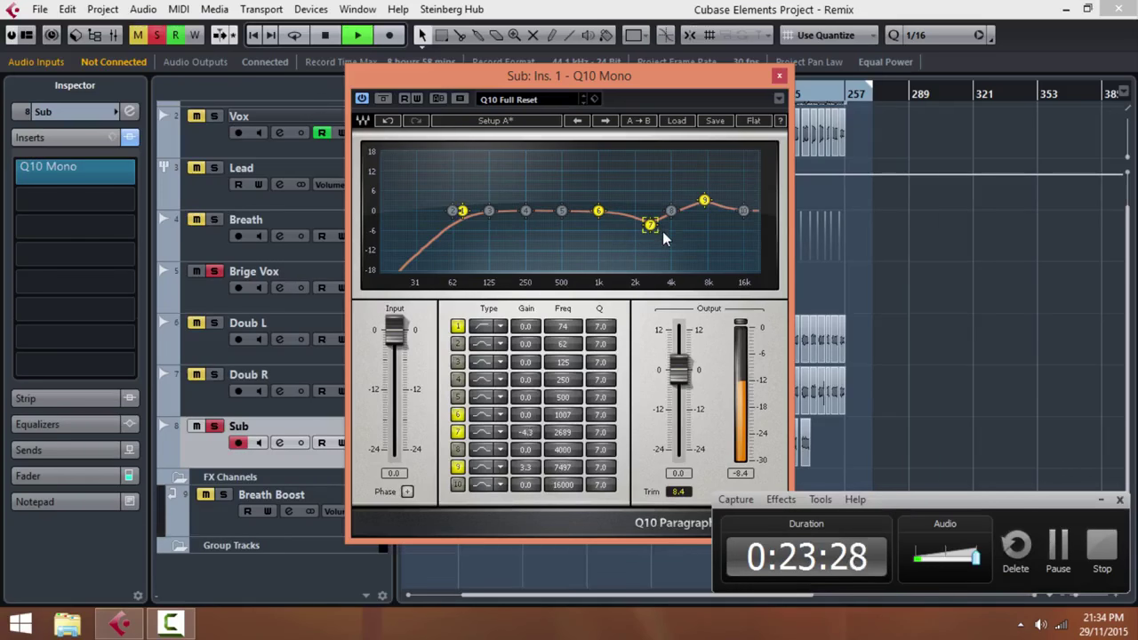
# Step: Cut Q10 band 3 by 5.3 dB at 234 Hz and band 6 by 3.9 dB at 1000 Hz with a Q of 16.9
pyautogui.moveTo(490, 212); pyautogui.dragTo(500, 245)
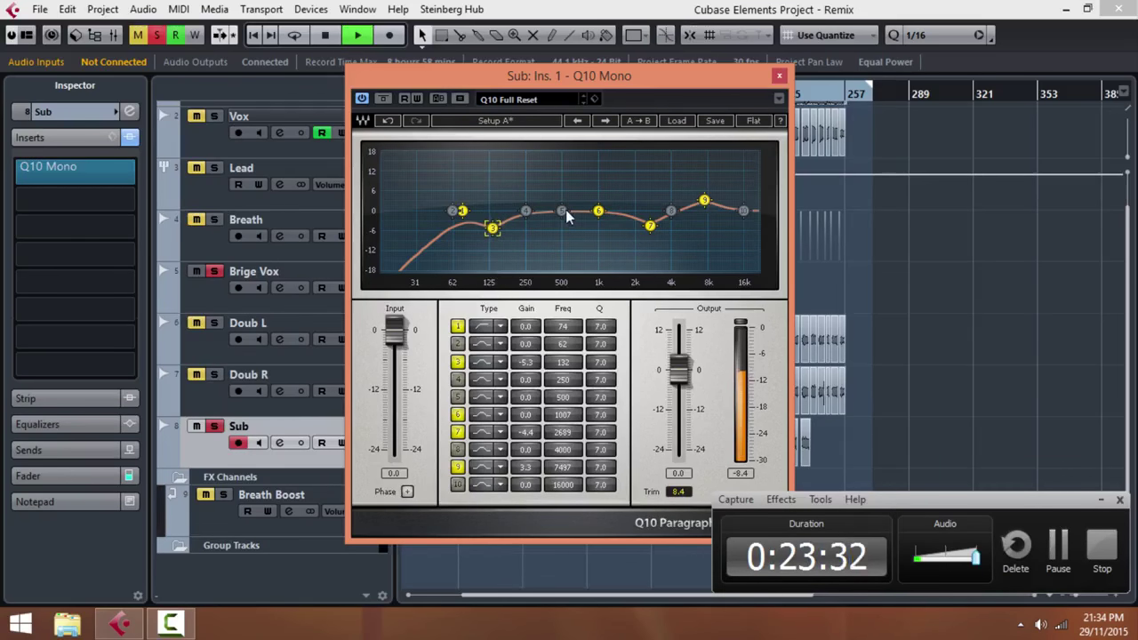
pyautogui.moveTo(598, 211)
pyautogui.mouseDown()
pyautogui.moveTo(600, 246)
pyautogui.moveTo(599, 229)
pyautogui.mouseUp()
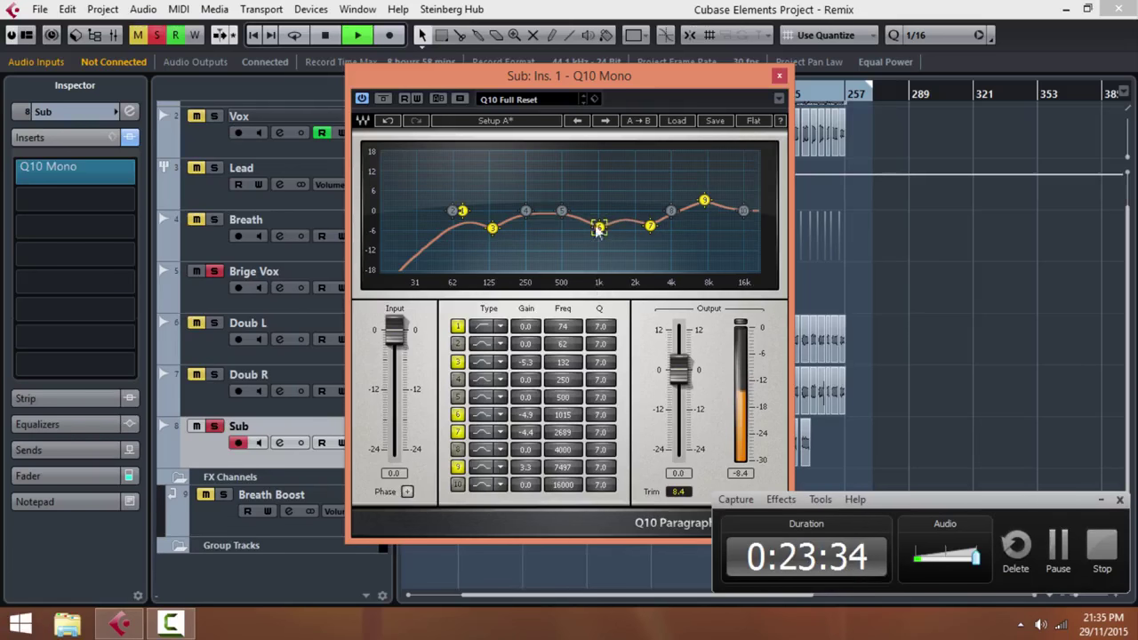
pyautogui.moveTo(610, 415); pyautogui.dragTo(676, 408)
pyautogui.moveTo(599, 228); pyautogui.dragTo(599, 224)
pyautogui.moveTo(493, 228); pyautogui.dragTo(538, 228)
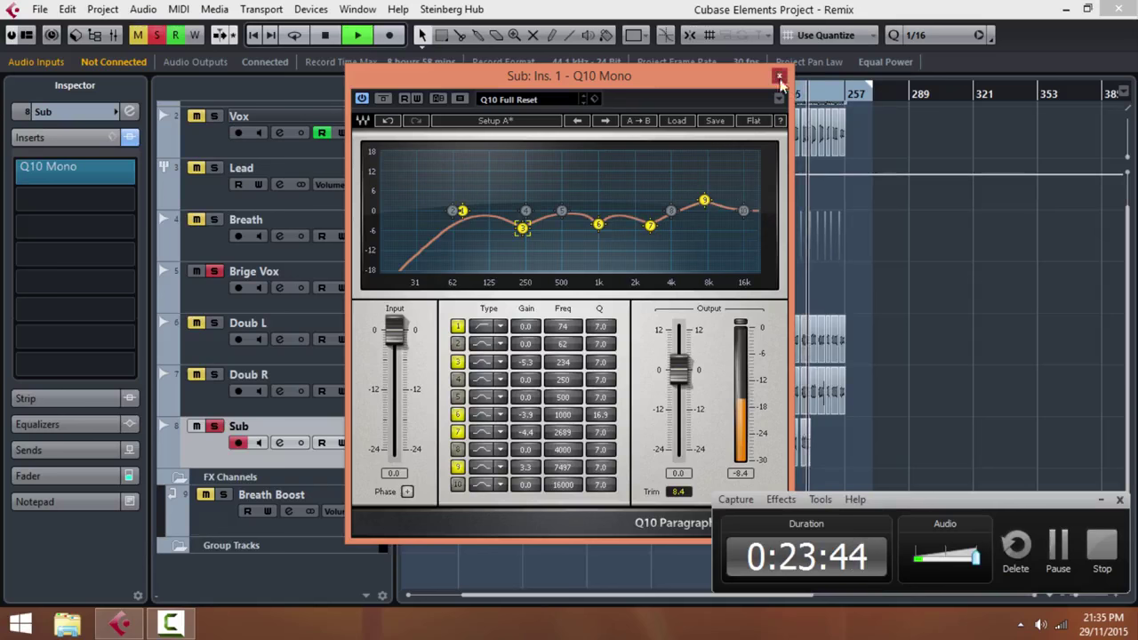
# Step: Turn the Sub track's solo off and back on
pyautogui.click(225, 433)
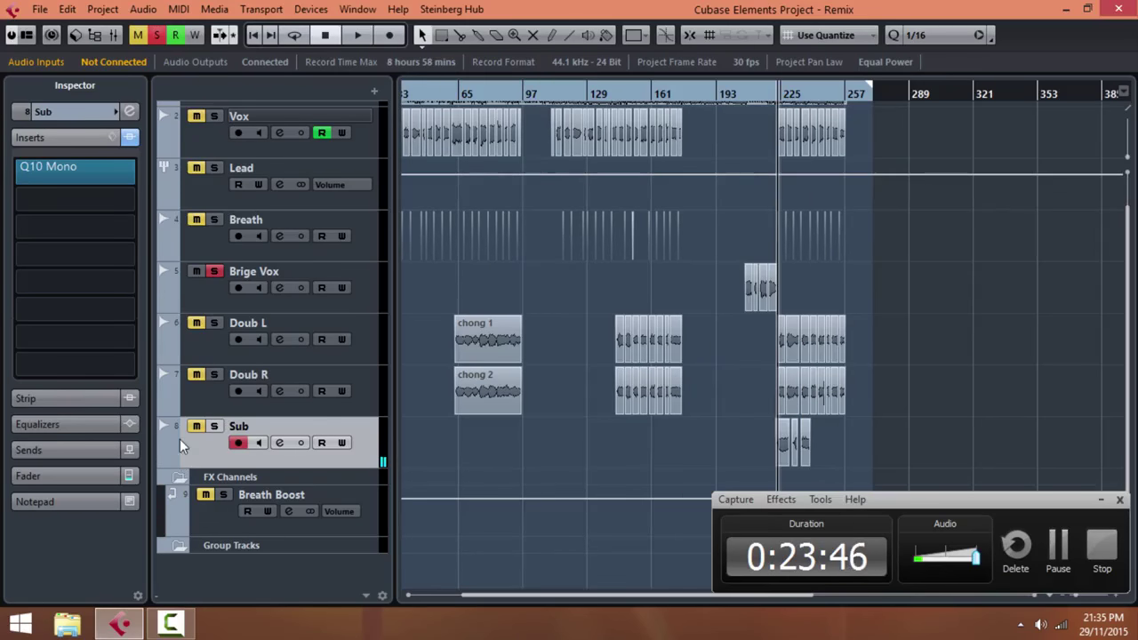
pyautogui.click(214, 427)
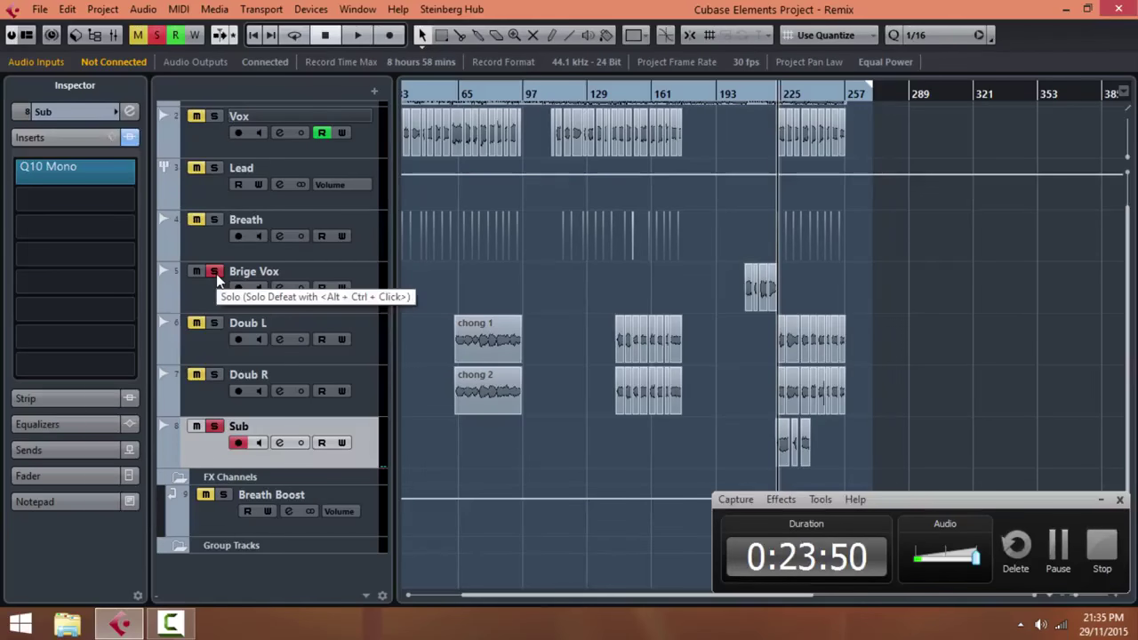
# Step: Clear the solos on the Brige Vox and Sub tracks and play the final section with the full mix
pyautogui.click(214, 425)
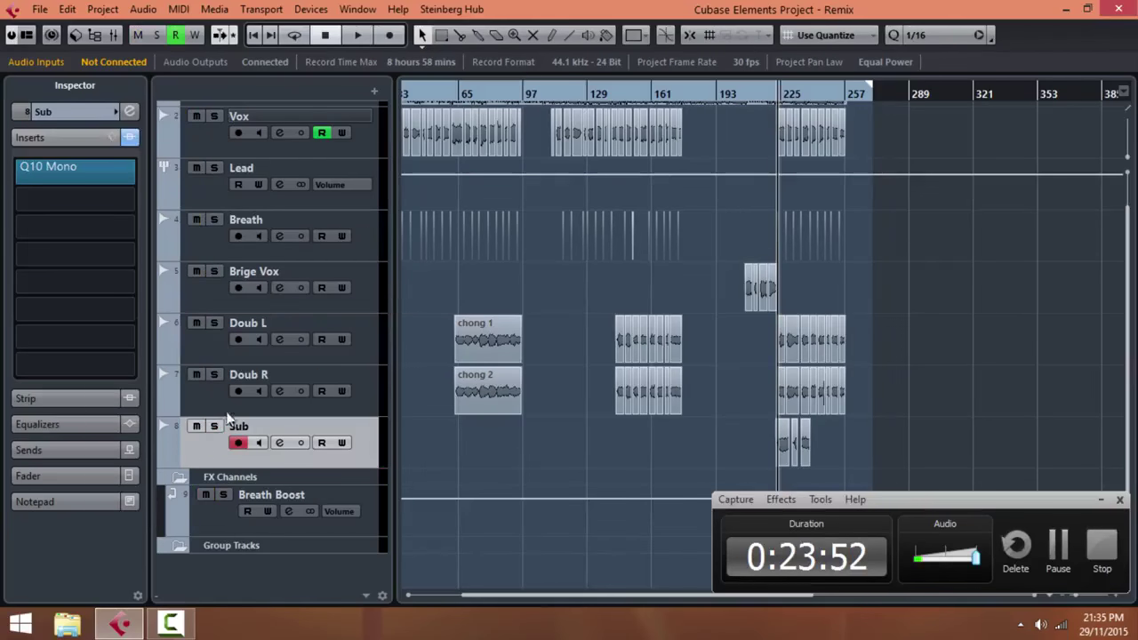
pyautogui.press('space')
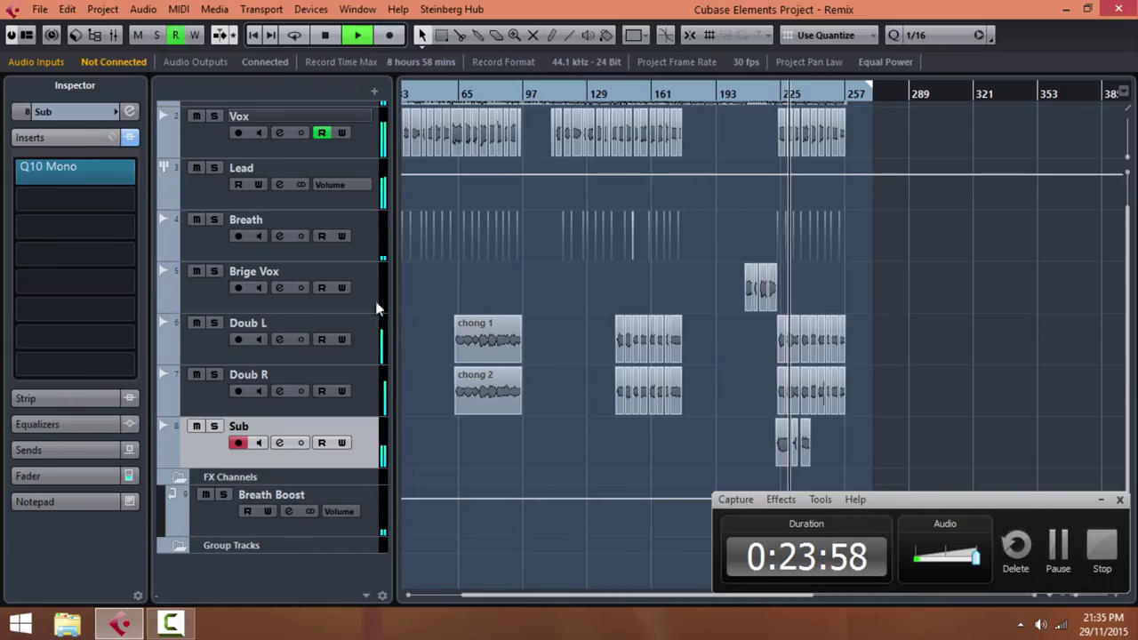
pyautogui.scroll(1, 614, 253)
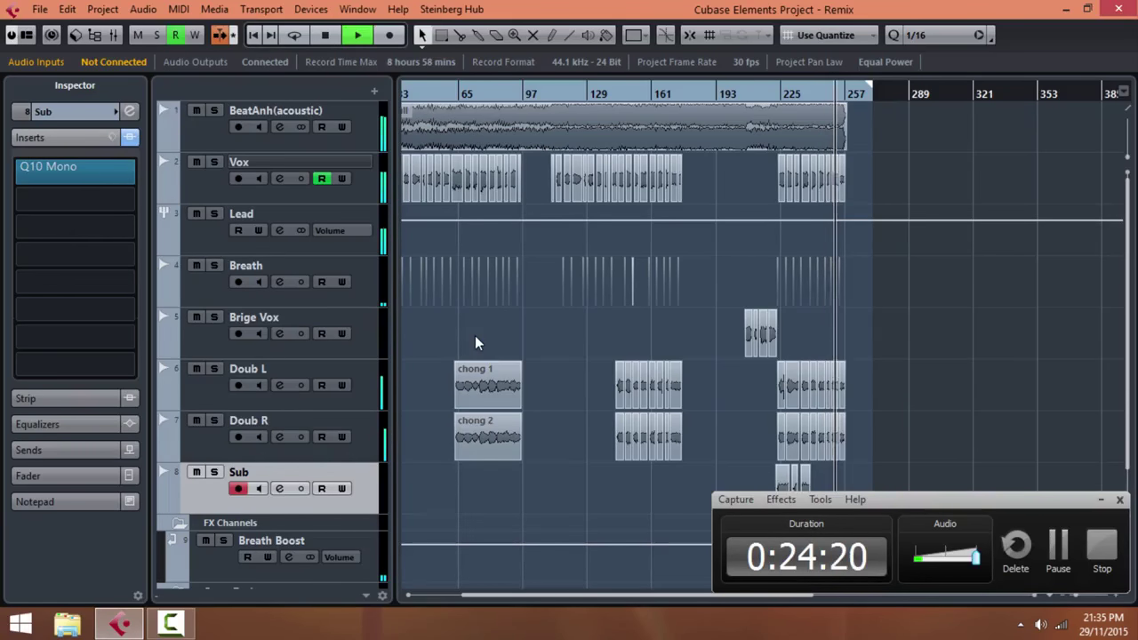
pyautogui.press('space')
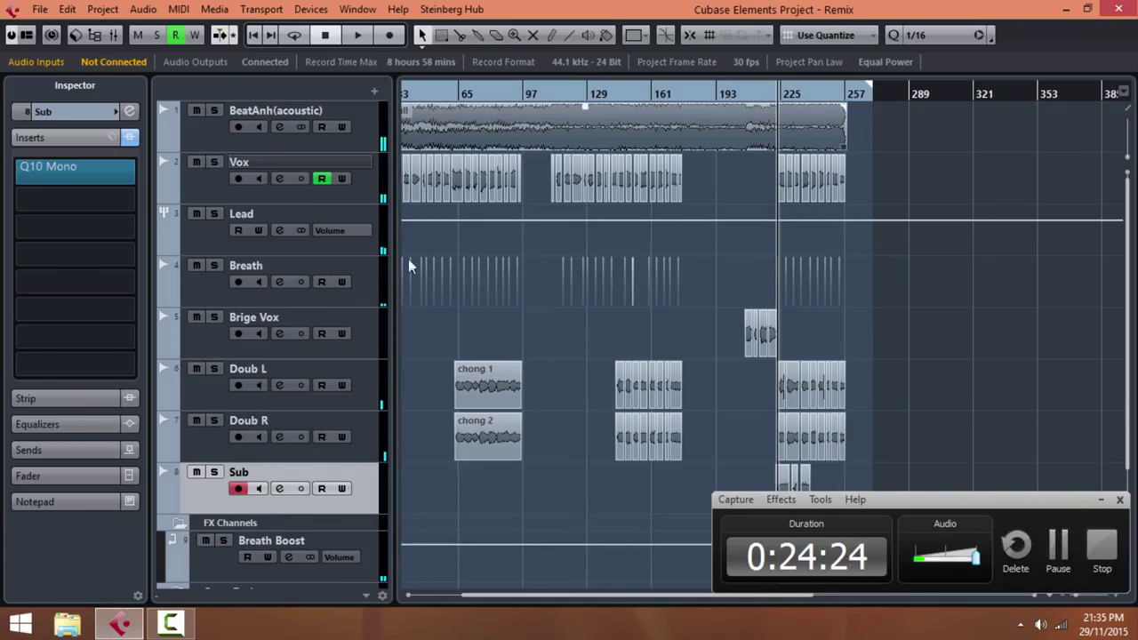
# Step: Insert a DeEsser Stereo on the Lead group after FabFilter Pro-Q
pyautogui.click(218, 238)
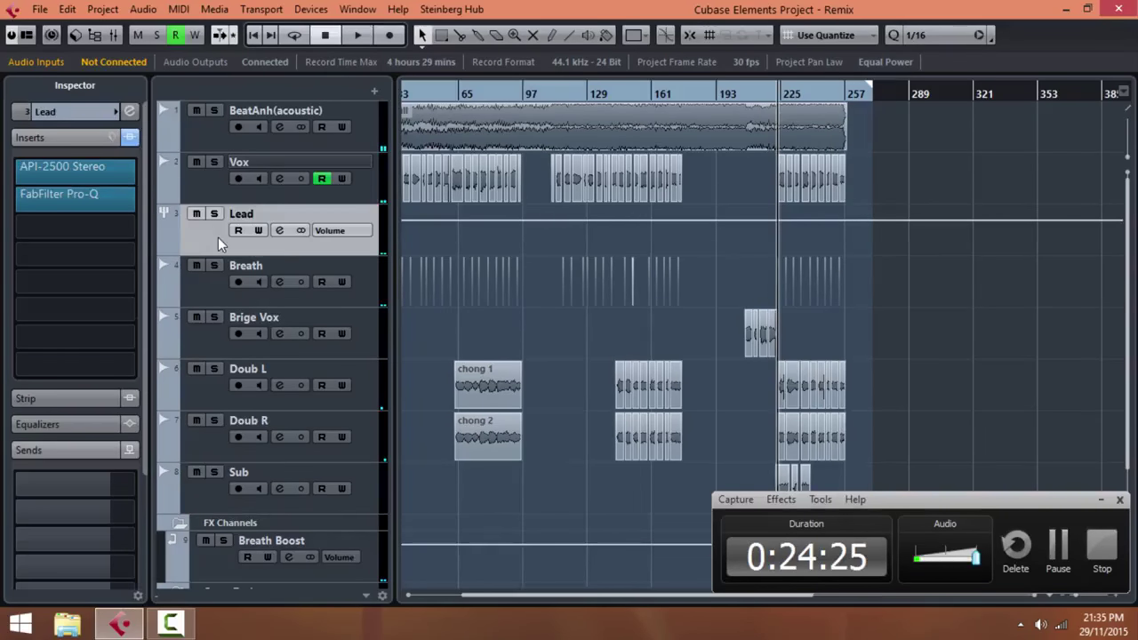
pyautogui.click(137, 227)
pyautogui.write('dee')
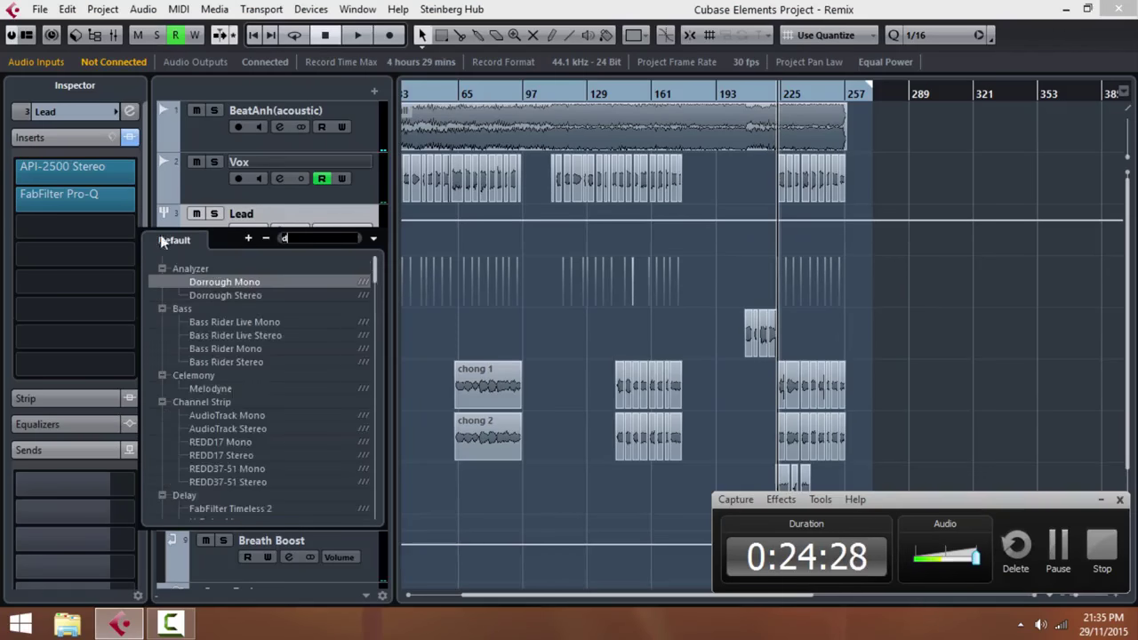
pyautogui.click(229, 294)
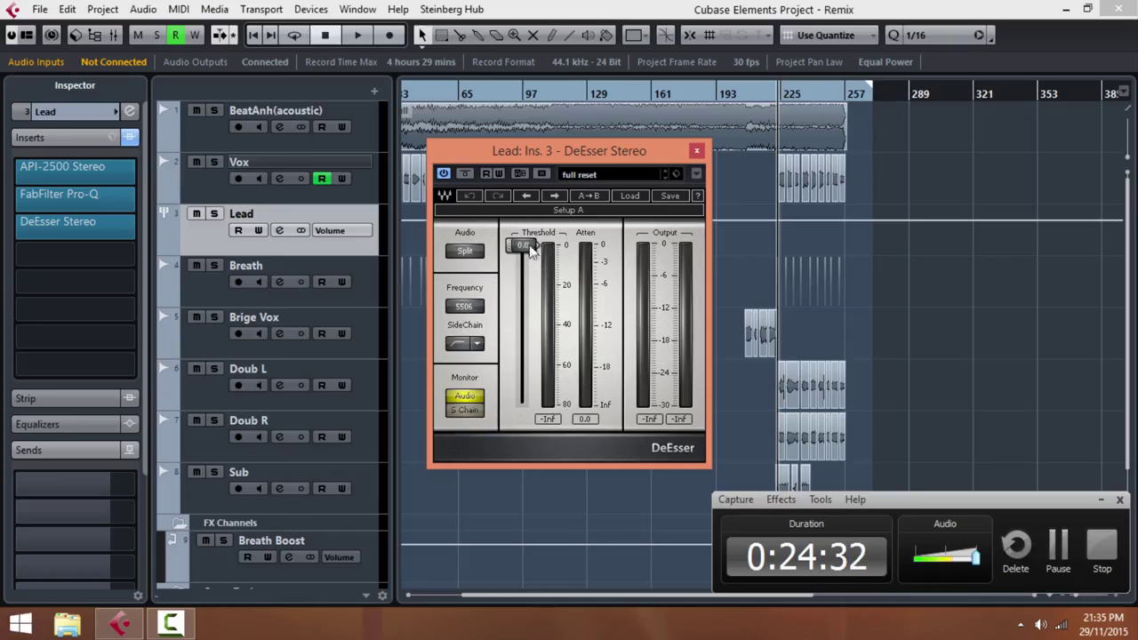
# Step: Set the Lead DeEsser's threshold to -33.0 during playback, close its window, and listen to the rest of the song before stopping
pyautogui.press('space')
pyautogui.moveTo(530, 254); pyautogui.dragTo(516, 435)
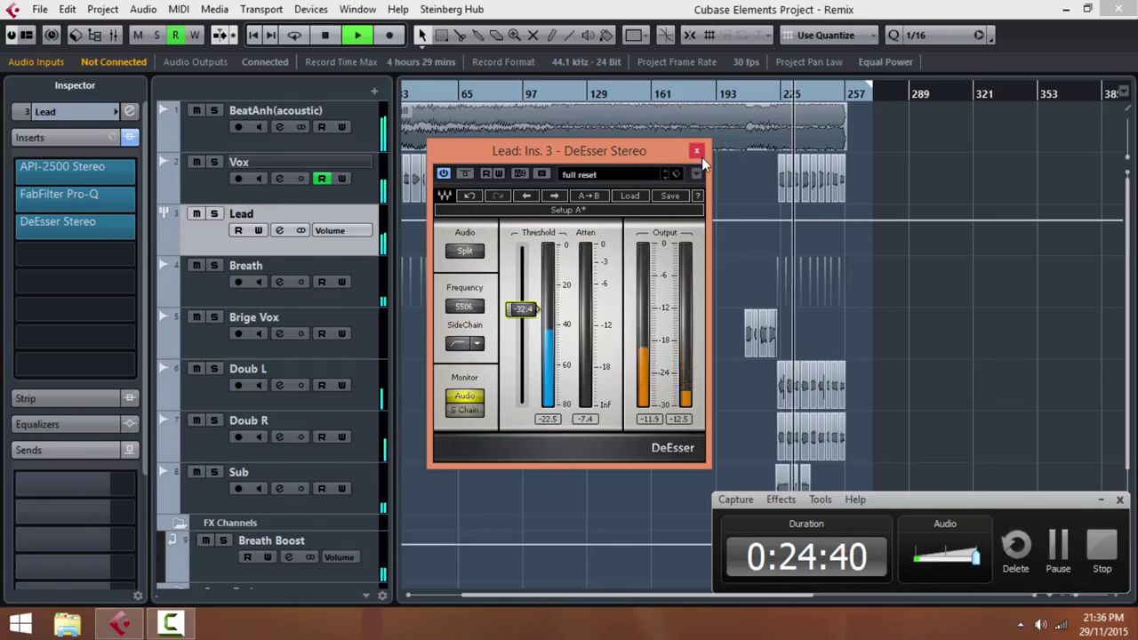
pyautogui.moveTo(530, 318); pyautogui.dragTo(534, 324)
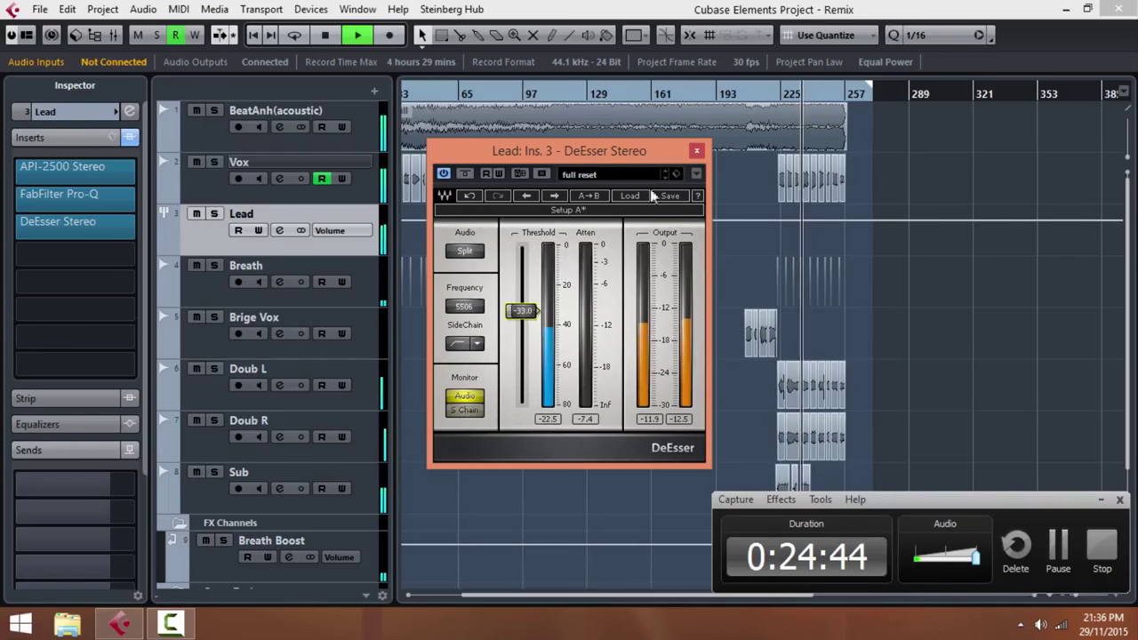
pyautogui.click(697, 151)
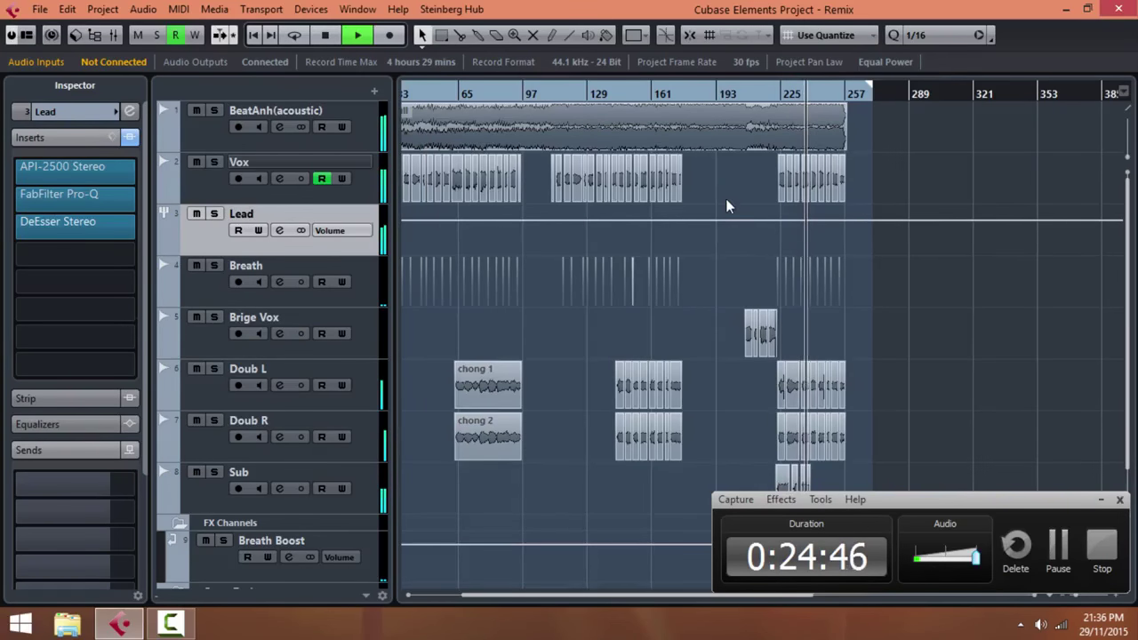
pyautogui.press('g')
pyautogui.press('g')
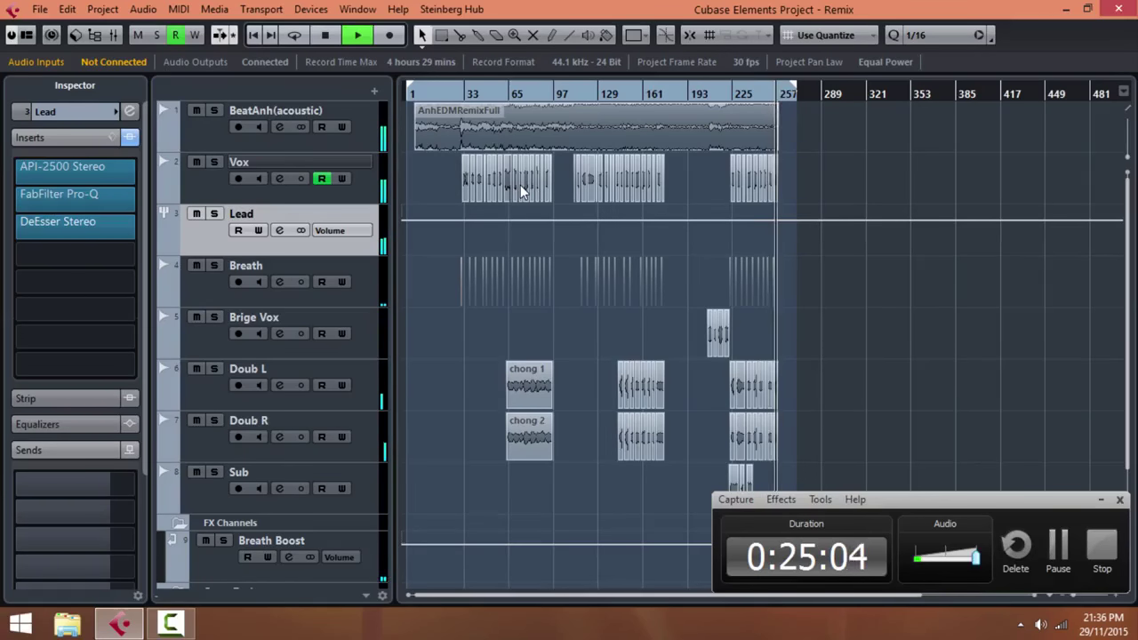
pyautogui.press('space')
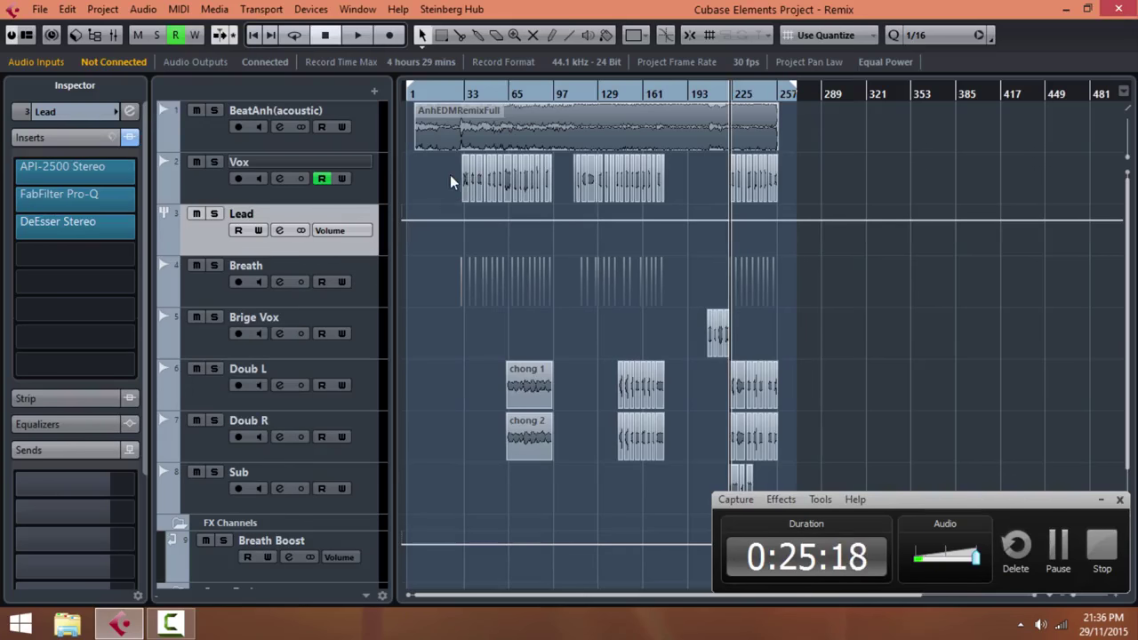
# Step: Look over the vocal, breath and double clips across the whole arrangement
pyautogui.press('h')
pyautogui.press('h')
pyautogui.press('h')
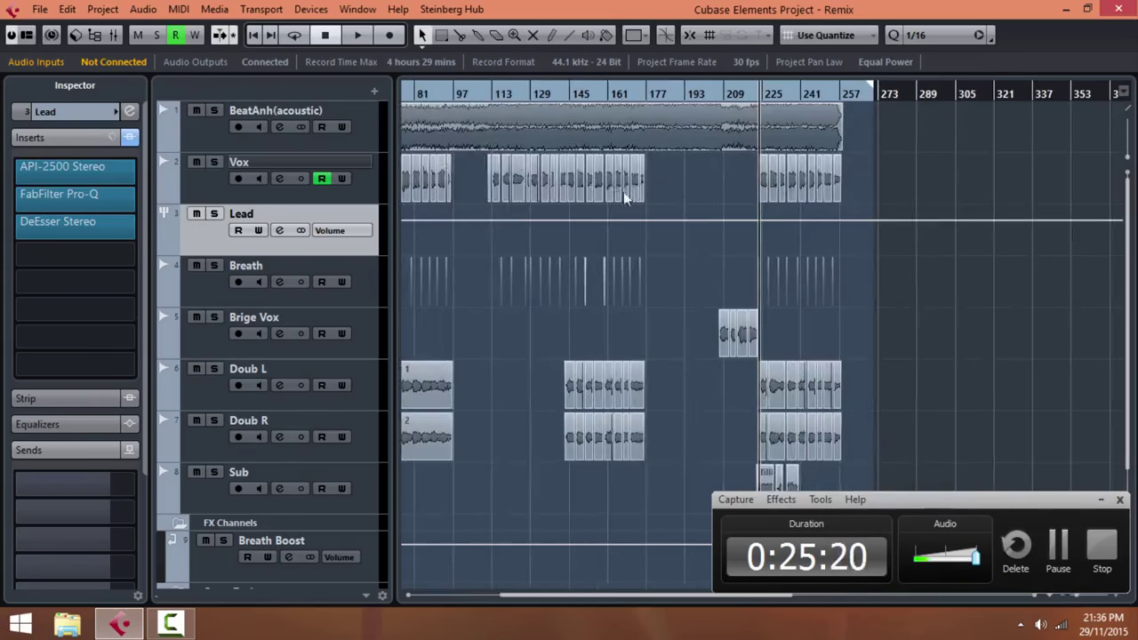
pyautogui.press('g')
pyautogui.press('g')
pyautogui.press('g')
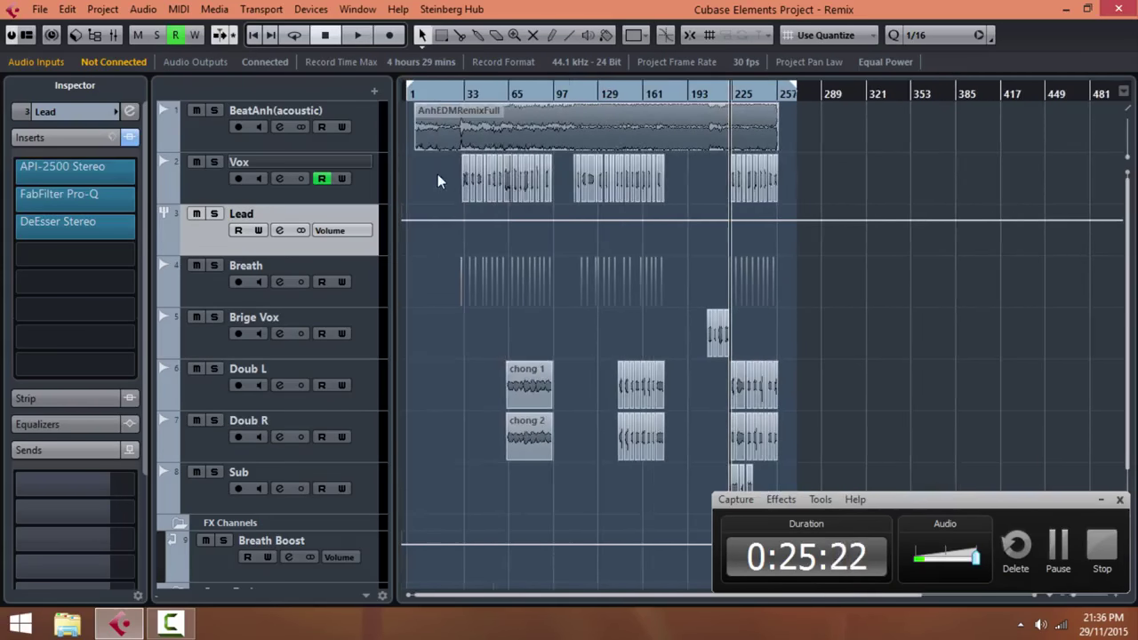
pyautogui.moveTo(706, 186); pyautogui.dragTo(827, 171)
pyautogui.click(578, 94)
pyautogui.press('h')
pyautogui.press('h')
pyautogui.press('h')
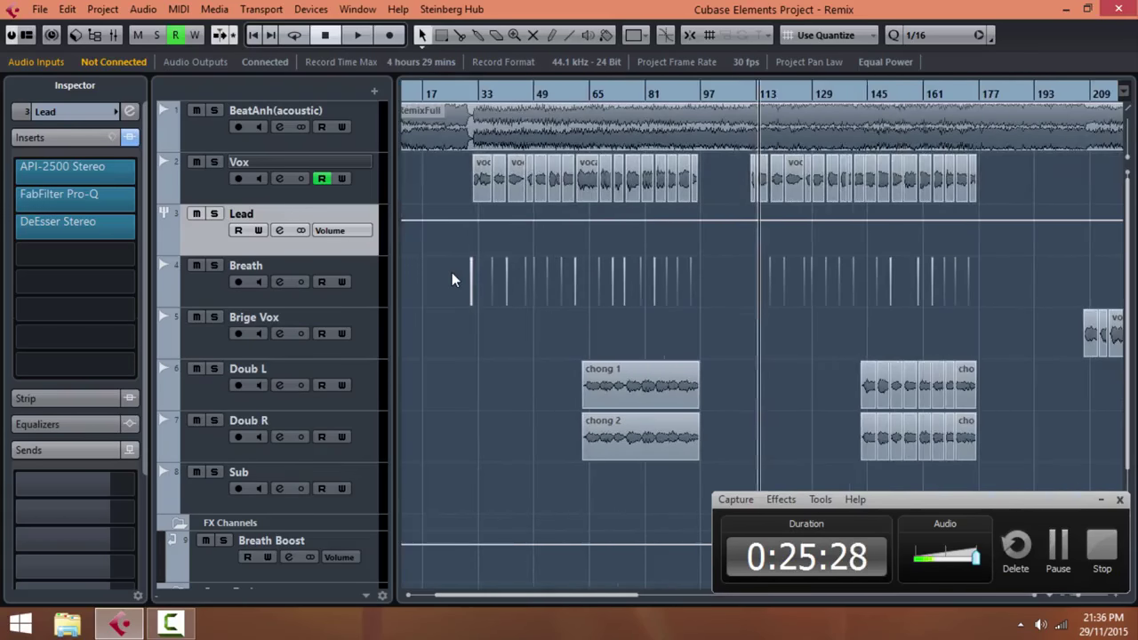
pyautogui.press('g')
pyautogui.press('g')
pyautogui.moveTo(527, 276); pyautogui.dragTo(1047, 287)
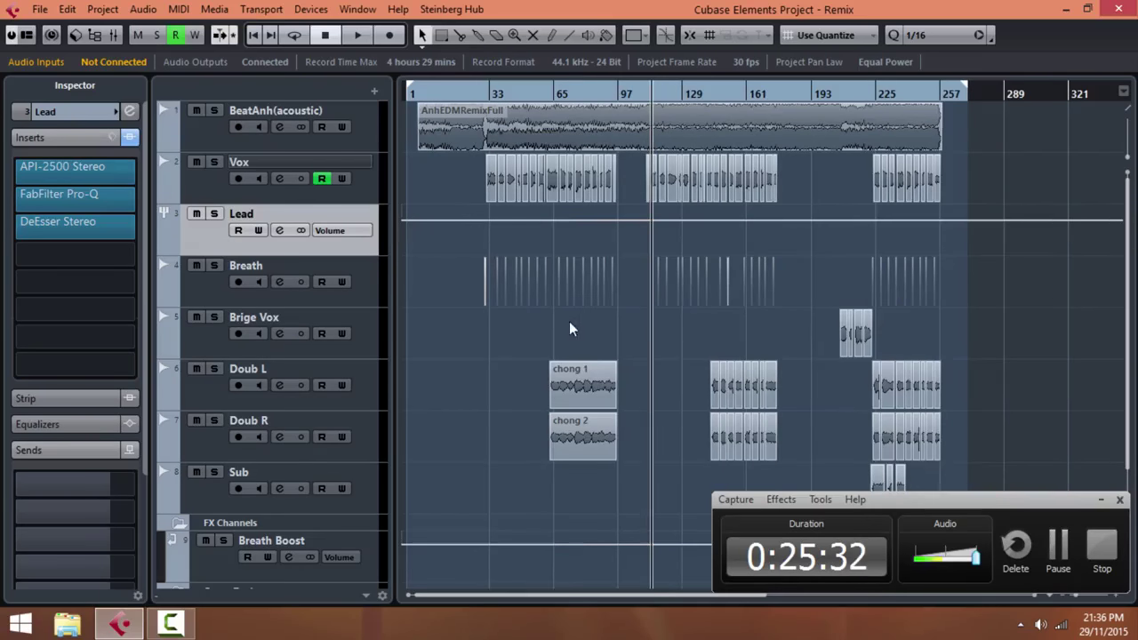
pyautogui.press('g')
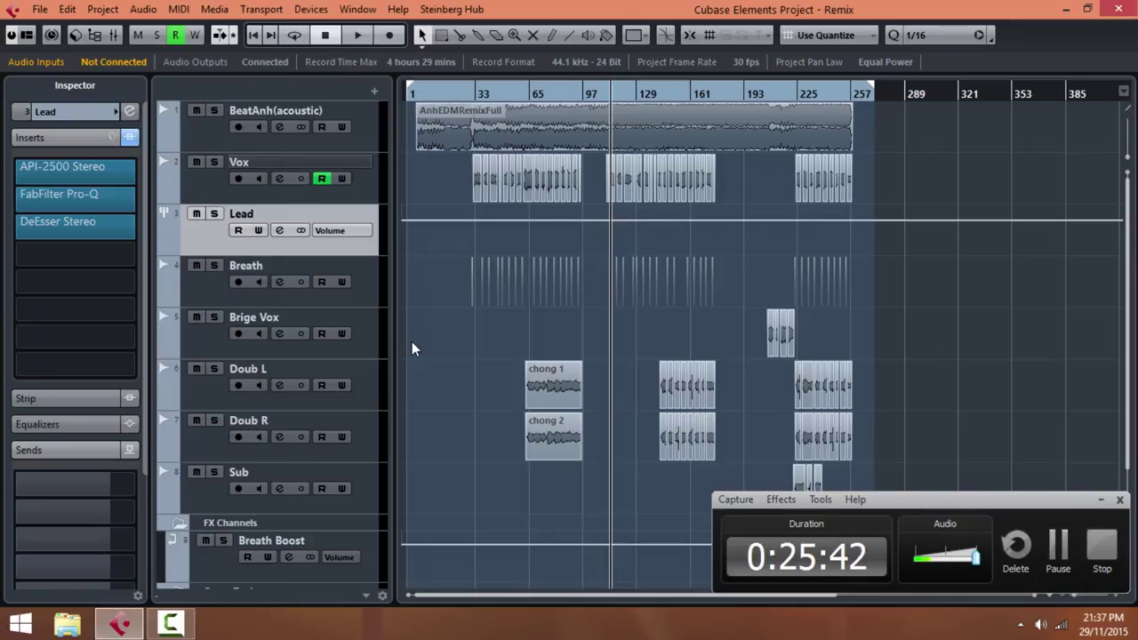
# Step: Review the Doub L and Doub R tracks and move the playhead to bar 33, where the vocals start
pyautogui.click(203, 399)
pyautogui.click(203, 437)
pyautogui.click(211, 400)
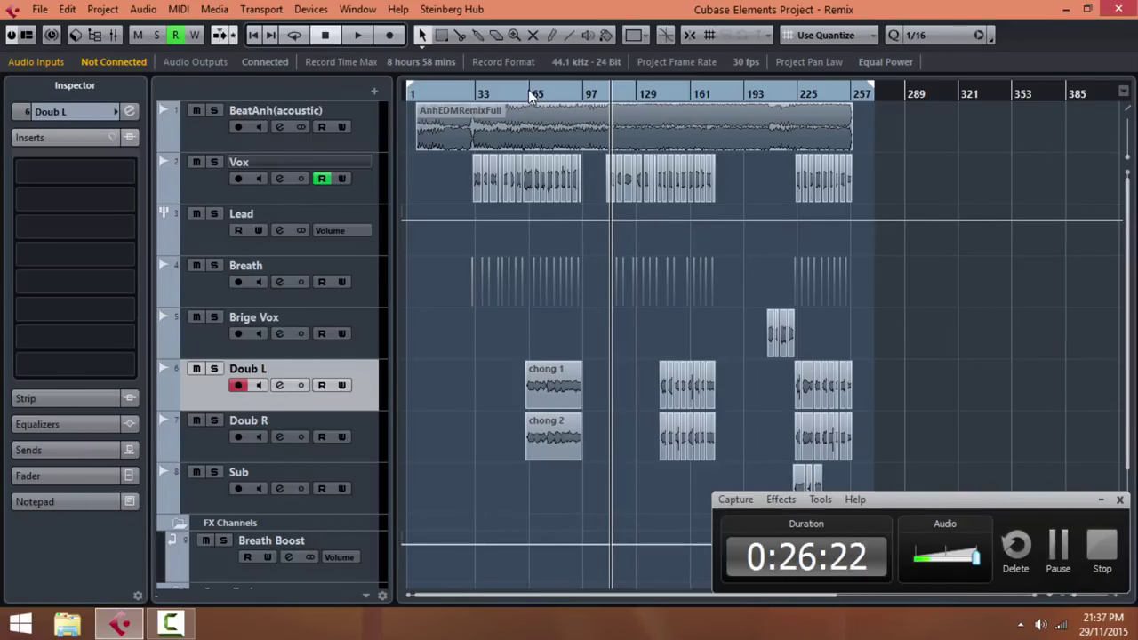
pyautogui.moveTo(528, 90); pyautogui.dragTo(476, 92)
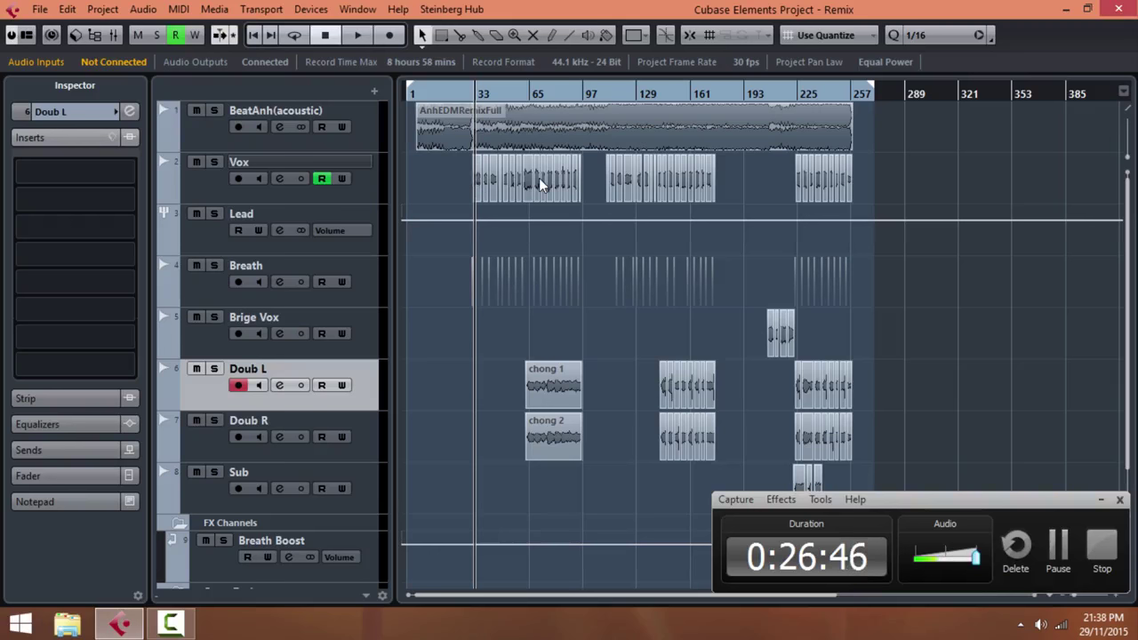
# Step: Review the Vox track's insert chain and select all clips on the Doub L and Doub R tracks
pyautogui.click(198, 179)
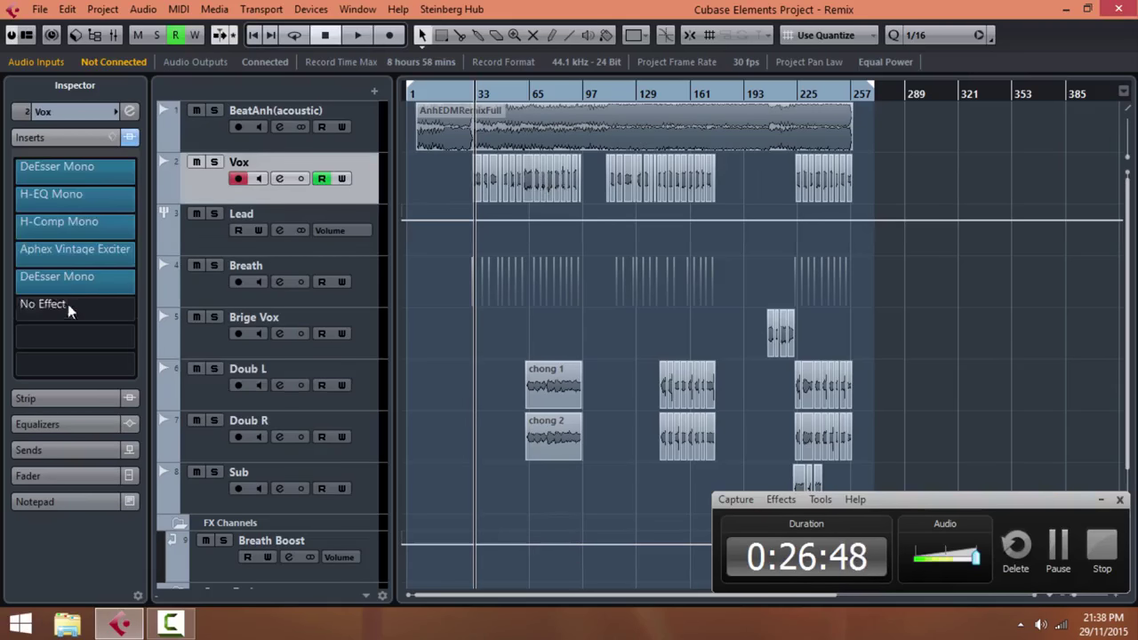
pyautogui.moveTo(104, 261)
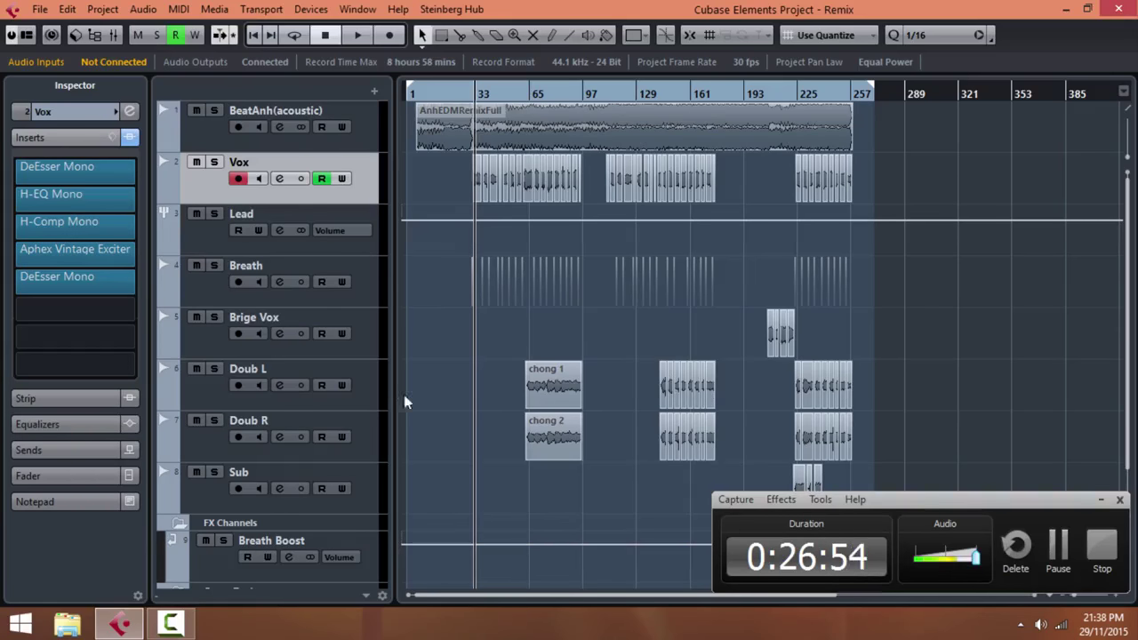
pyautogui.moveTo(452, 382); pyautogui.dragTo(948, 457)
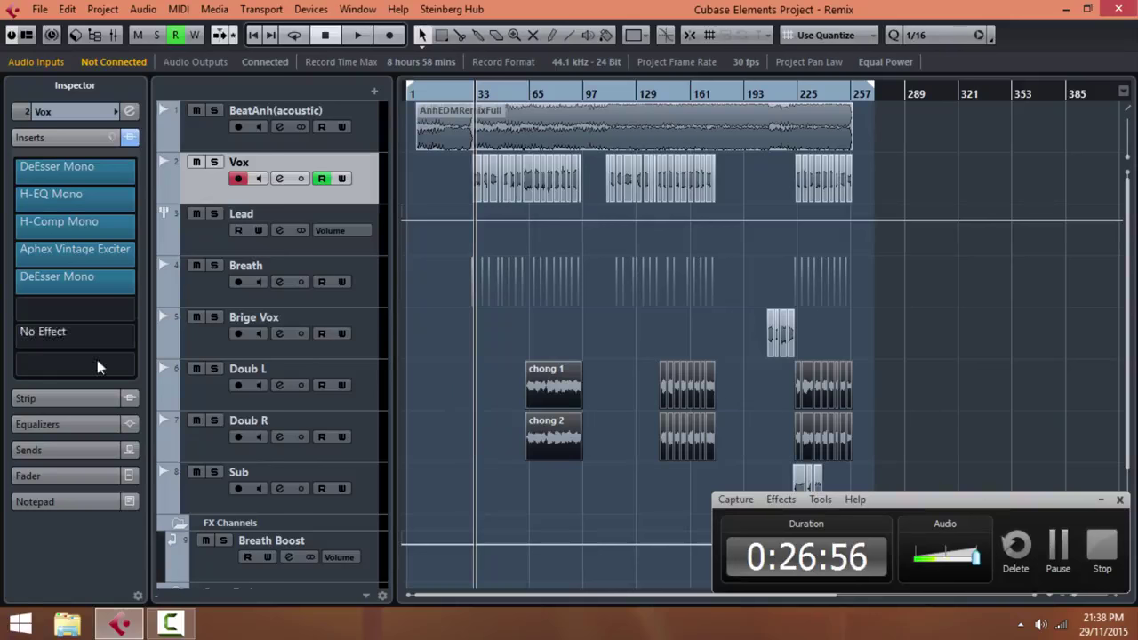
# Step: Examine the Lead group's FabFilter Pro-Q curve, close it, and place the playhead just before the Brige Vox clips
pyautogui.click(199, 239)
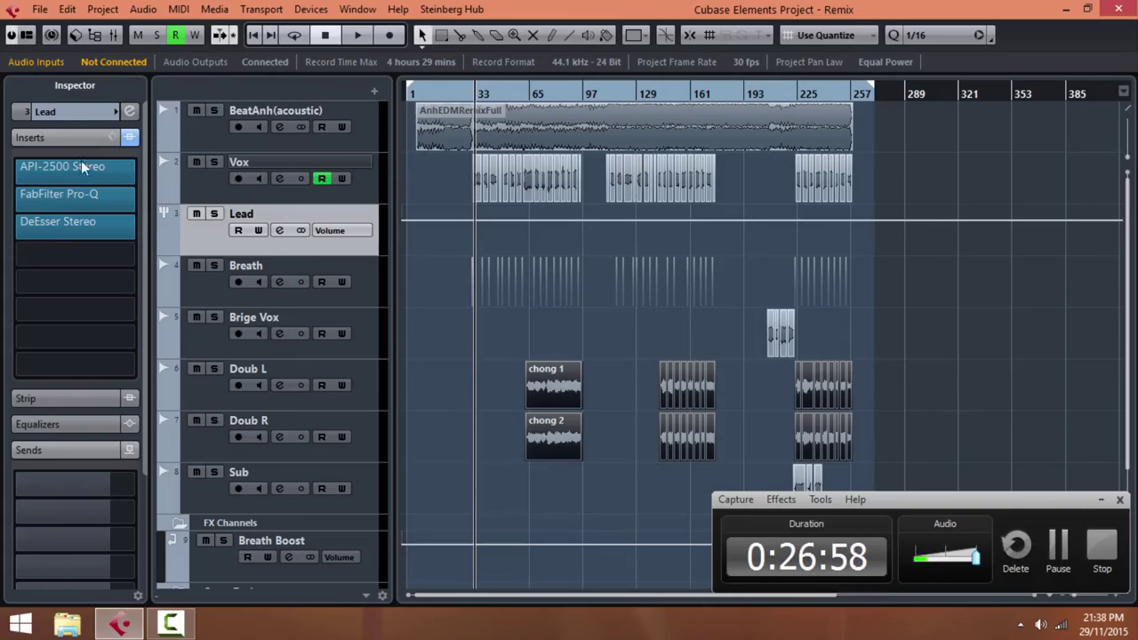
pyautogui.click(59, 193)
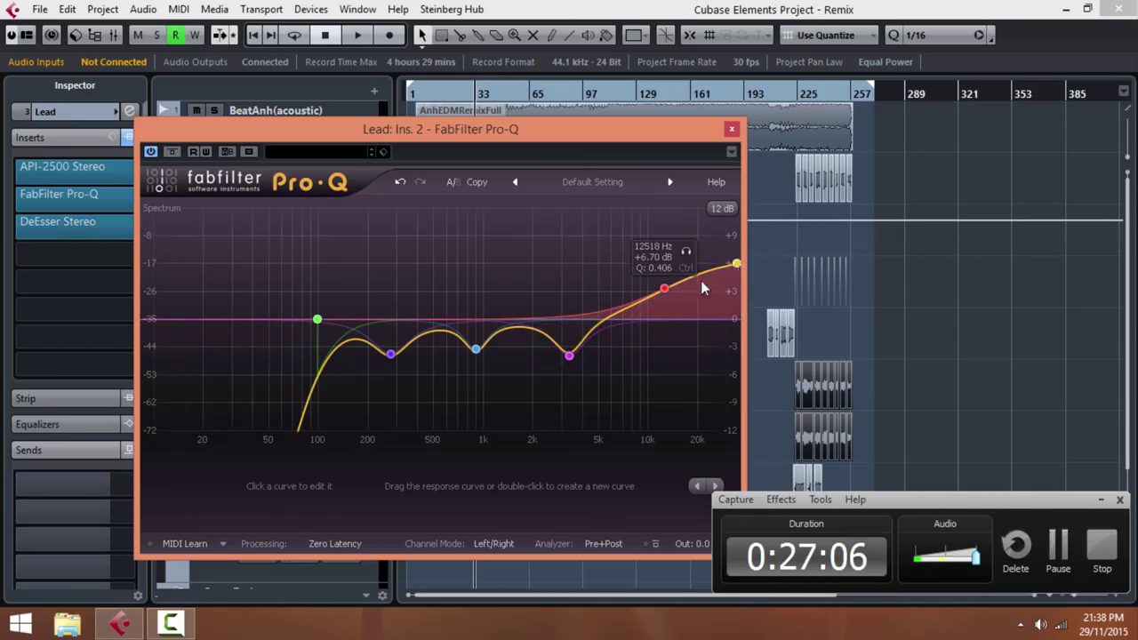
pyautogui.click(733, 131)
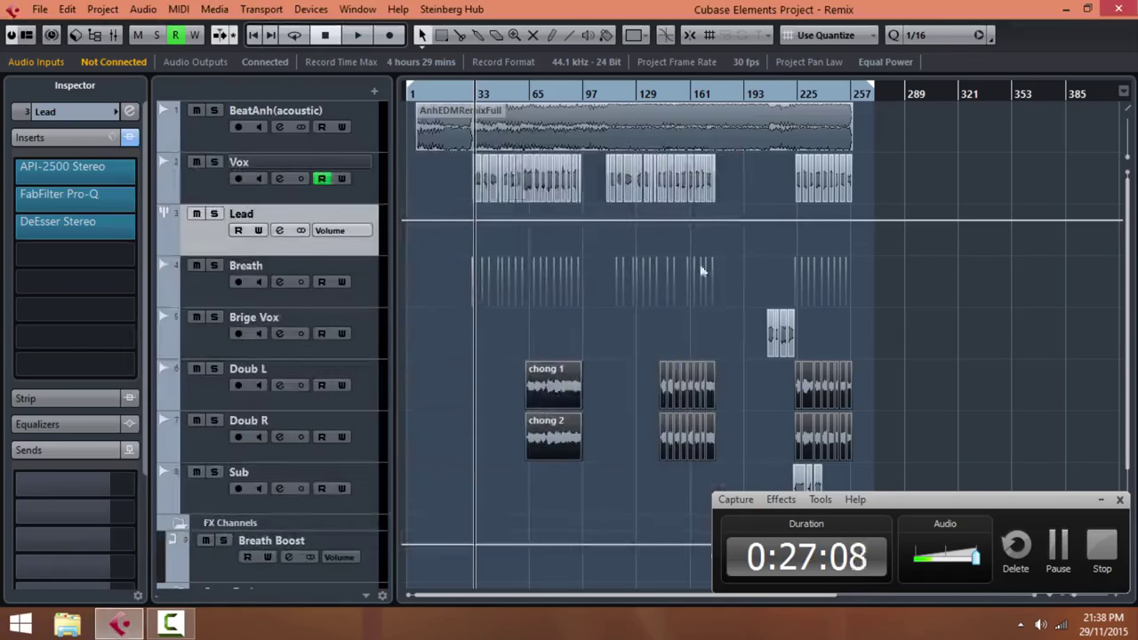
pyautogui.scroll(-1, 720, 307)
pyautogui.click(763, 96)
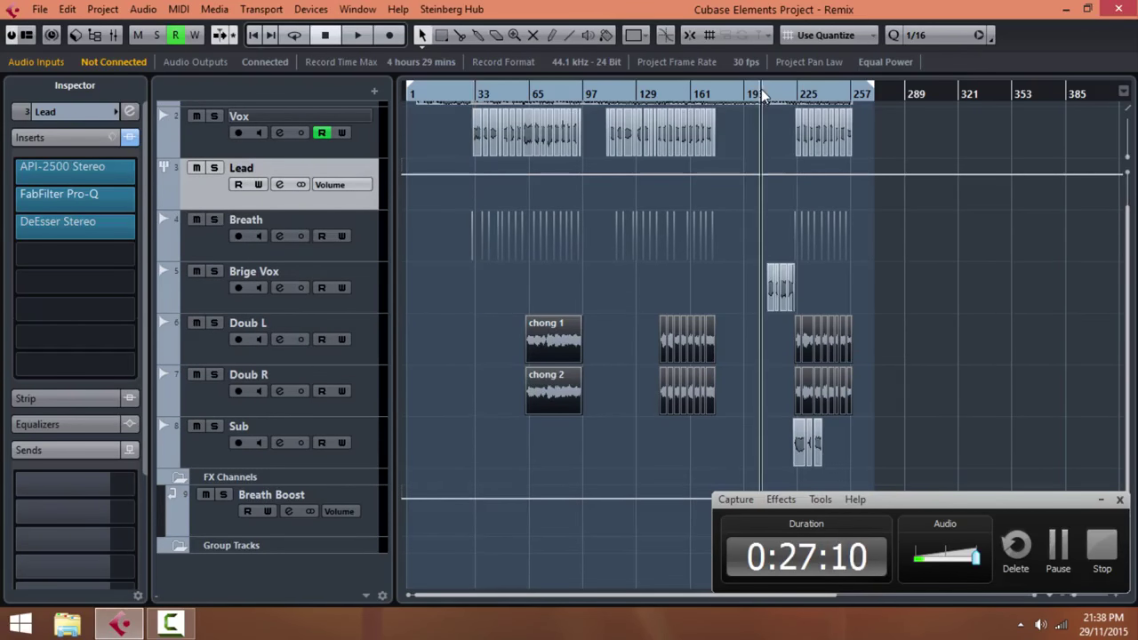